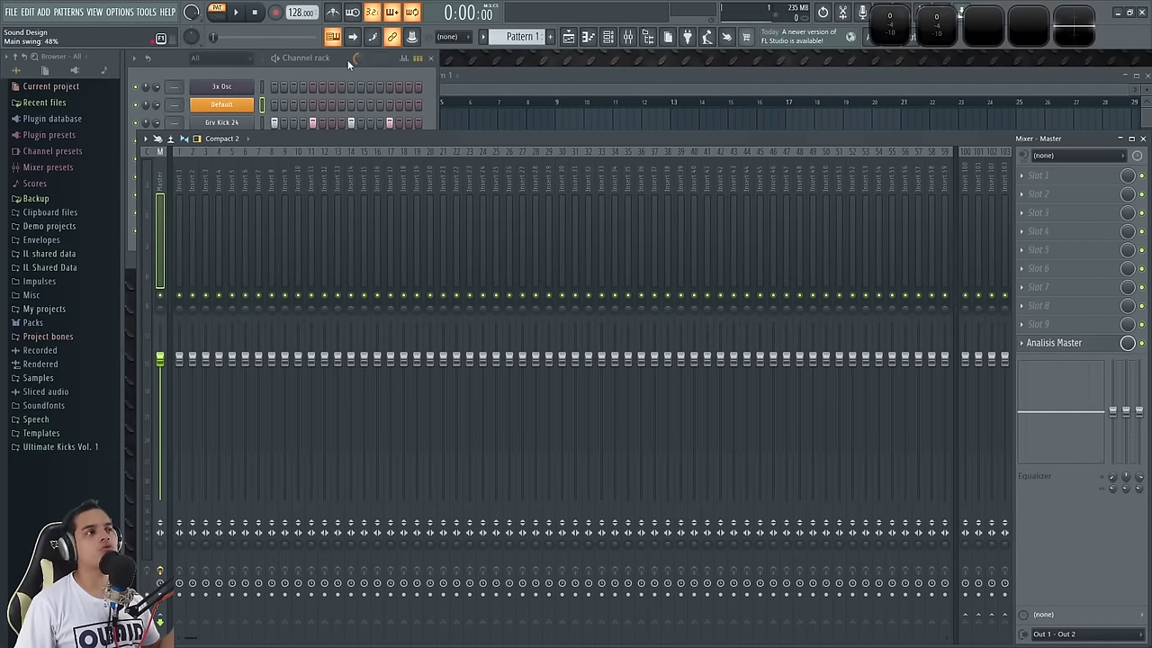
Open the 3x Osc channel from the channel rack and assign it to a free mixer track.
click(347, 60)
click(222, 88)
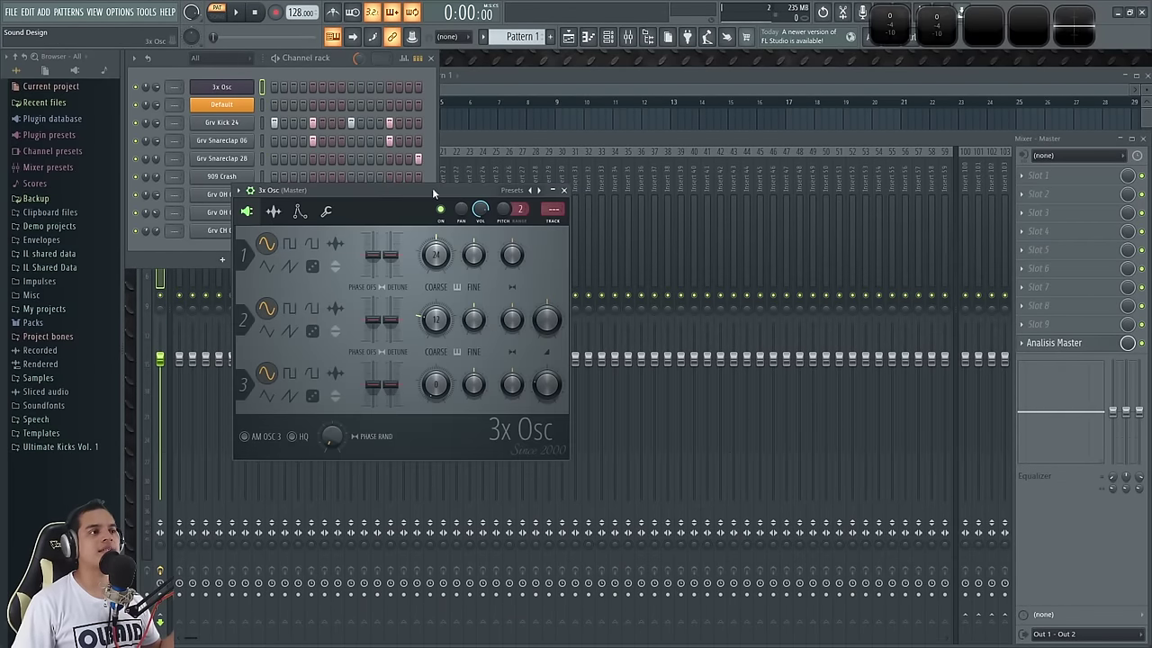
drag(432, 187, 603, 59)
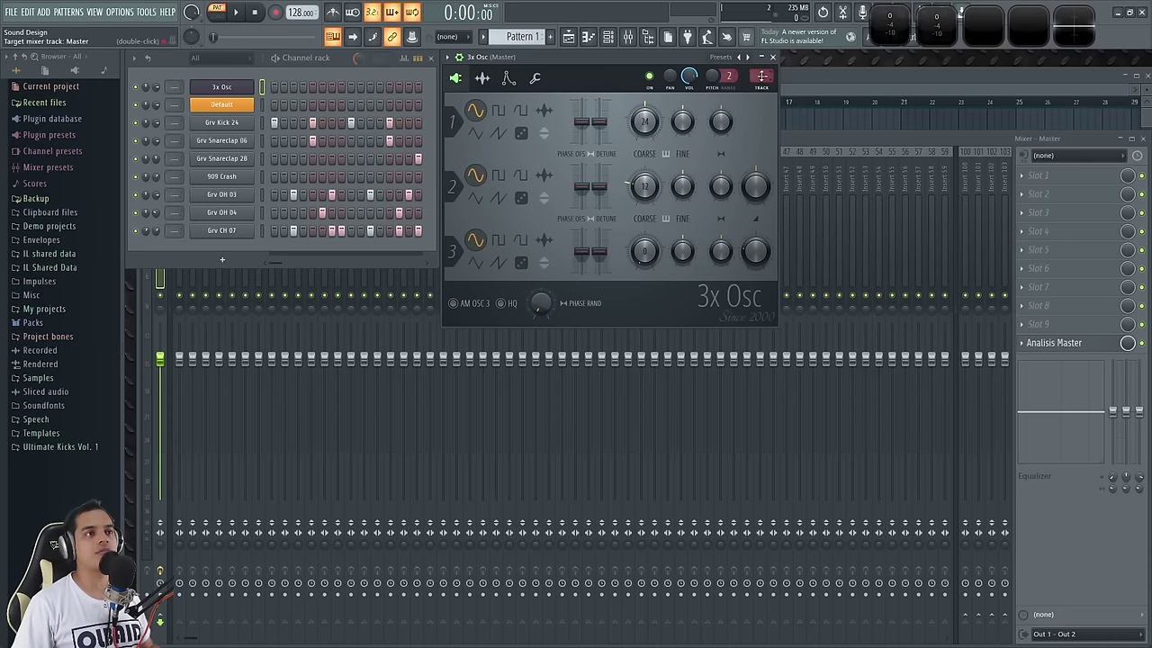
drag(760, 75, 784, 89)
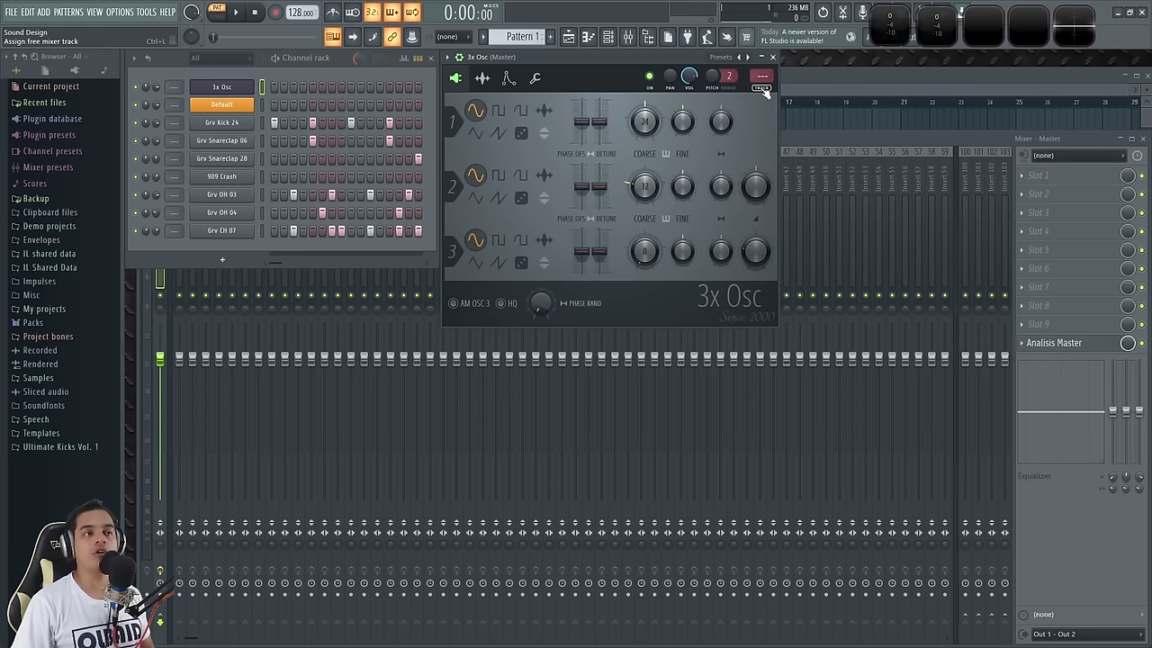
click(762, 88)
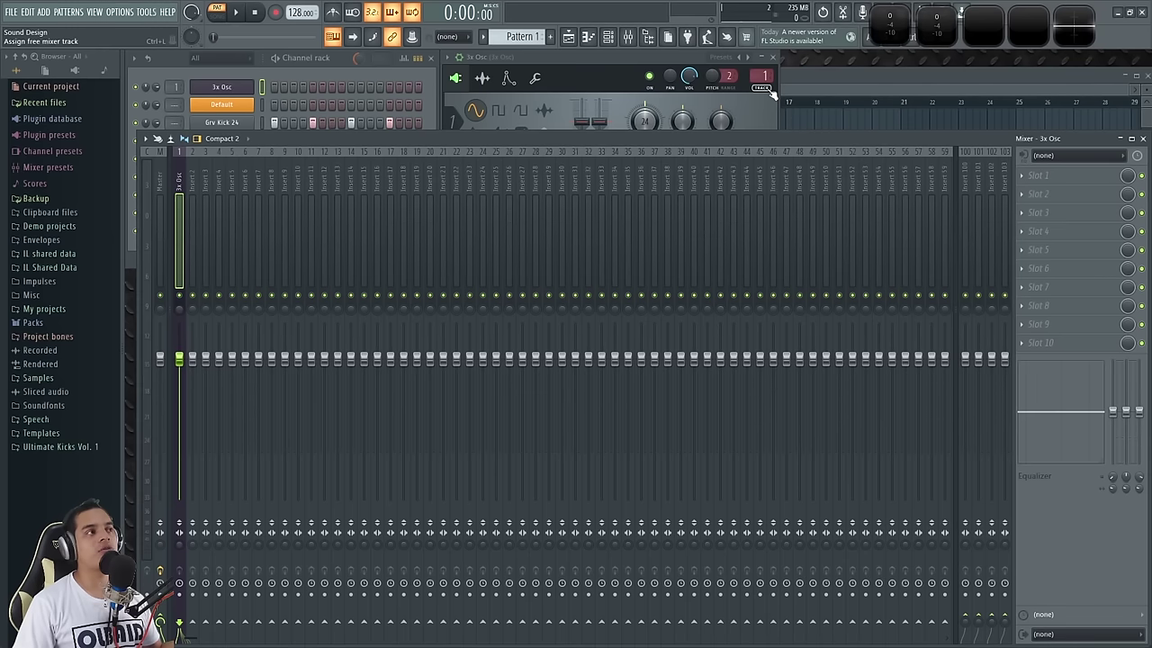
Assign all channels in the rack, from 3x Osc to Grv CH 07, to free mixer tracks 2 through 10.
click(336, 57)
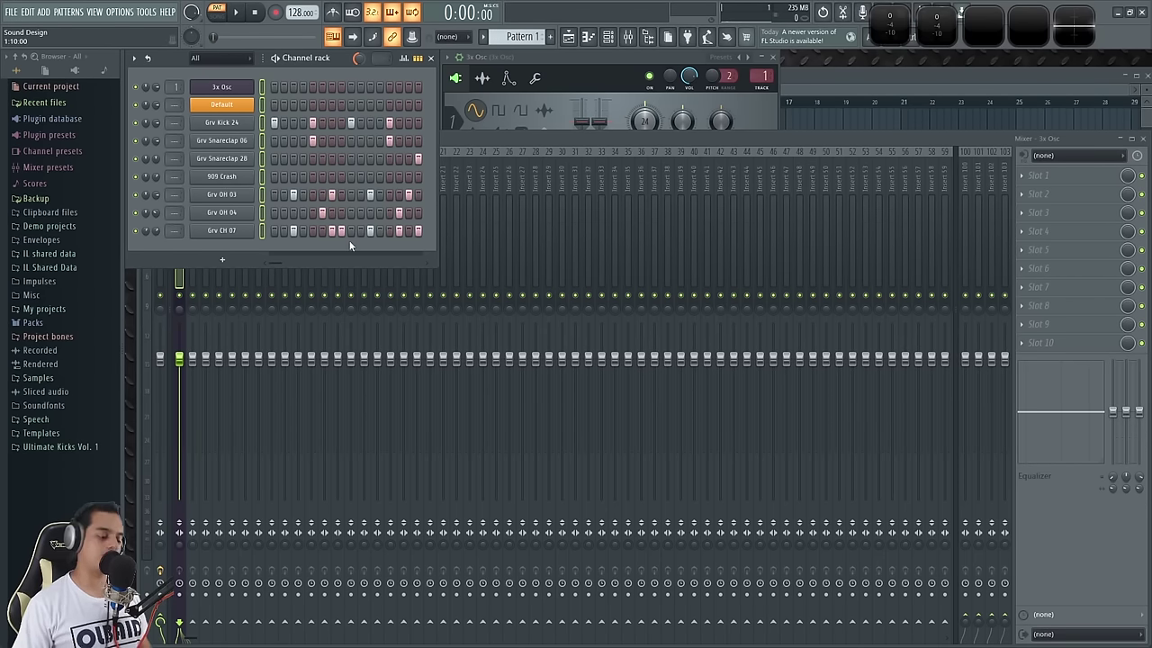
key(ctrl+l)
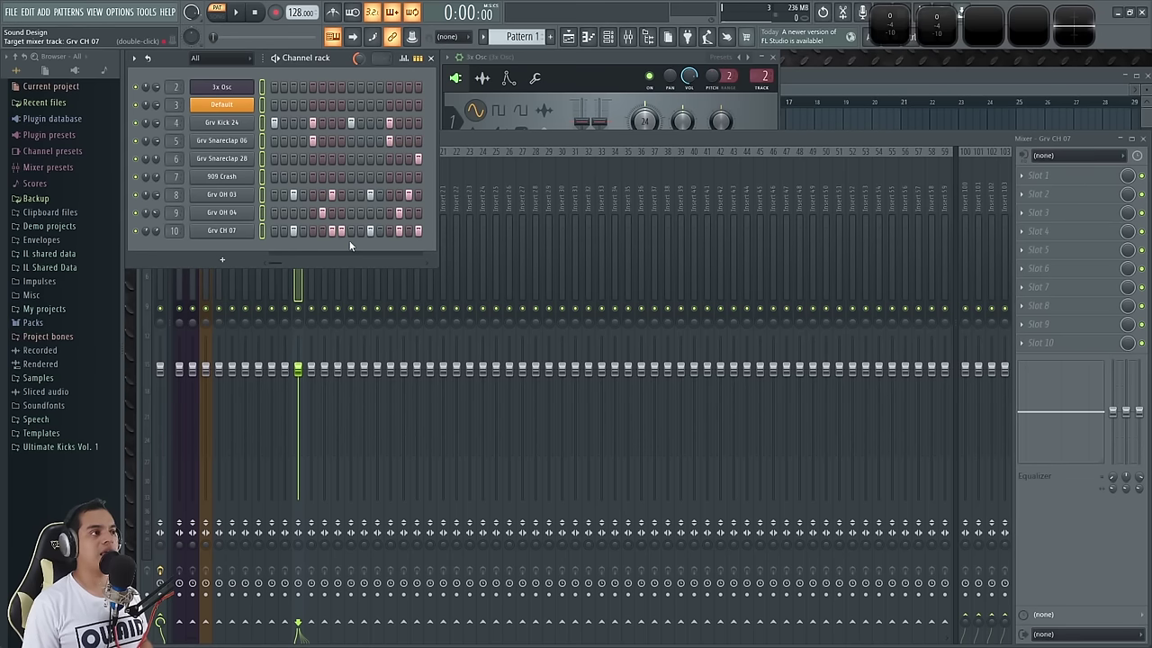
click(494, 139)
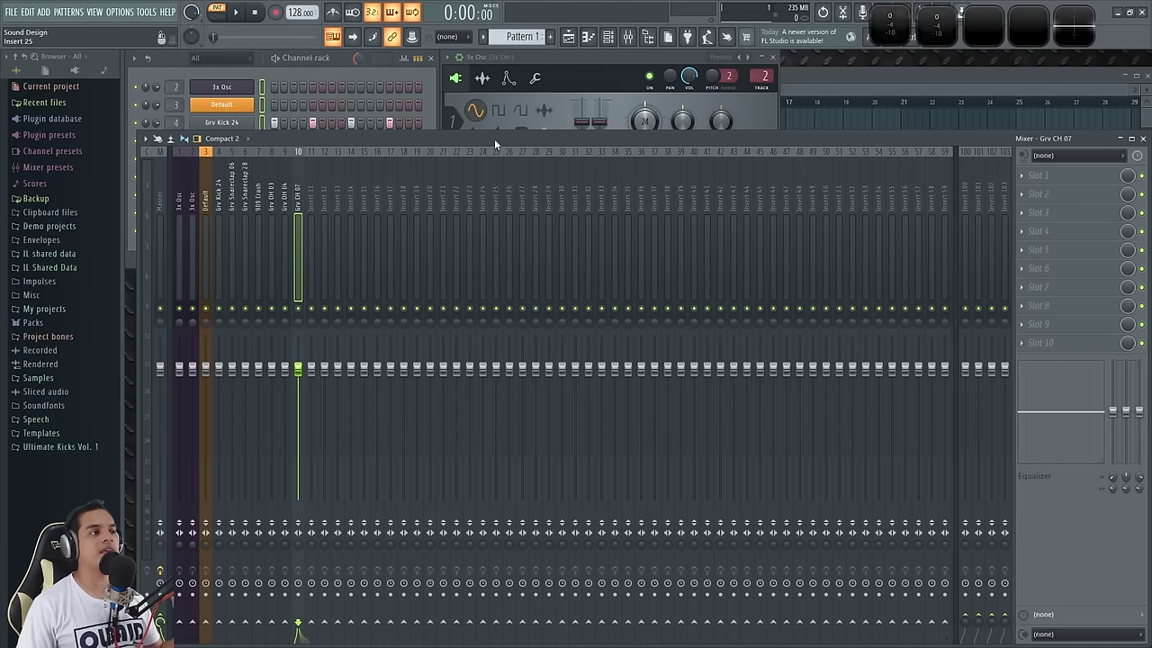
Examine the mixer inserts assigned to the channels, from 3x Osc through Grv CH 07.
click(179, 194)
click(192, 198)
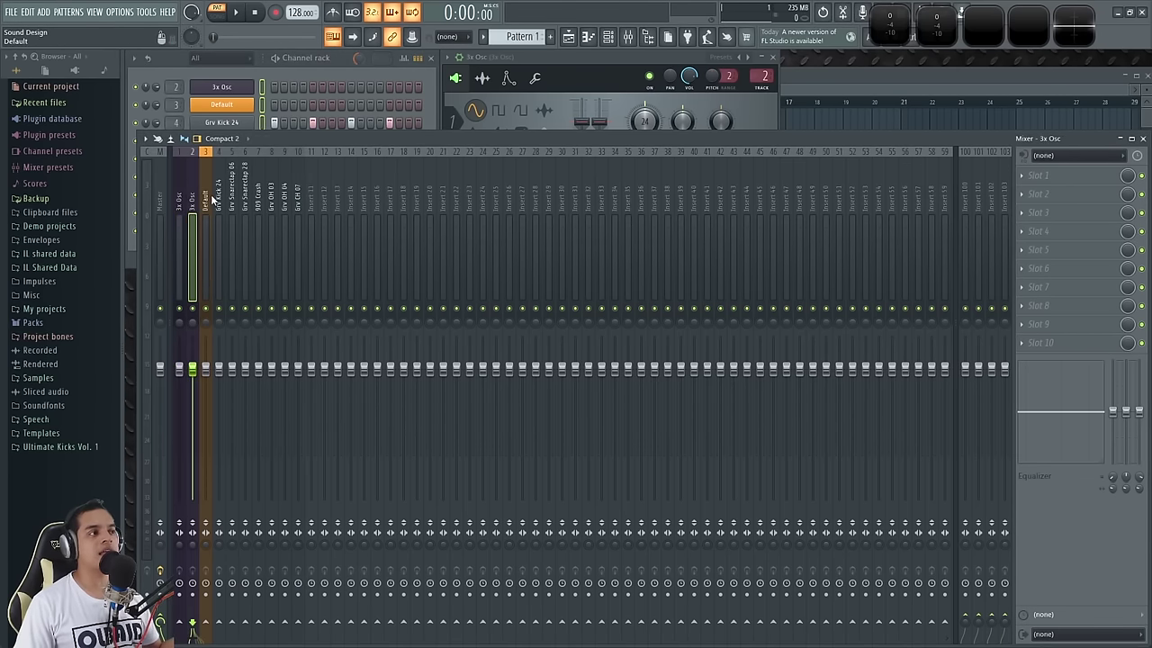
click(206, 200)
click(218, 198)
click(244, 198)
click(258, 198)
click(272, 198)
click(284, 198)
click(297, 199)
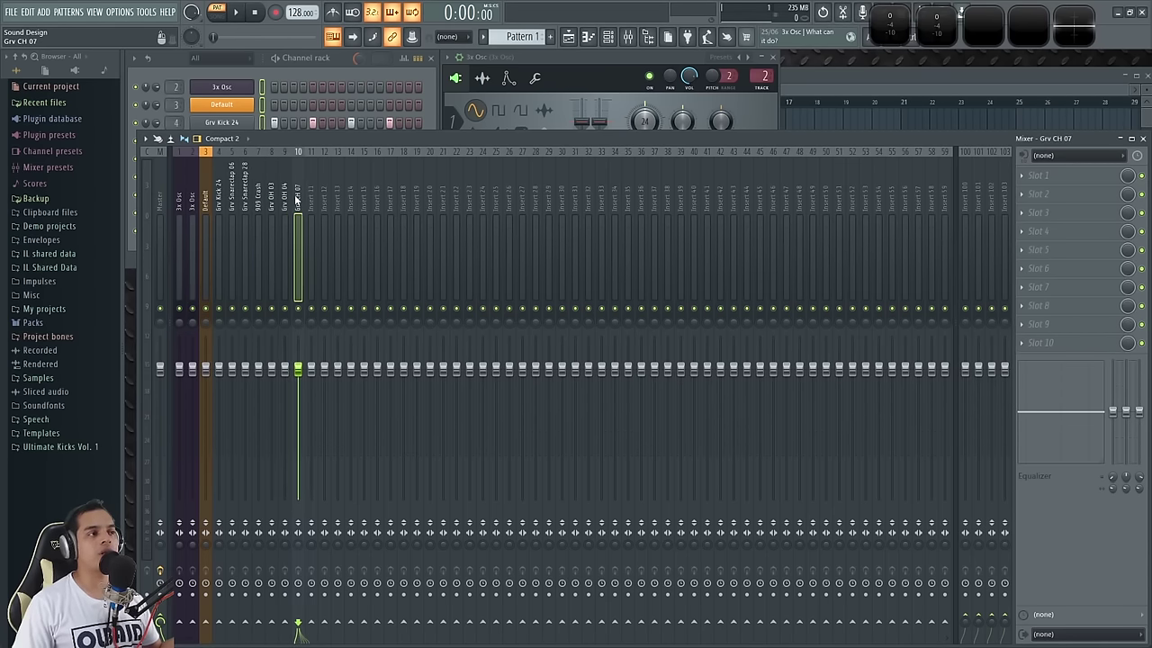
click(323, 193)
click(222, 189)
click(270, 190)
click(297, 187)
click(271, 187)
click(193, 194)
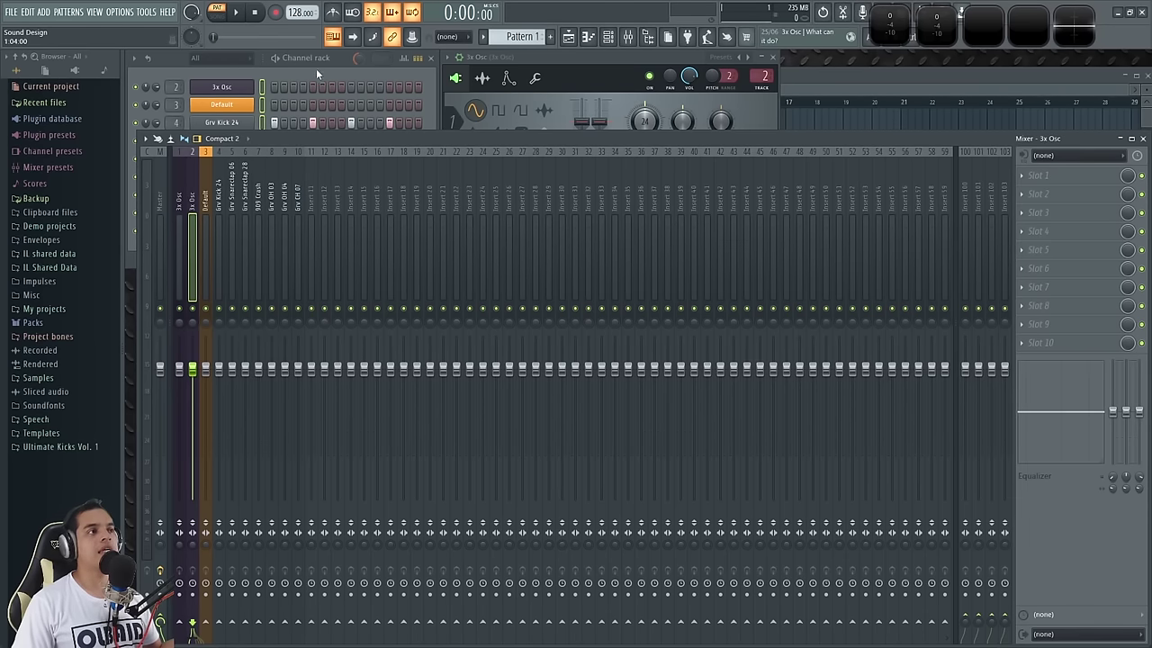
Undo the routing of all channels and set the 3x Osc channel's mixer target back to Master.
click(343, 57)
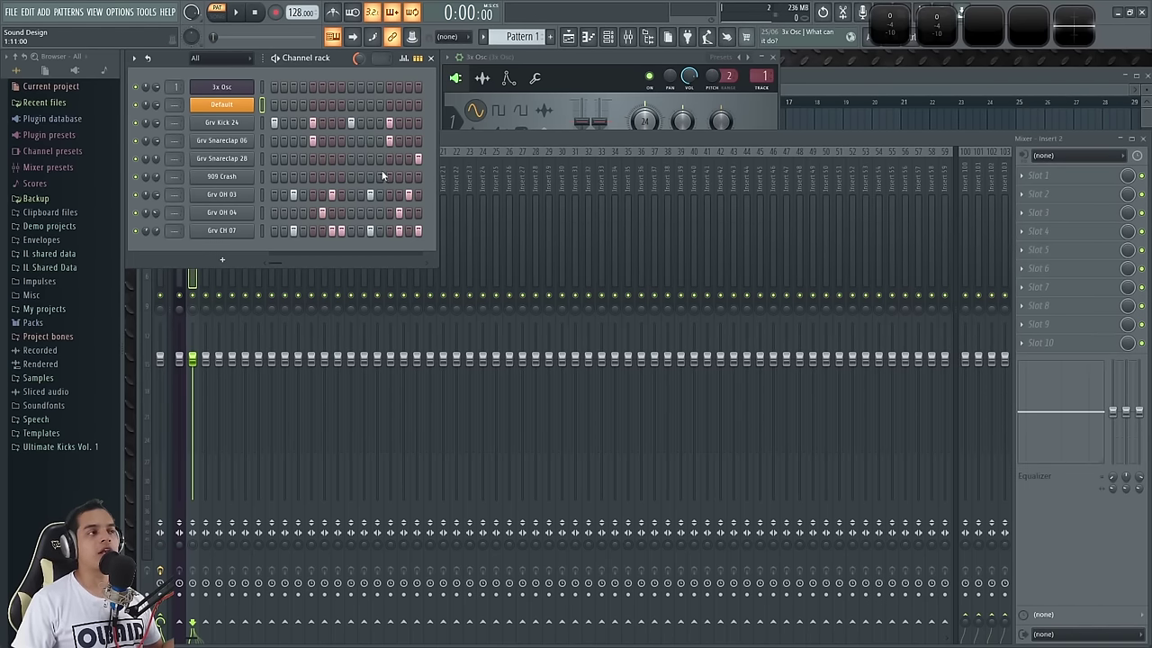
click(763, 76)
drag(763, 76, 801, 73)
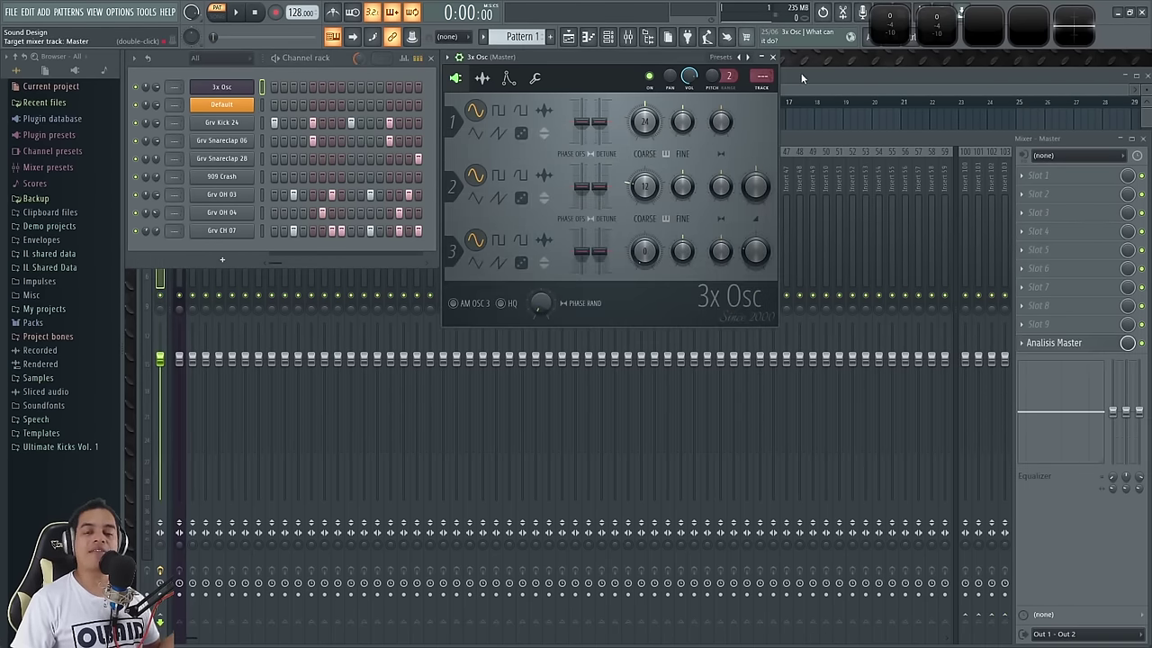
Add the CB_Clap sample from Packs > Legacy > Drums > Dance to playlist Track 5 as an instrument track and extend its clip to bar 5.
click(802, 79)
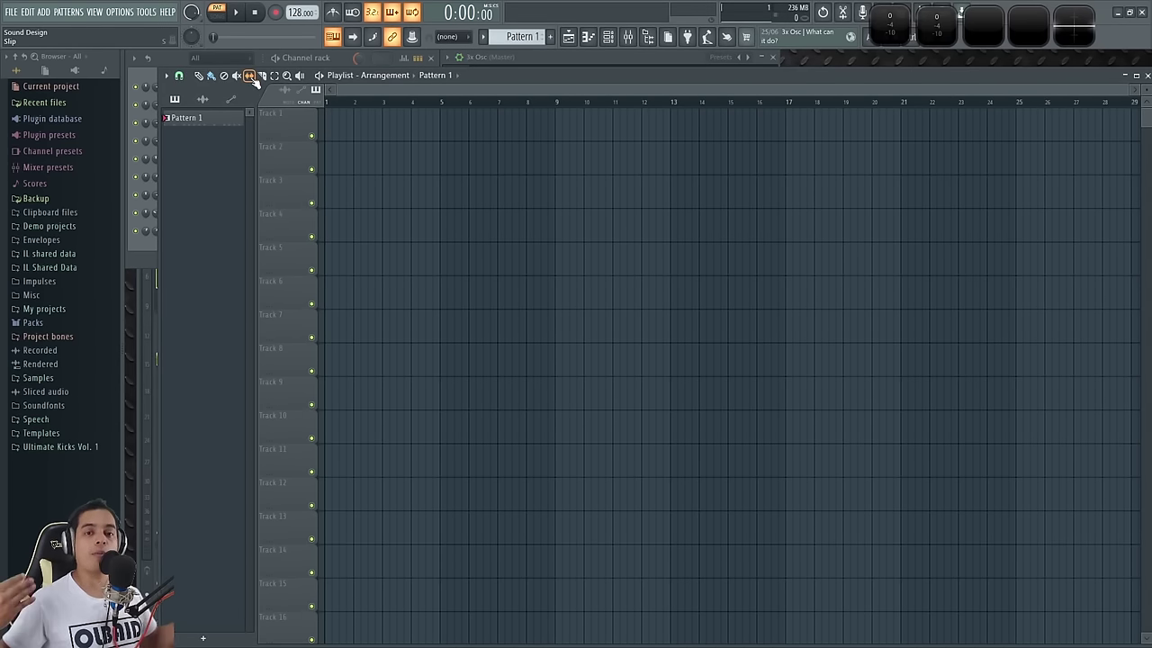
click(171, 58)
click(504, 76)
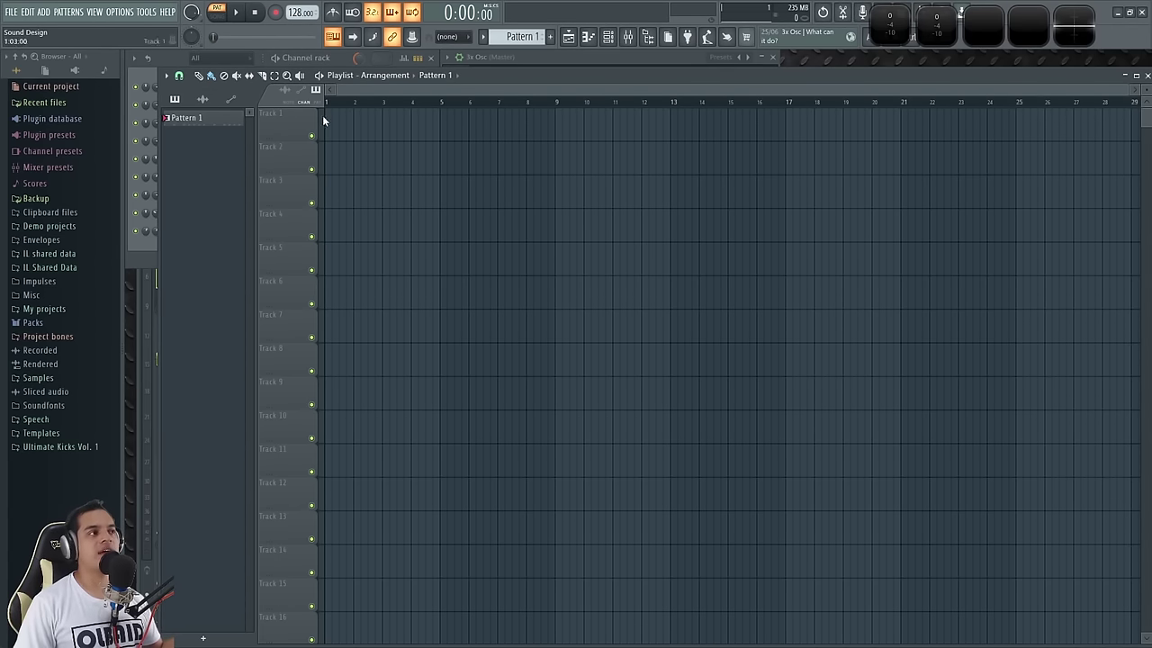
click(50, 323)
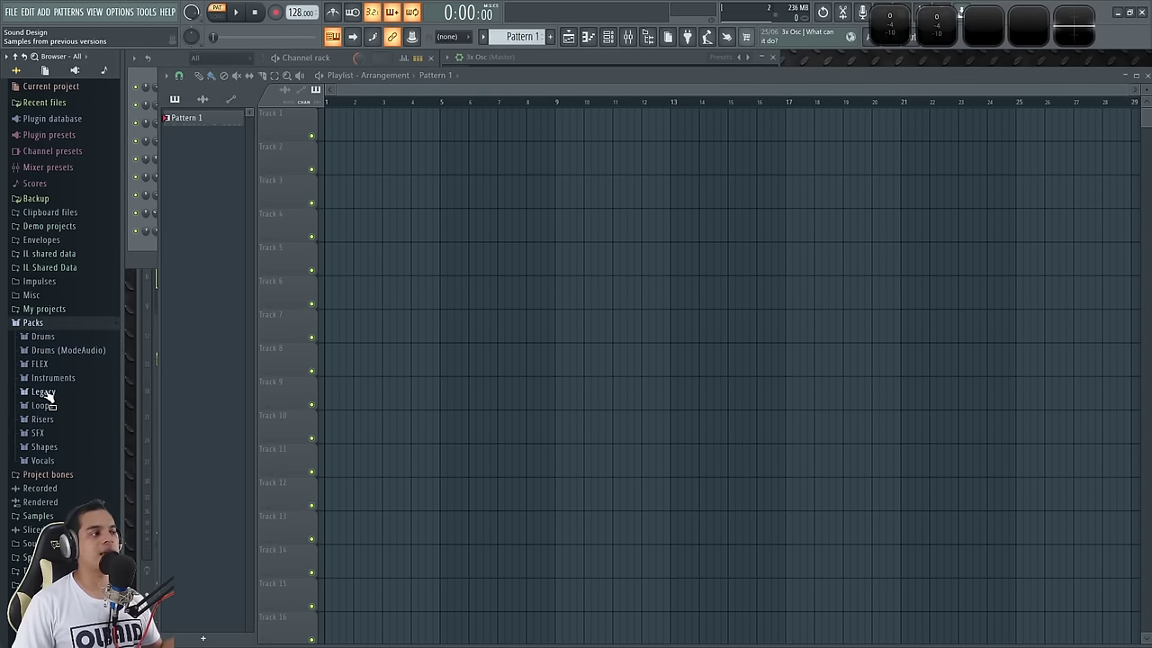
click(43, 391)
click(52, 405)
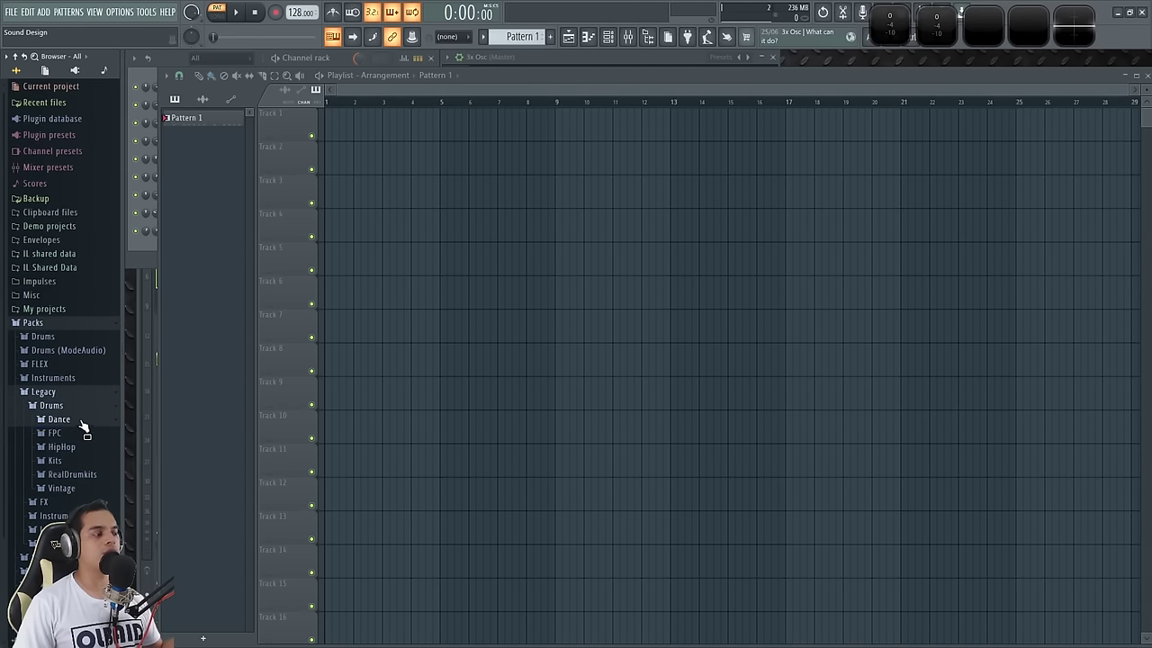
click(59, 420)
drag(67, 482, 275, 257)
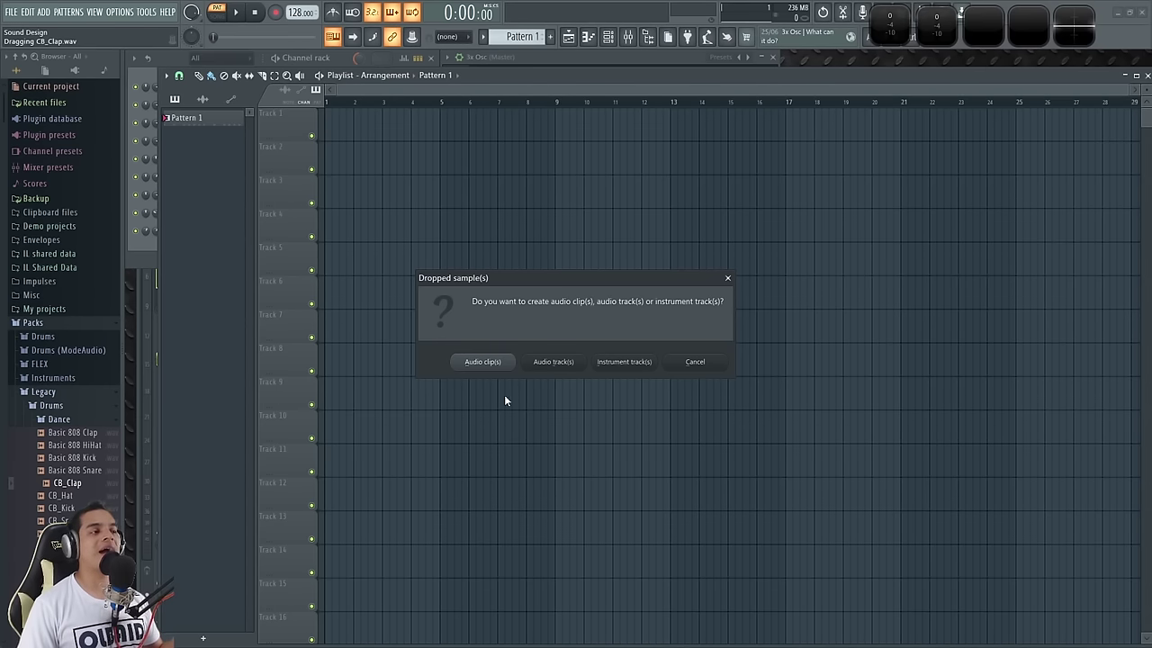
click(625, 361)
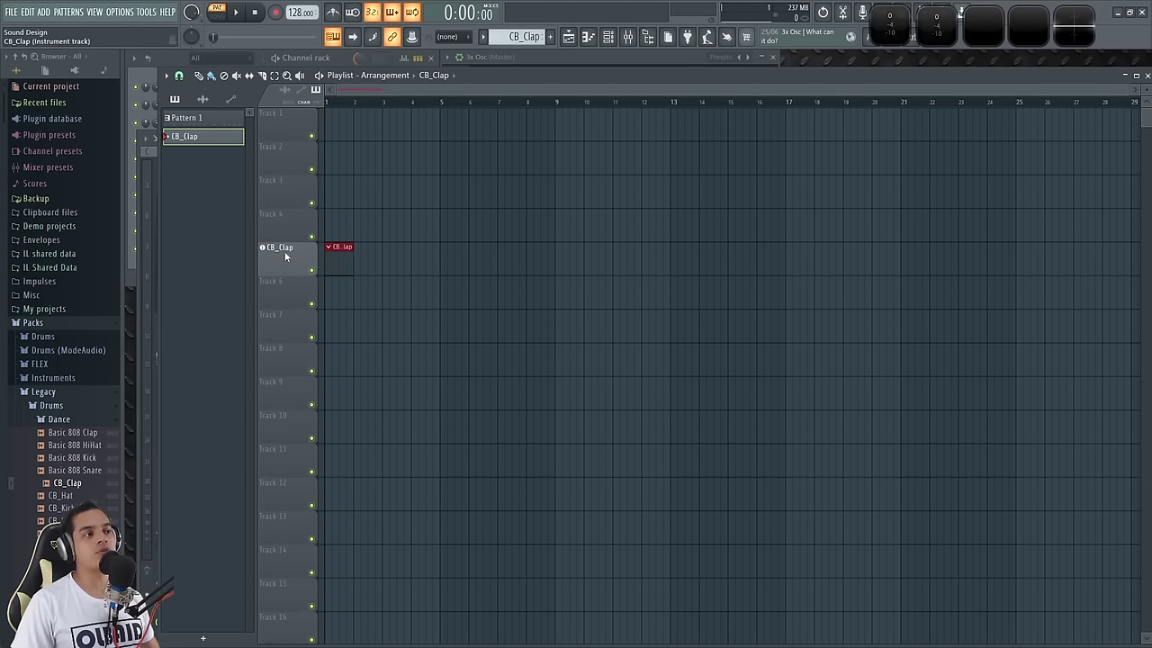
drag(352, 255, 438, 262)
Check the CB_Clap channel's mixer assignment and rename the channel with the Perc name preset.
click(173, 58)
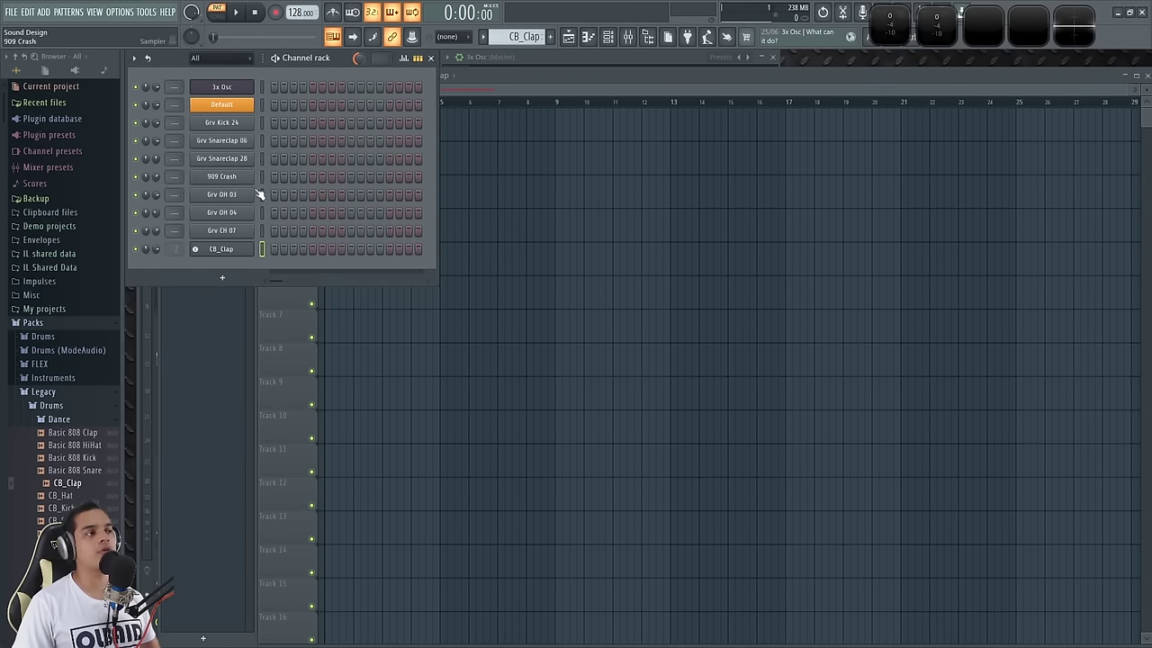
click(176, 243)
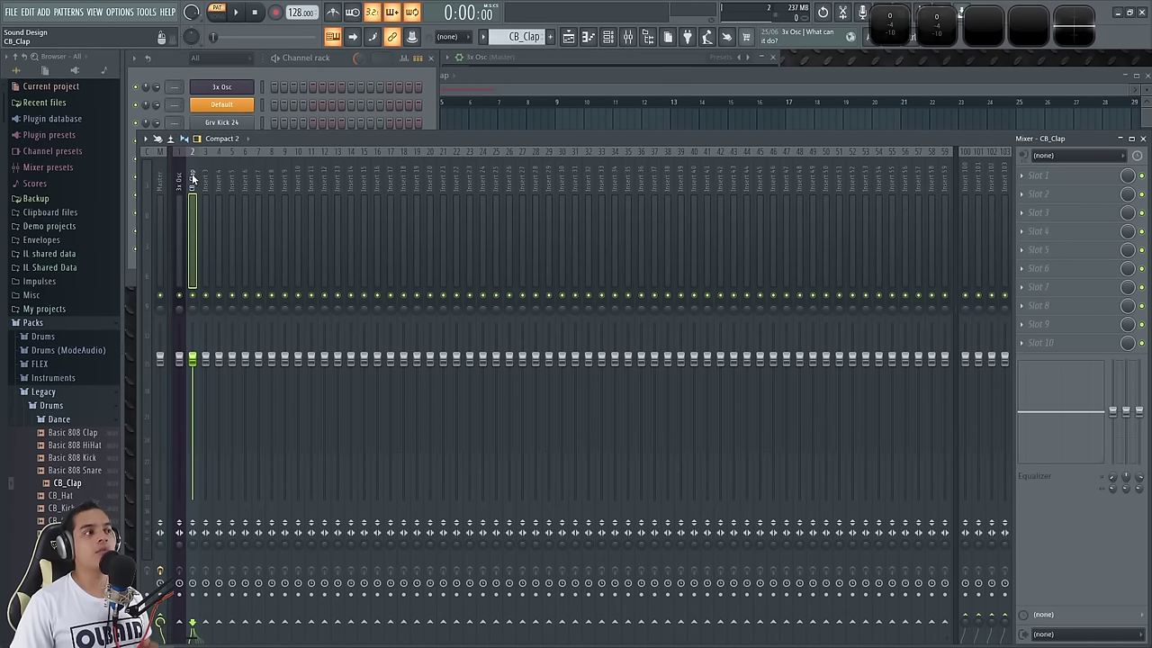
click(321, 74)
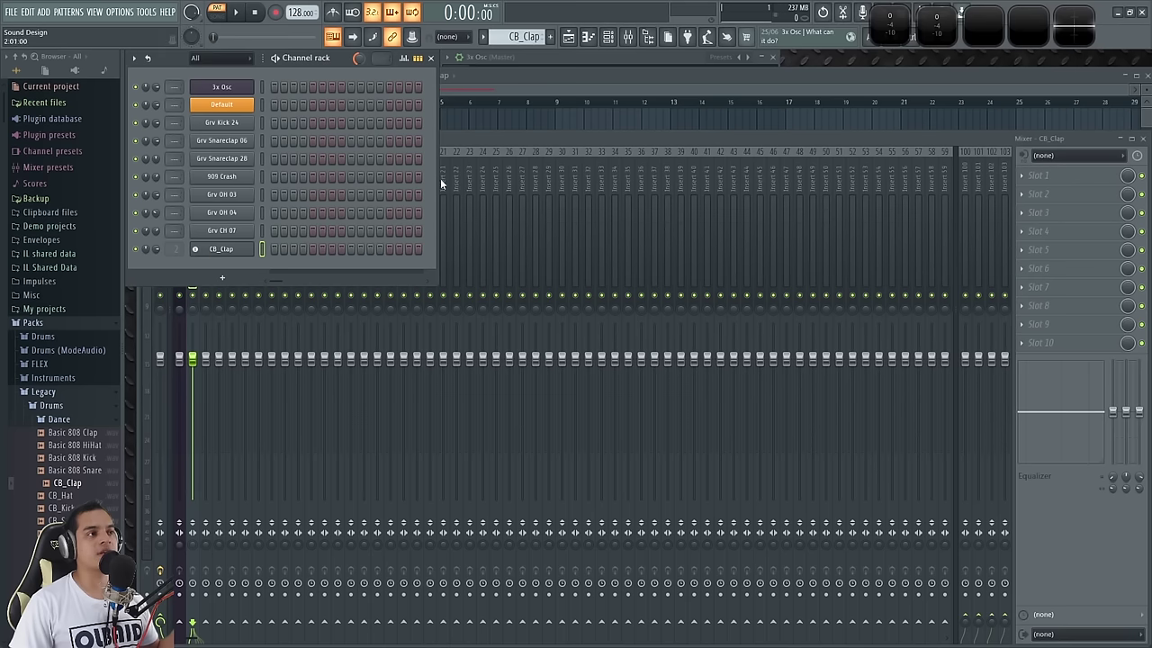
shift+click(238, 254)
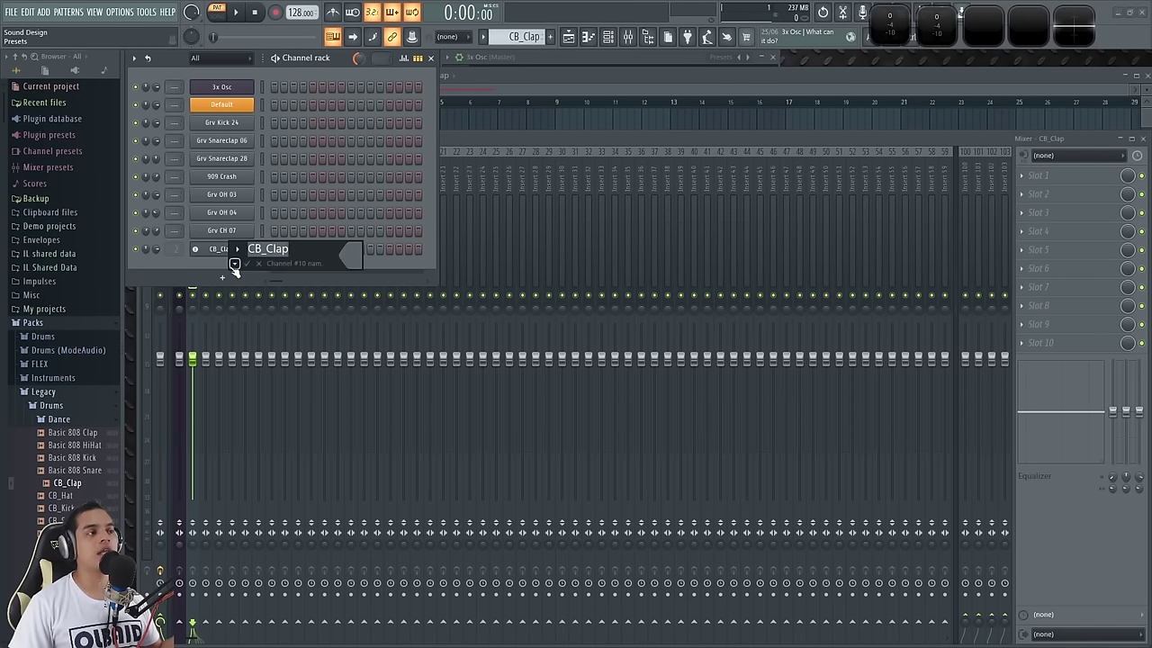
click(234, 264)
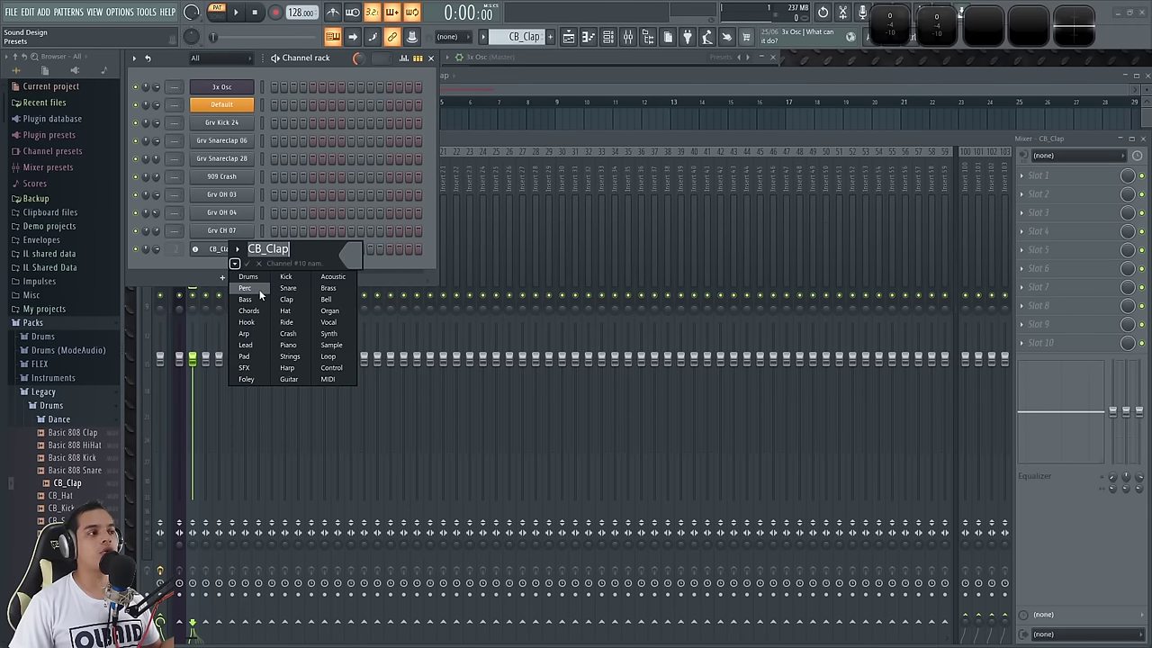
click(259, 290)
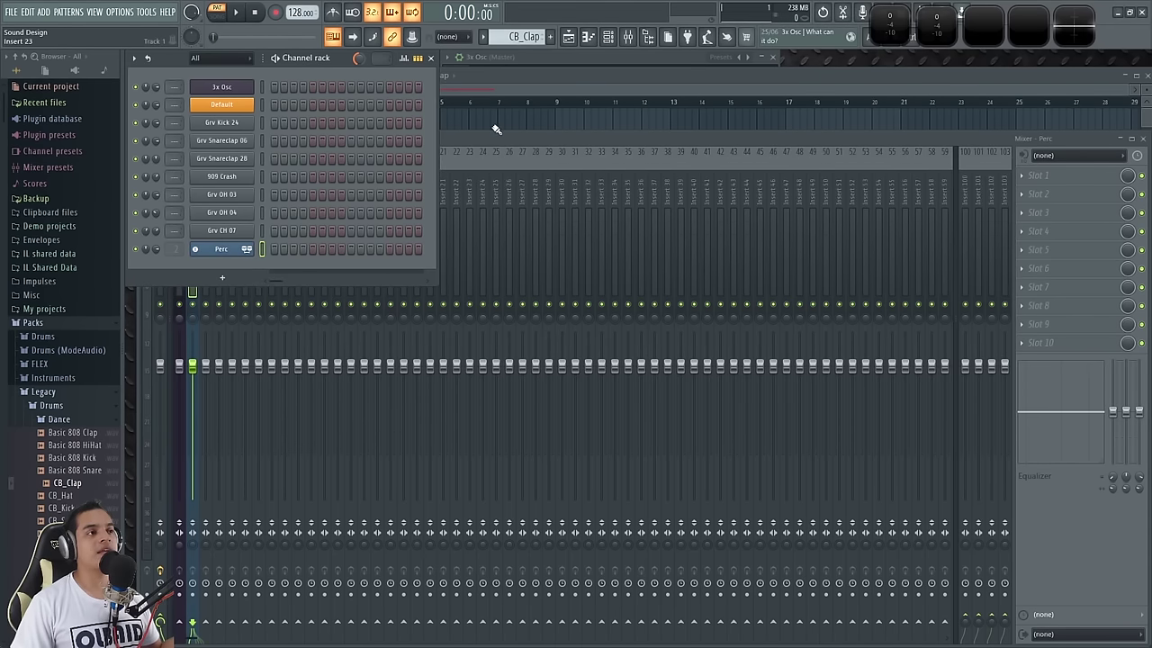
Check the Perc name and color in the mixer, the playlist and the channel rack.
click(447, 141)
click(539, 77)
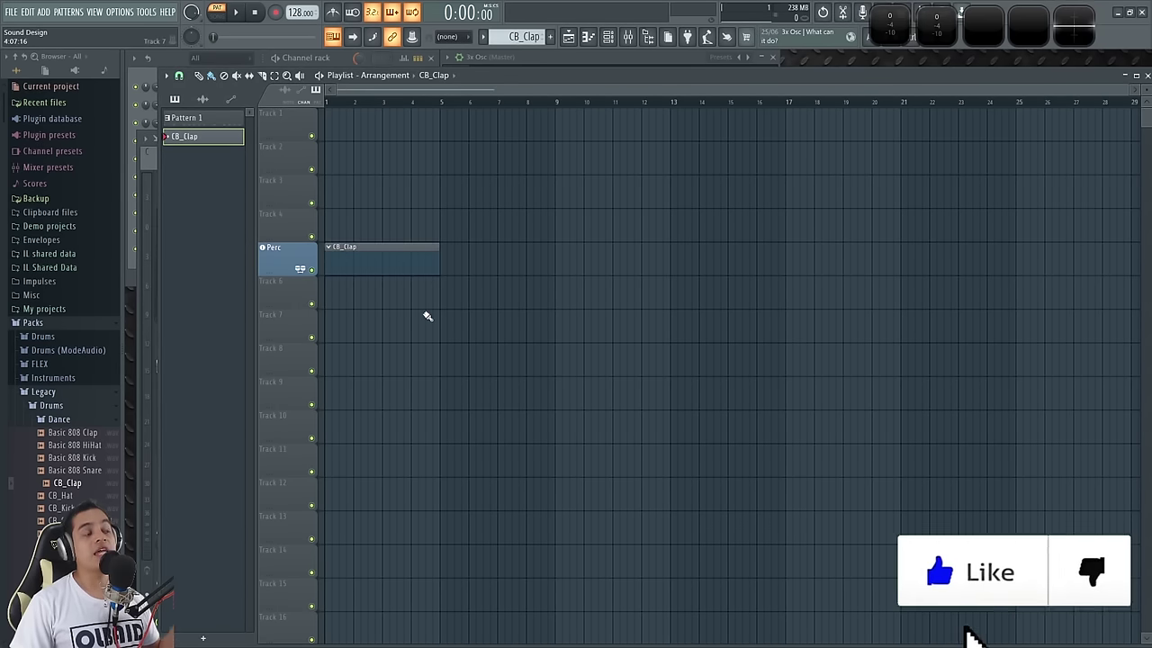
key(F6)
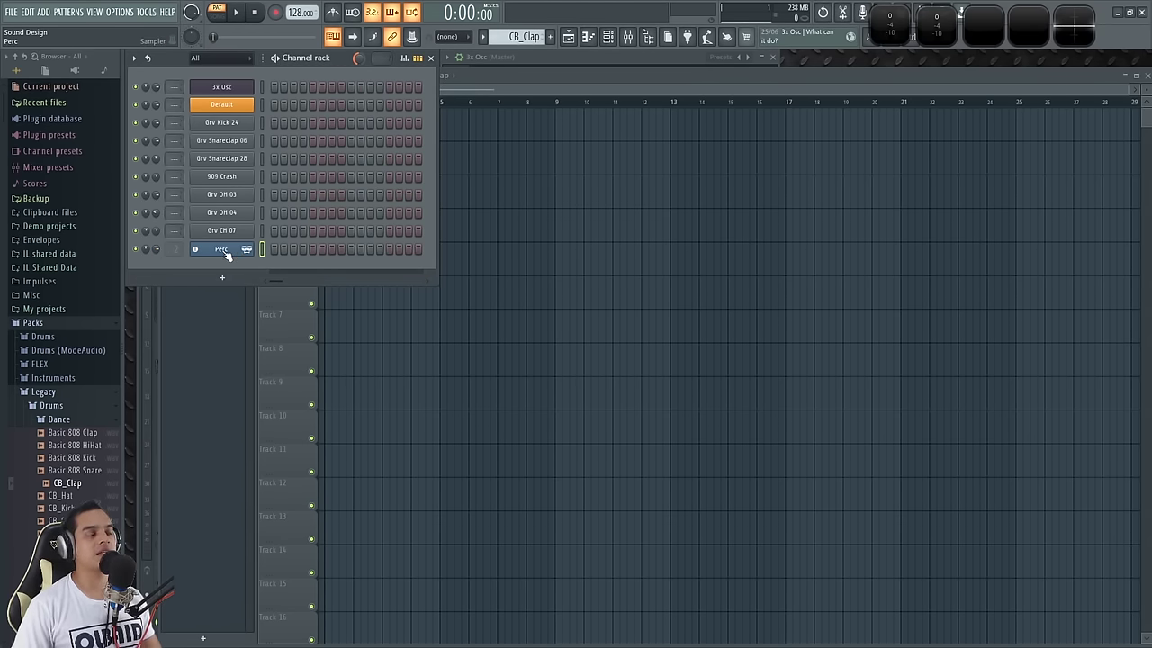
Load Fruity Limiter in slot 3 of the Perc mixer track and create an automation clip for its attack time.
key(F9)
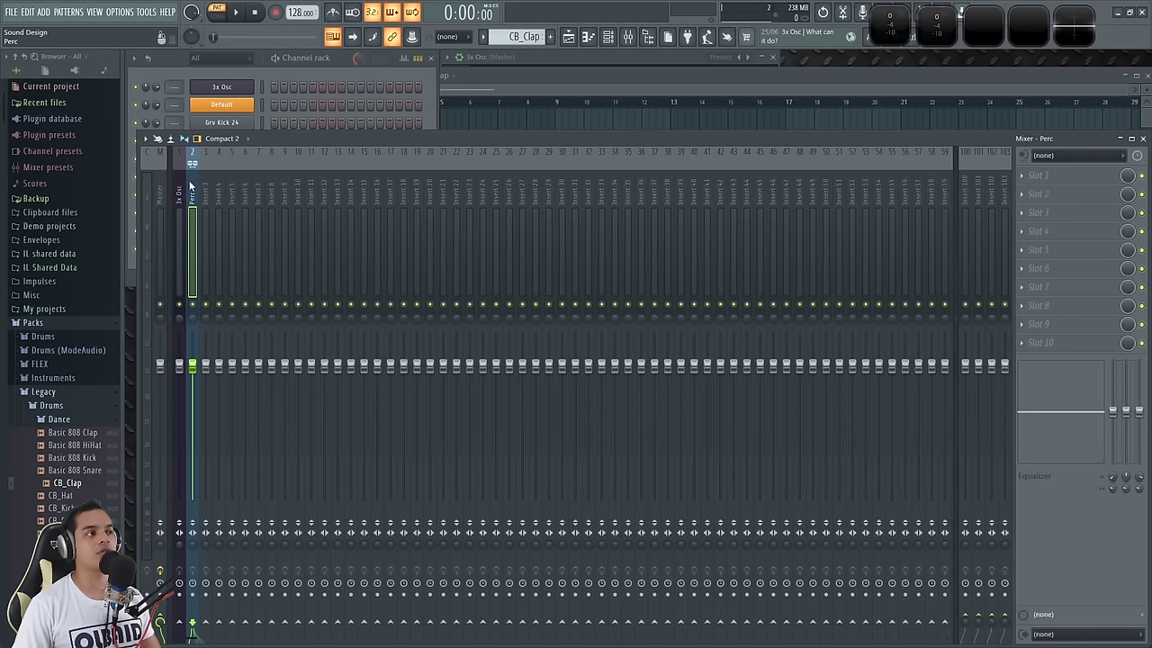
click(1077, 214)
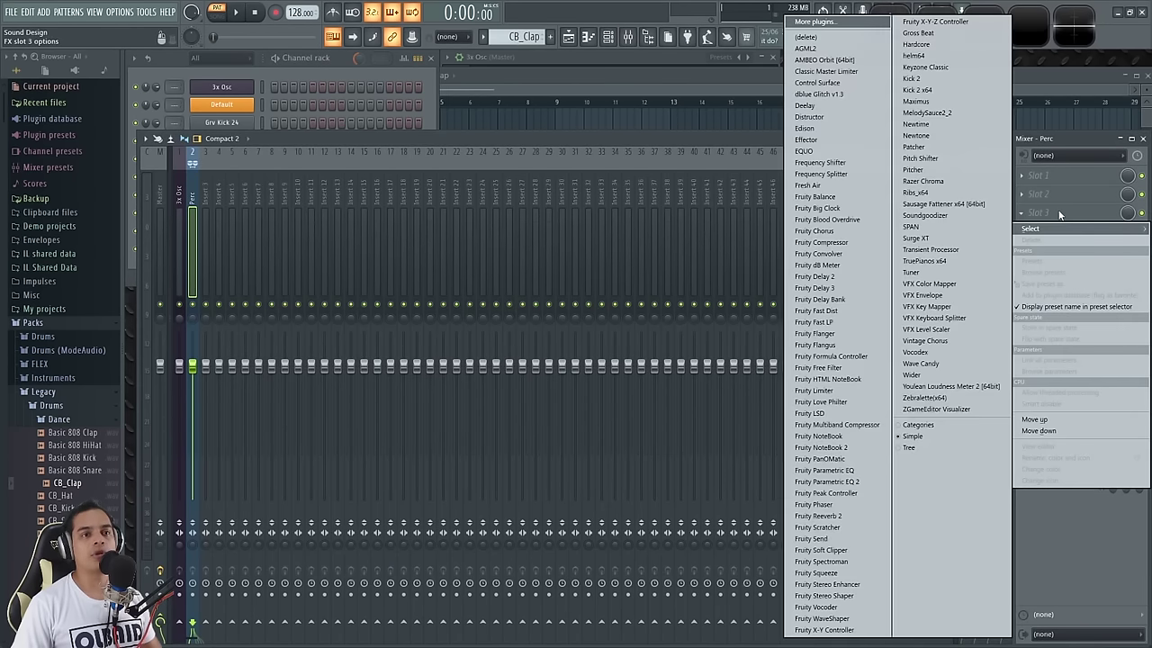
click(812, 390)
drag(366, 115, 560, 148)
right_click(526, 281)
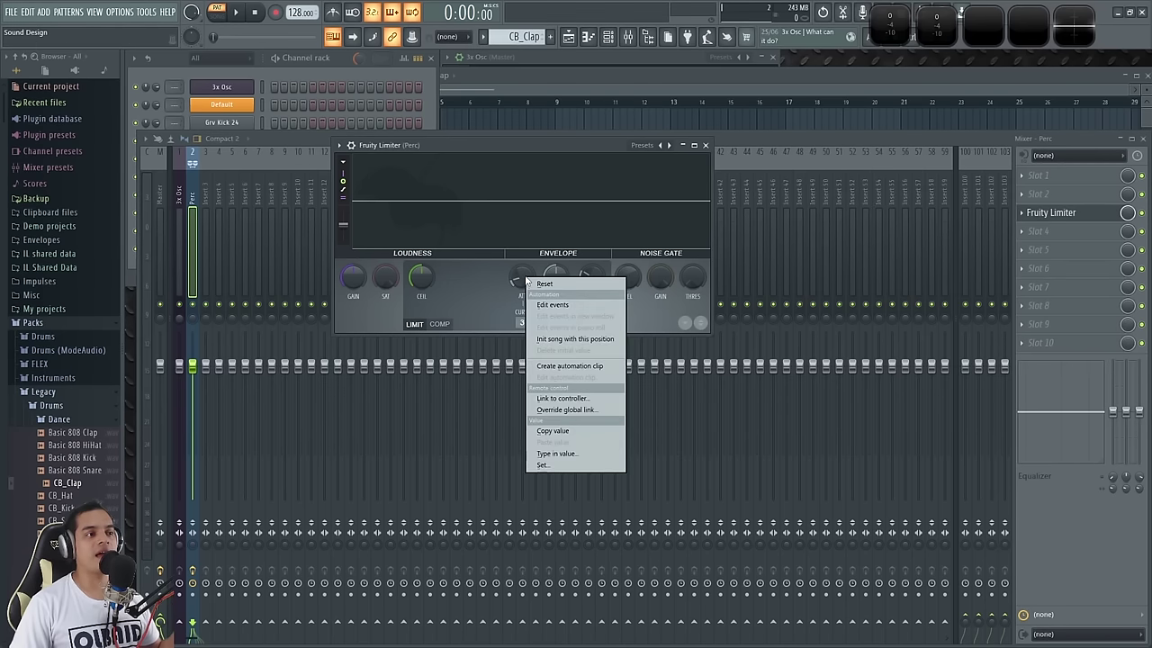
click(570, 365)
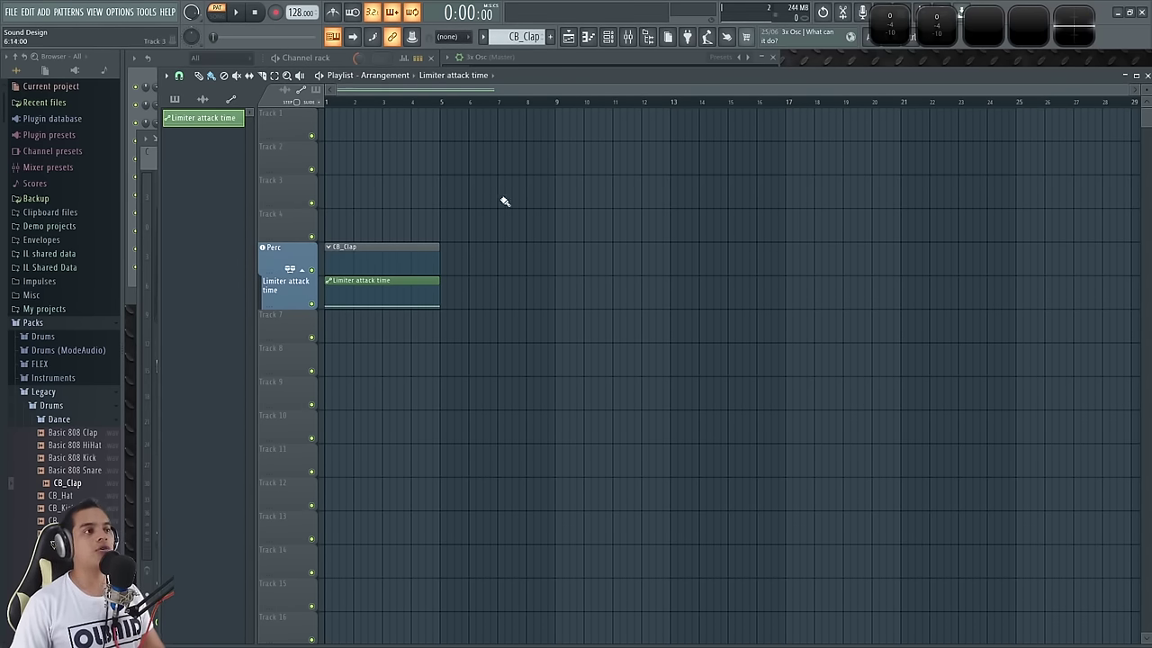
Add the Harmless synth from the plugin picker to playlist Track 3 as an instrument track.
key(F8)
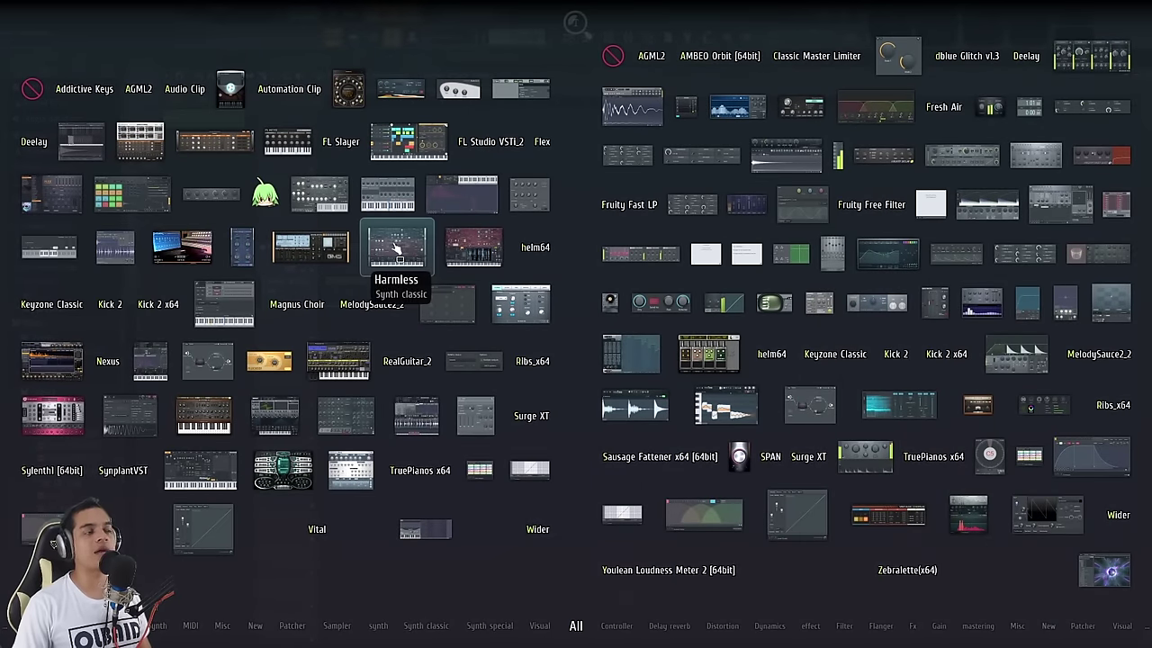
drag(396, 247, 278, 195)
Set the track mode of playlist Track 8 to an instrument track using GMS.
right_click(275, 358)
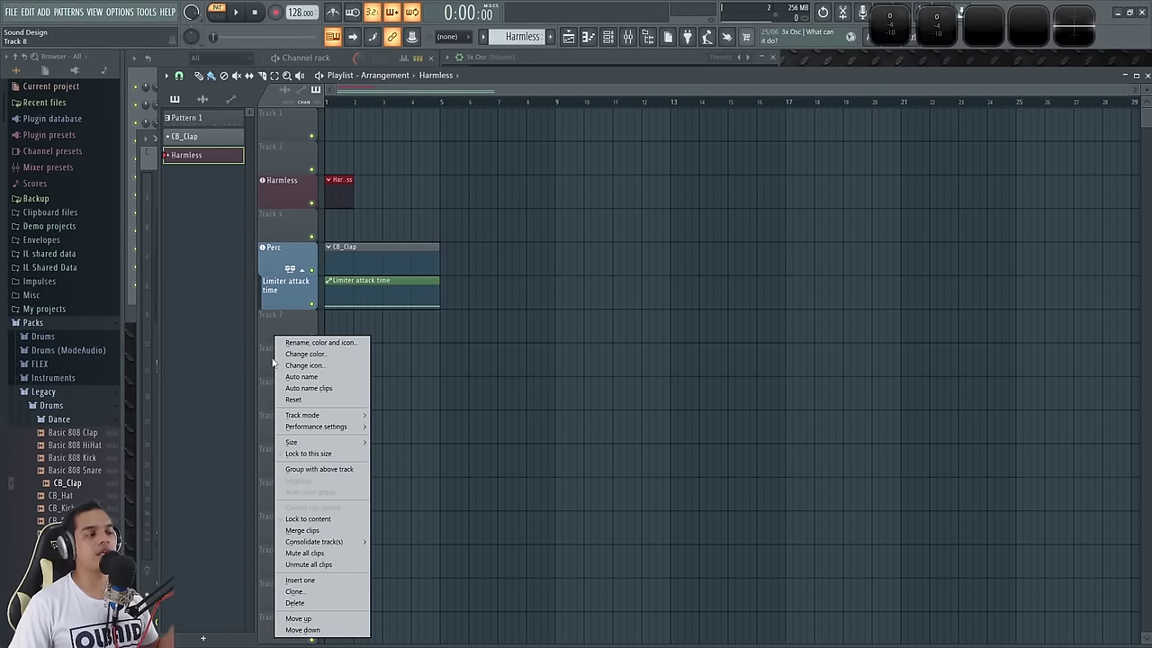
mouse_move(311, 419)
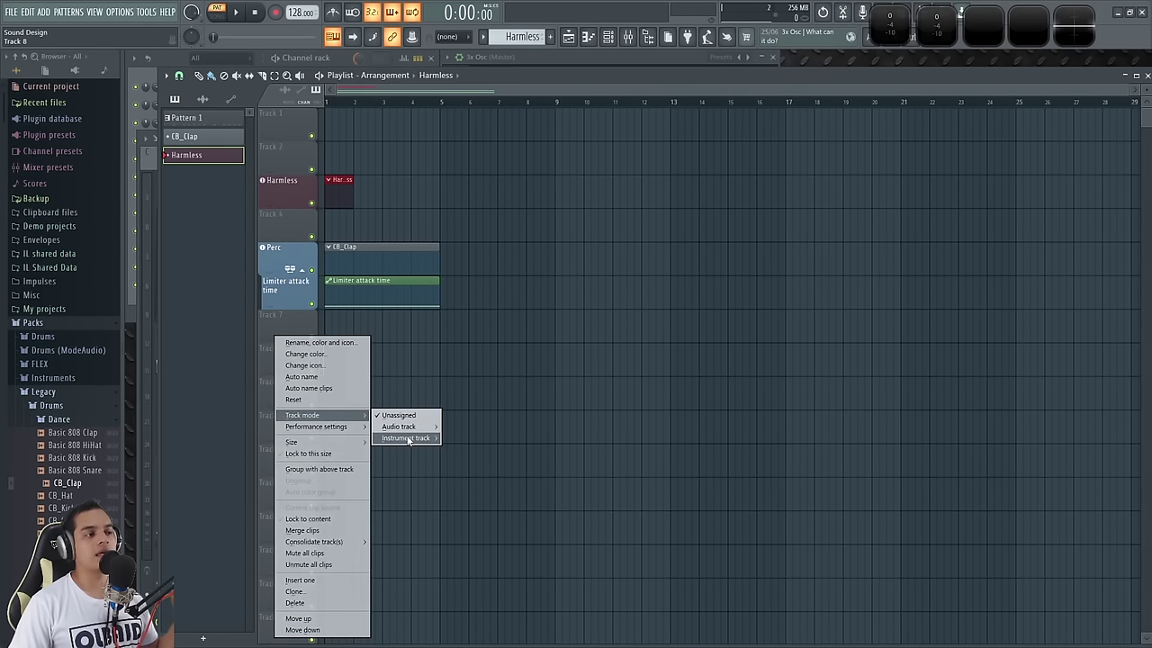
mouse_move(405, 438)
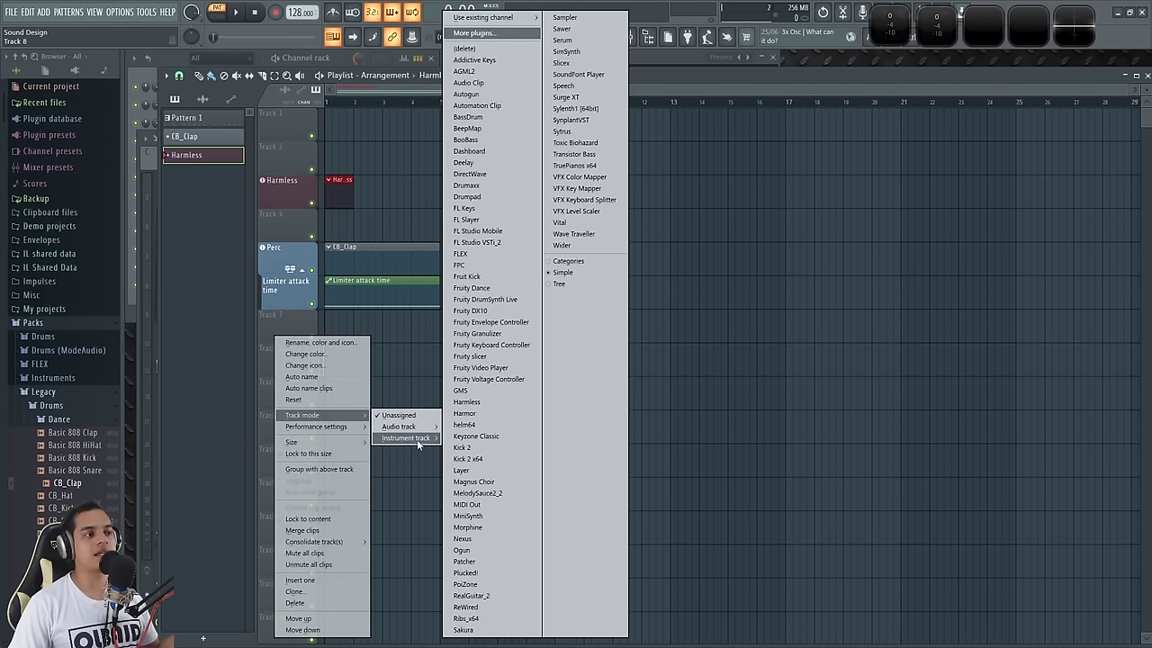
click(472, 392)
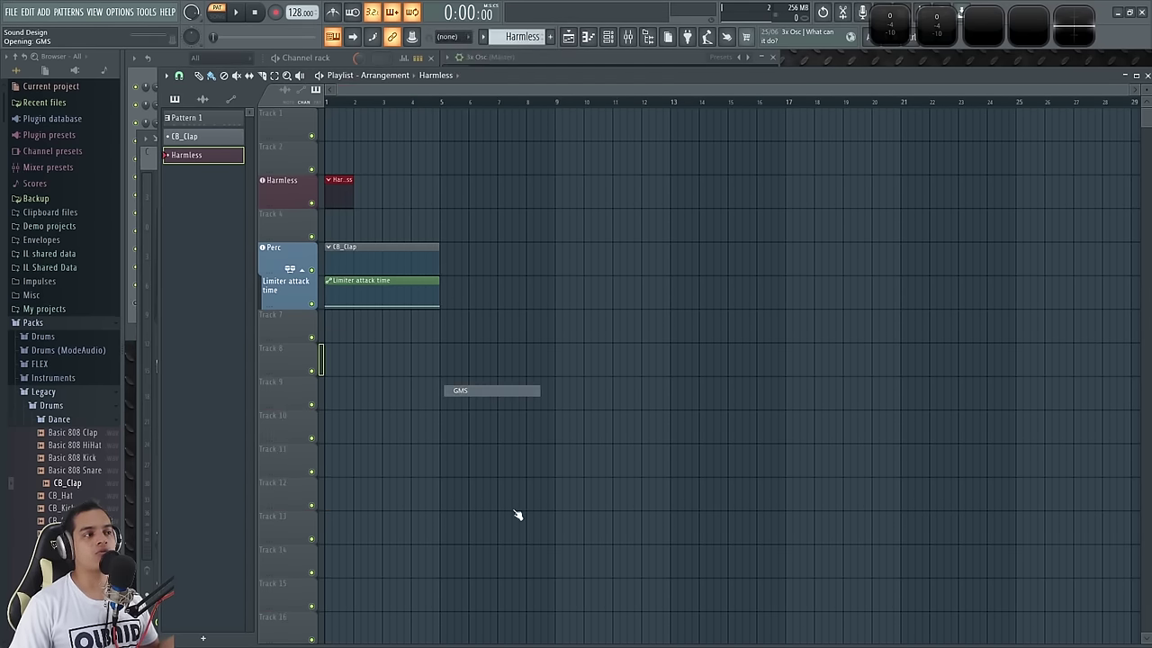
Check the new GMS instrument track in the mixer and the playlist.
drag(404, 196, 524, 291)
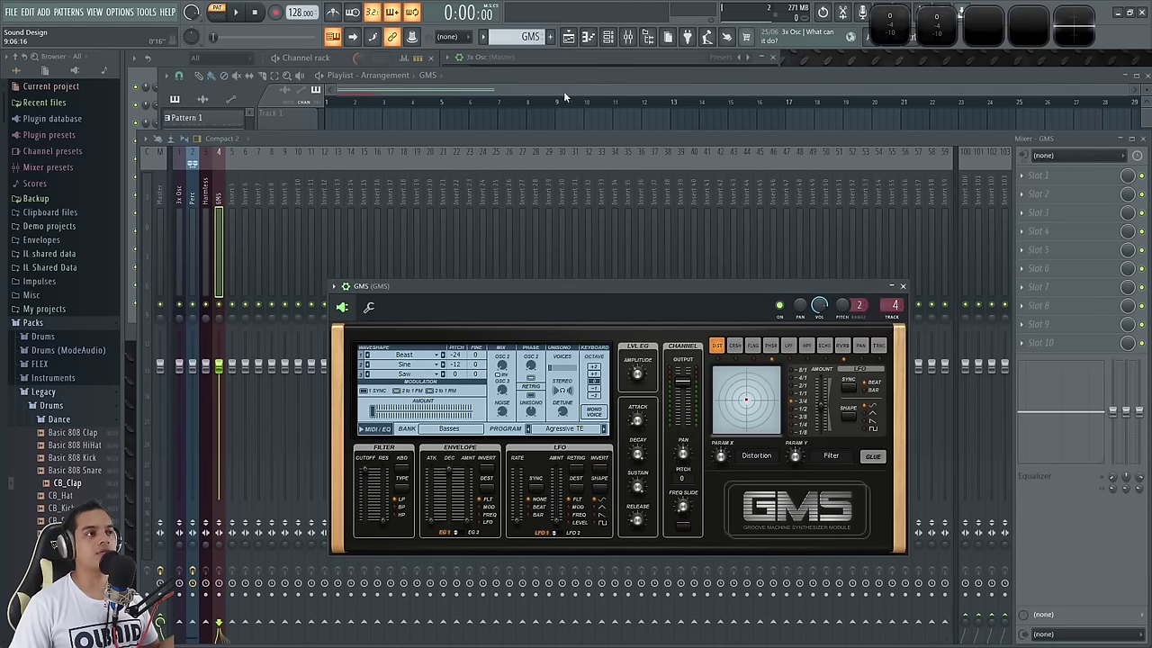
click(560, 79)
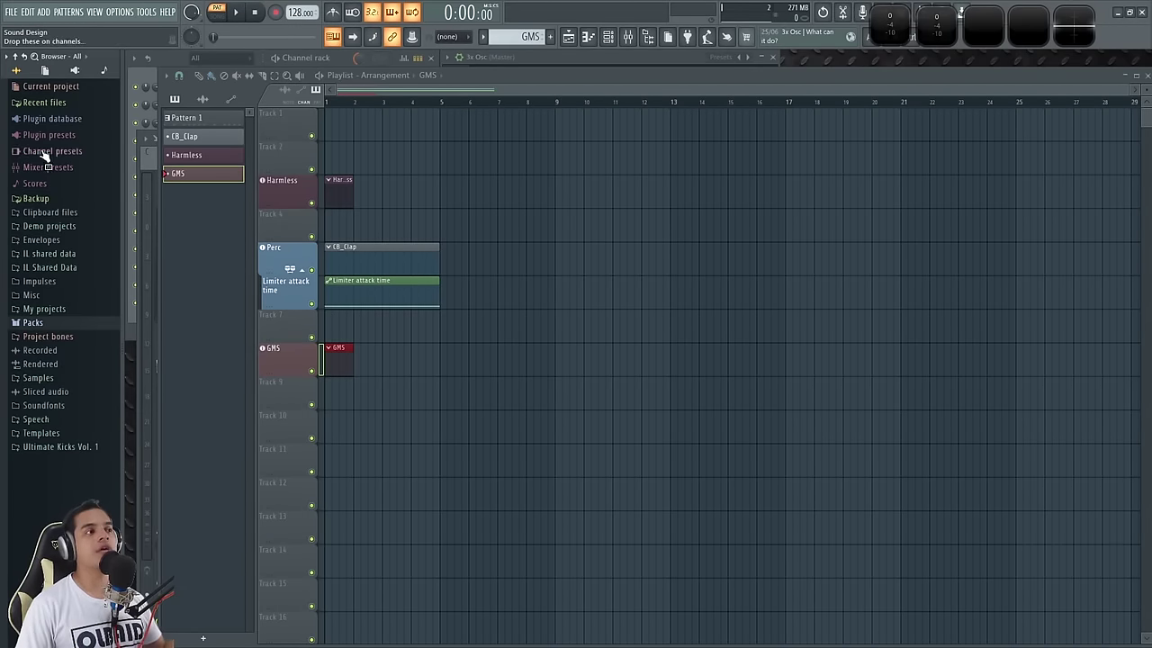
click(176, 57)
click(513, 74)
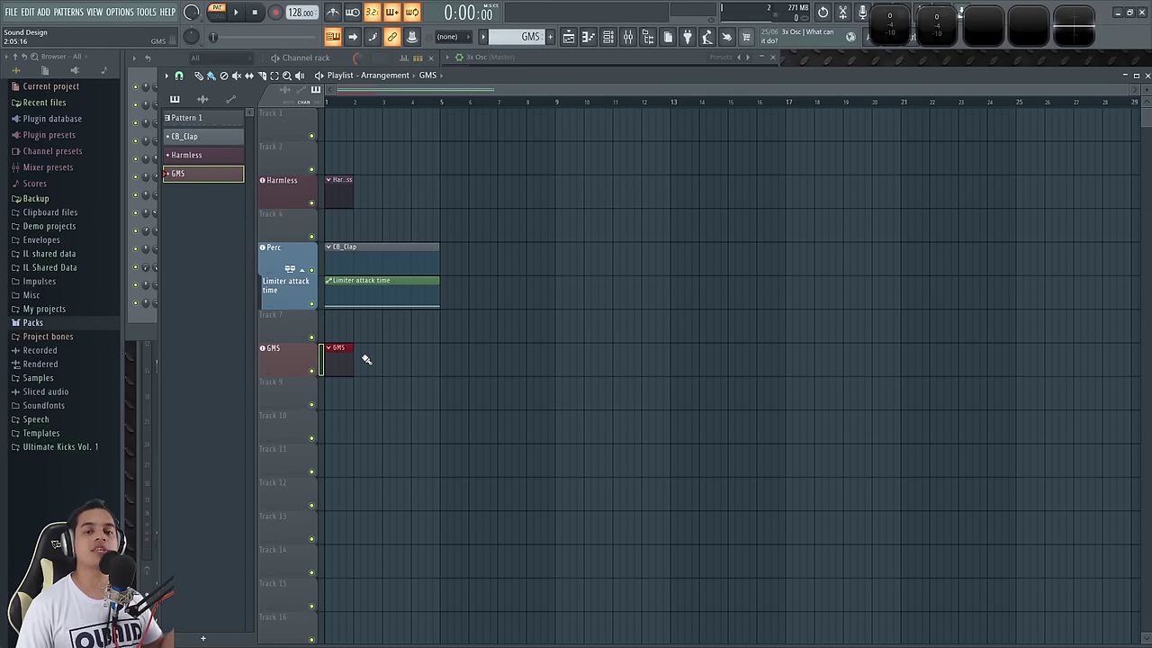
Create a new project from the Olbaid EDM template, discarding changes to Tips Mamalones.flp.
click(11, 12)
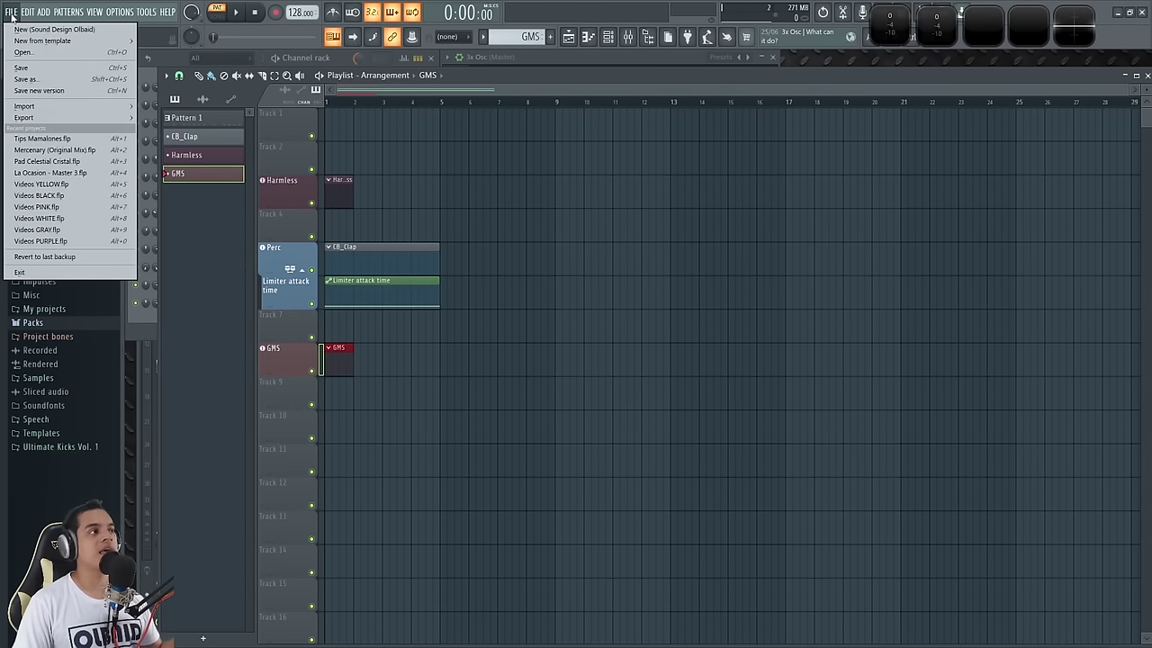
mouse_move(72, 42)
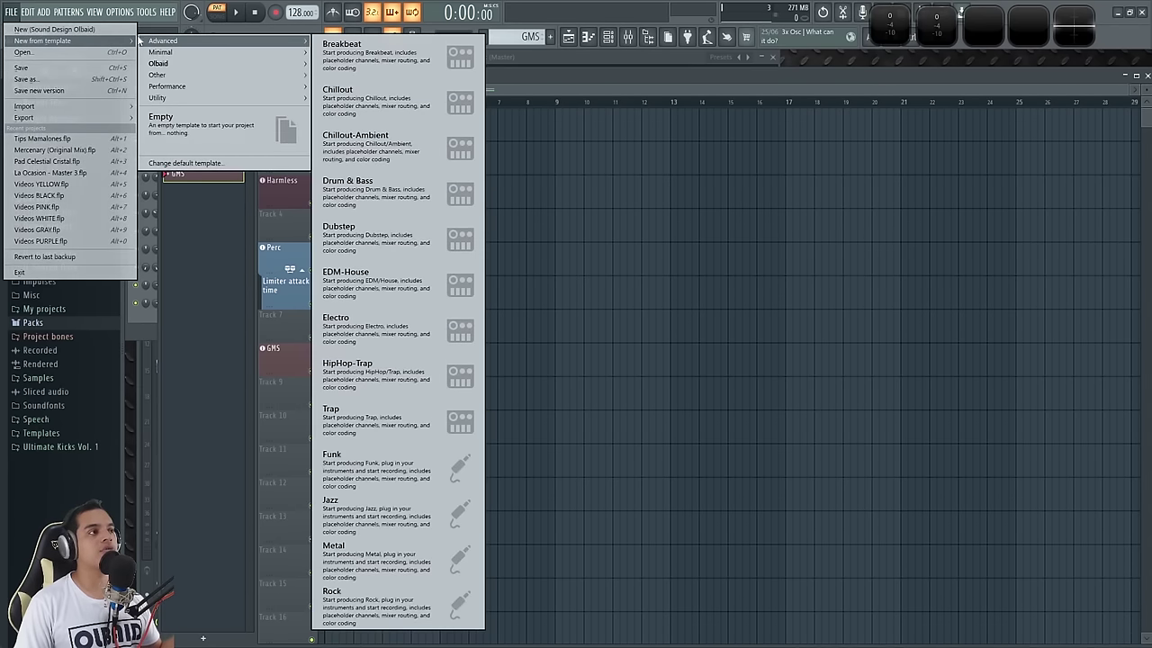
mouse_move(236, 71)
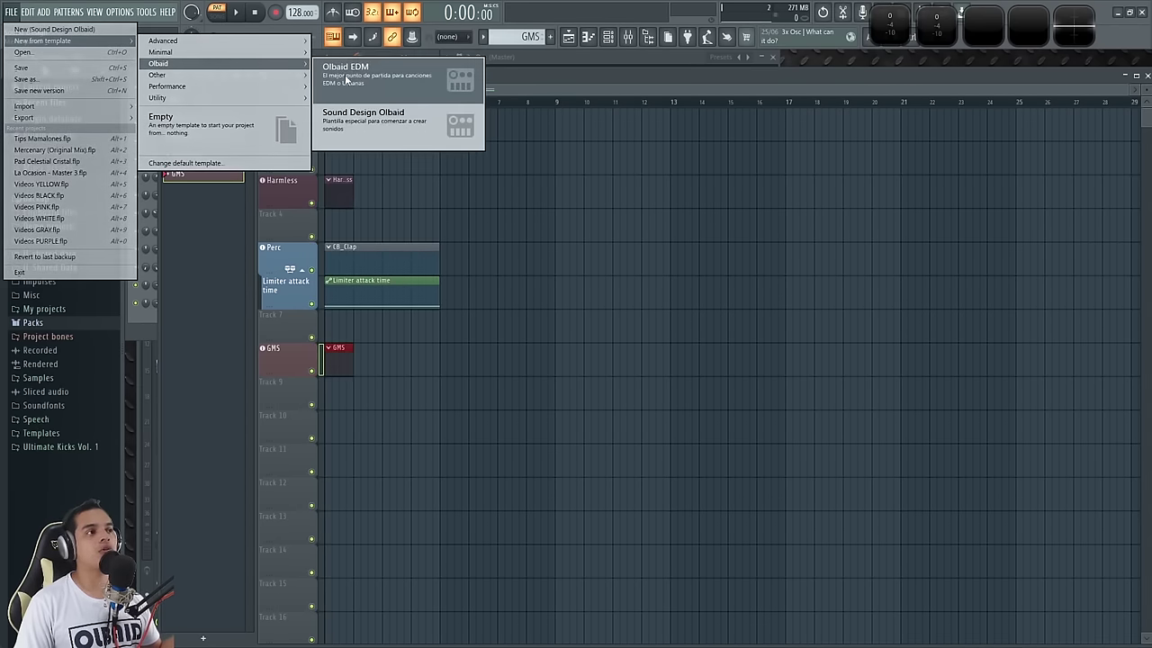
click(359, 82)
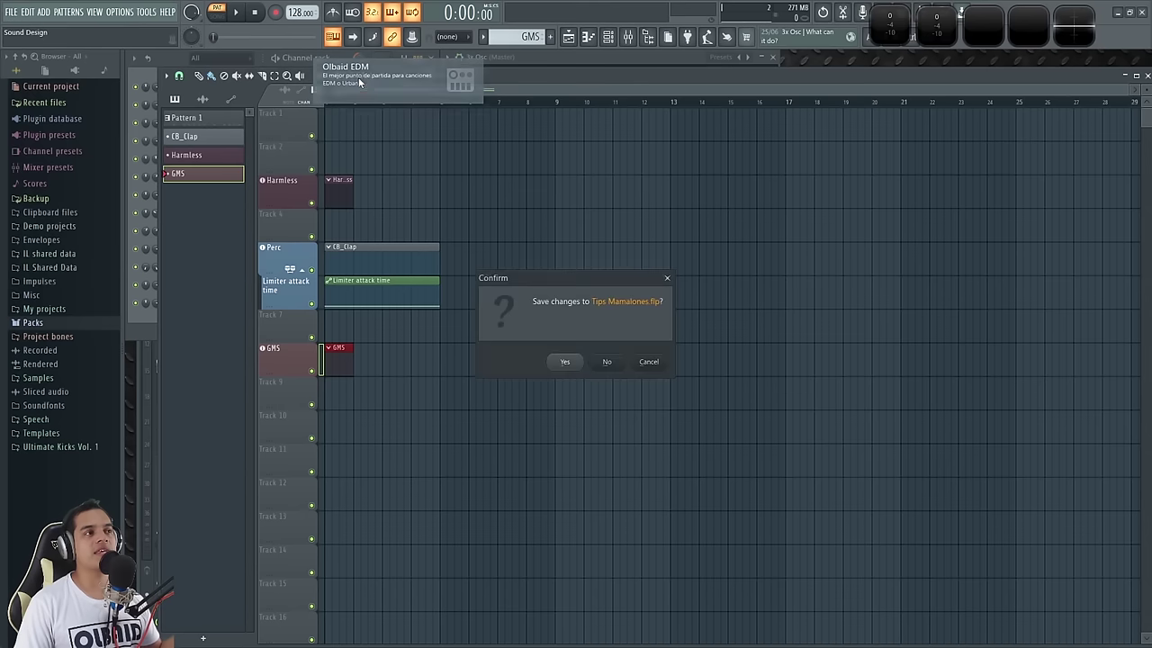
click(609, 363)
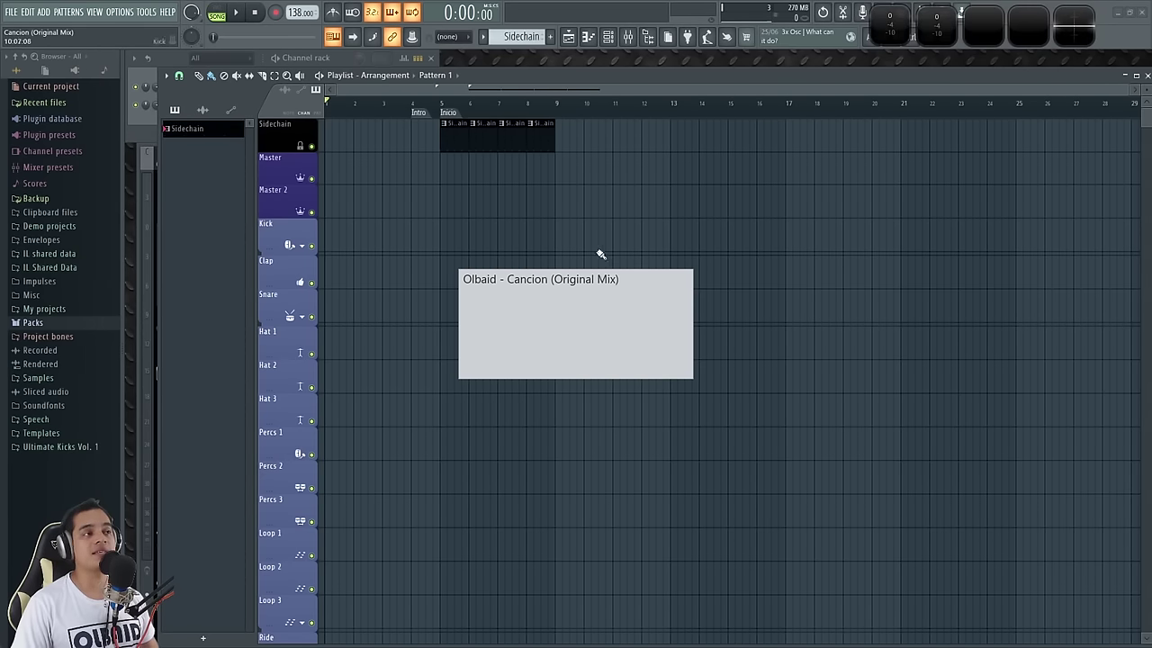
Examine the template's playlist tracks, channel rack and color-coded mixer inserts, including the Master effects.
scroll(355, 171, down, 5)
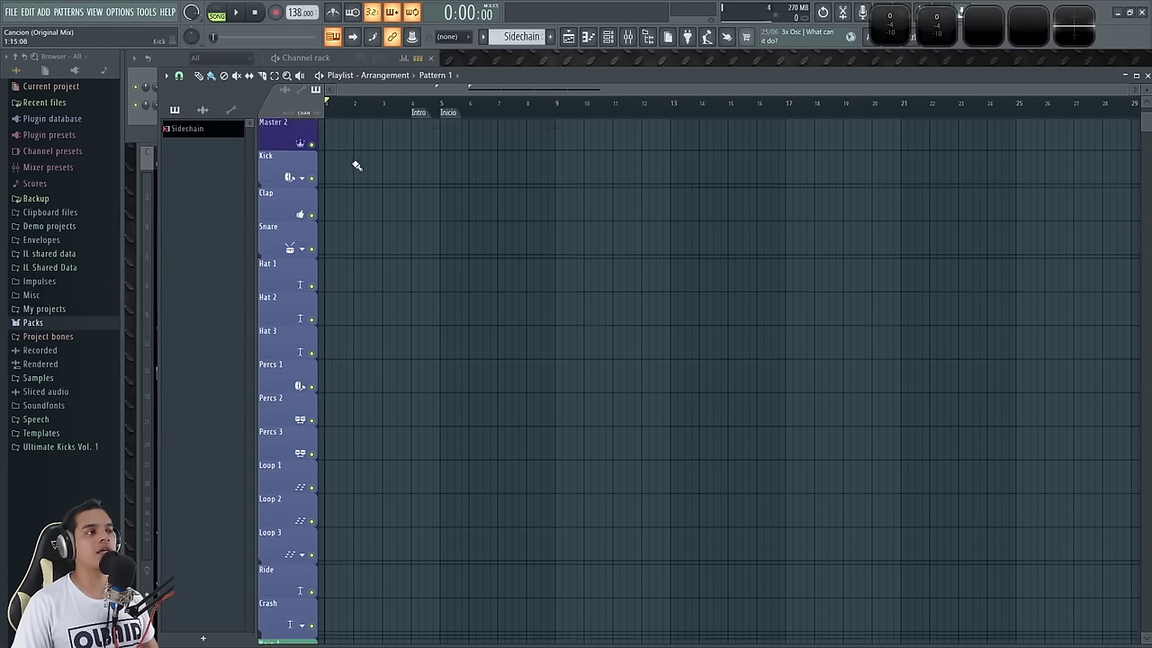
scroll(372, 237, down, 9)
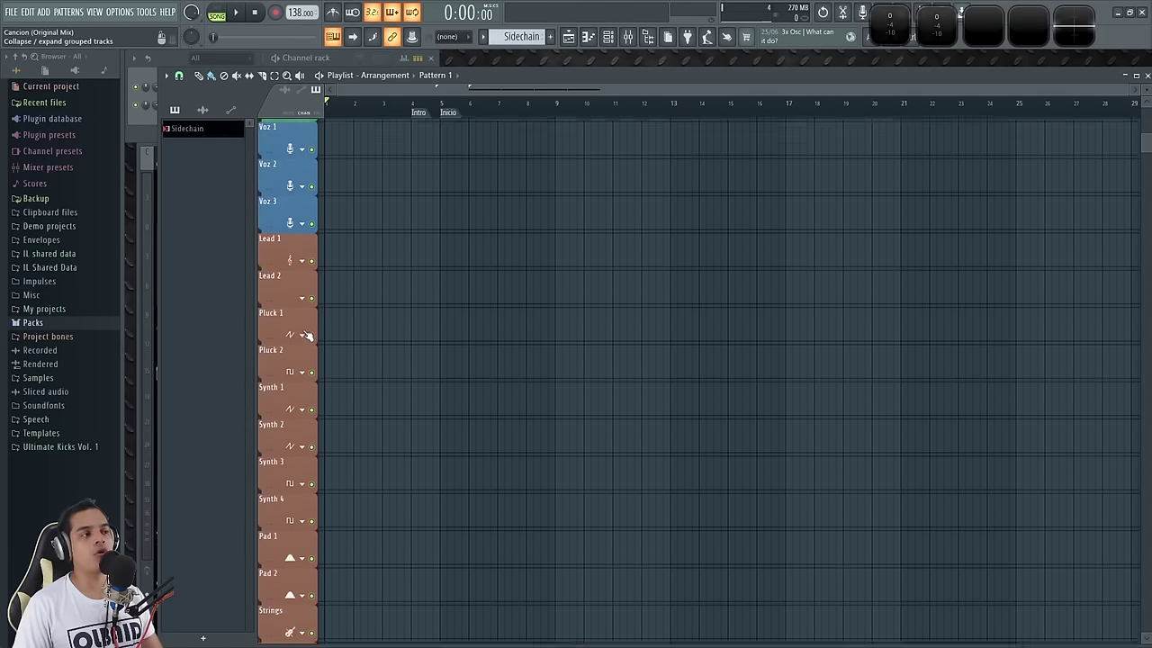
scroll(290, 283, down, 6)
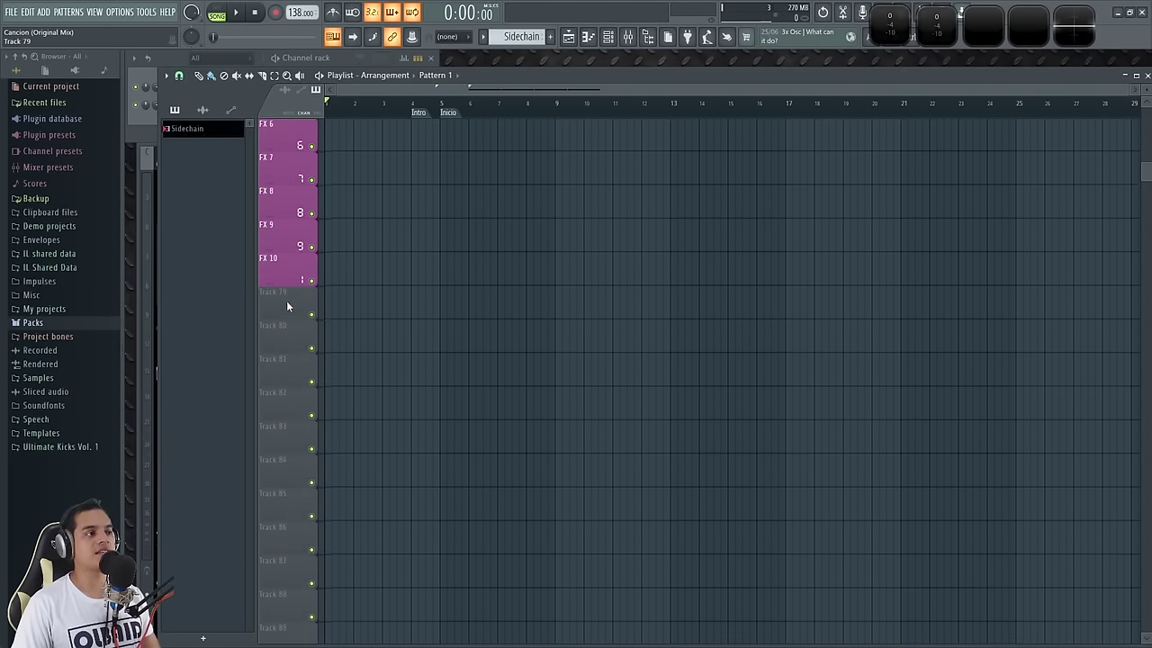
key(F9)
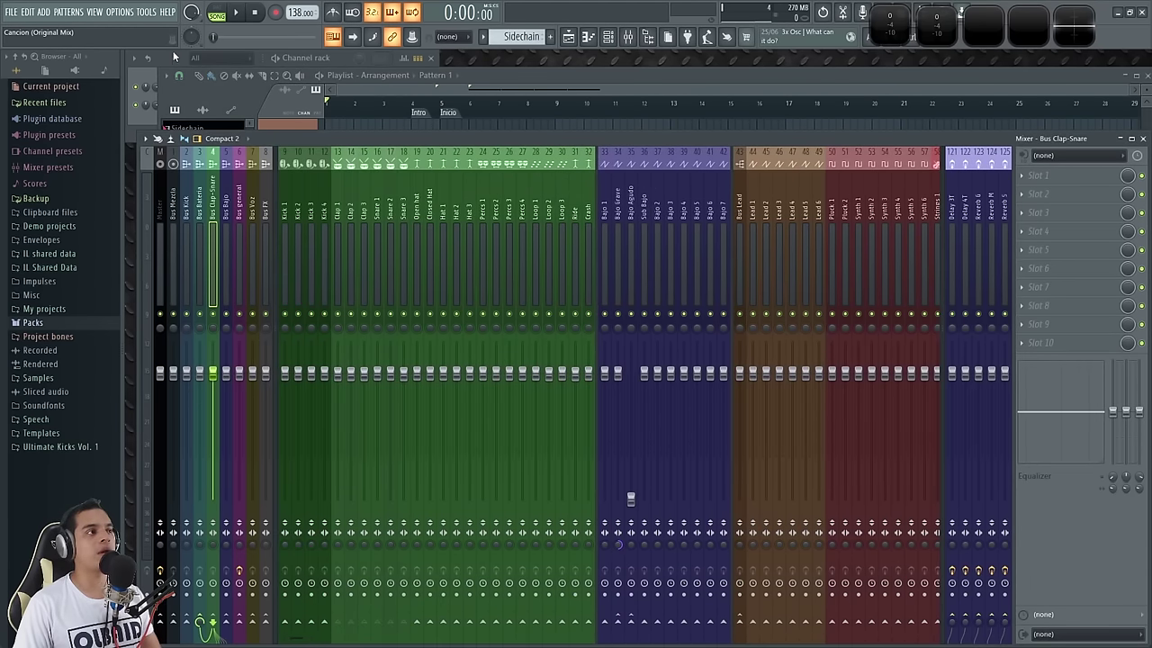
click(175, 58)
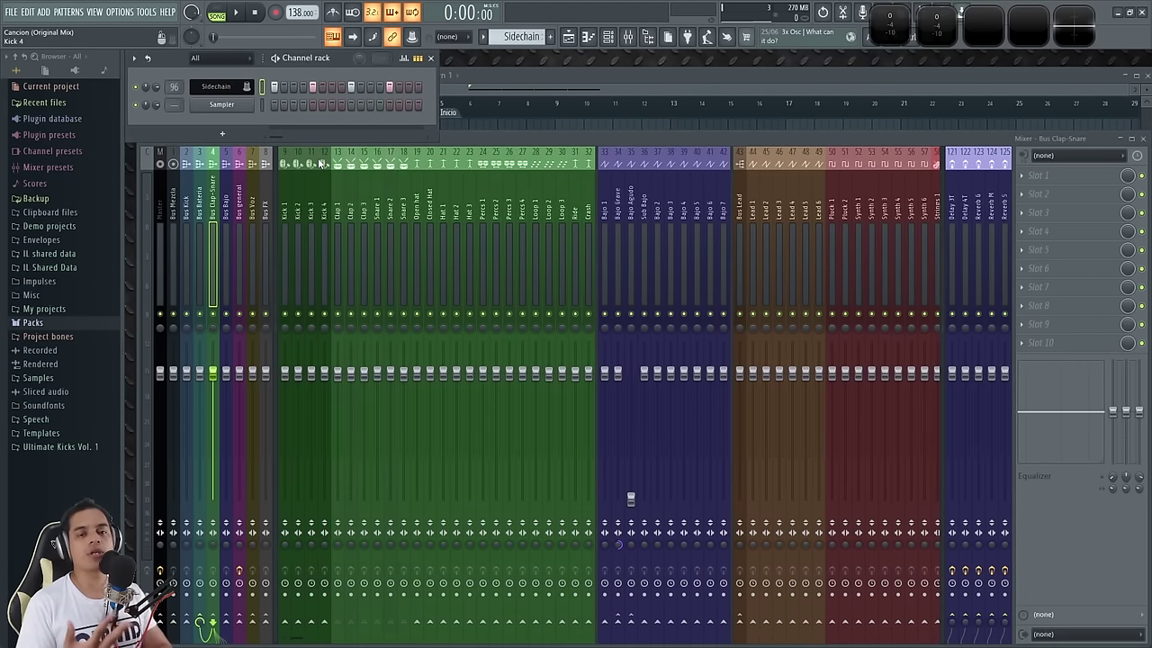
click(160, 206)
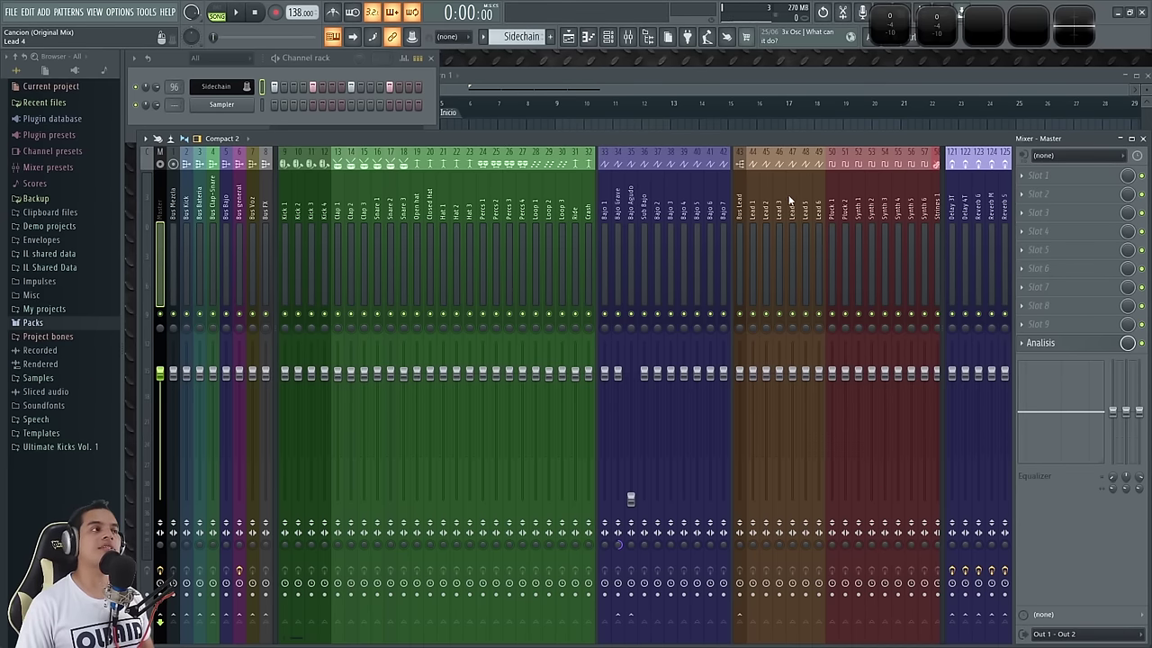
Look over the Olbaid templates offered for a new project, and leave without choosing one.
click(11, 13)
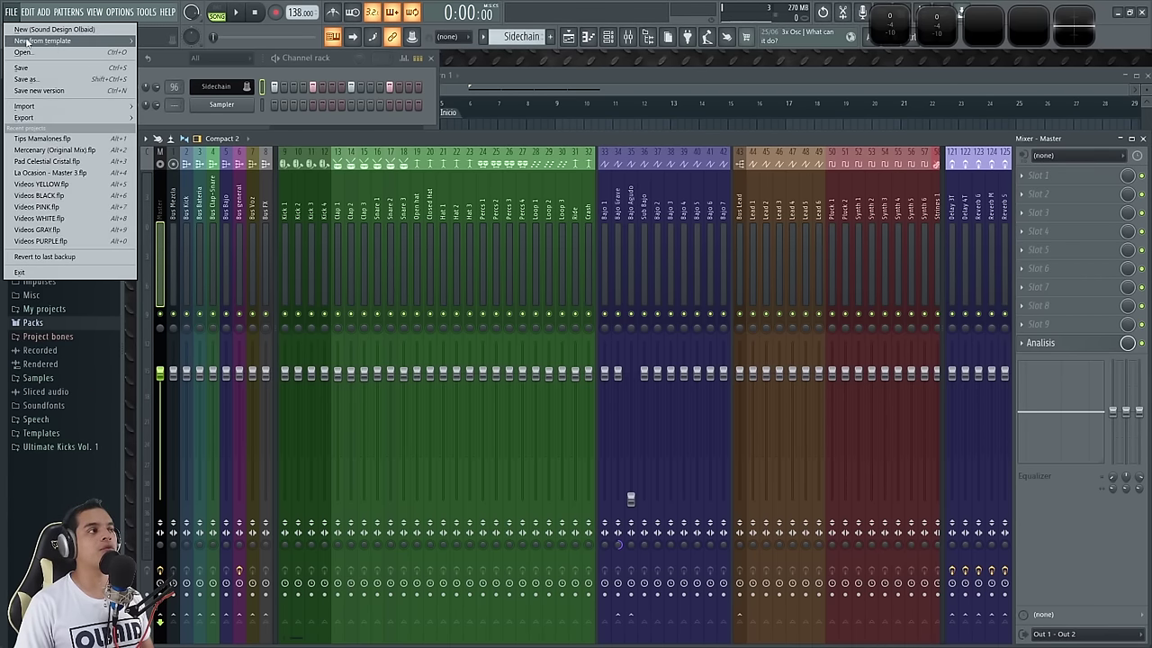
mouse_move(58, 42)
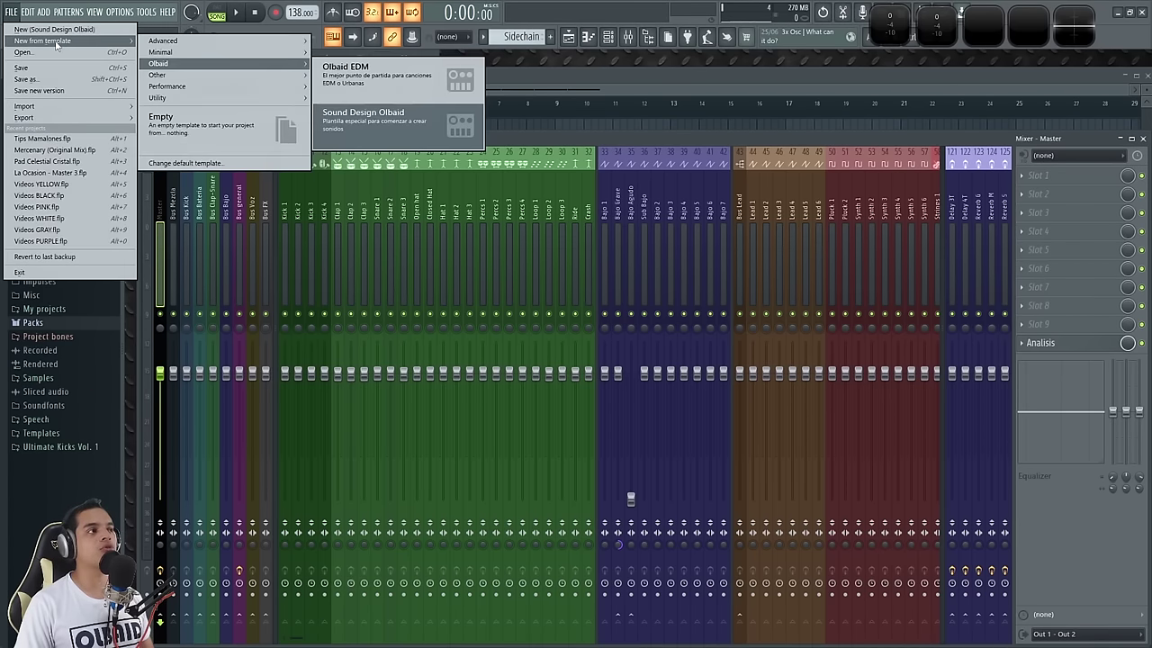
click(653, 140)
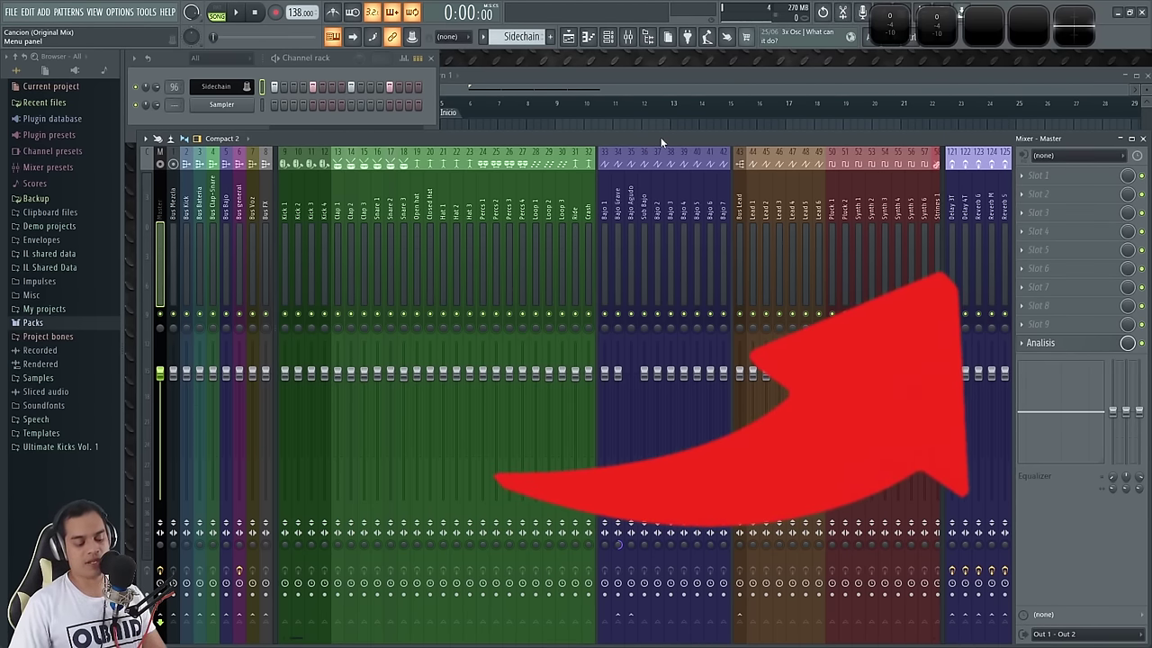
Open the General page of the program settings.
key(F10)
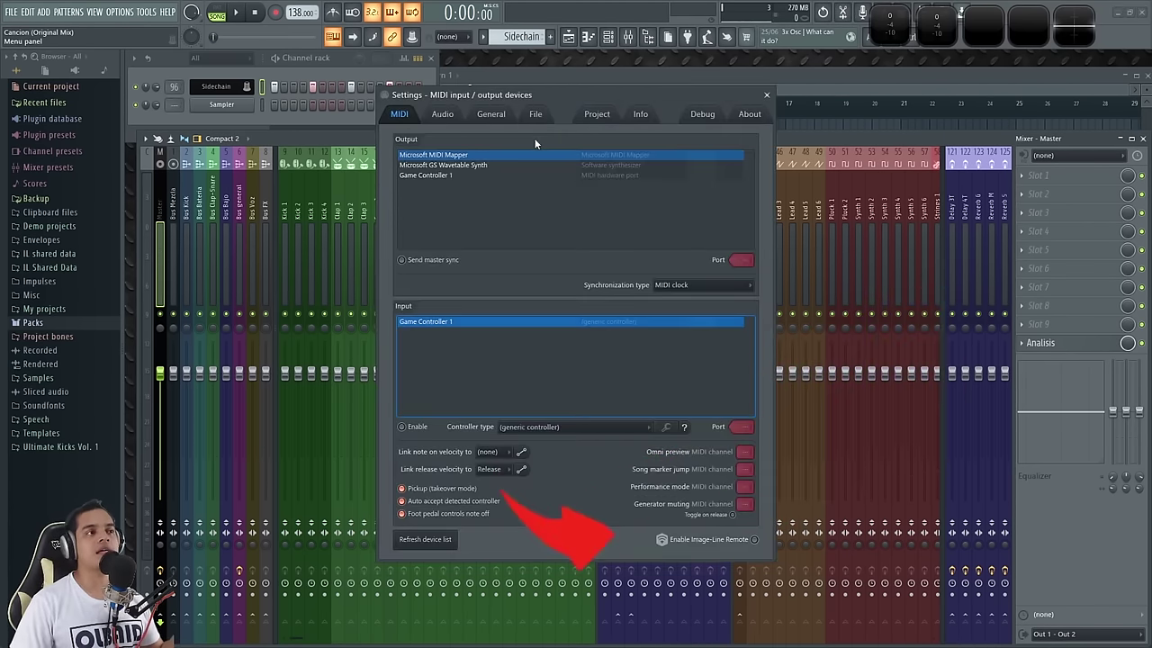
click(491, 115)
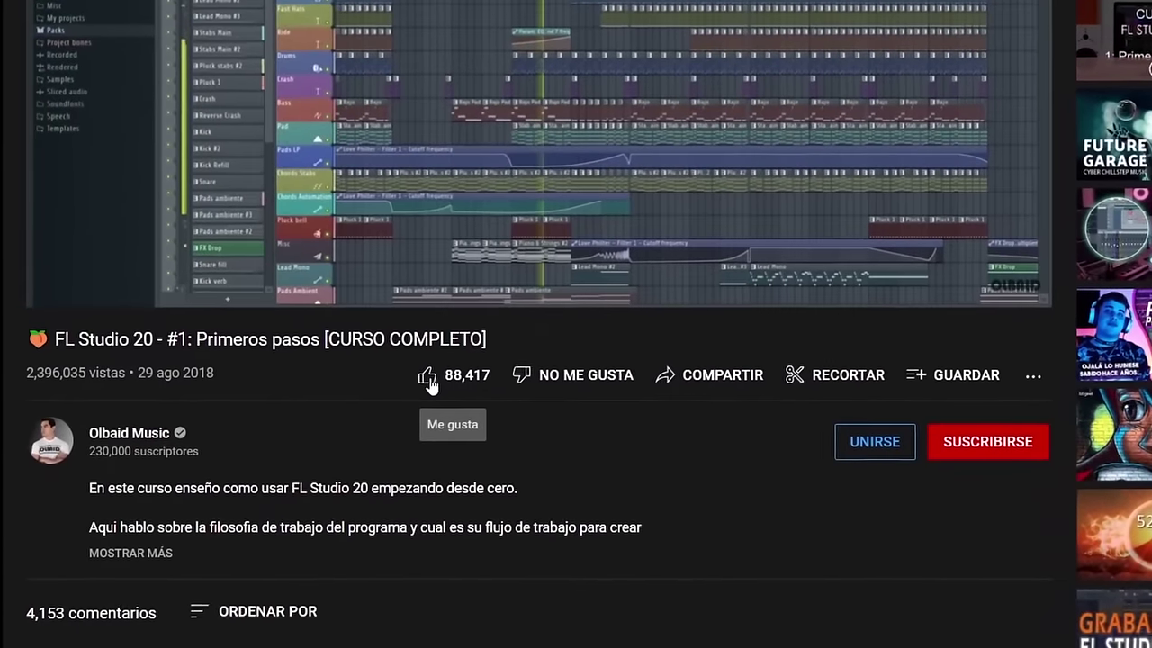
Switch to YouTube, like the FL Studio 20 first-steps course video, subscribe to Olbaid Music and set its notifications.
click(327, 430)
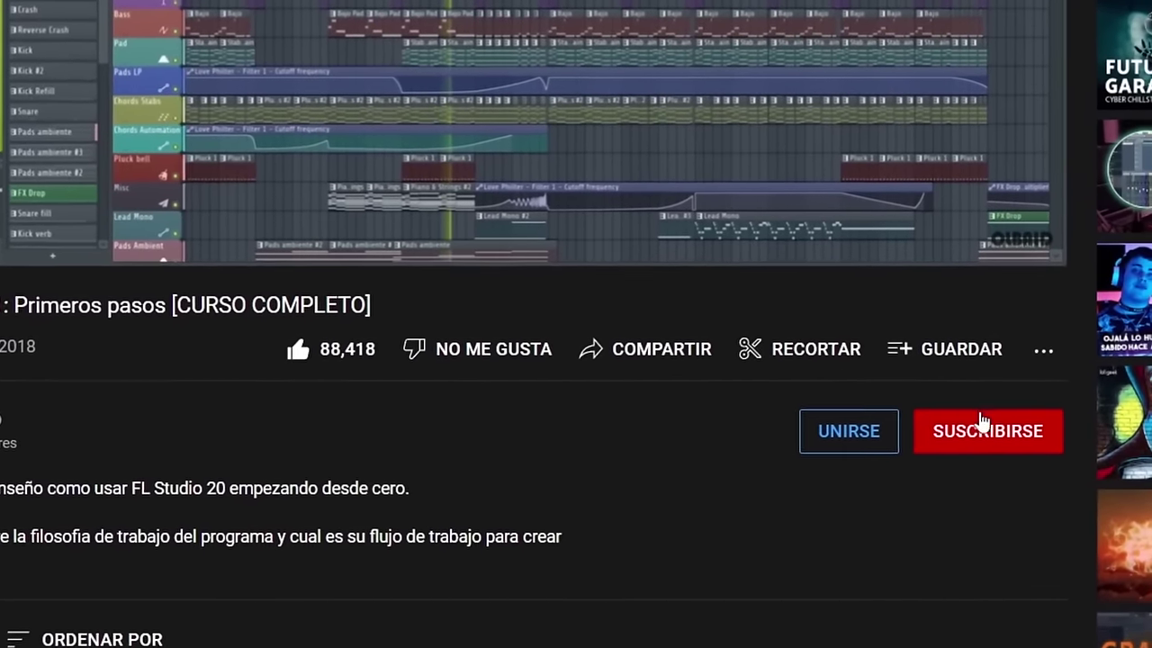
click(1025, 423)
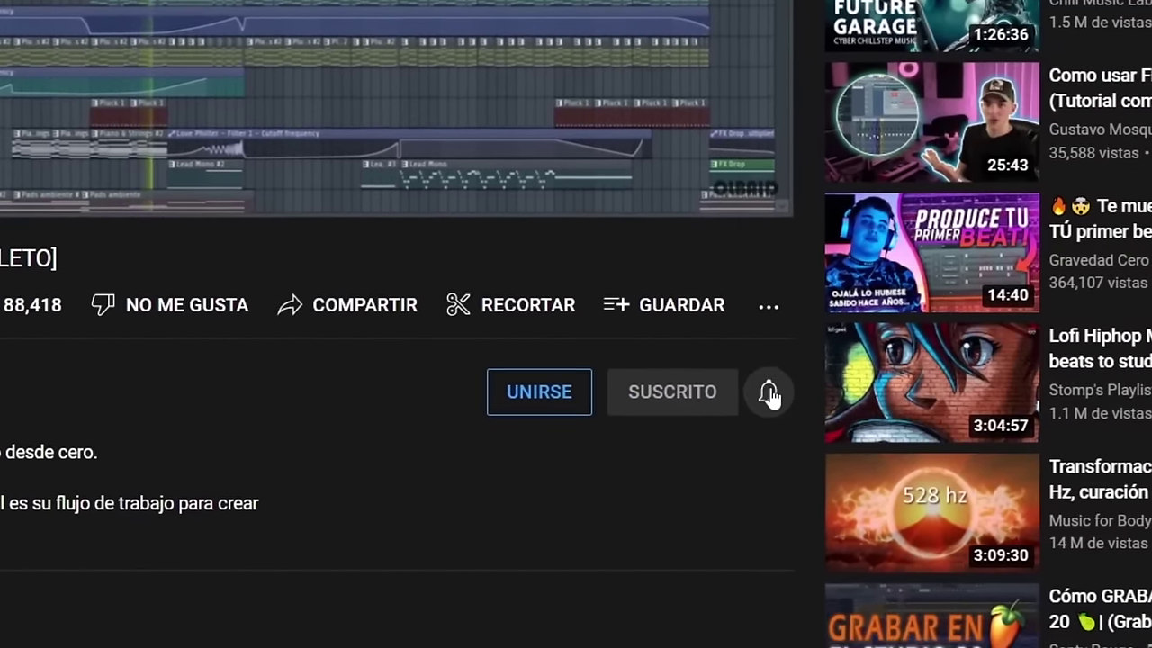
click(770, 395)
click(826, 448)
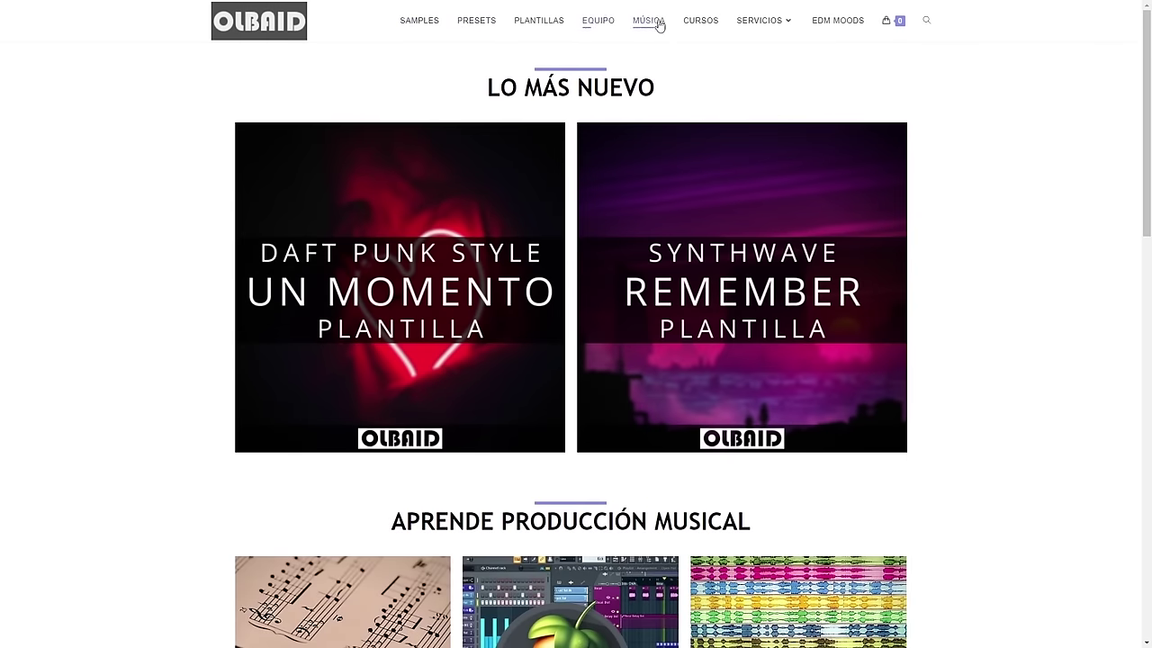
Look through the Olbaid website home page, from the newest templates down to the studio equipment and social links.
mouse_move(741, 24)
scroll(998, 338, down, 7)
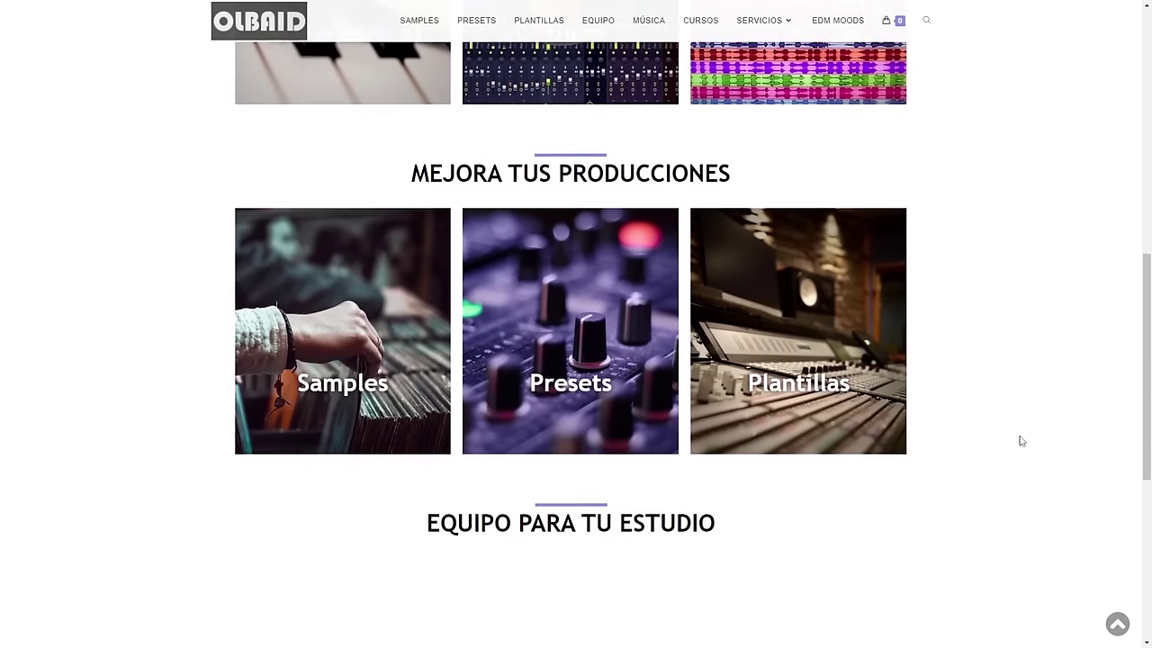
scroll(1015, 468, down, 5)
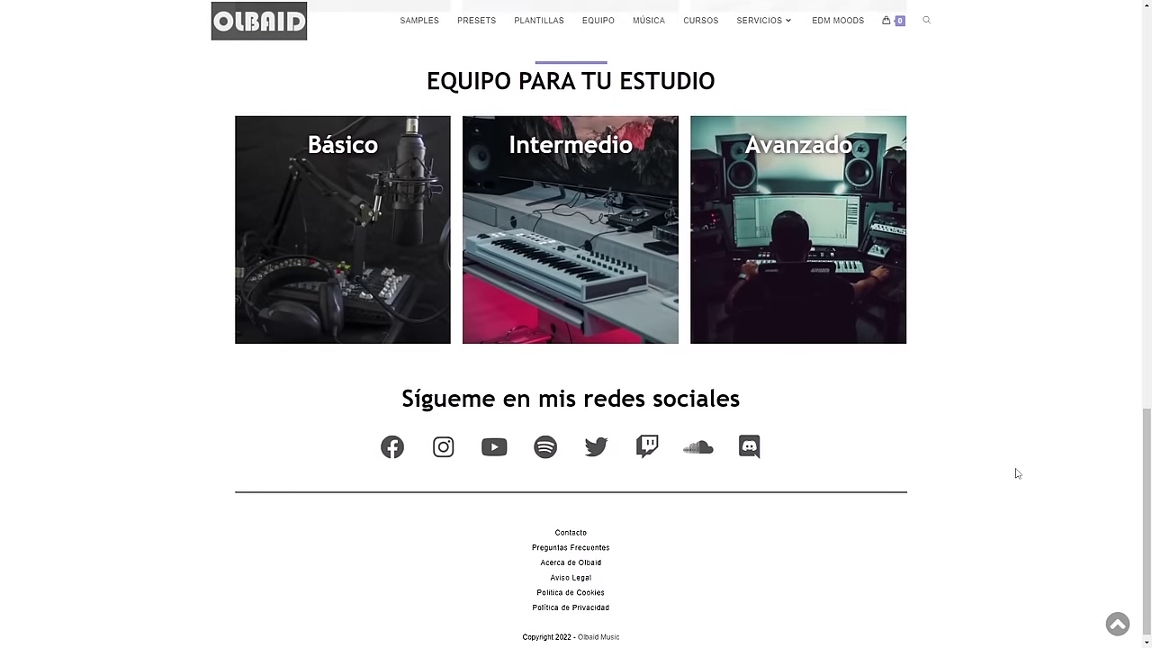
scroll(1017, 472, up, 1)
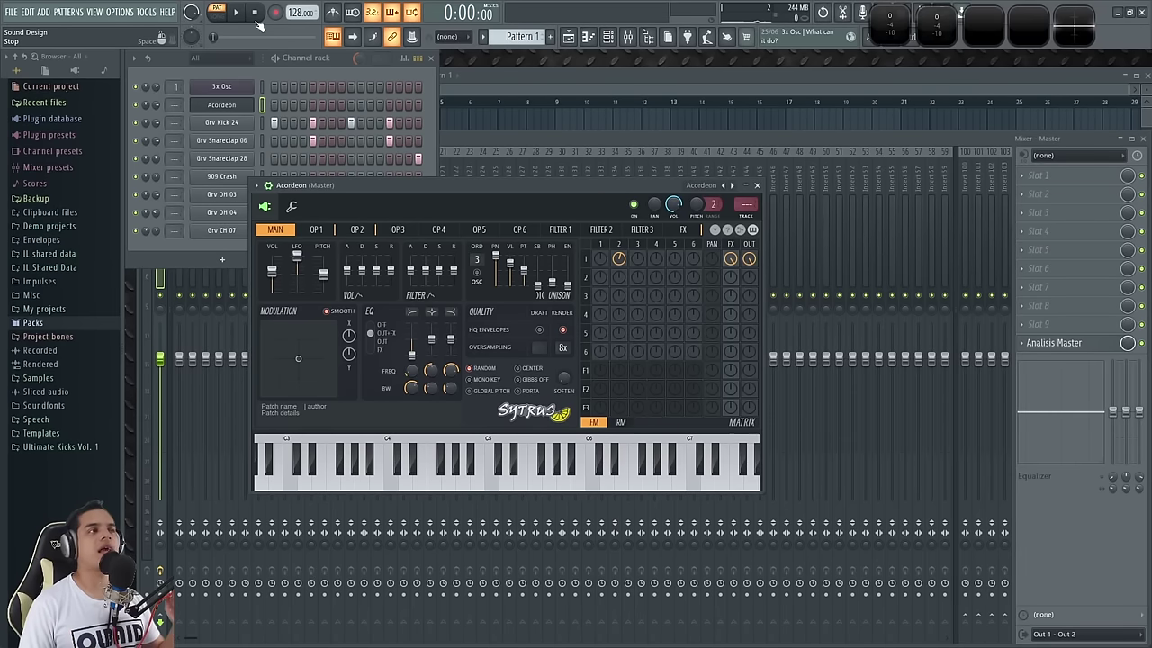
Close the Acordeon plugin window and open the Acordeon channel in the piano roll.
click(338, 62)
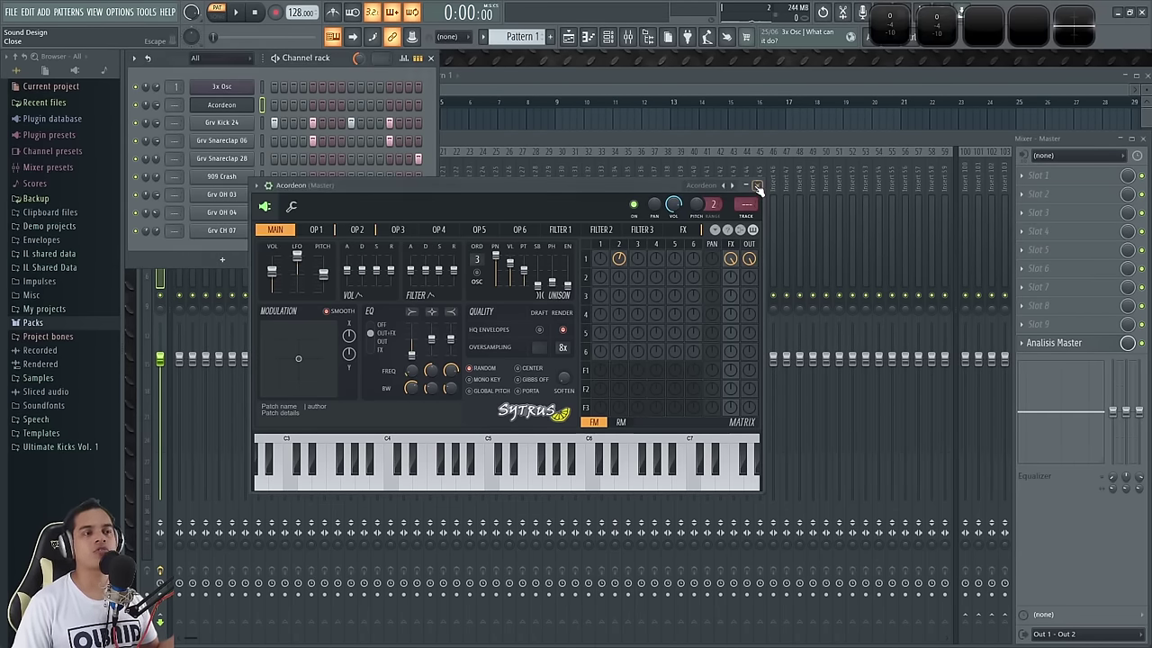
click(758, 186)
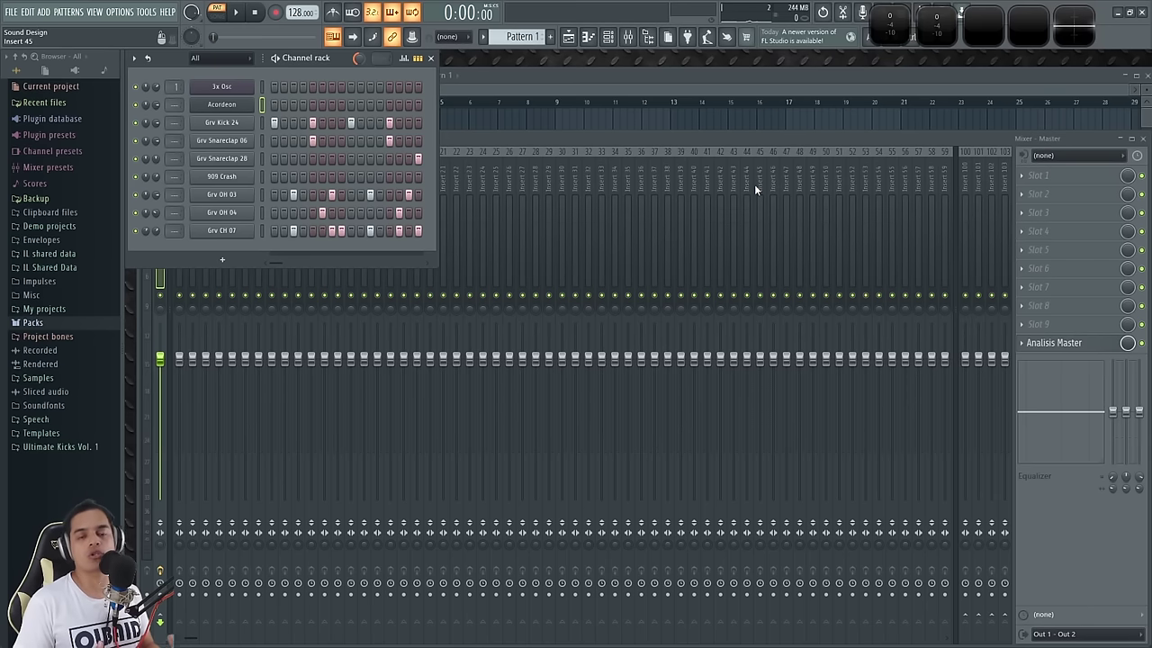
right_click(254, 100)
click(275, 105)
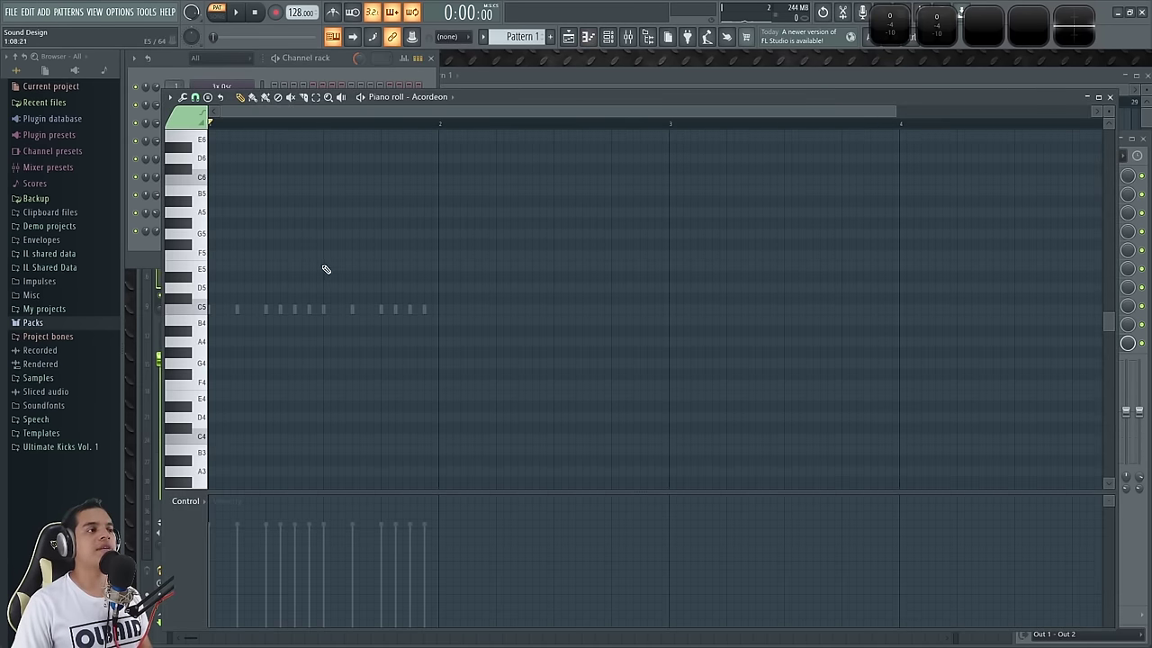
Draw a chord of C5, E5 and G5 at the start of the Acordeon piano roll.
scroll(297, 162, up, 3)
drag(497, 96, 432, 96)
click(238, 297)
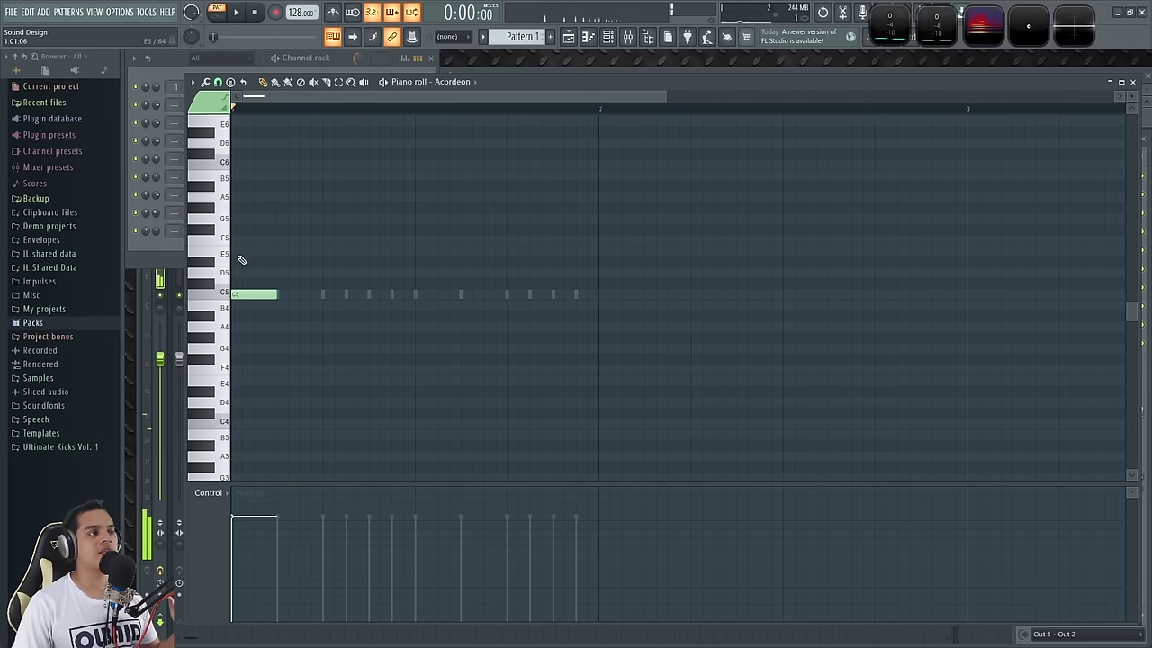
click(238, 253)
click(252, 221)
scroll(291, 97, up, 3)
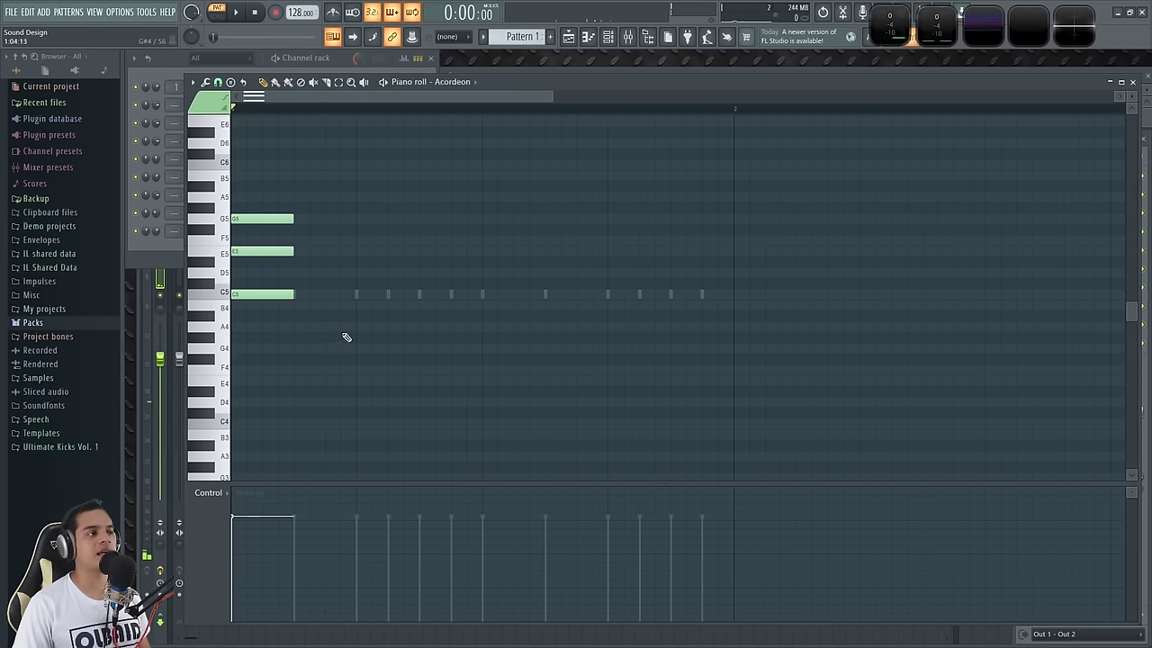
Lengthen the chord to three beats, duplicate it right after itself and lower the copy to A#4, D5 and F5.
drag(343, 338, 221, 193)
drag(293, 219, 600, 229)
key(ctrl+b)
drag(672, 216, 632, 239)
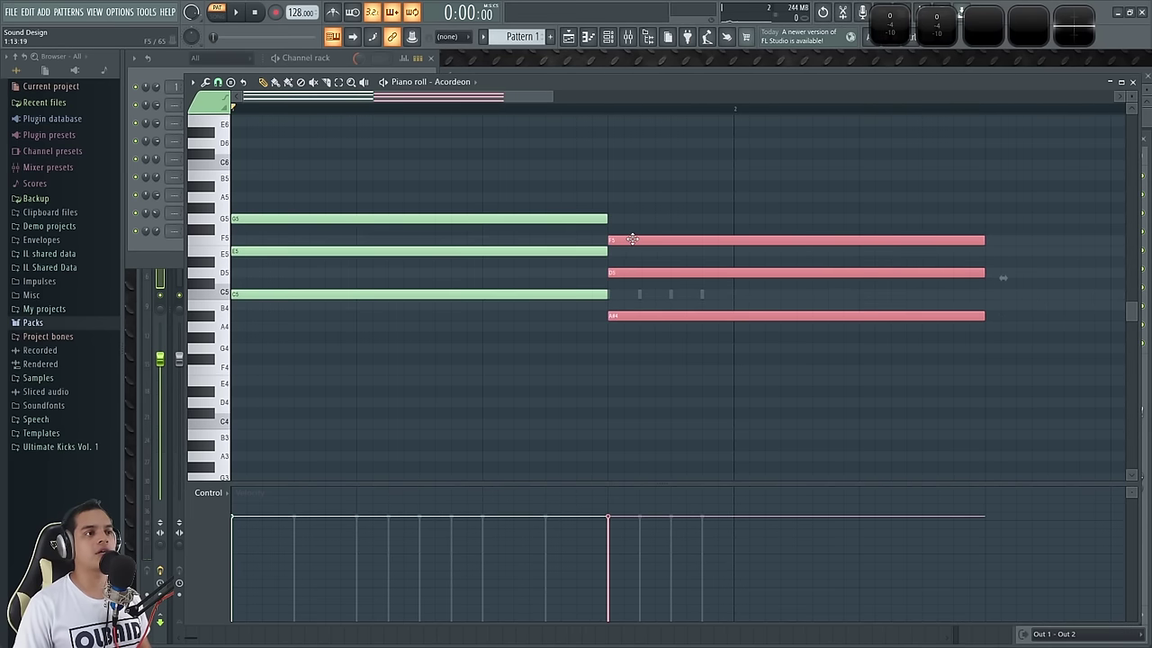
Duplicate the chord pair after itself and move the fourth chord to G#4, C5 and D#5.
scroll(581, 213, down, 3)
mouse_move(443, 240)
mouse_down()
mouse_move(639, 239)
mouse_move(644, 218)
mouse_up()
key(ctrl+b)
drag(838, 219, 837, 261)
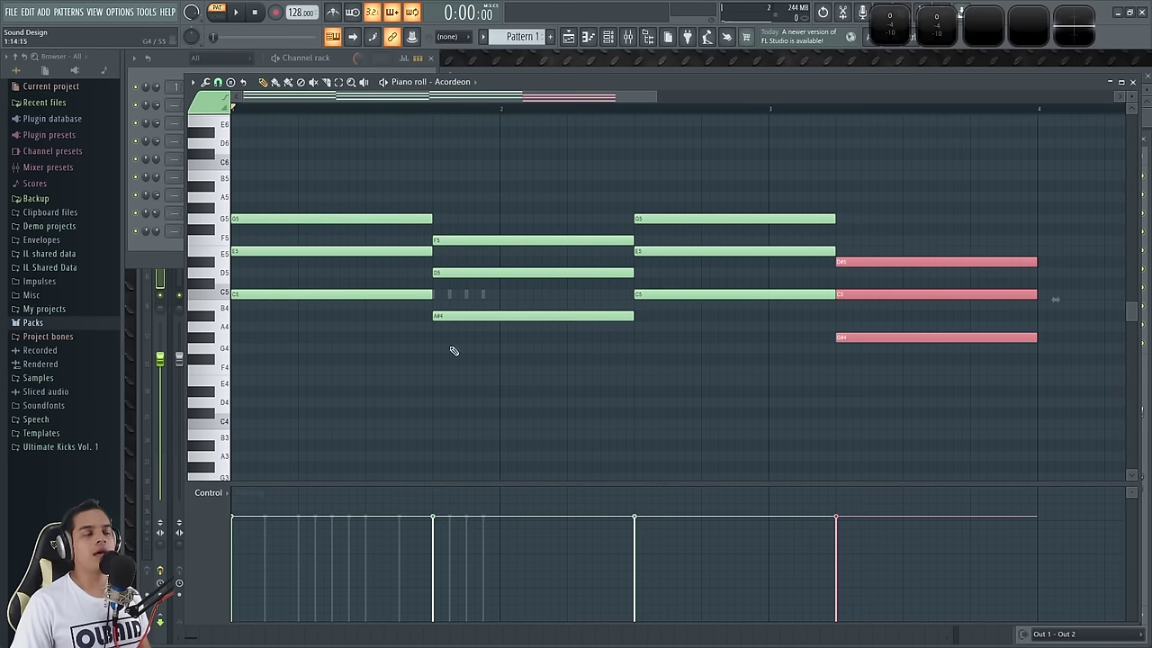
click(491, 147)
Play back the pattern briefly and bring the channel rack to the front.
scroll(478, 132, down, 2)
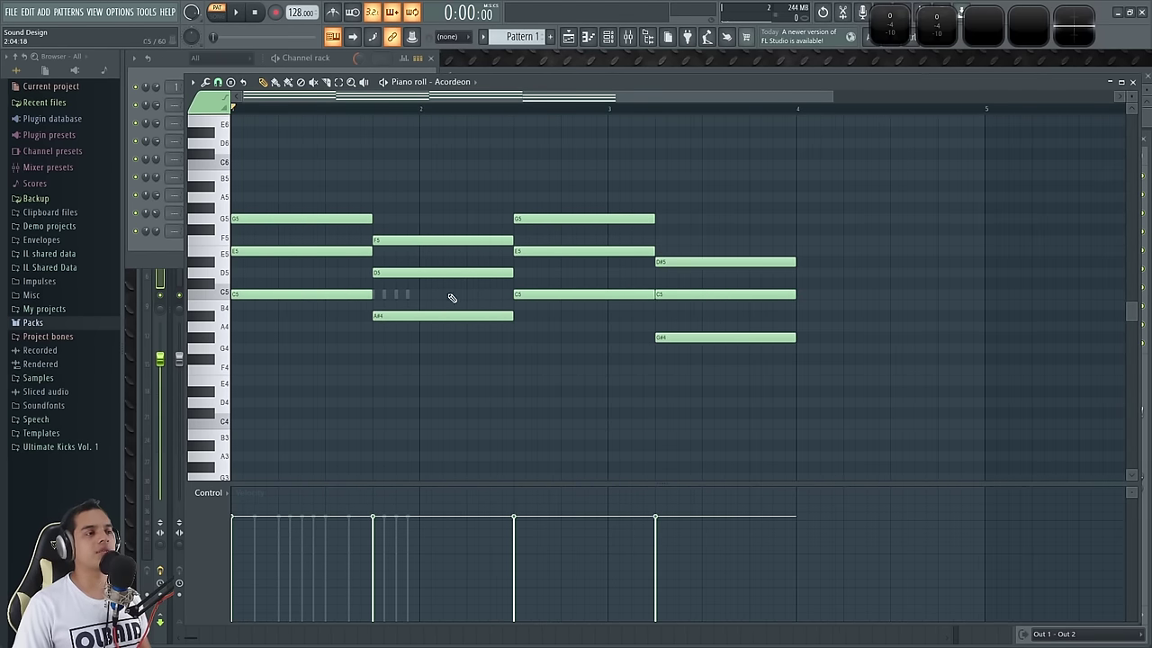
key(space)
key(space)
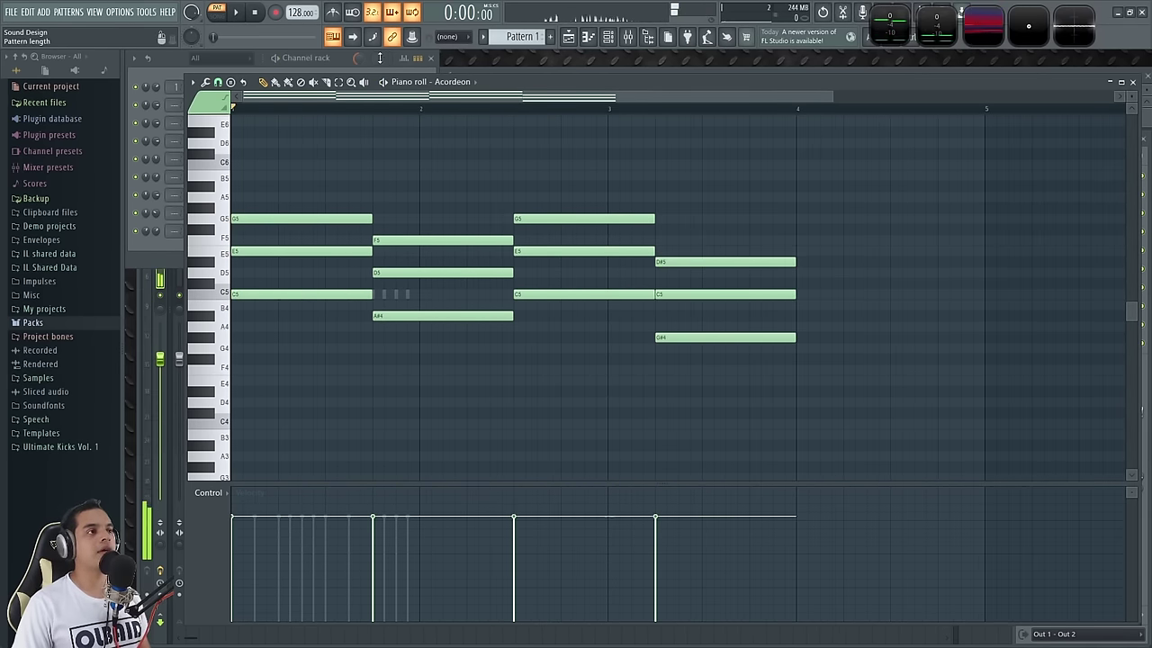
click(383, 58)
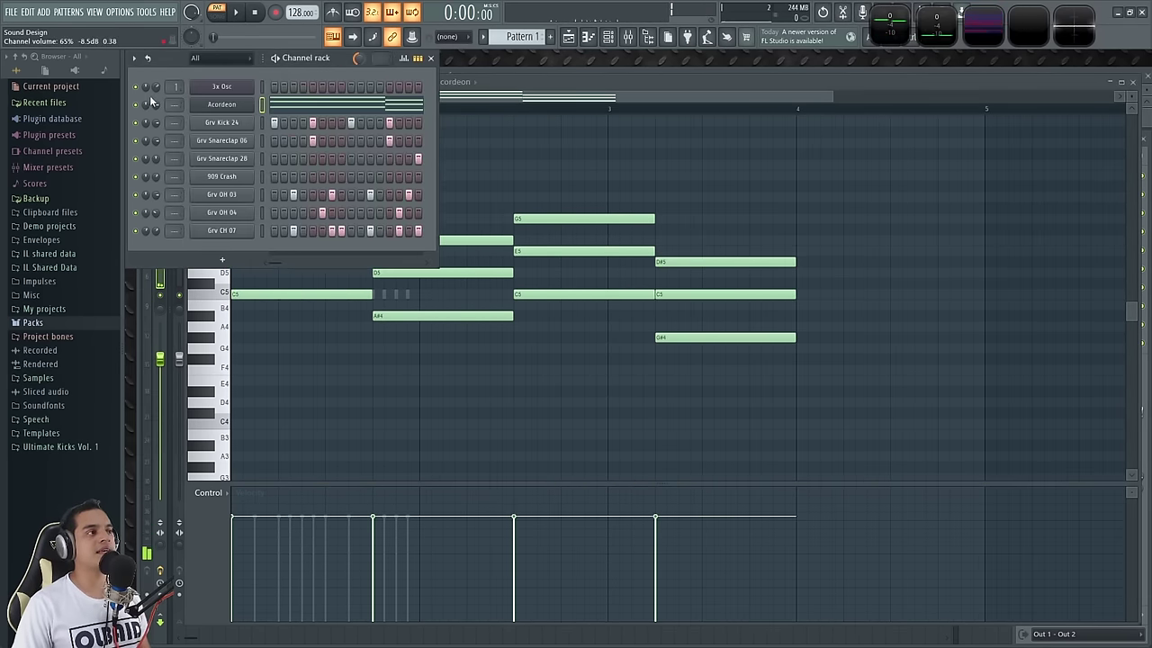
Select all the Acordeon chord notes, stagger their starts with the Strum tool's start time strength, and audition the strum.
click(582, 77)
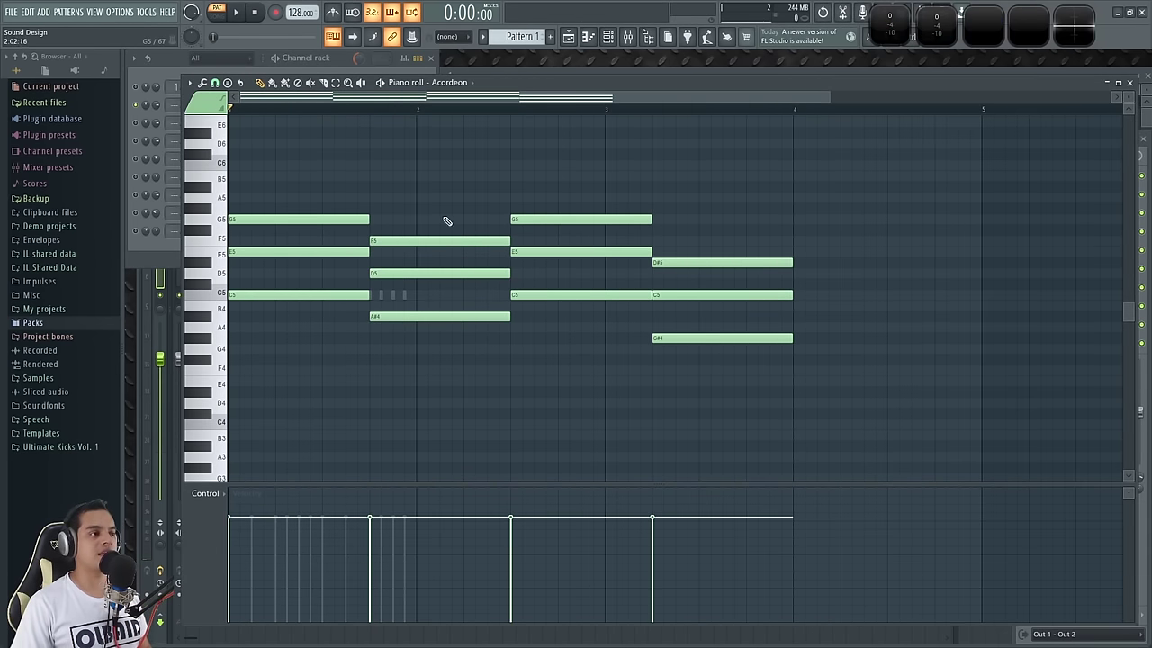
key(ctrl+a)
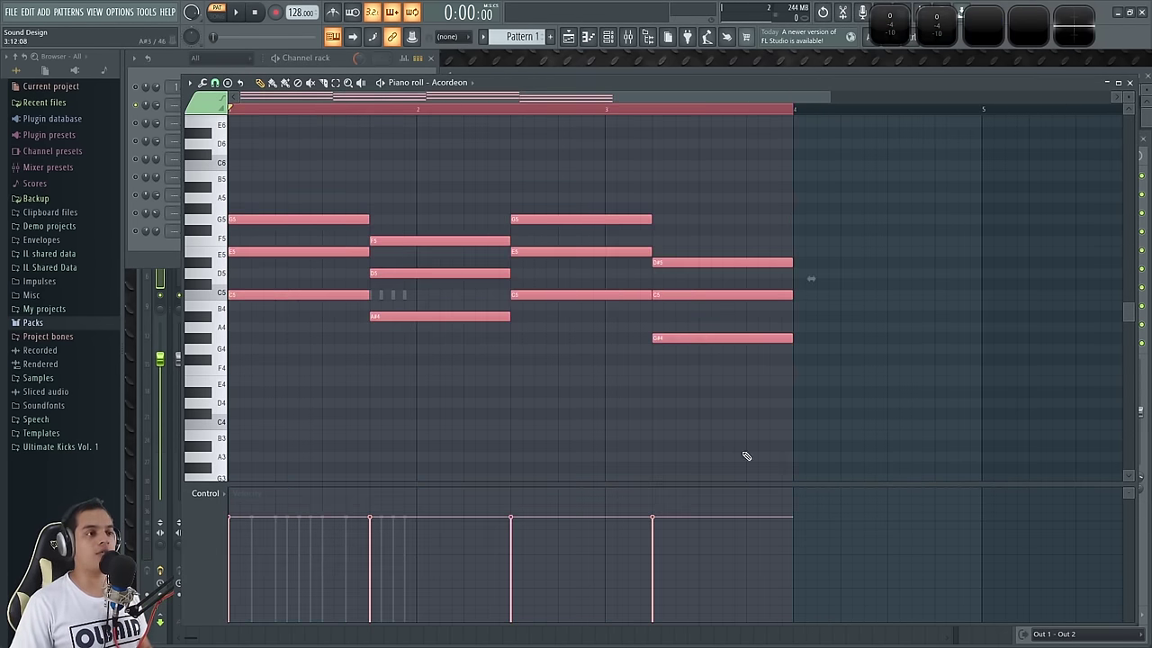
scroll(861, 412, up, 2)
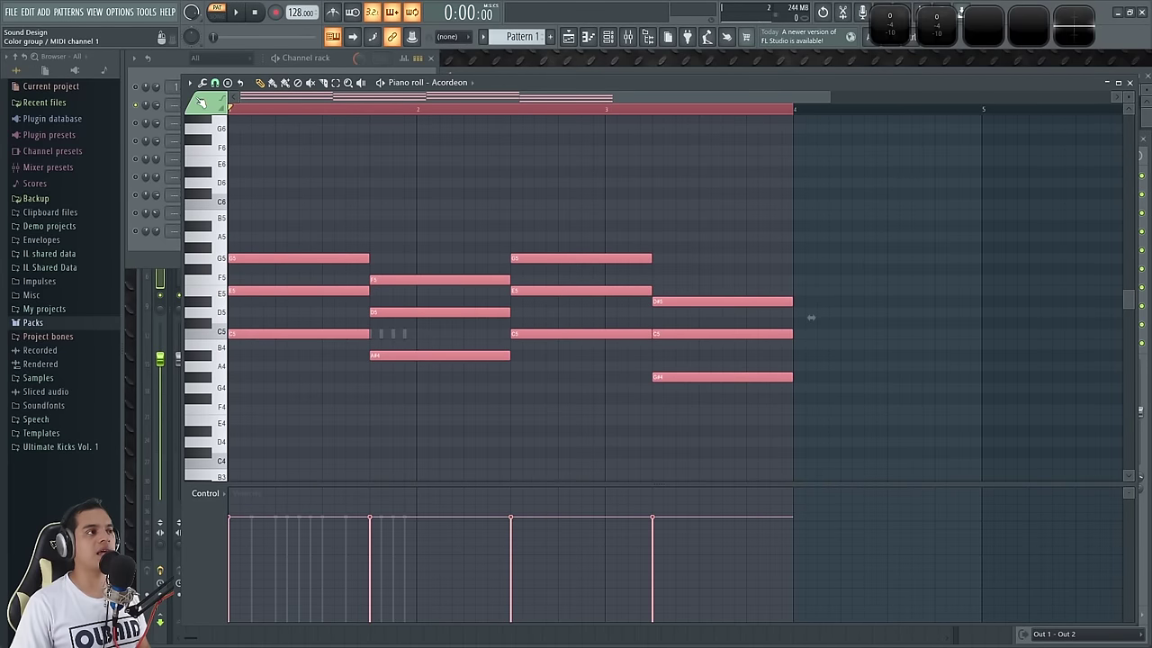
click(202, 82)
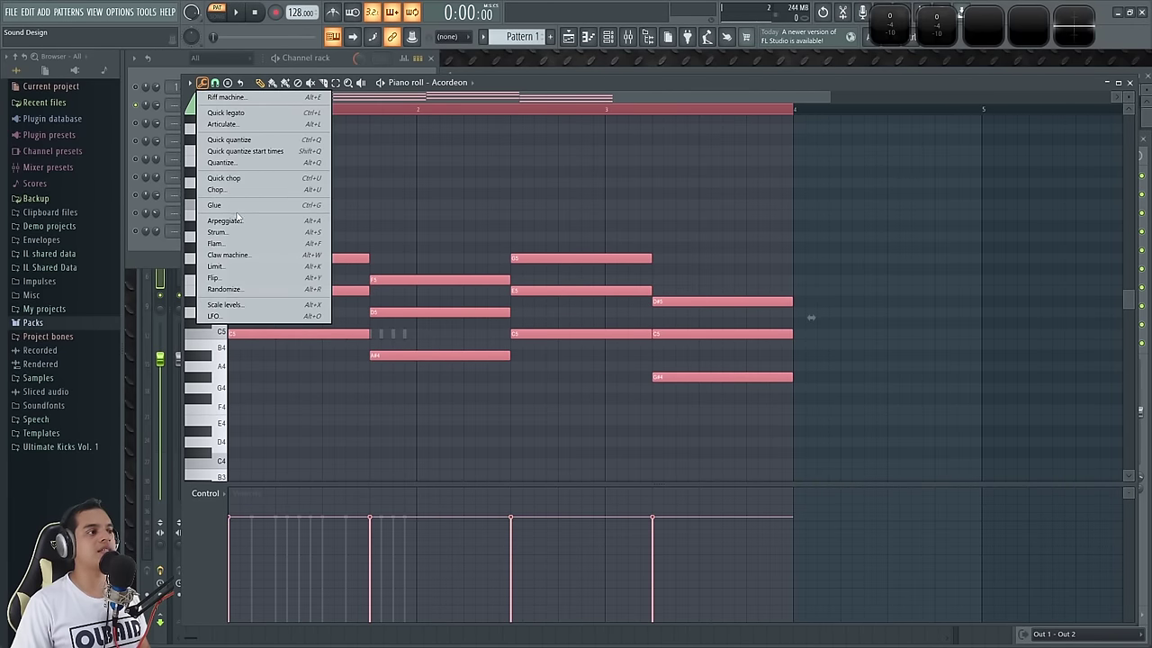
click(270, 233)
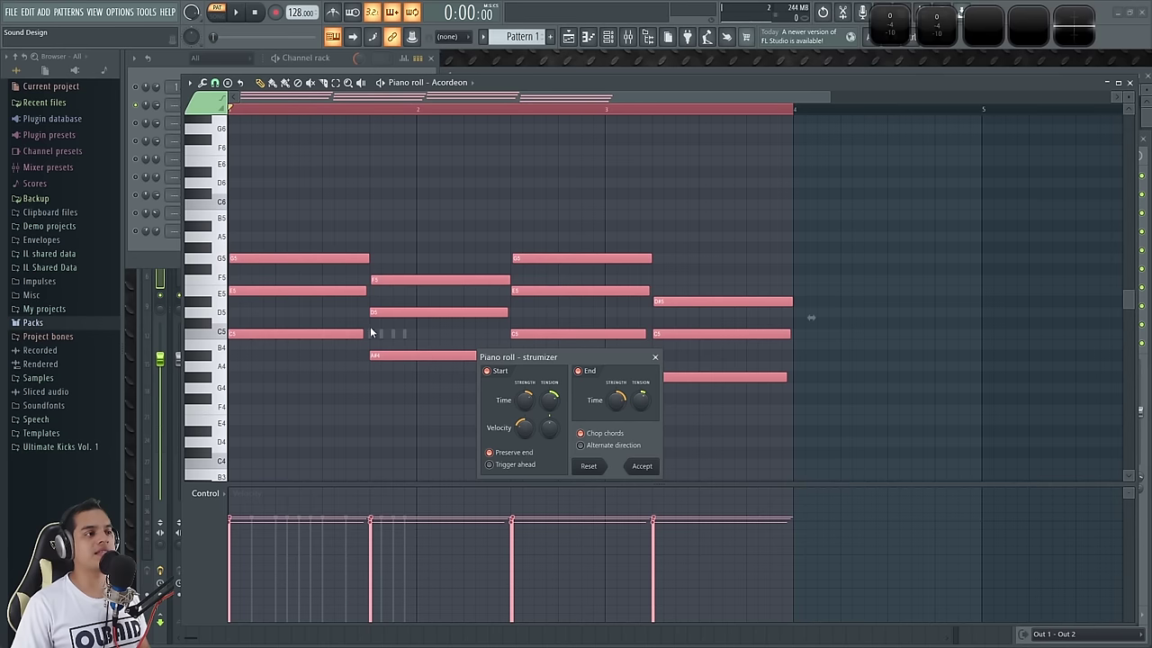
drag(526, 400, 506, 385)
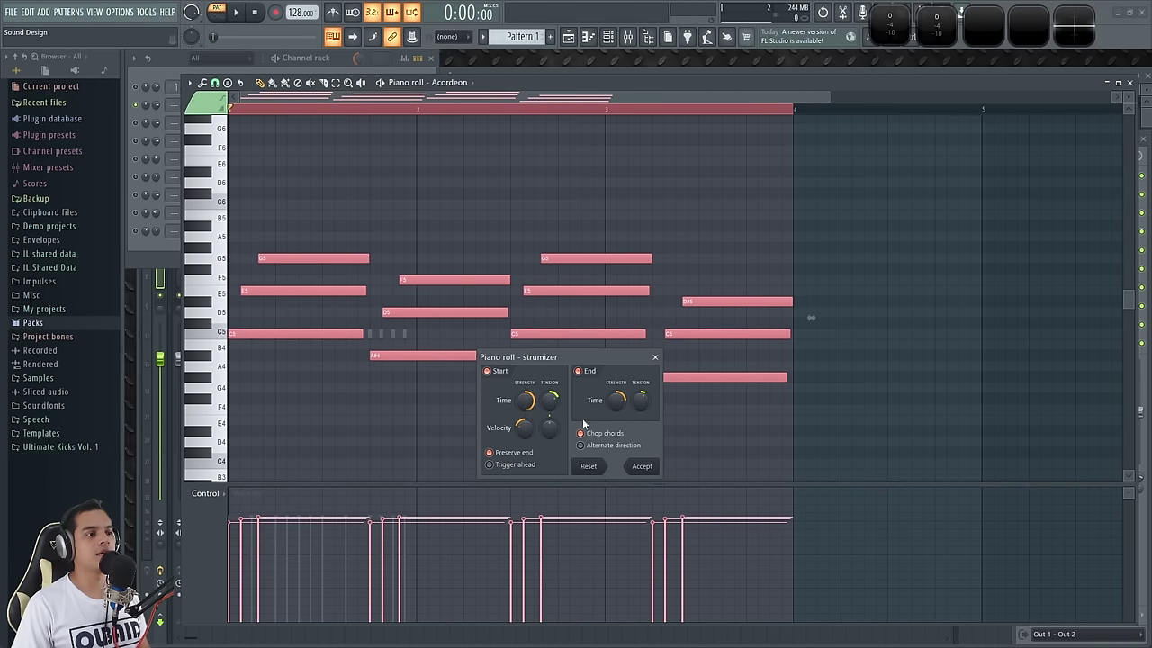
drag(551, 398, 523, 402)
key(space)
key(space)
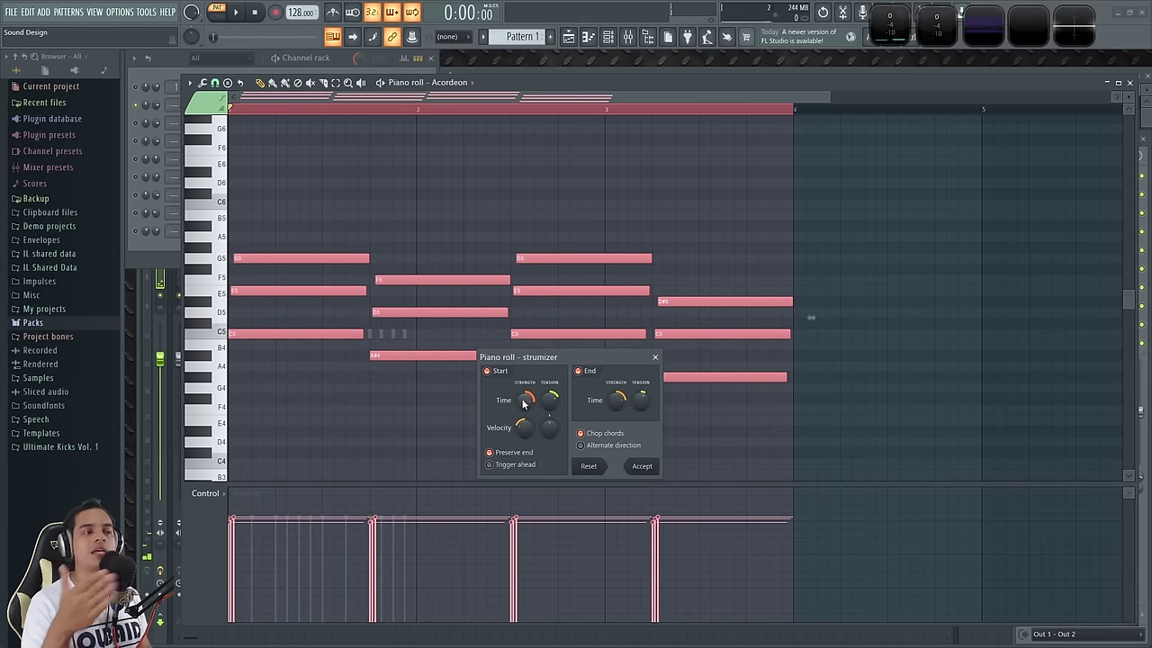
Switch the strum's end section off and back on, raise its time strength and set its tension to 0%.
drag(549, 402, 546, 357)
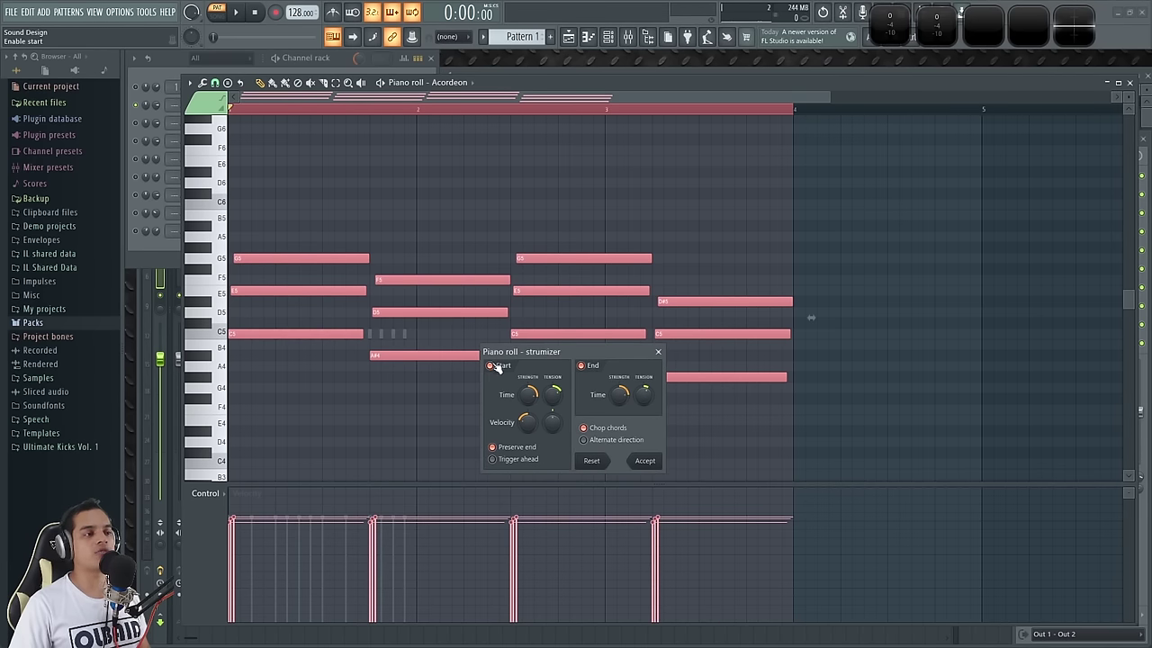
click(582, 366)
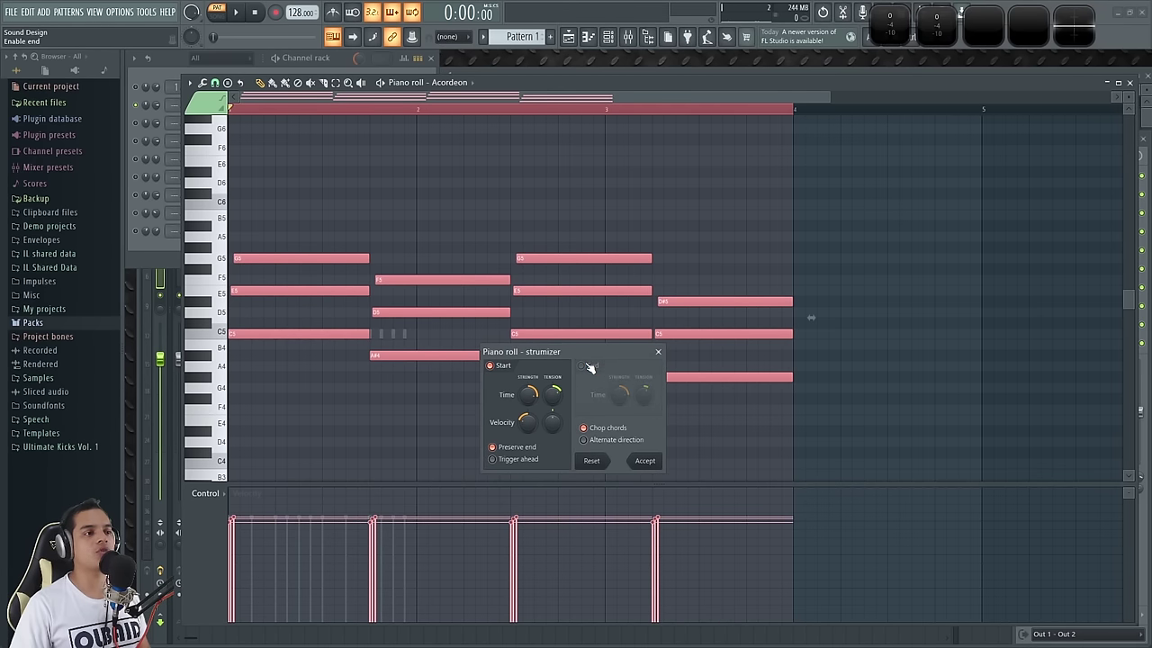
click(584, 366)
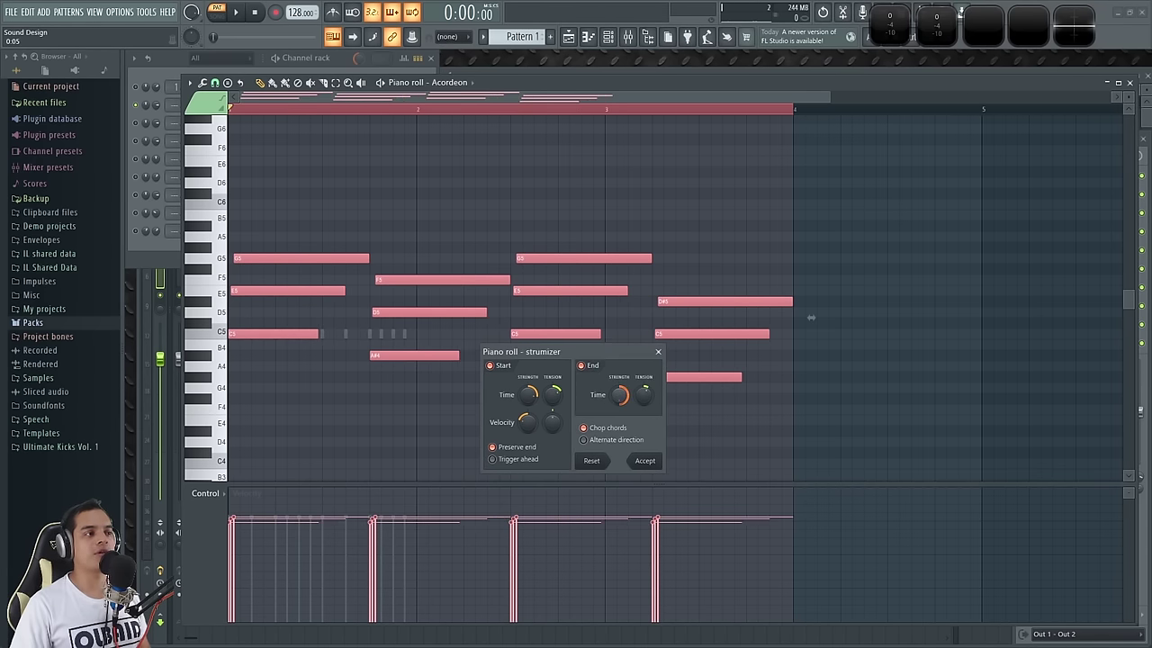
drag(619, 395, 644, 396)
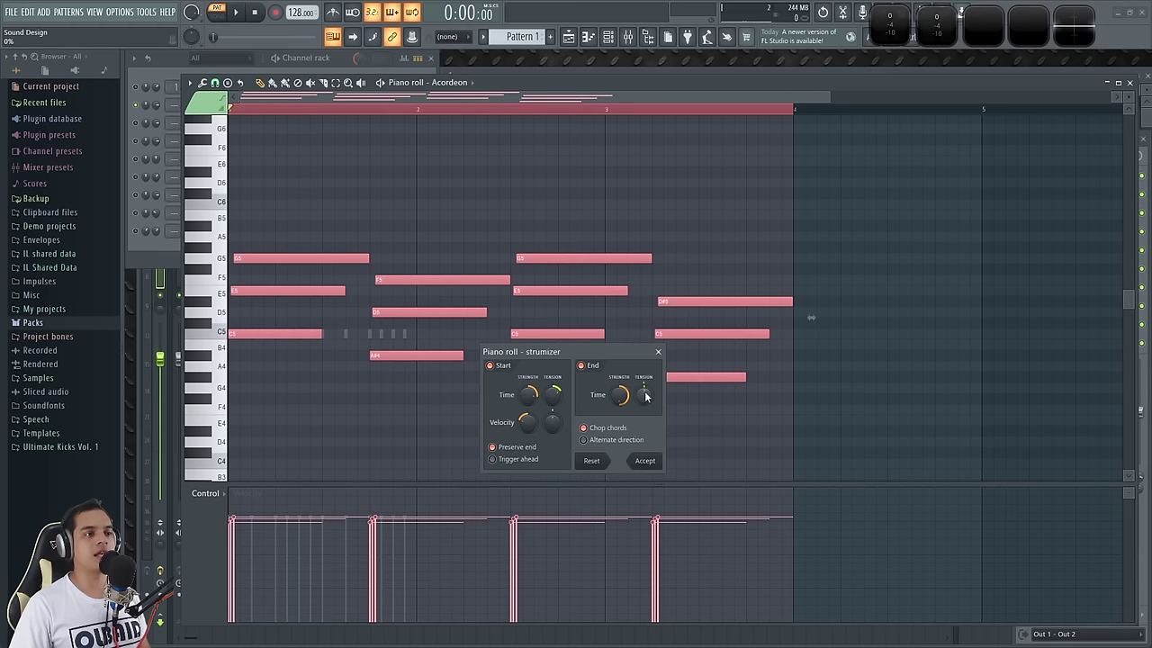
Reset the strum's start time strength to zero, set its velocity strength to -63% and apply the strum.
alt+click(529, 397)
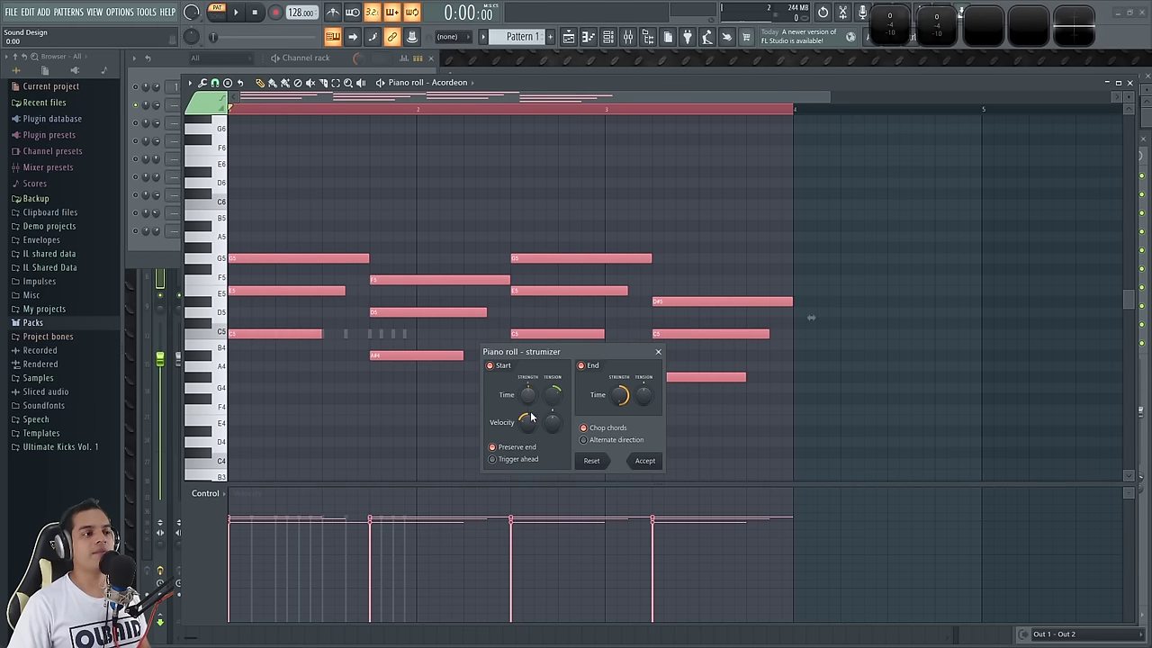
mouse_move(529, 422)
mouse_down()
mouse_move(529, 401)
mouse_move(528, 464)
mouse_move(528, 443)
mouse_up()
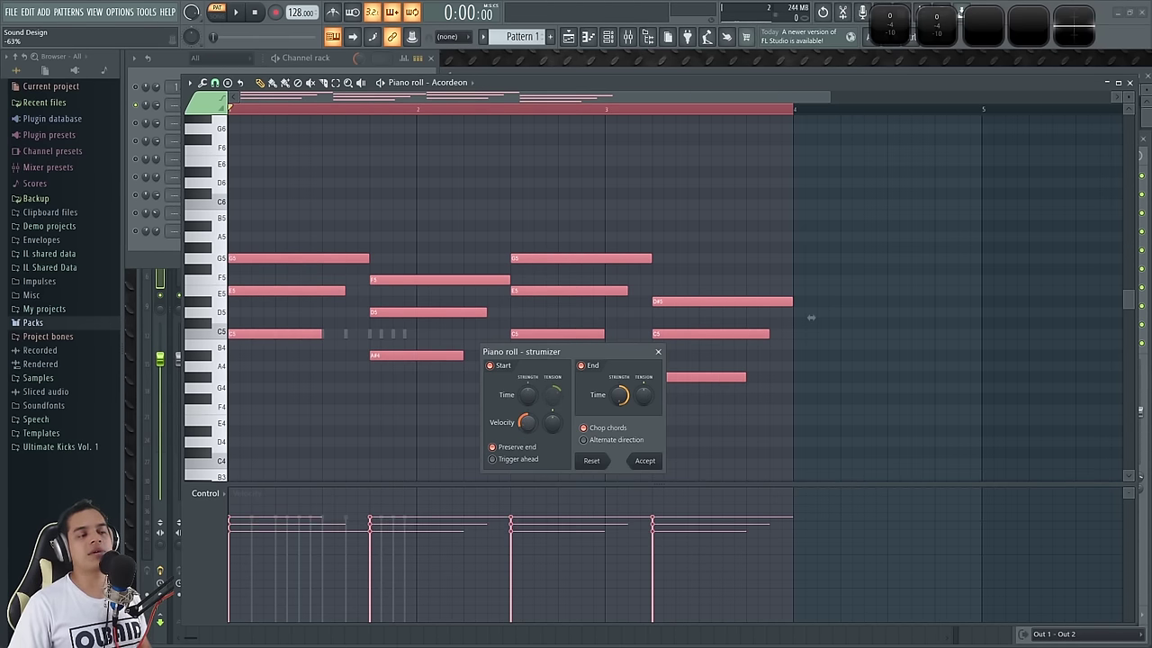
click(645, 460)
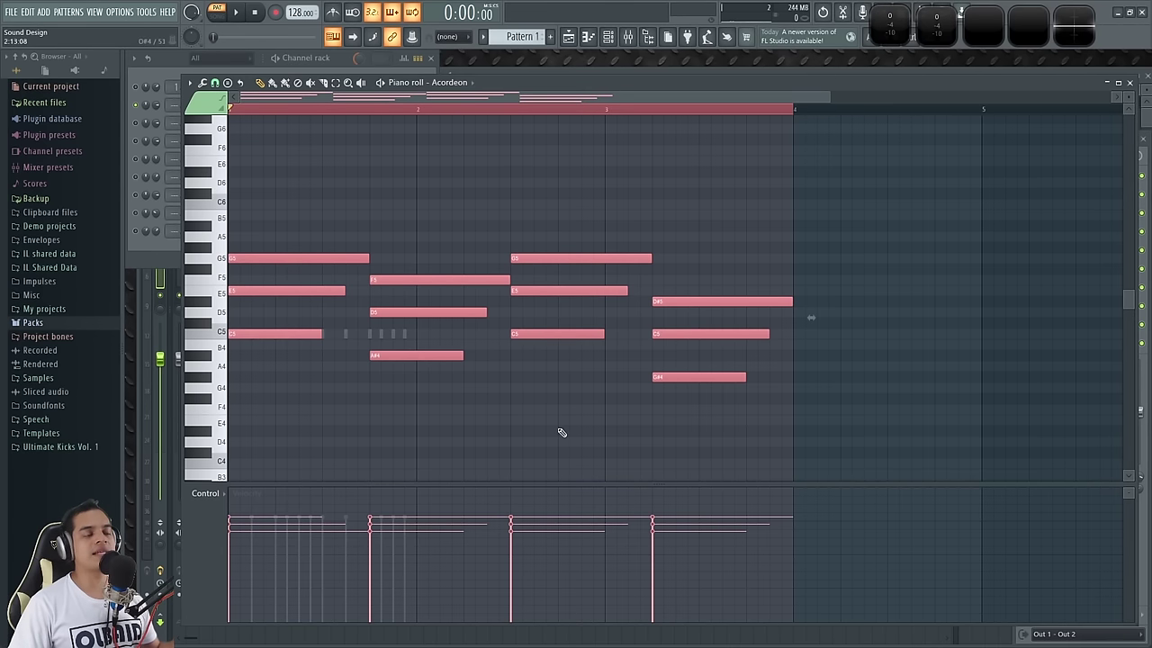
Open the Randomizer for the selected chords, leave its pattern section disabled and zero the pan level.
click(202, 83)
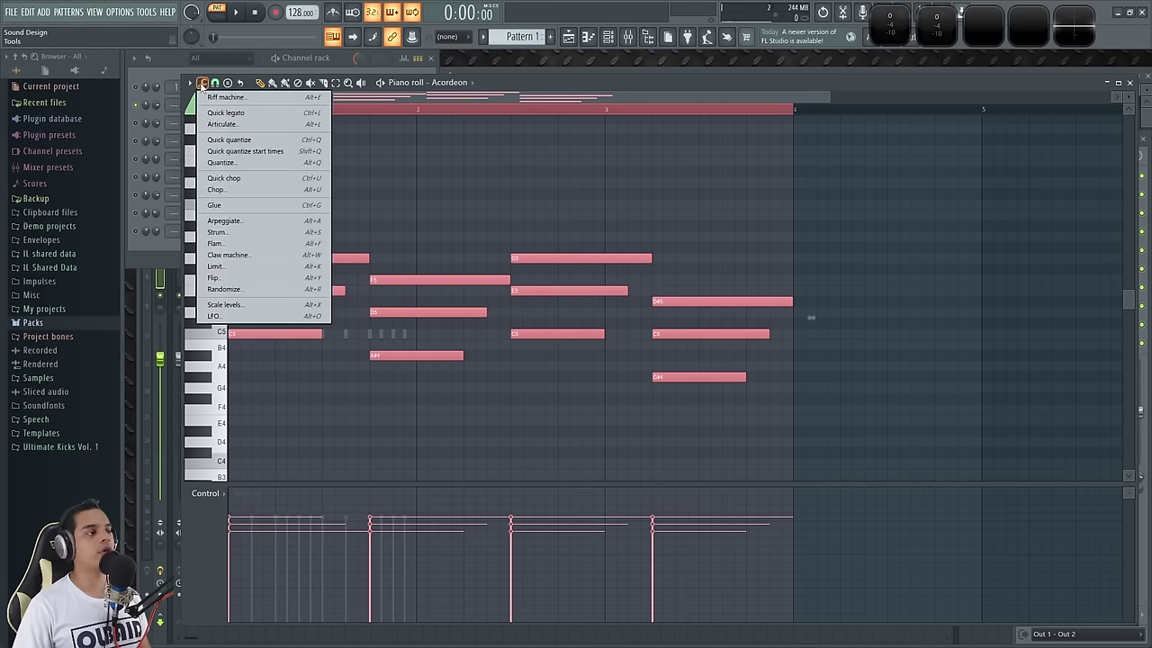
click(235, 290)
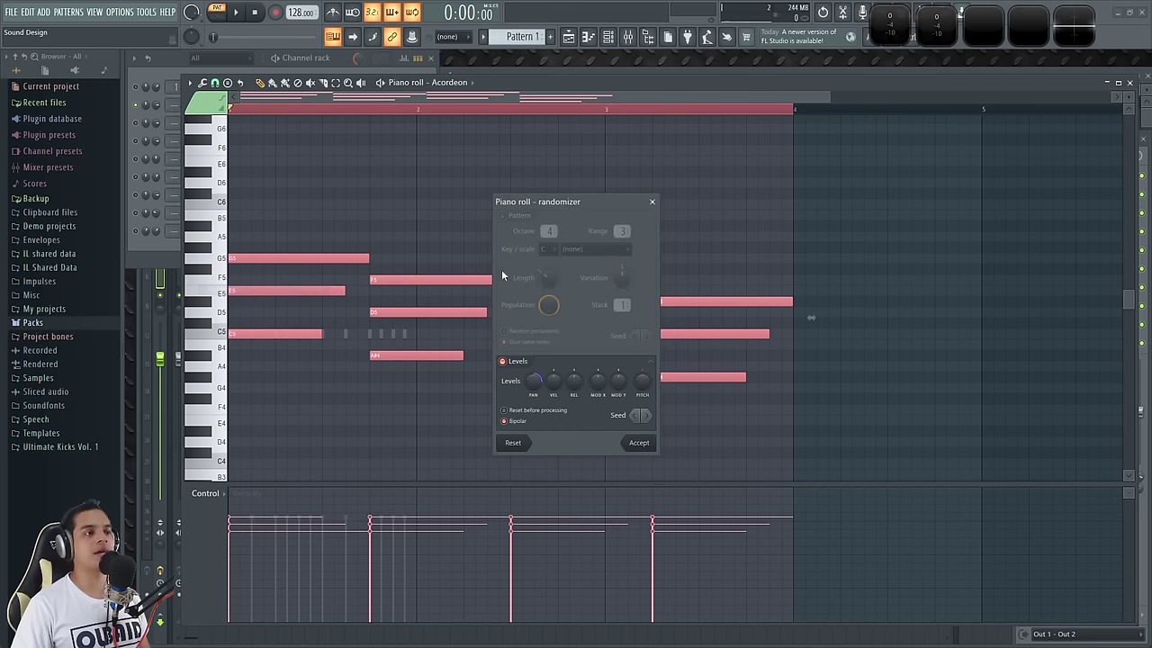
click(504, 217)
click(504, 217)
click(503, 216)
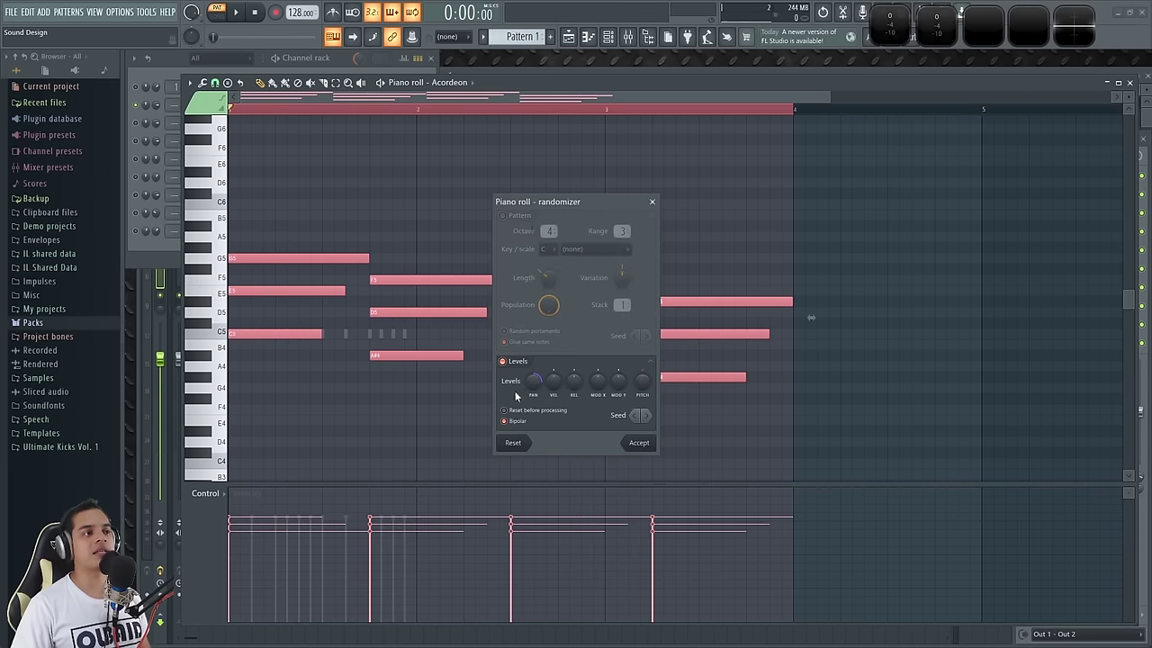
click(532, 381)
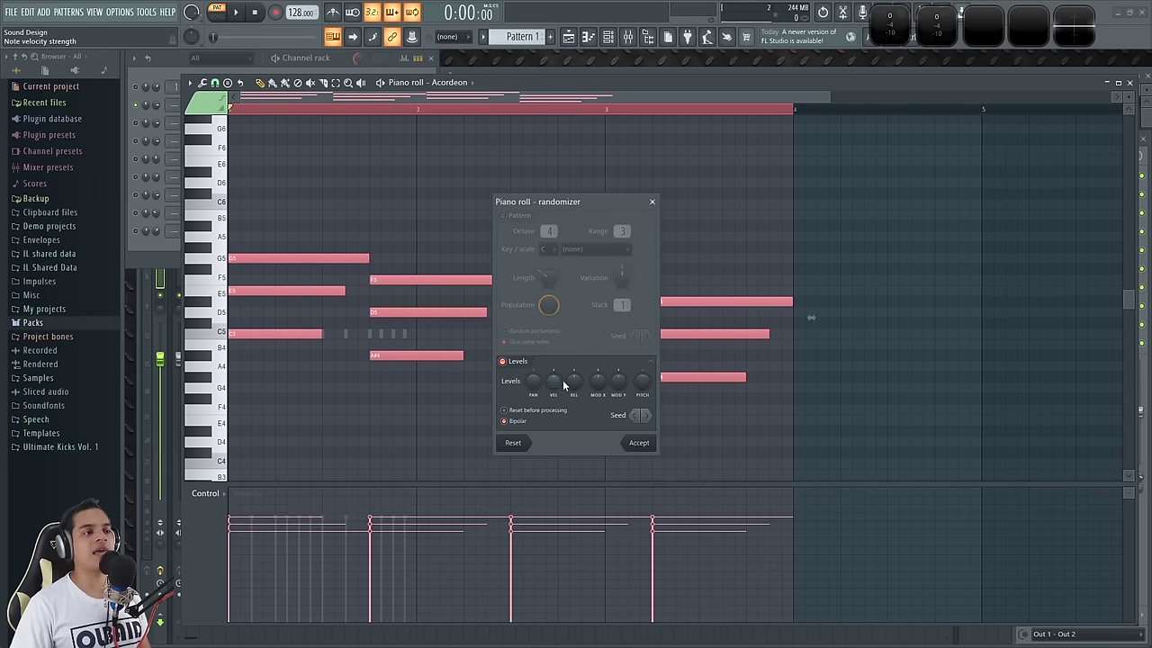
Raise the Randomizer's velocity level, cycle through several seeds and apply the velocity variation to the chords.
mouse_move(555, 383)
mouse_down()
mouse_move(555, 372)
mouse_move(555, 423)
mouse_move(554, 360)
mouse_move(552, 389)
mouse_move(553, 374)
mouse_up()
click(649, 415)
click(649, 415)
click(649, 414)
click(648, 415)
click(649, 415)
click(649, 415)
click(649, 415)
click(649, 415)
click(649, 415)
click(649, 415)
click(649, 415)
click(638, 441)
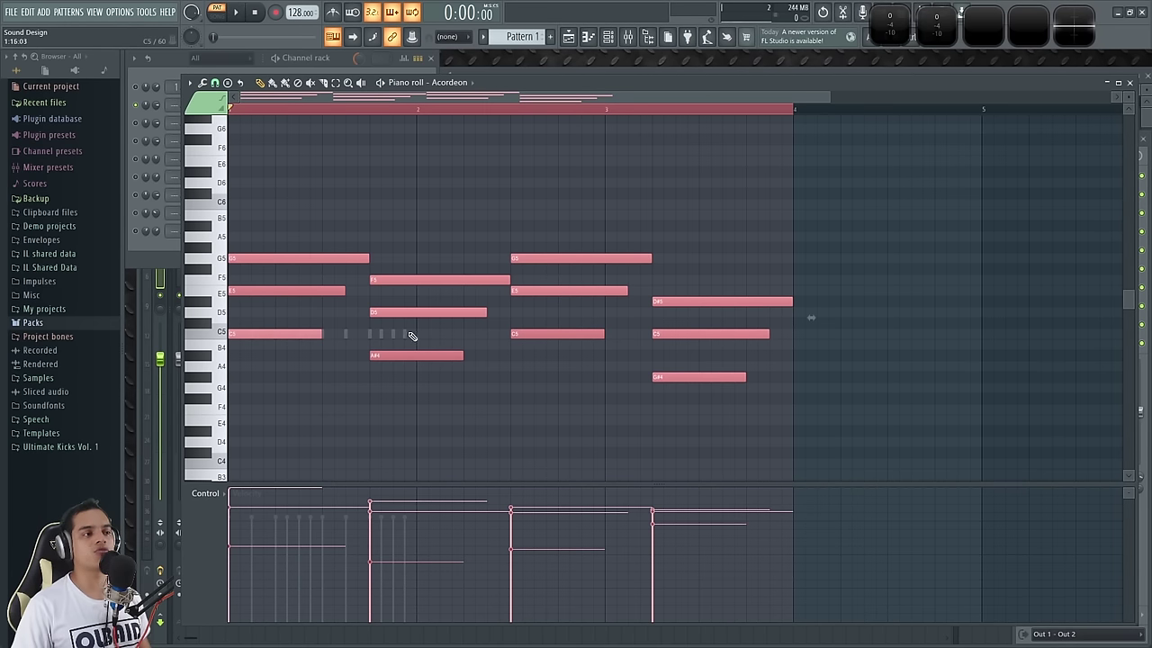
Undo the velocity randomization and the strum, and deselect the chord notes.
key(ctrl+z)
key(ctrl+z)
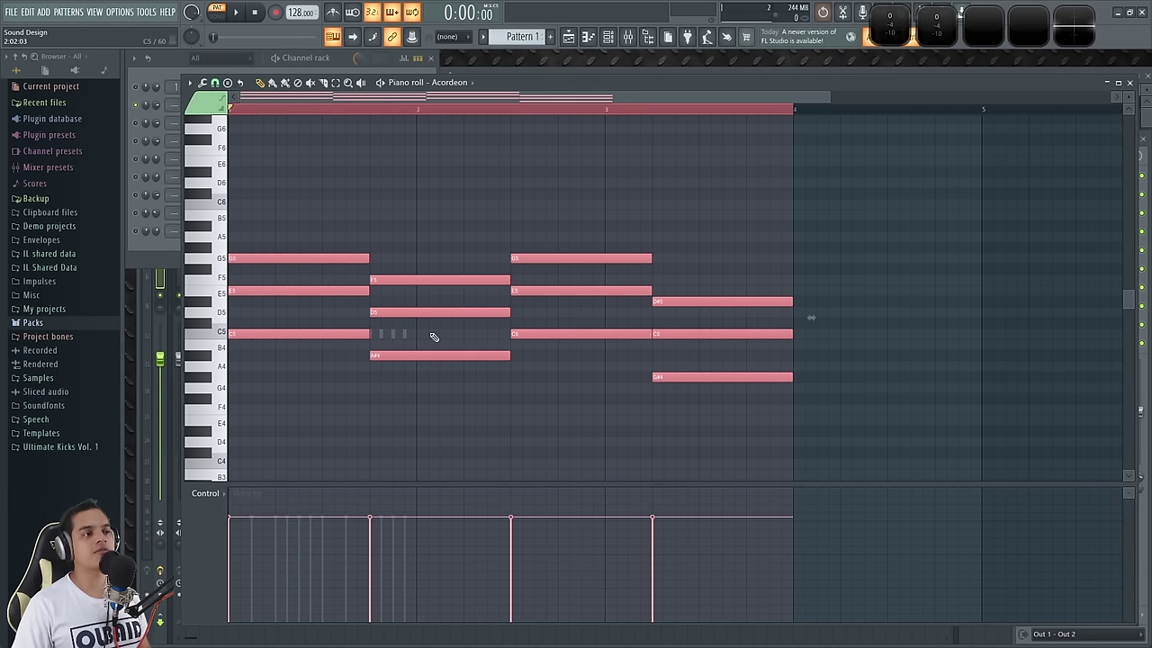
ctrl+click(329, 237)
Stack three-beat A#5, D6 and G6 notes above the first chord and shift the G6 note slightly late.
scroll(306, 97, up, 1)
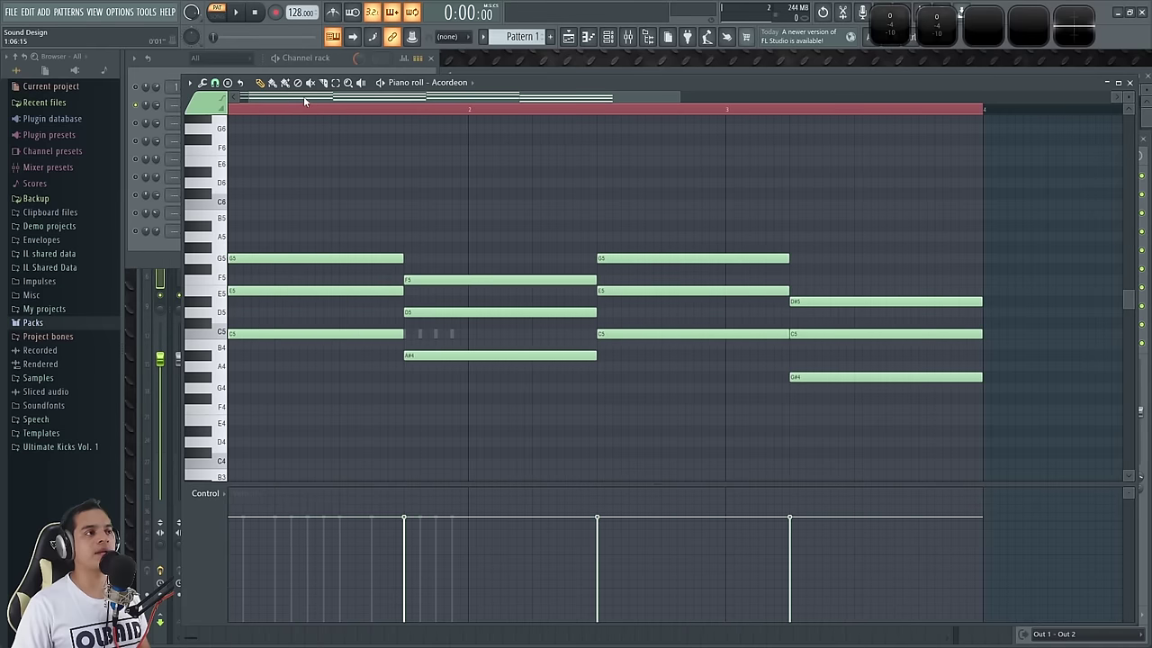
scroll(250, 194, up, 1)
scroll(250, 194, up, 2)
drag(237, 210, 261, 340)
ctrl+click(265, 239)
click(236, 249)
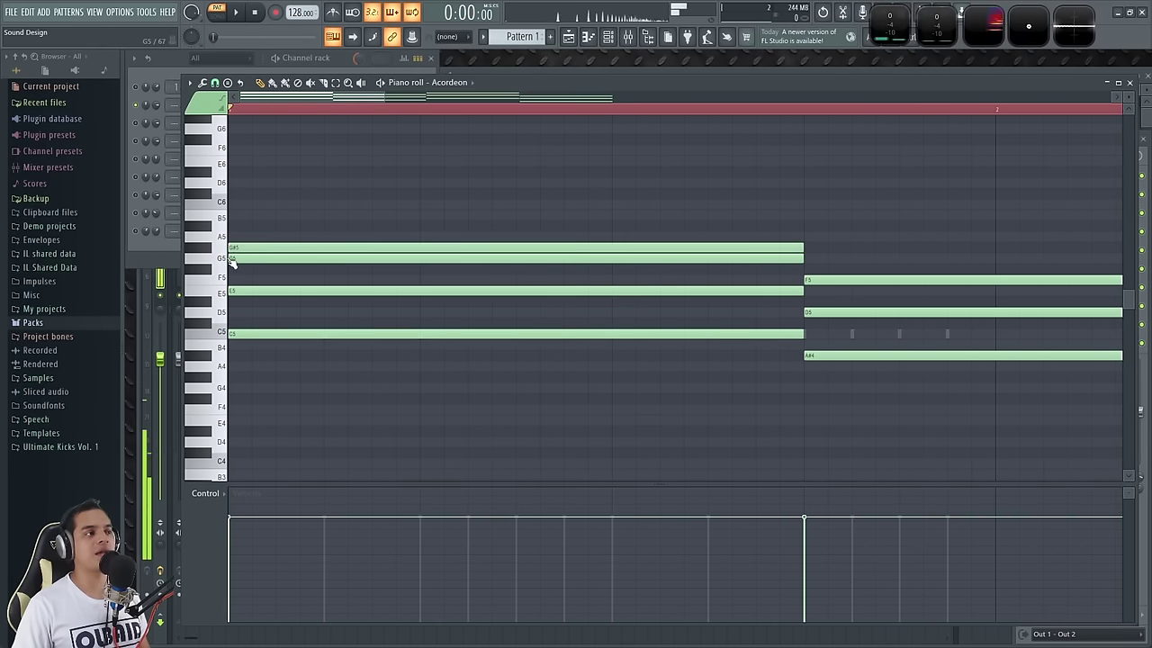
drag(236, 247, 213, 220)
click(244, 184)
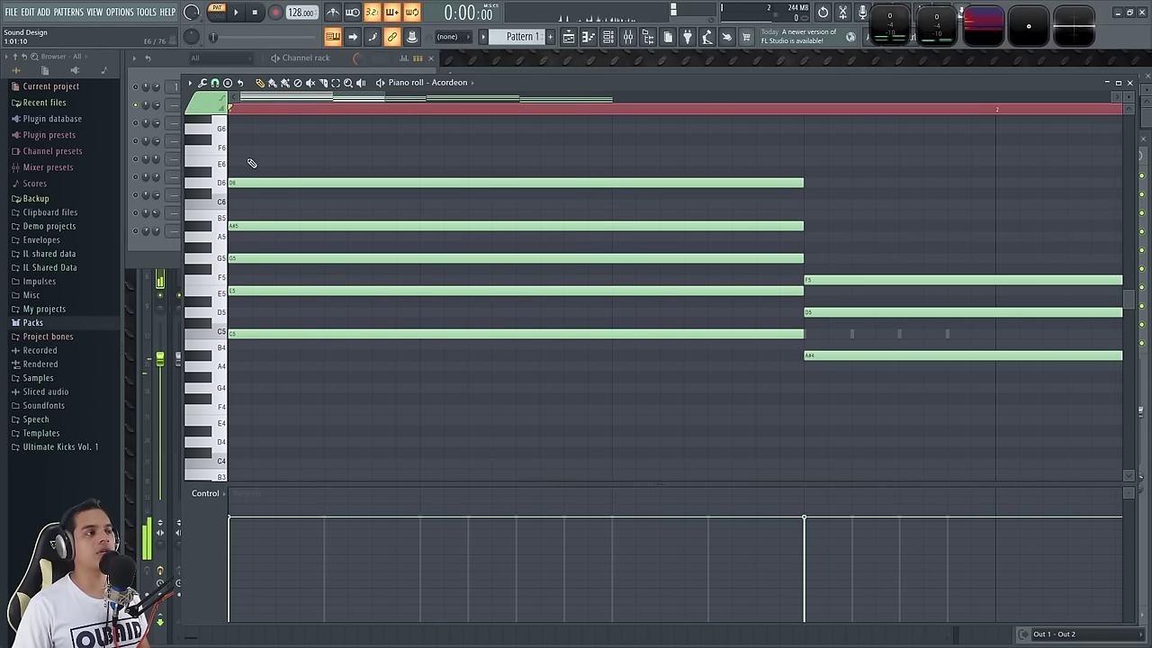
scroll(244, 188, up, 2)
click(243, 197)
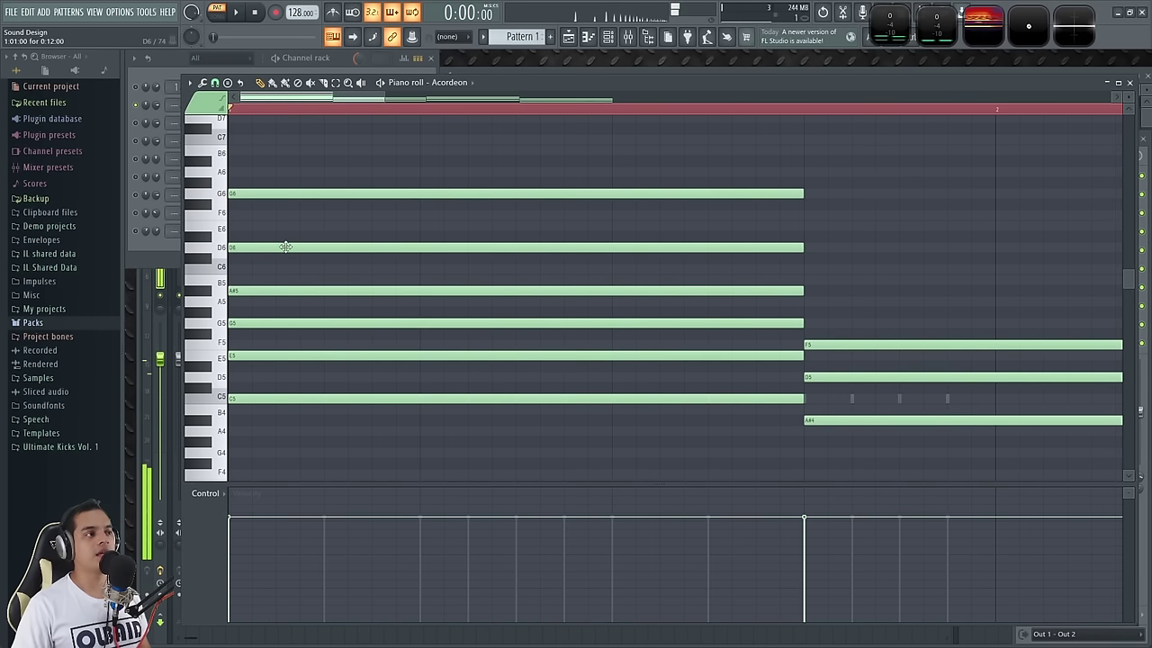
drag(244, 193, 268, 194)
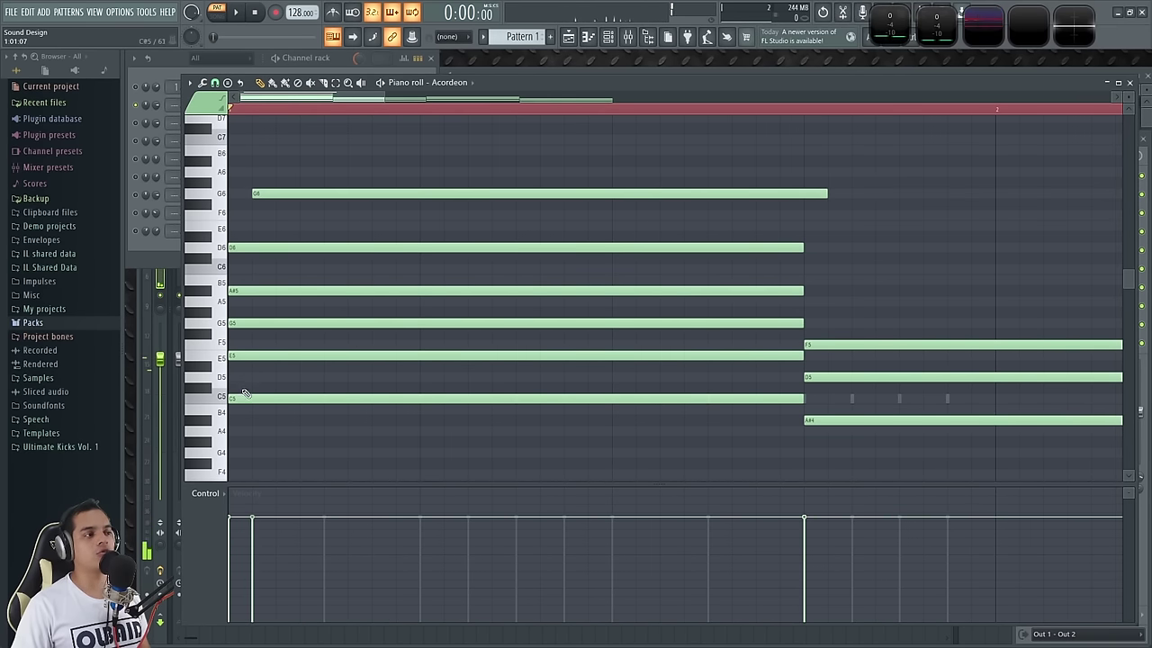
Try strumming the six notes of the first chord by adjusting the start time strength.
drag(251, 420, 283, 141)
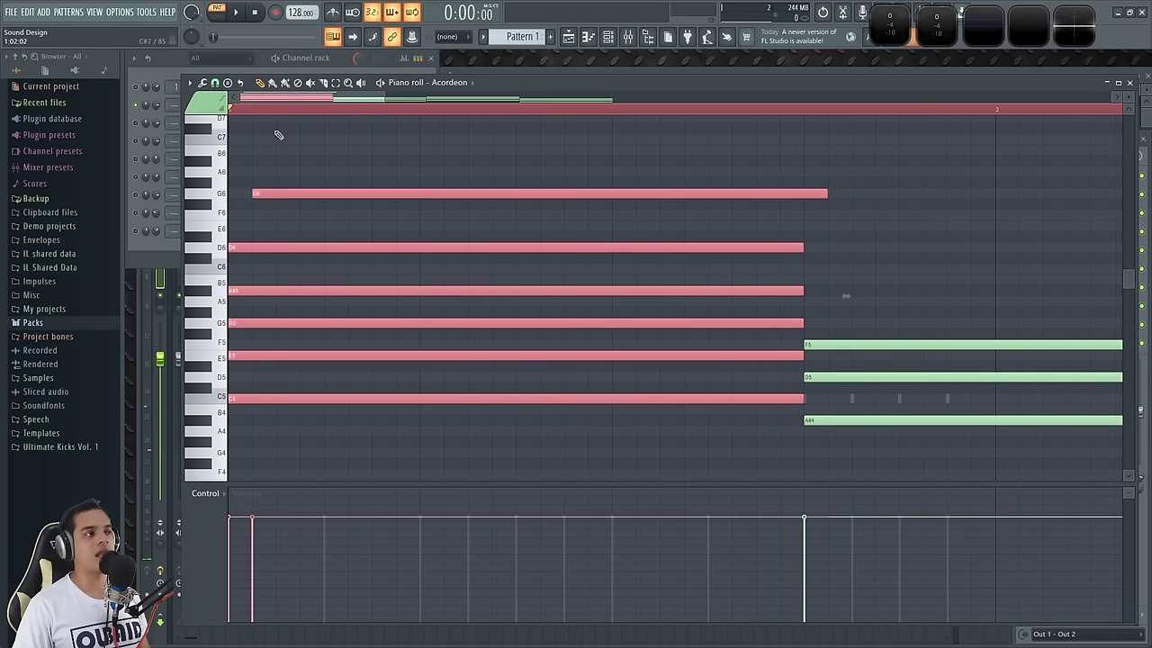
click(201, 82)
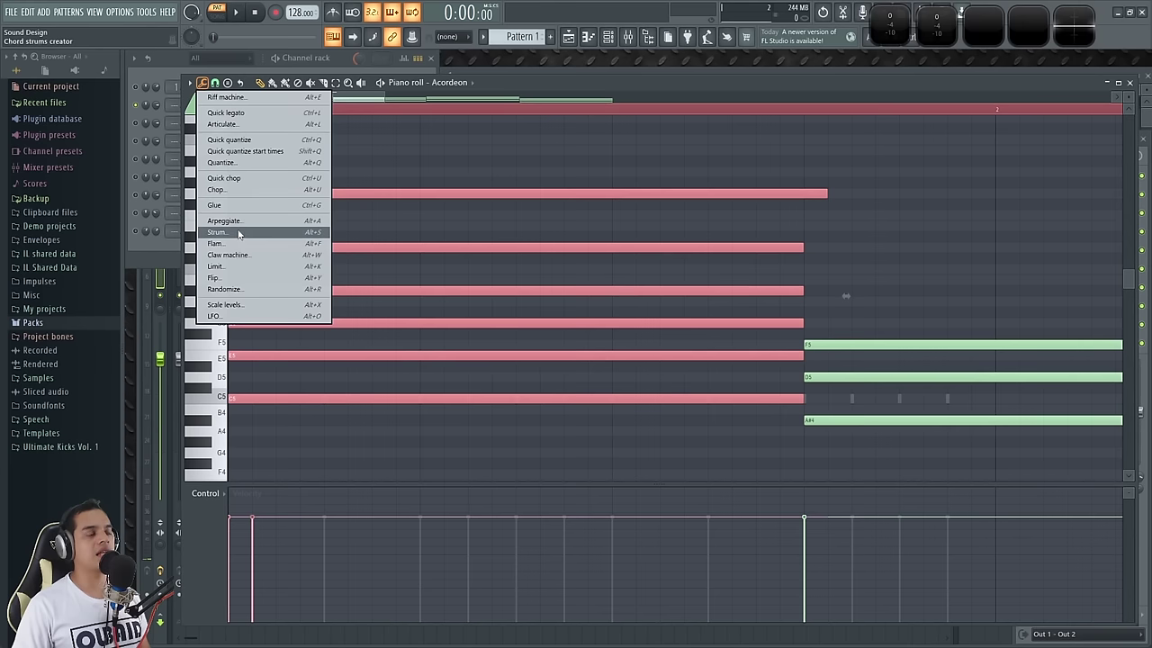
click(216, 232)
mouse_move(532, 311)
mouse_down()
mouse_move(532, 328)
mouse_move(532, 297)
mouse_move(532, 326)
mouse_move(531, 310)
mouse_up()
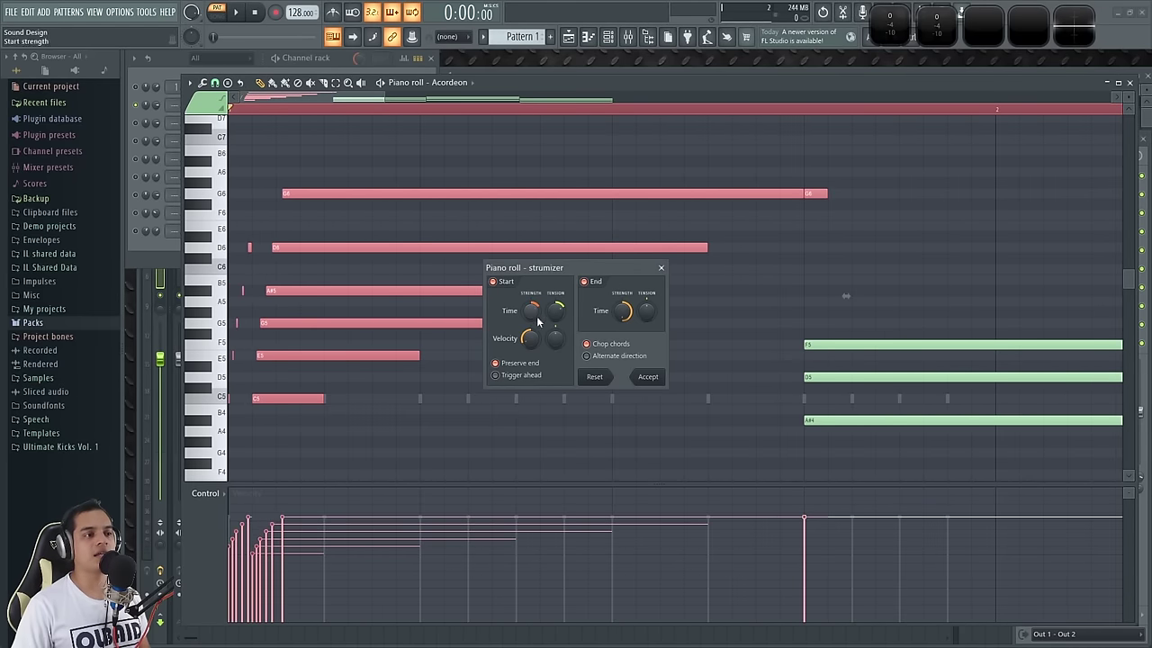
click(661, 269)
ctrl+click(297, 231)
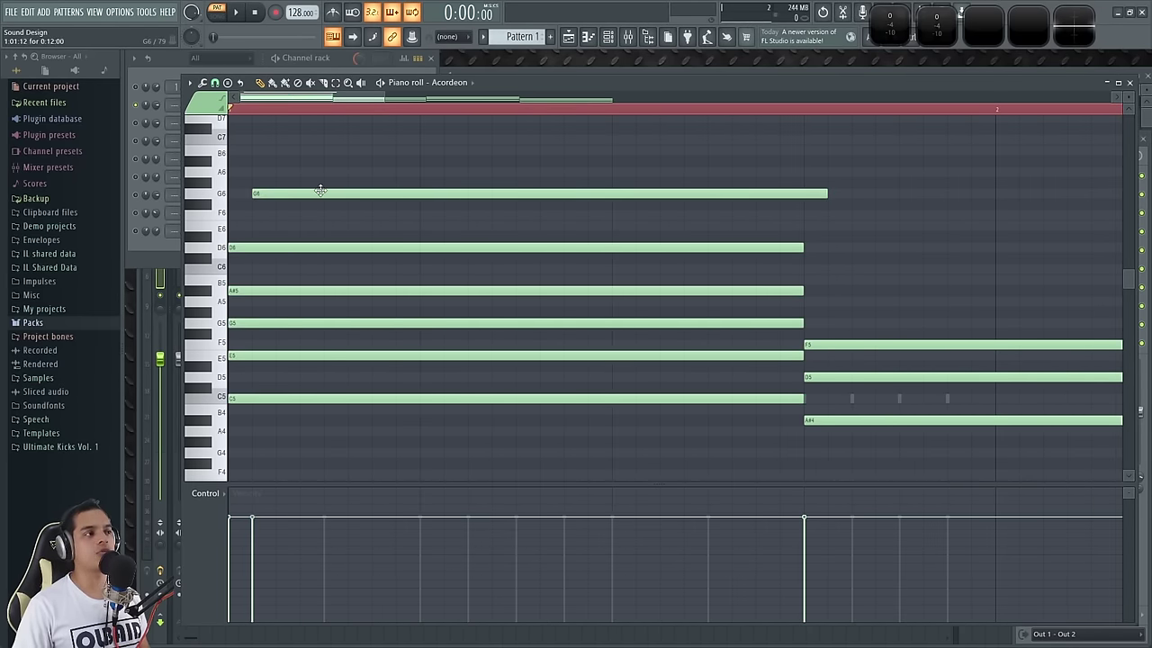
Move the G6 note back to just after the start of the first chord.
drag(296, 192, 274, 192)
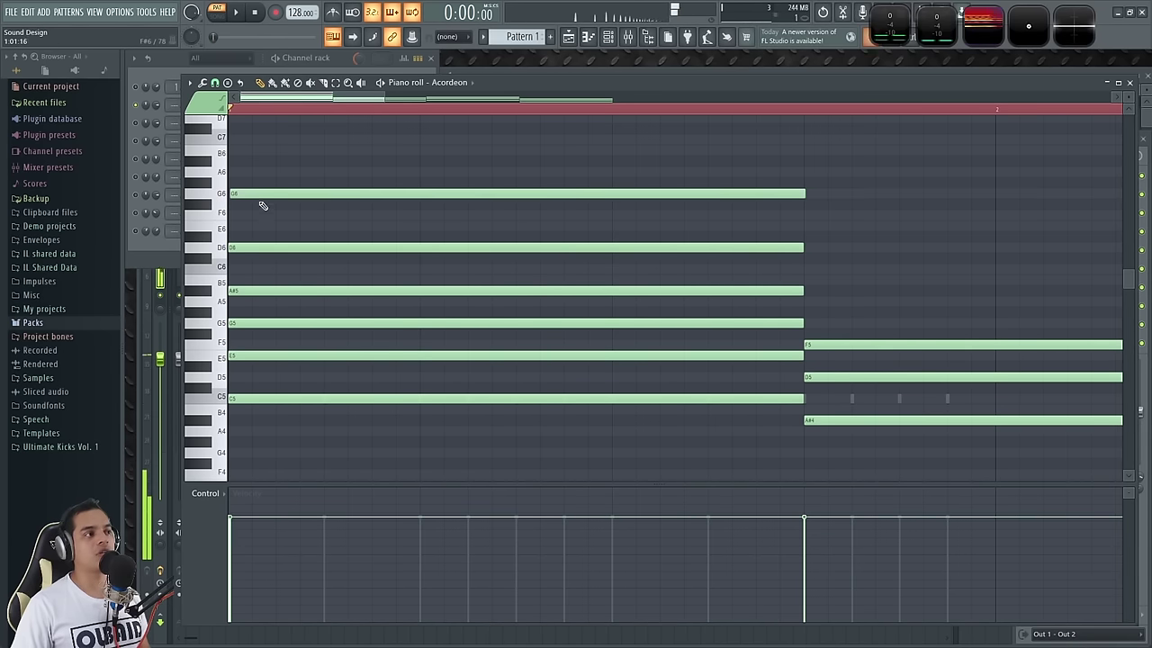
scroll(244, 147, up, 2)
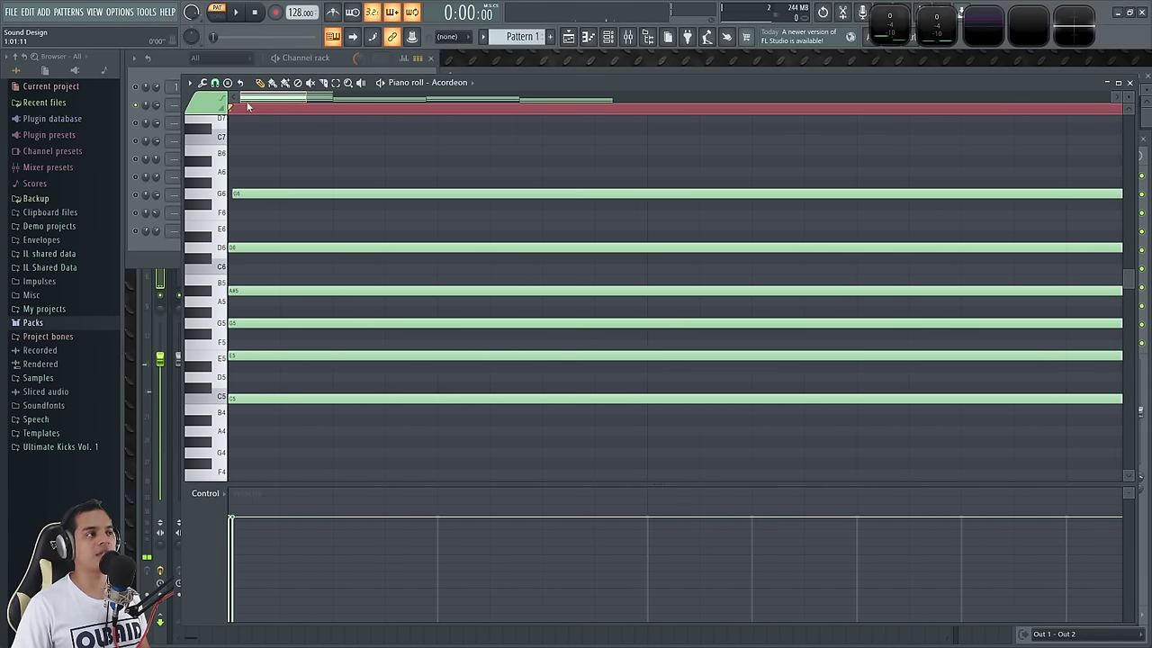
drag(278, 190, 274, 215)
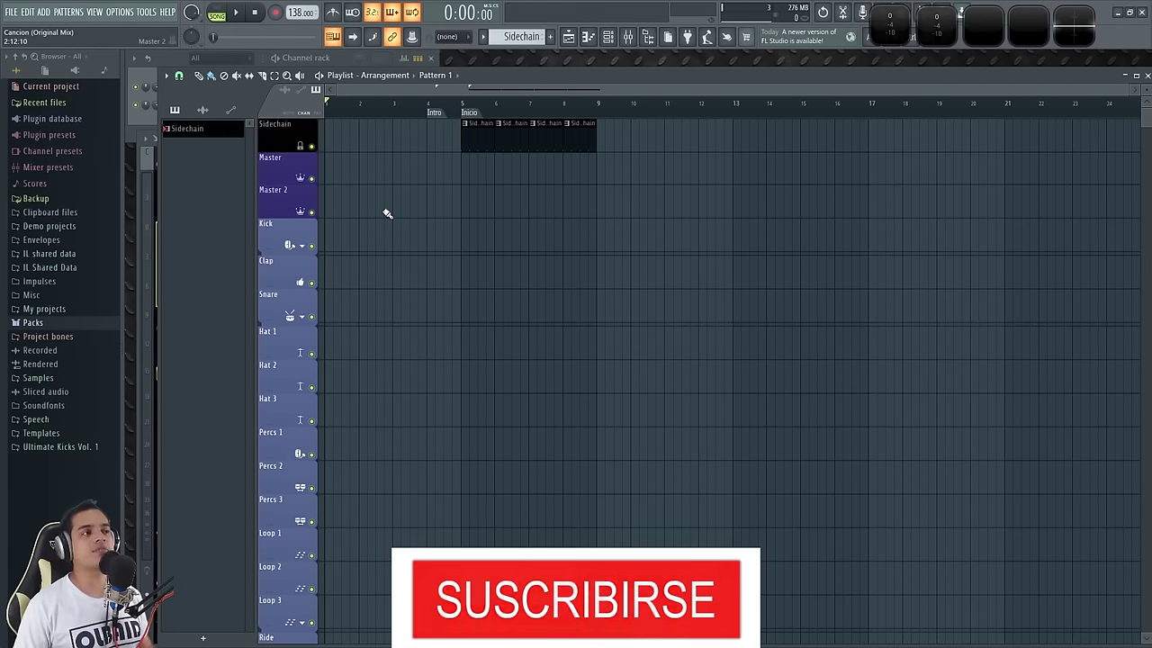
Mute the bass group track in the playlist together with all its grouped tracks from Bajo 1 to Bajo 5 Aut.
scroll(378, 220, down, 5)
scroll(382, 234, down, 5)
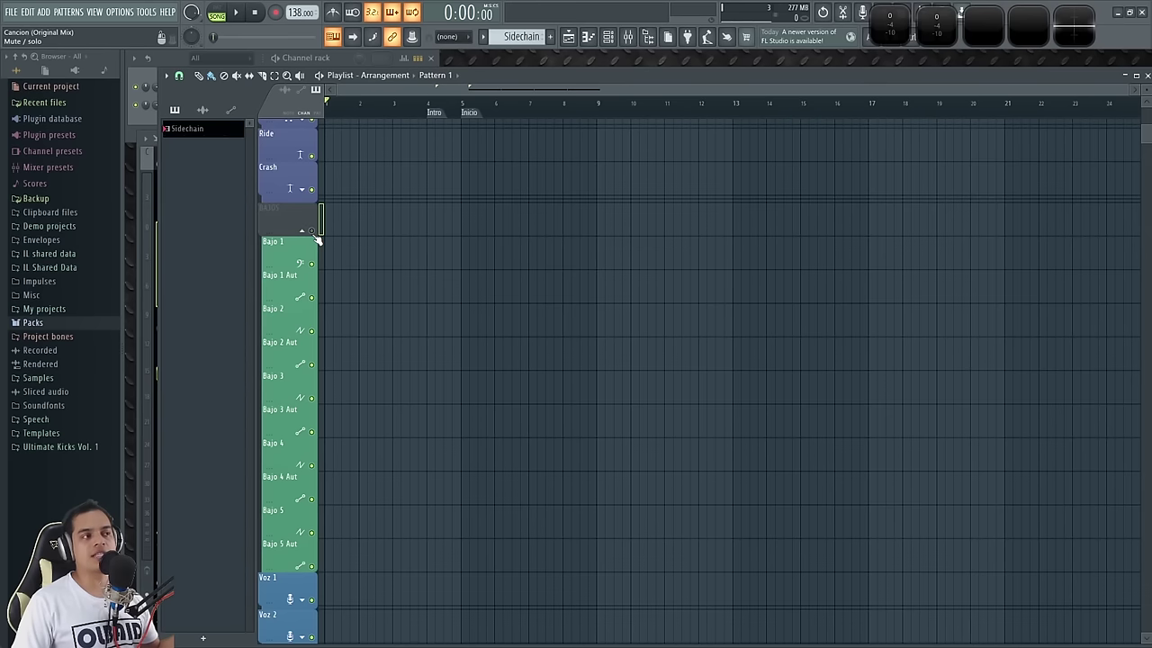
click(313, 231)
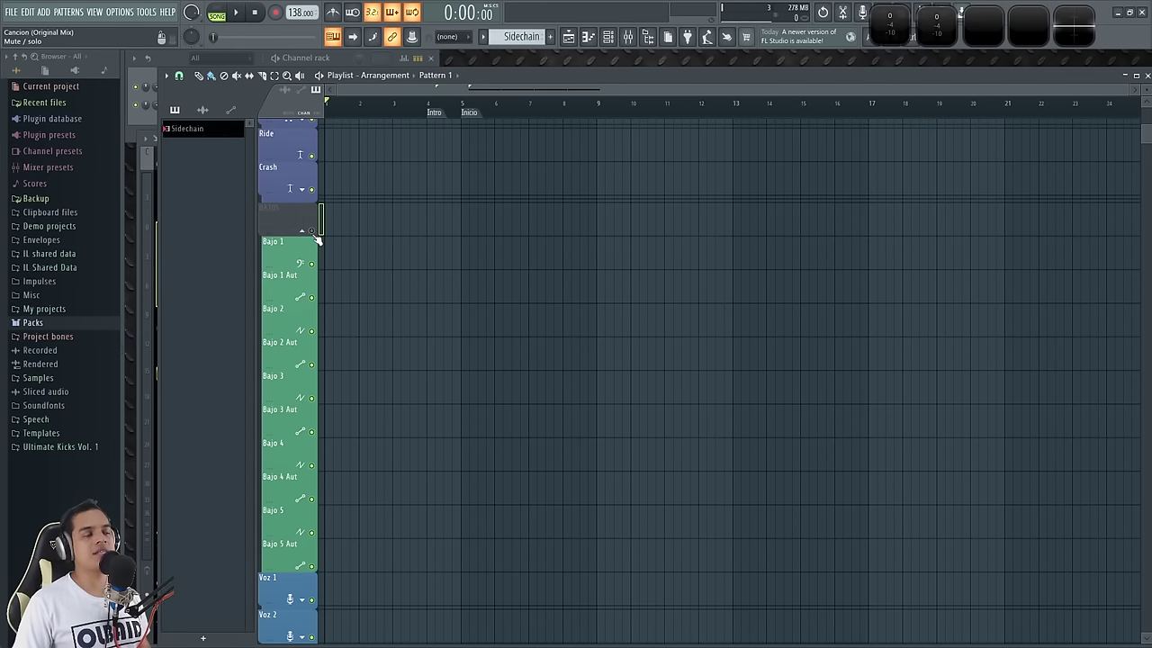
click(312, 232)
shift+click(312, 232)
click(312, 231)
click(312, 231)
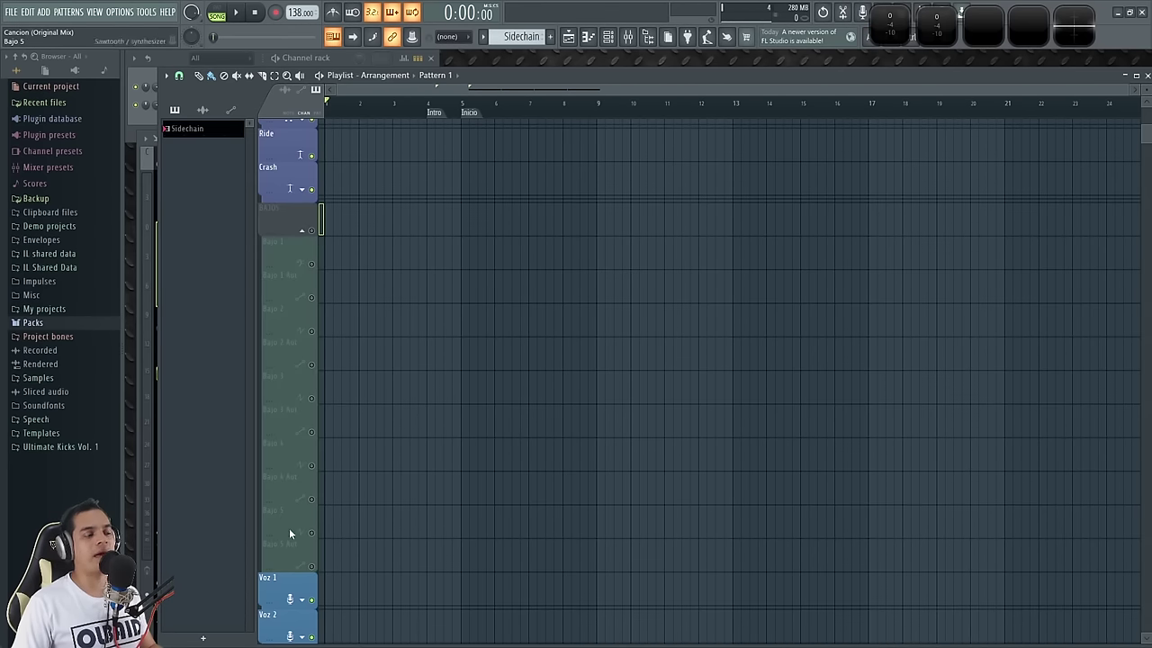
Unmute the BAJOS group track in the playlist together with all its grouped Bajo tracks.
click(312, 231)
click(312, 231)
click(313, 231)
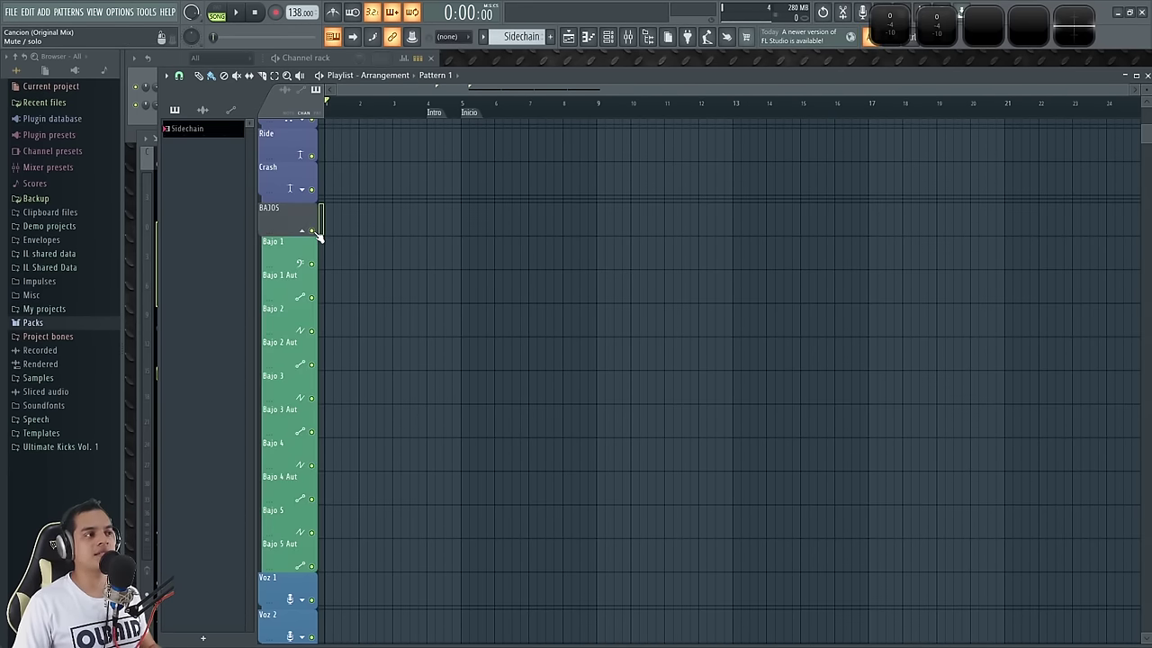
Solo the Bus Bateria mixer track with its routed drum tracks, and restore all mixer tracks.
key(F9)
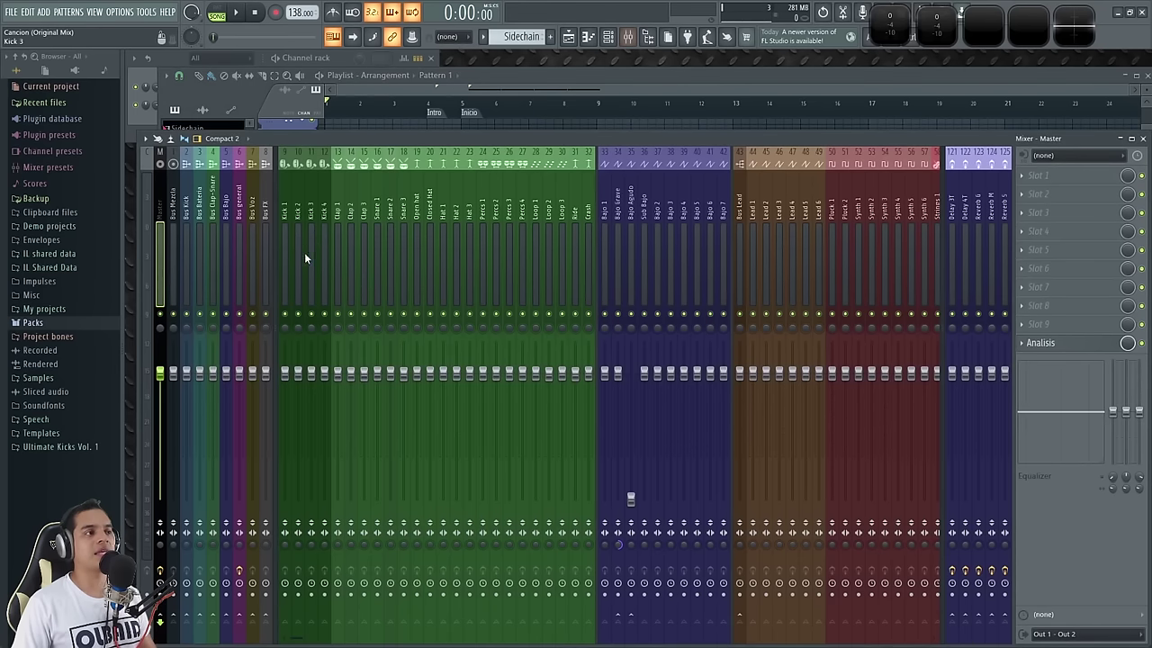
right_click(206, 317)
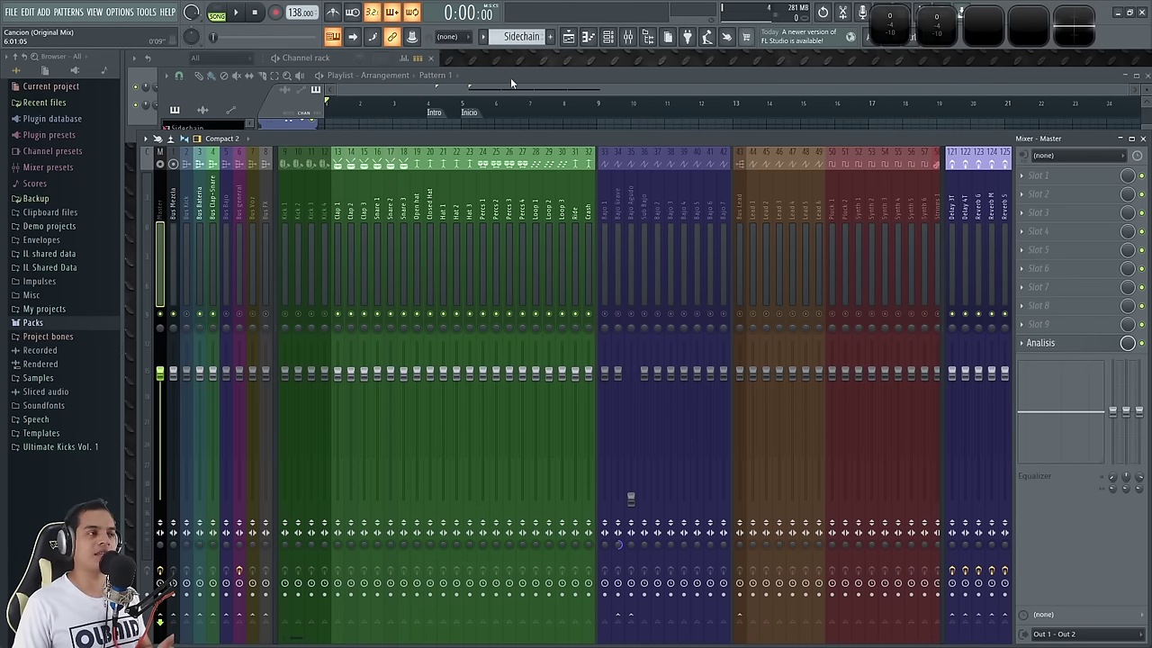
click(216, 193)
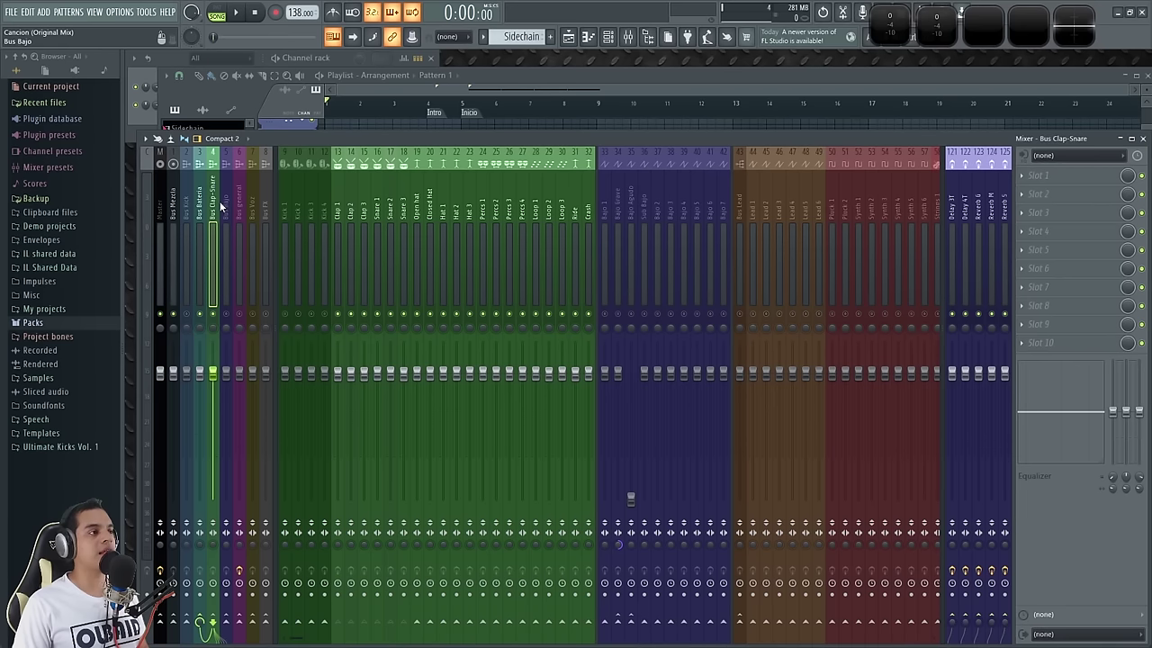
right_click(216, 316)
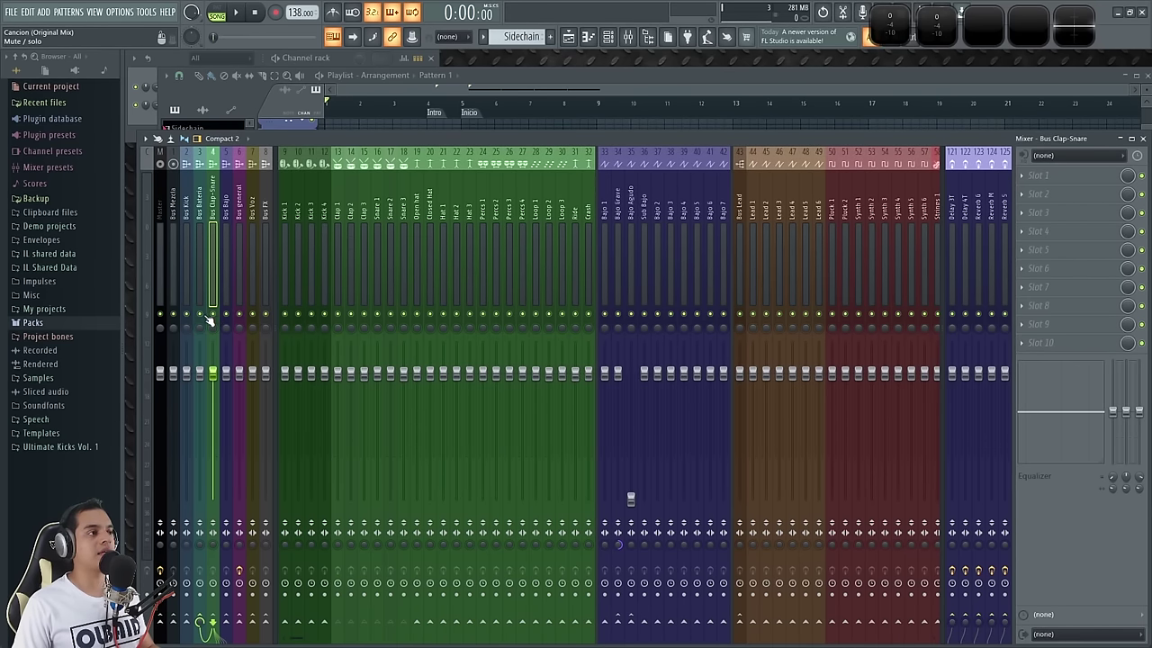
Solo Bus Bateria and Bus Clap-Snare in turn, clear the solo and return to the playlist.
right_click(207, 317)
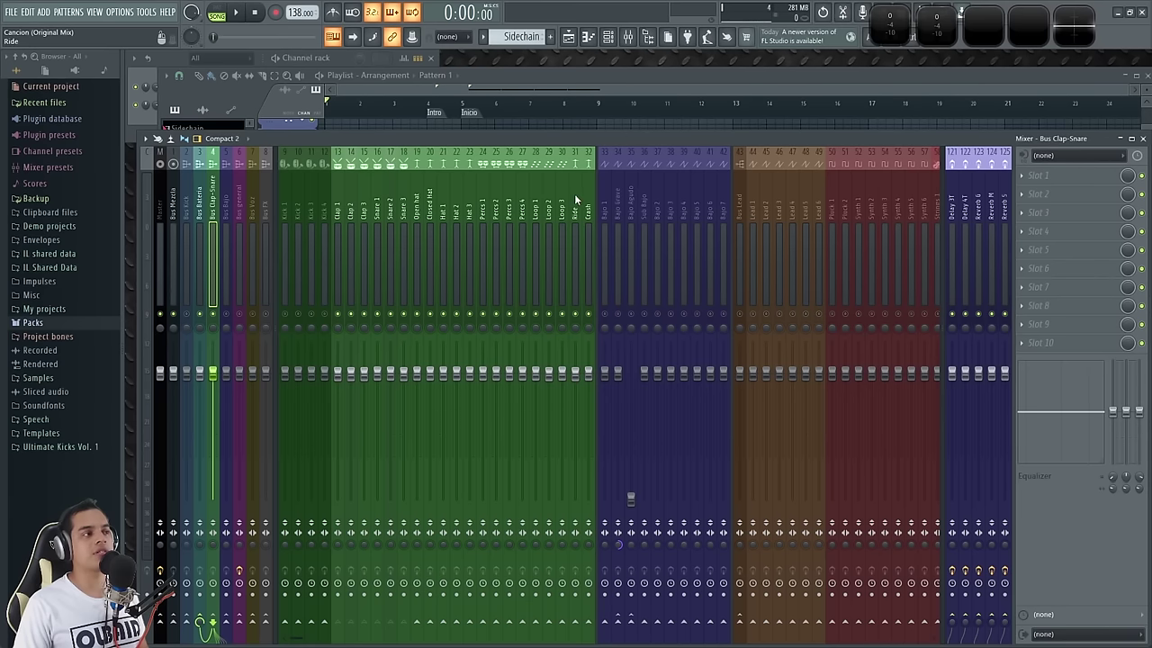
right_click(207, 317)
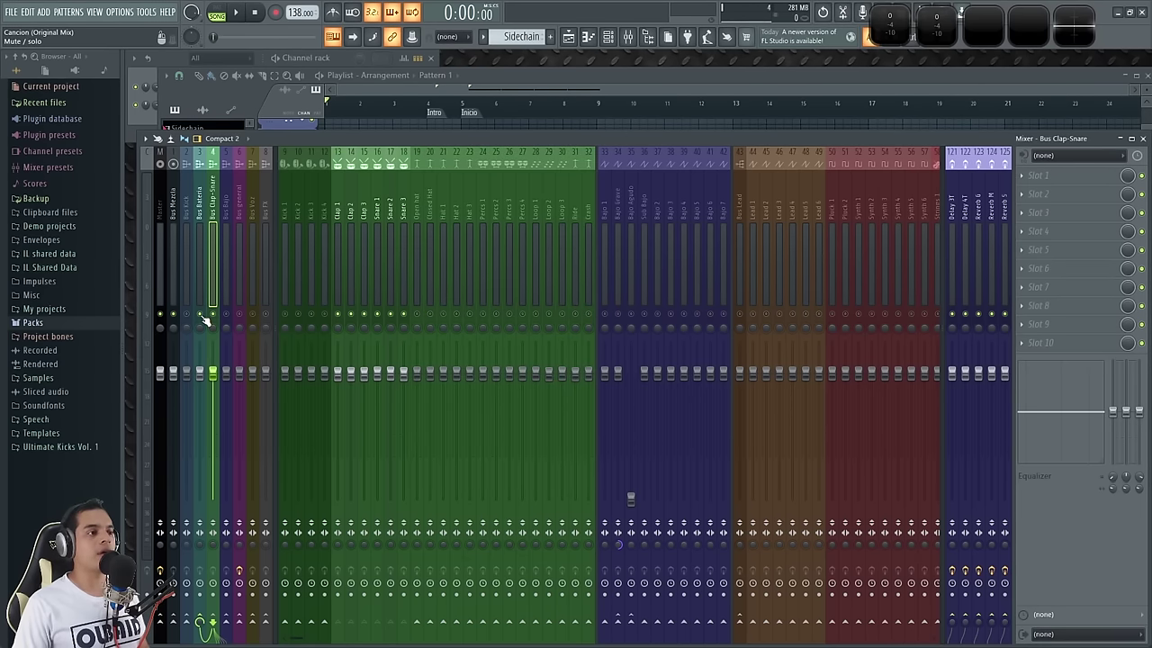
right_click(214, 319)
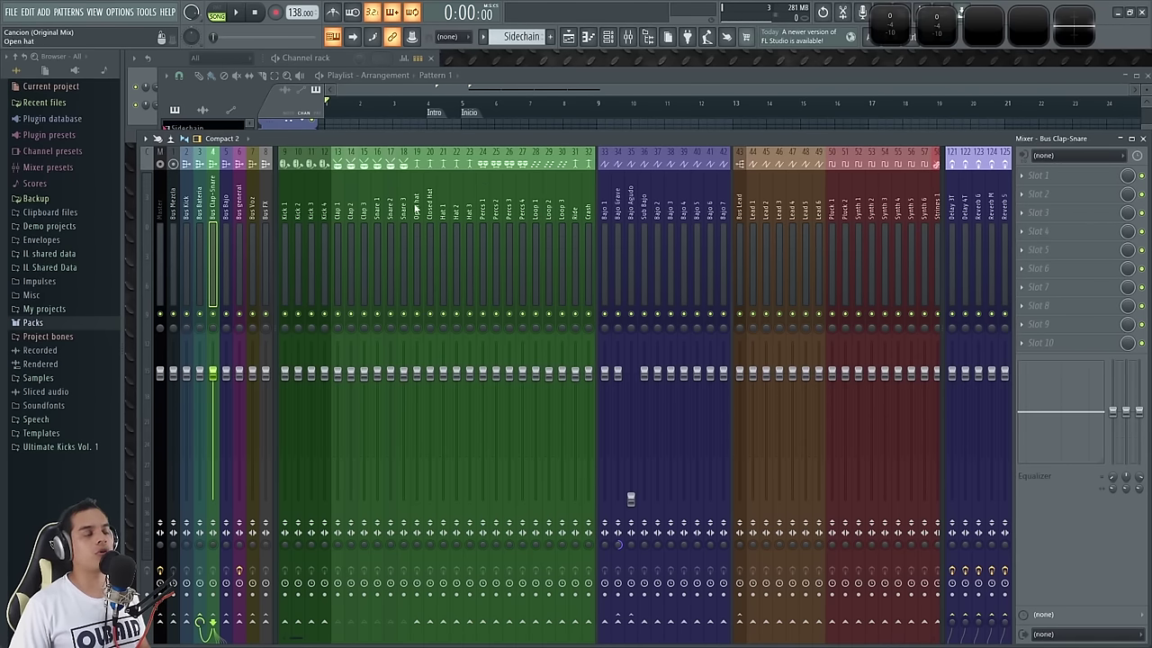
click(216, 314)
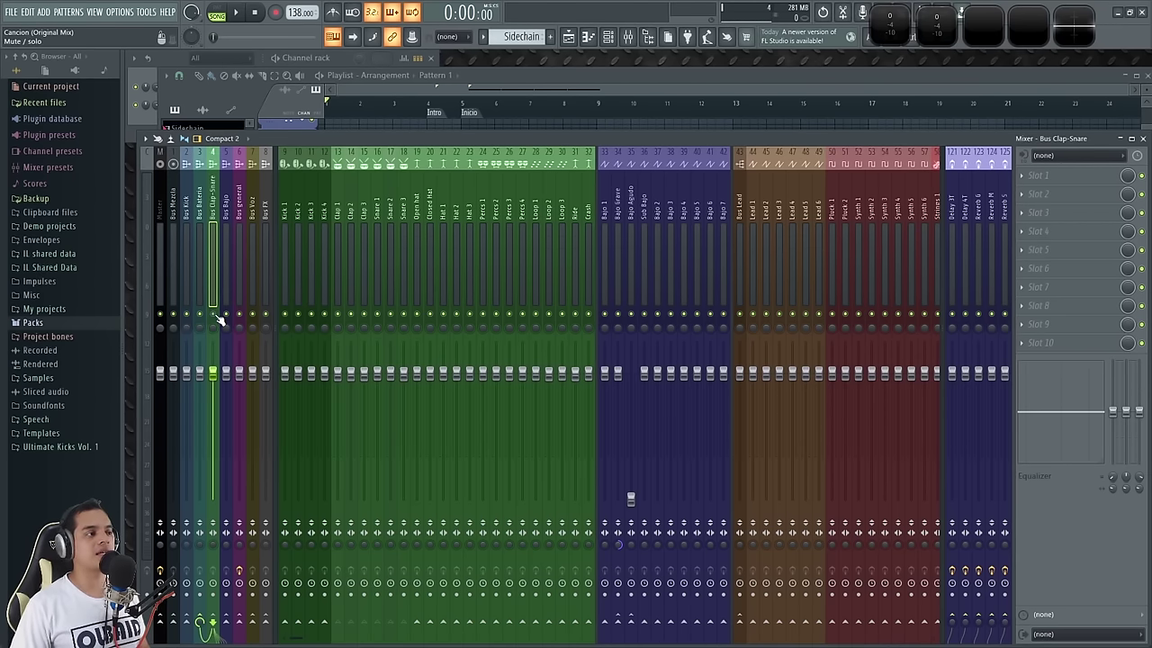
click(599, 79)
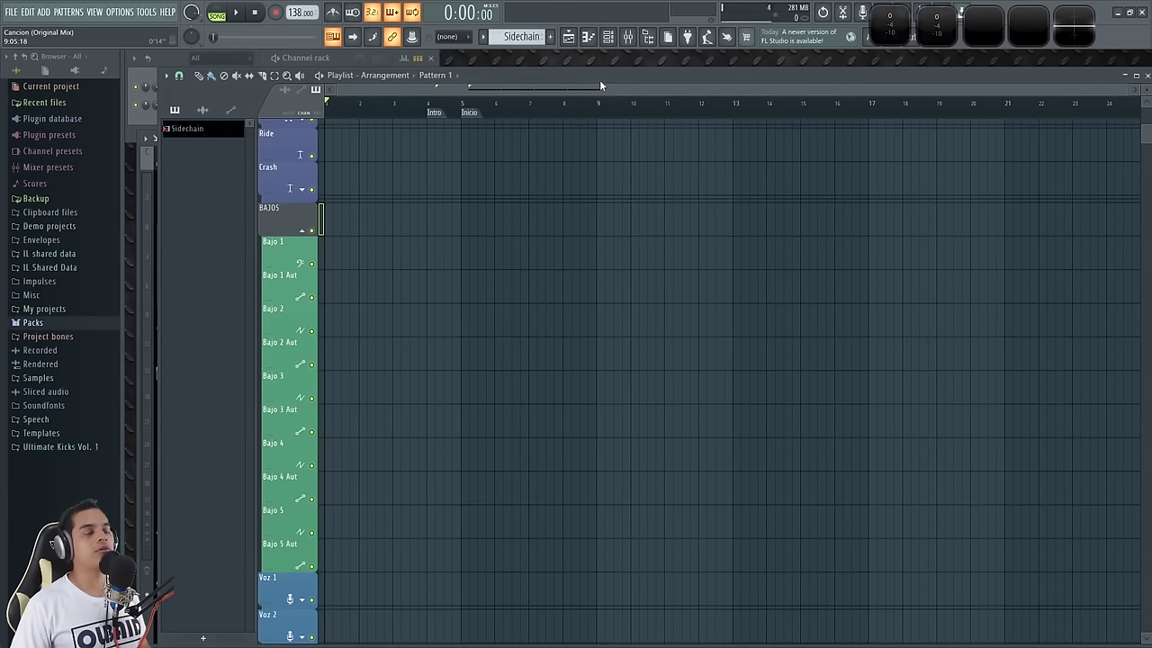
Mute the BAJOS group, compare it with the neighbouring playlist tracks, and unmute it again.
click(314, 230)
scroll(288, 225, up, 3)
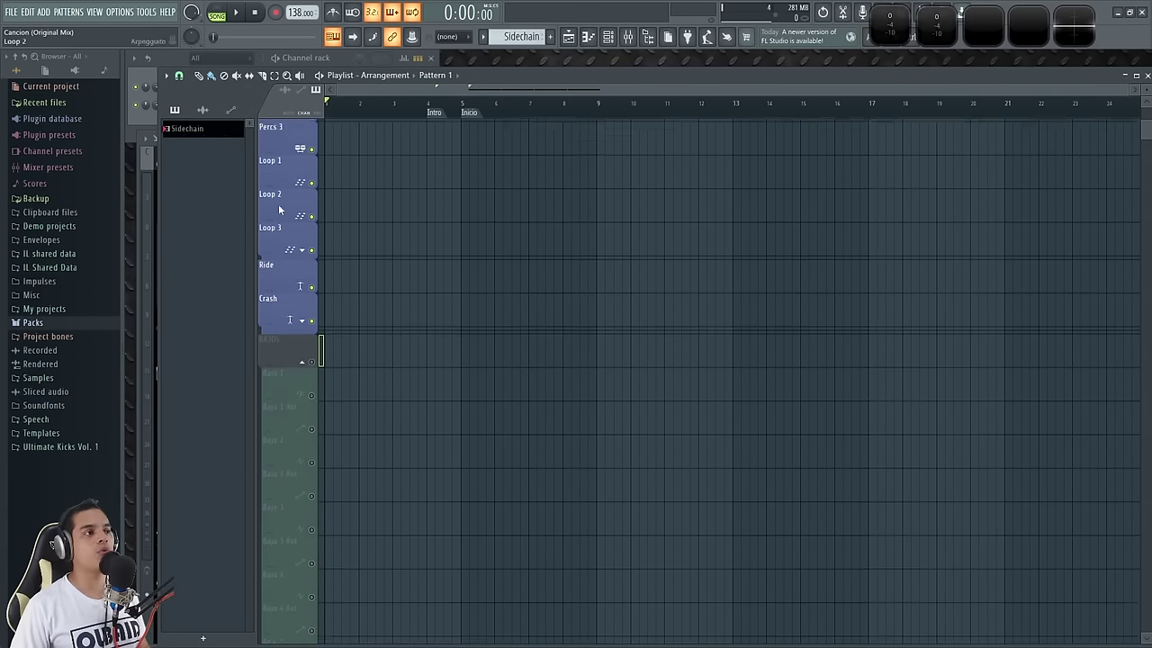
scroll(288, 297, down, 7)
scroll(292, 369, down, 3)
scroll(291, 450, up, 10)
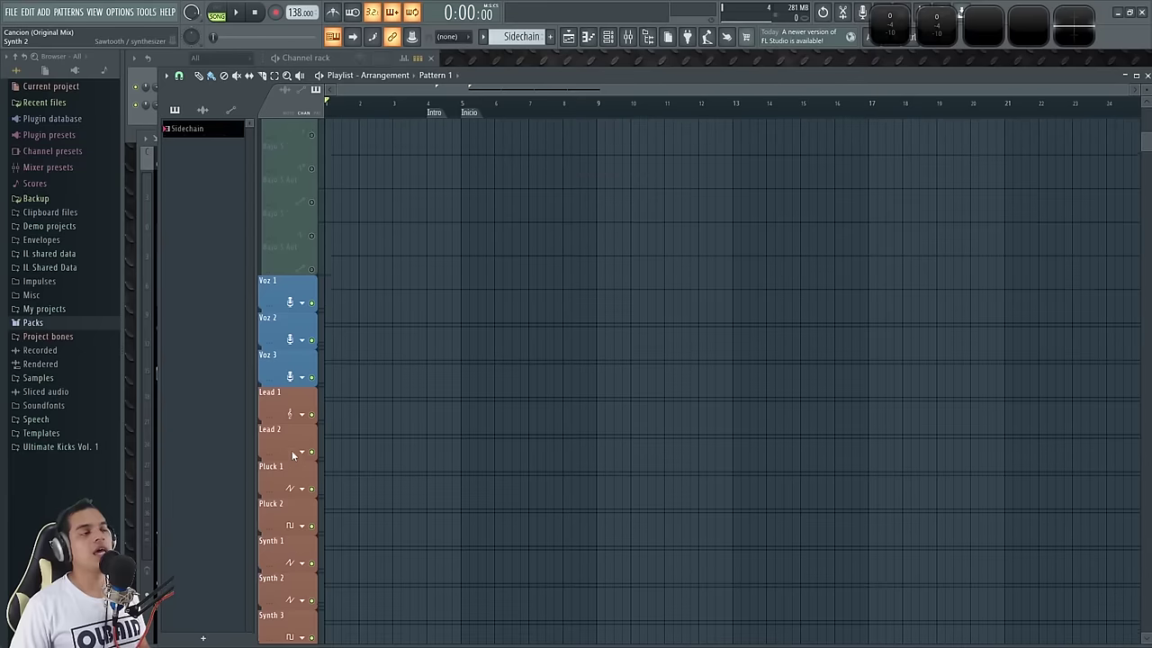
scroll(291, 450, down, 8)
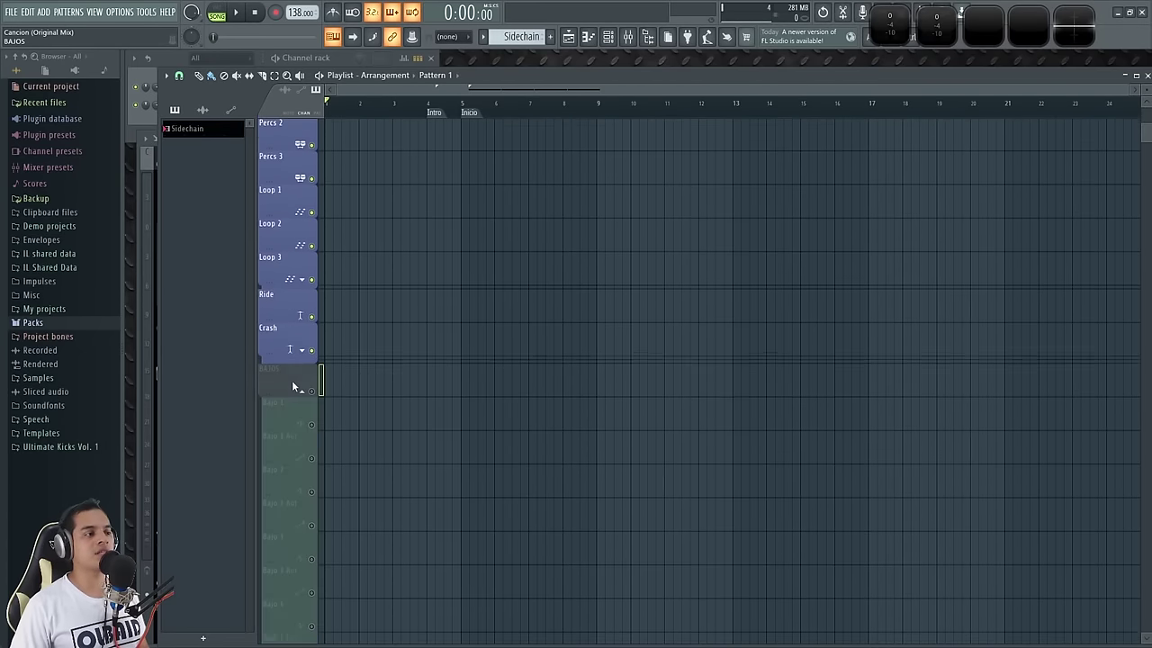
scroll(321, 303, up, 2)
click(312, 230)
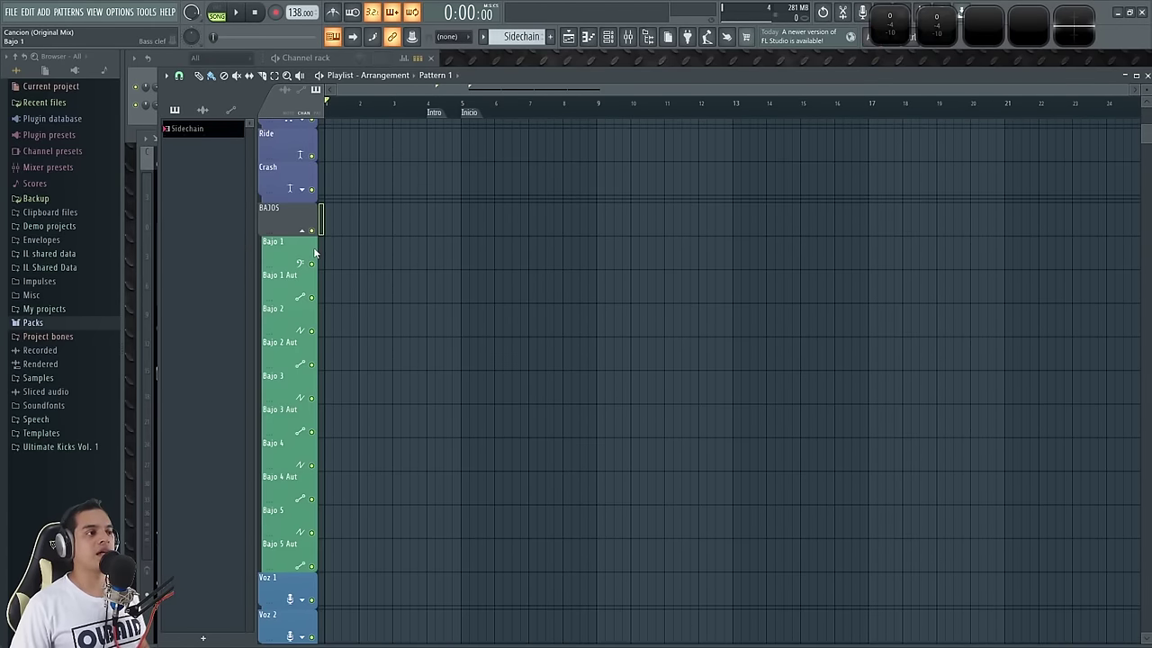
click(312, 230)
click(313, 230)
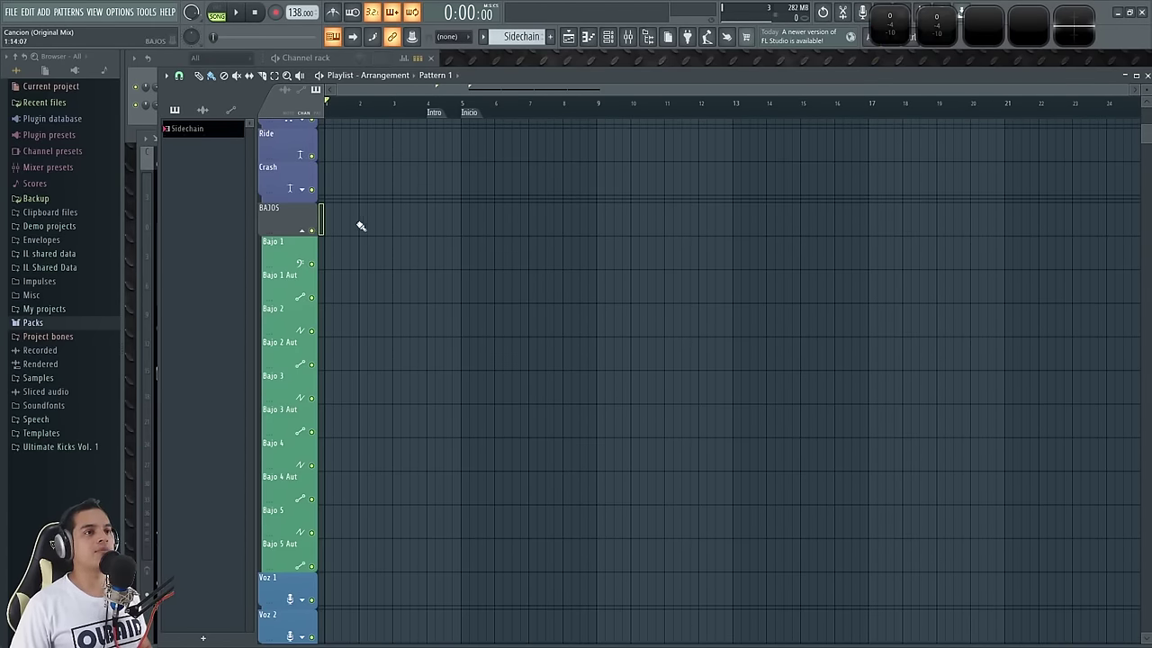
Solo the BAJOS group with its grouped tracks in the playlist, and restore all other tracks.
right_click(312, 231)
right_click(312, 231)
right_click(312, 231)
right_click(312, 230)
right_click(312, 231)
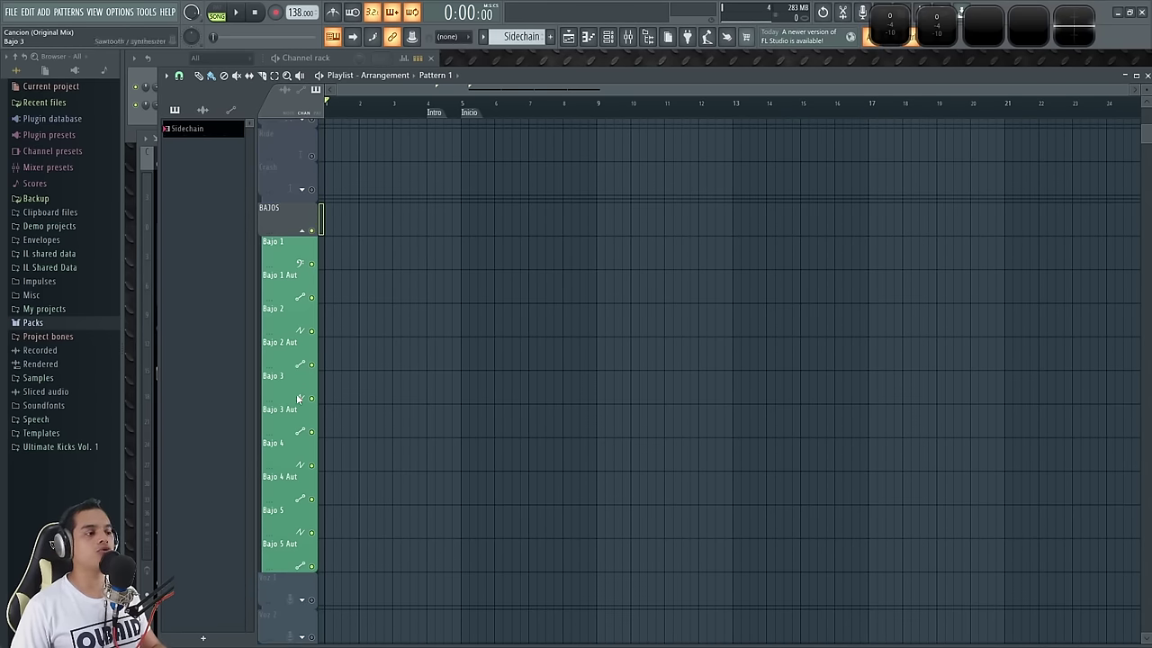
right_click(314, 231)
right_click(314, 231)
right_click(314, 231)
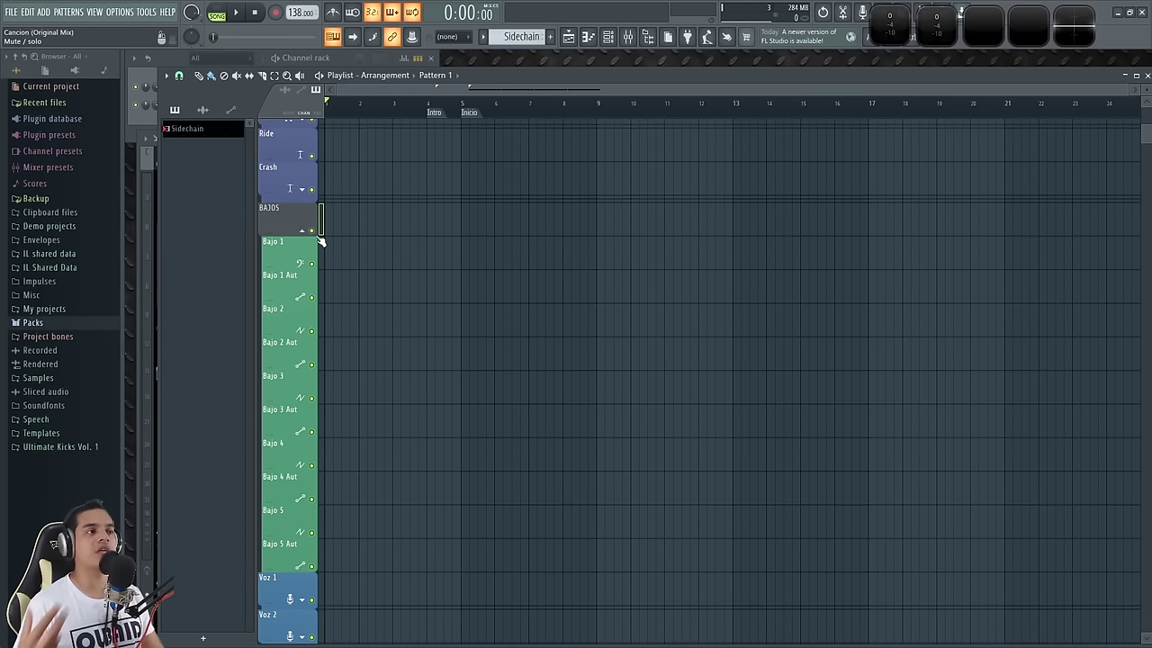
click(319, 234)
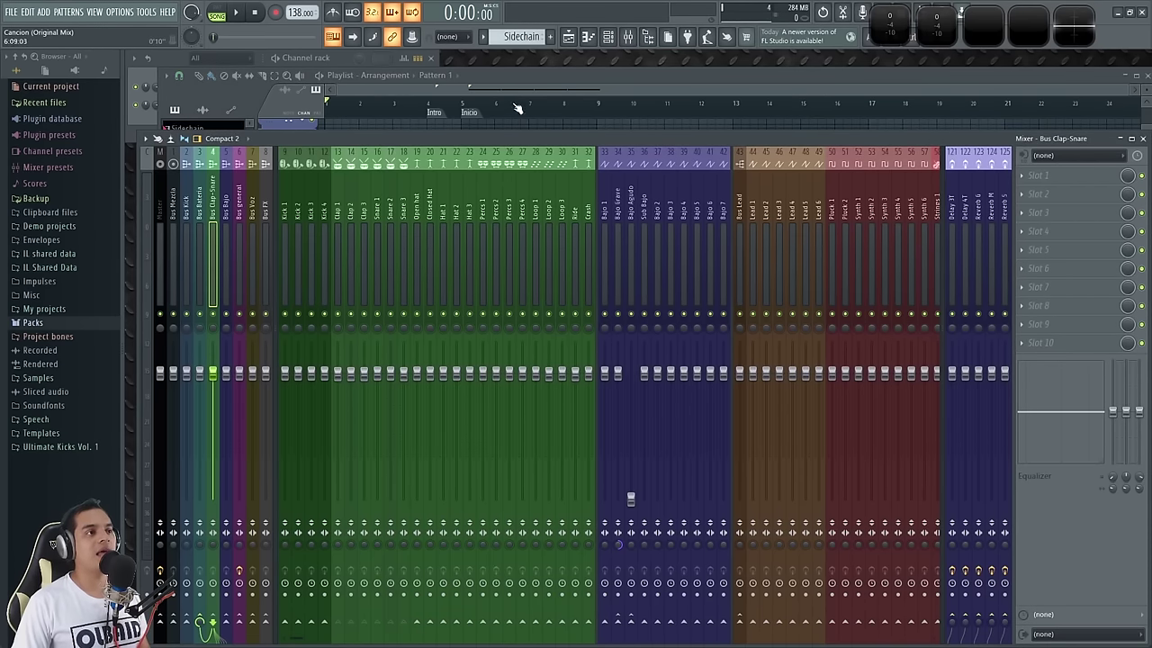
Compare the playlist tracks with the mixer, solo the Bus Clap-Snare mixer track and clear the solo.
key(F9)
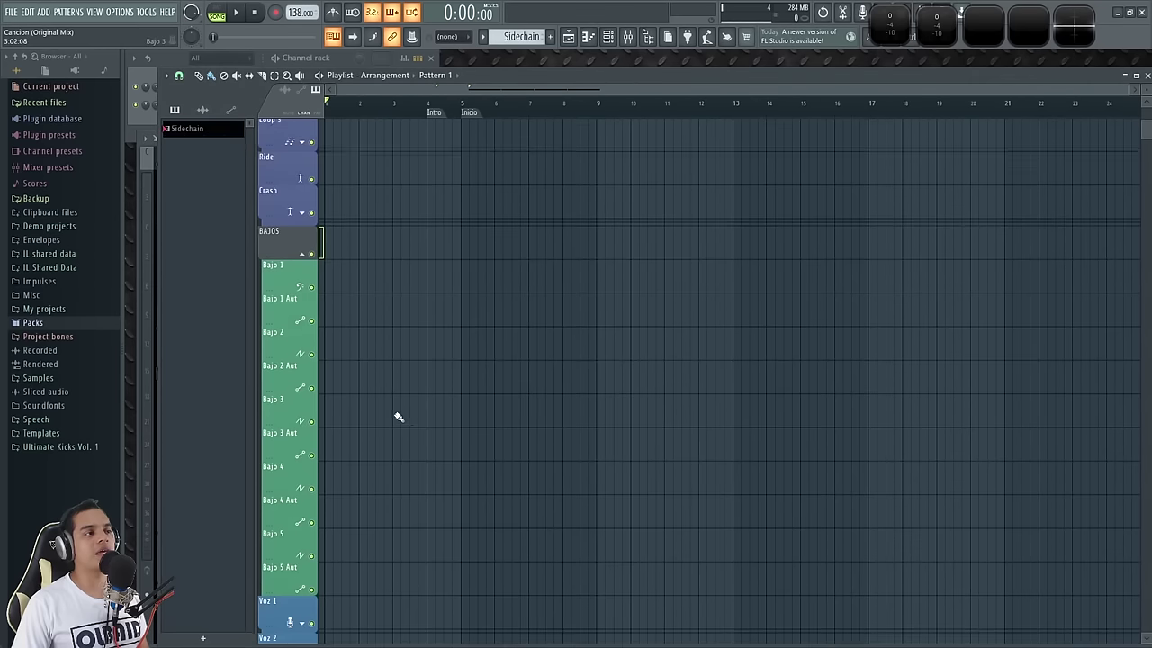
scroll(311, 243, up, 3)
scroll(299, 265, down, 12)
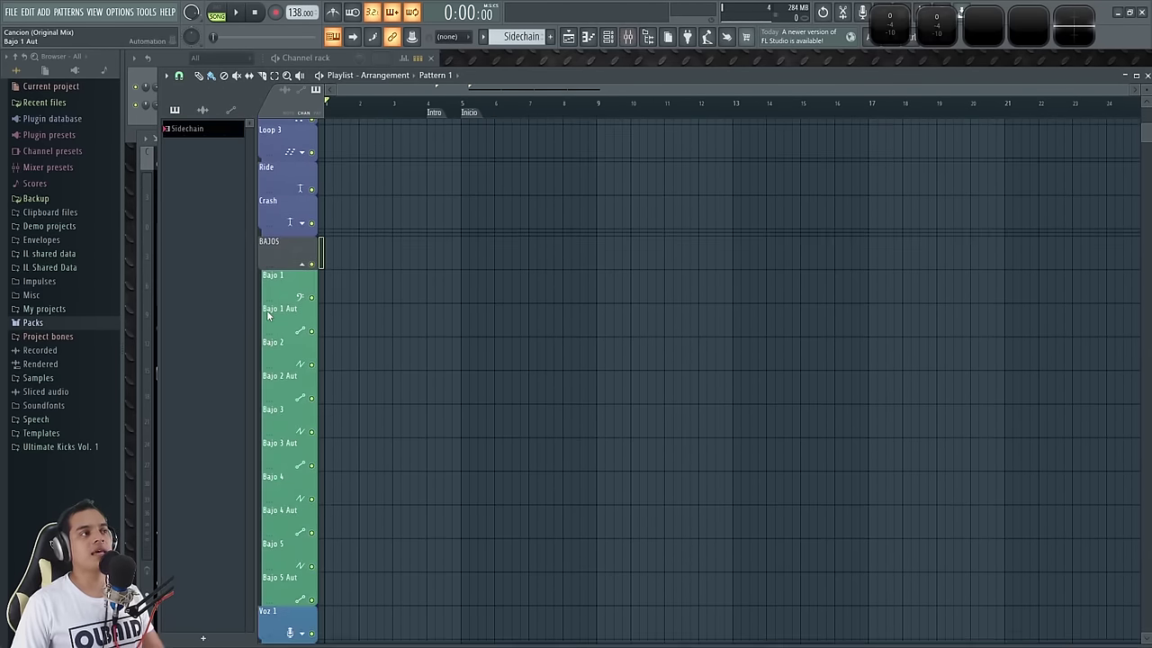
key(F9)
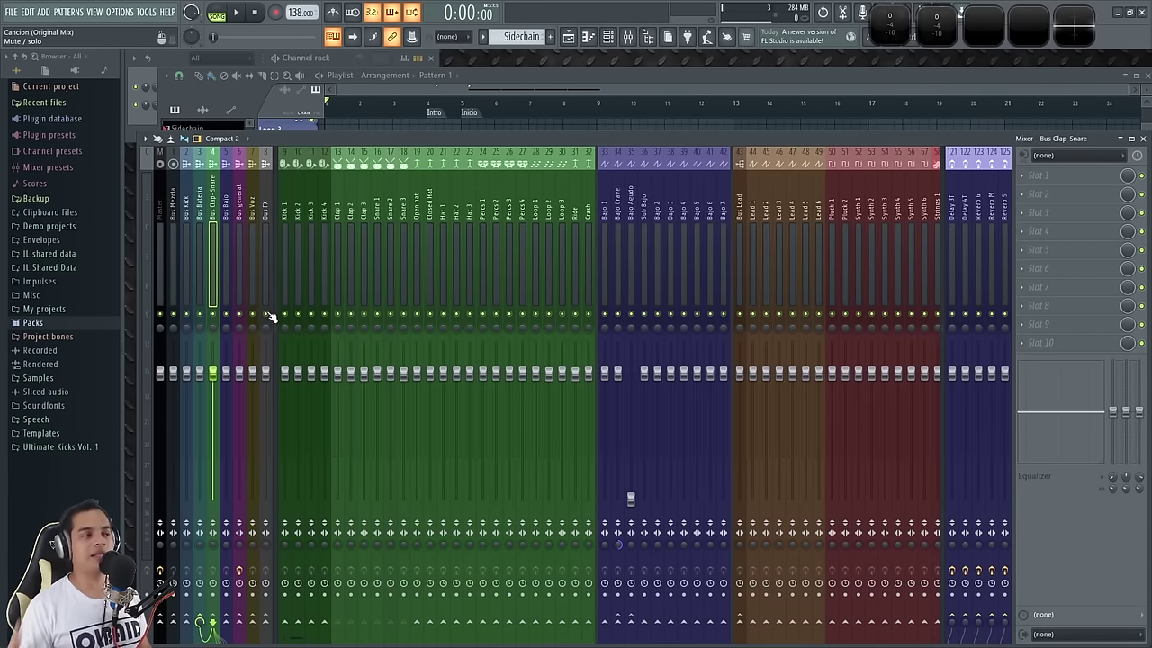
right_click(214, 314)
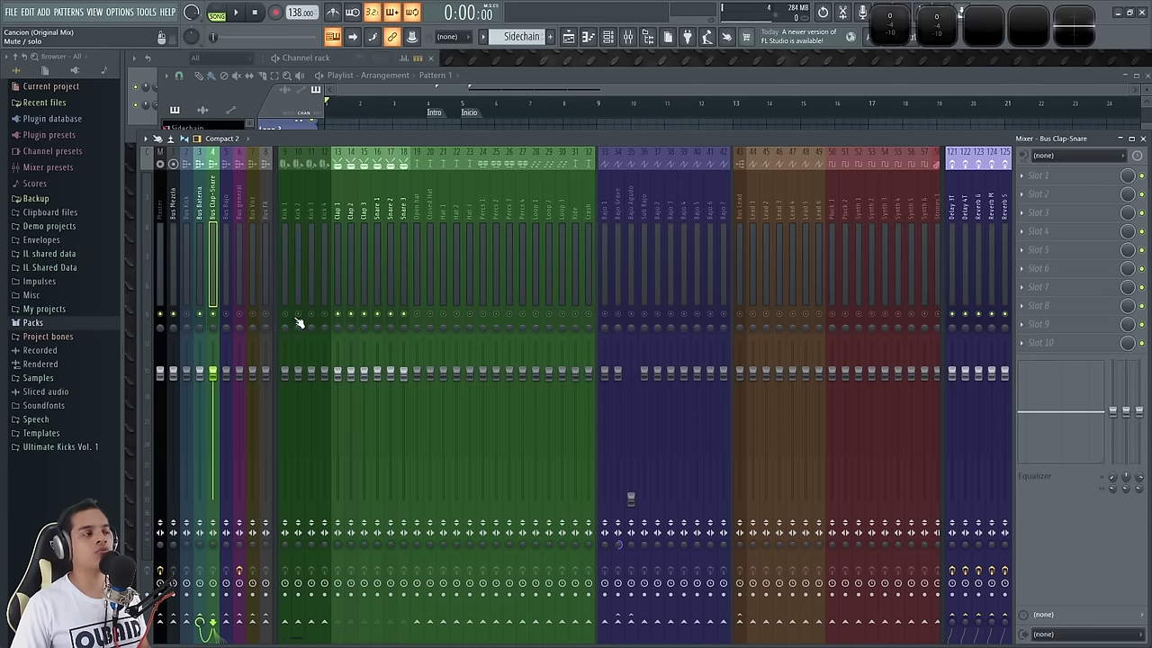
right_click(211, 316)
right_click(213, 314)
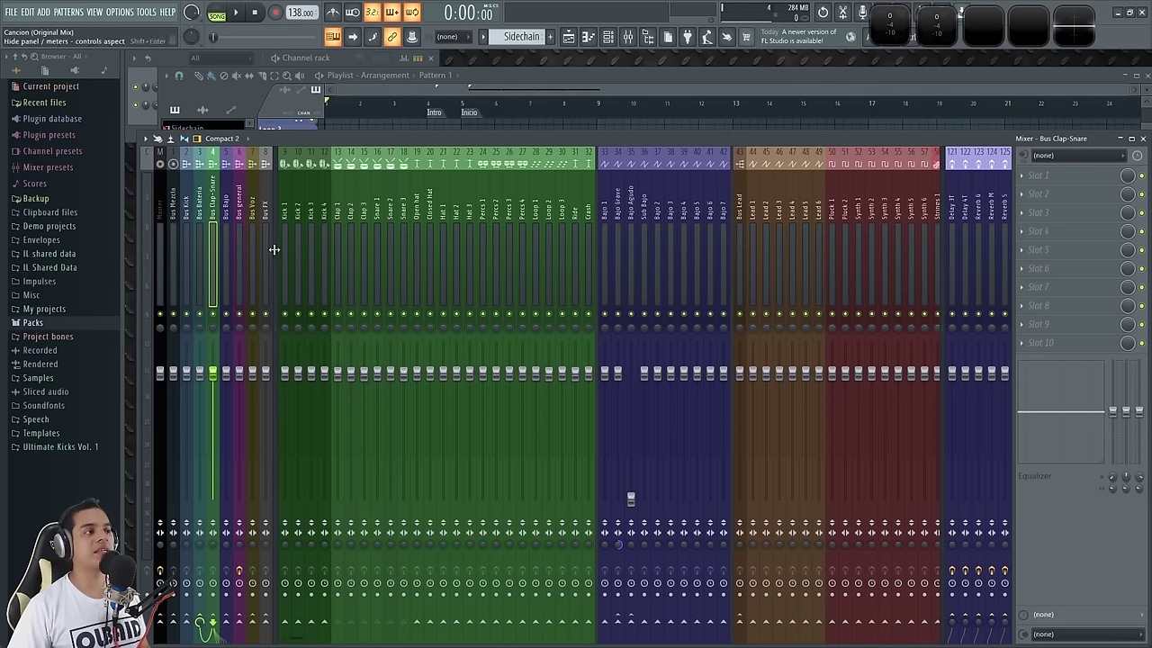
Solo the Bus Bajo and Bus FX mixer tracks in turn and restore all mixer tracks.
click(225, 205)
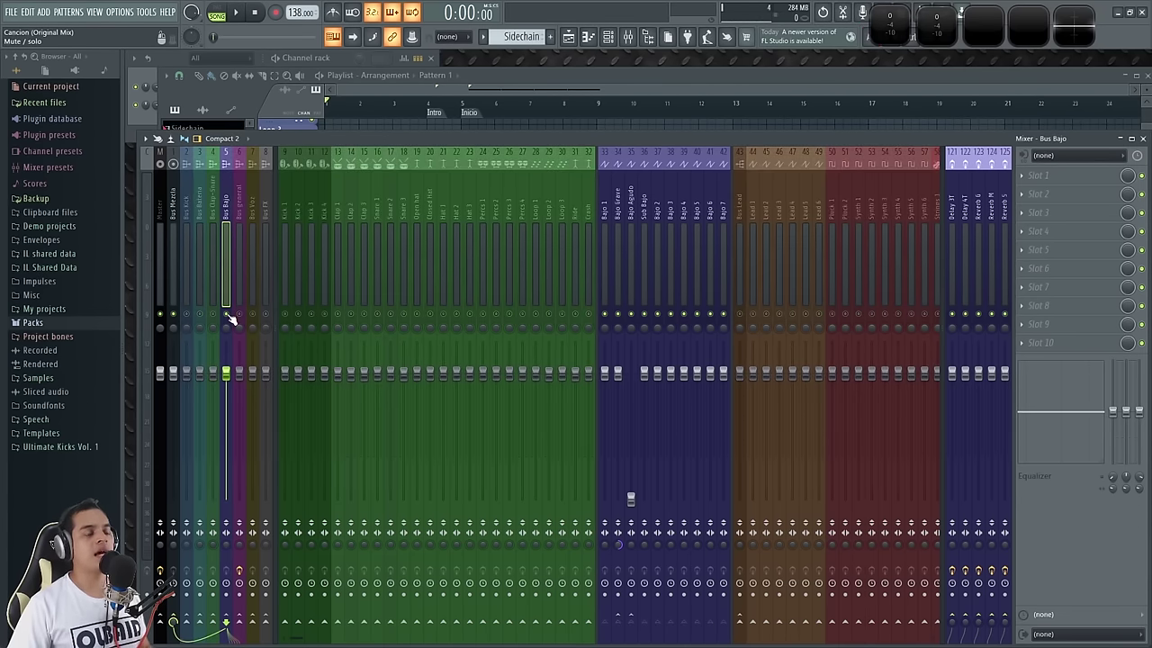
scroll(400, 196, down, 5)
scroll(404, 193, up, 5)
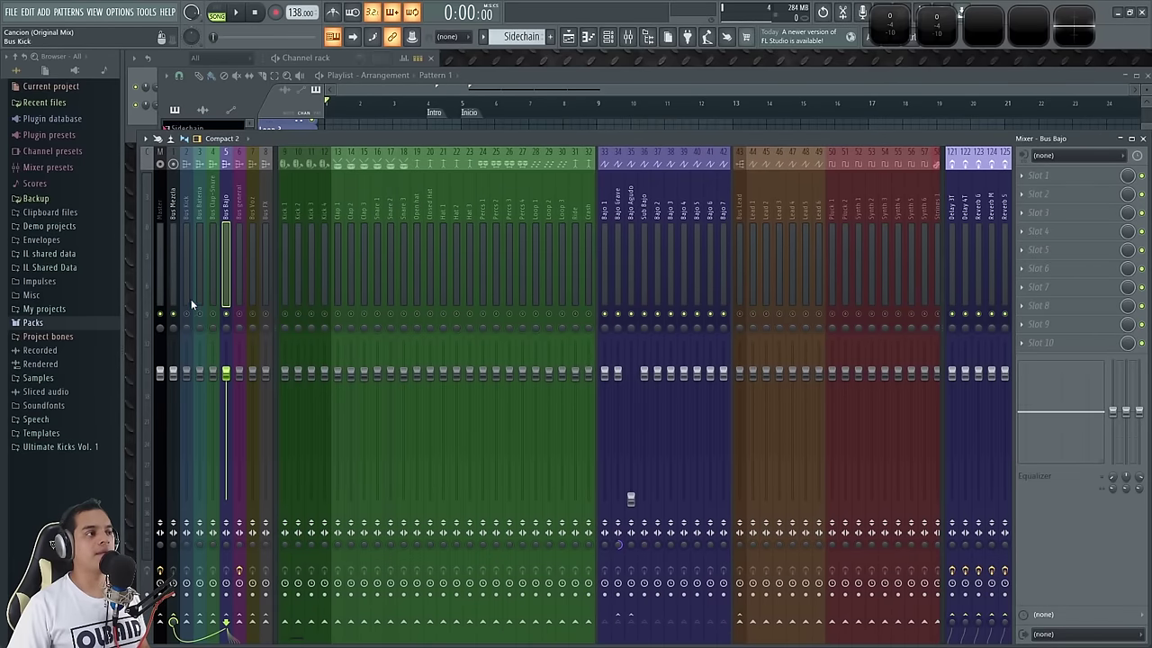
scroll(387, 197, down, 8)
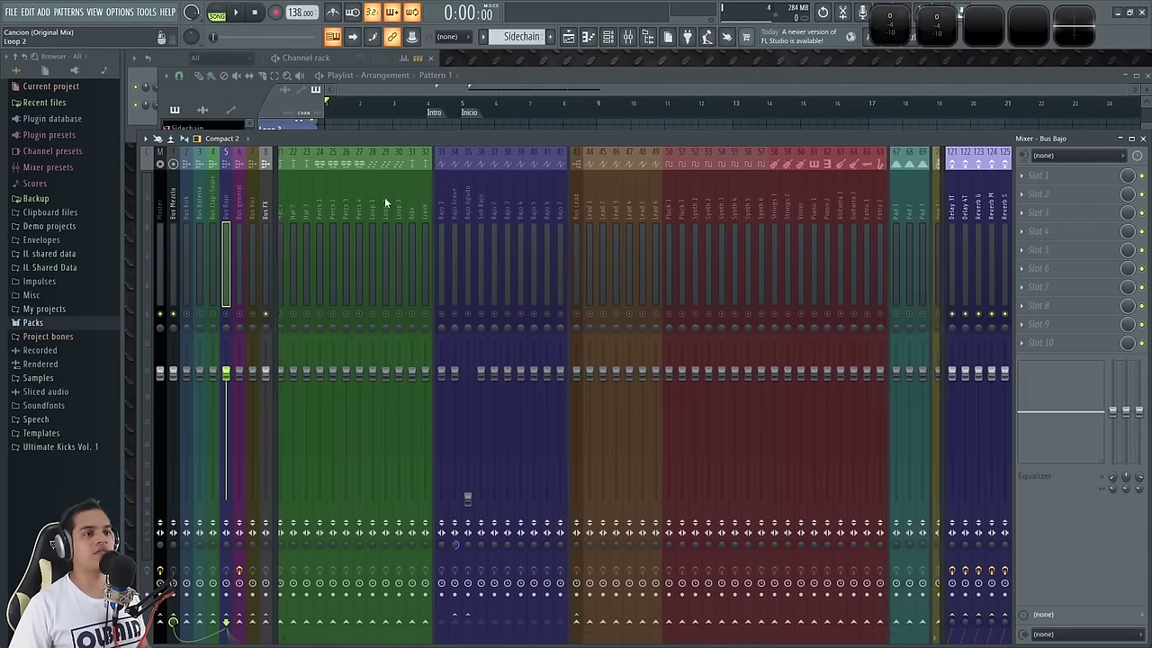
scroll(402, 199, up, 6)
scroll(401, 199, up, 3)
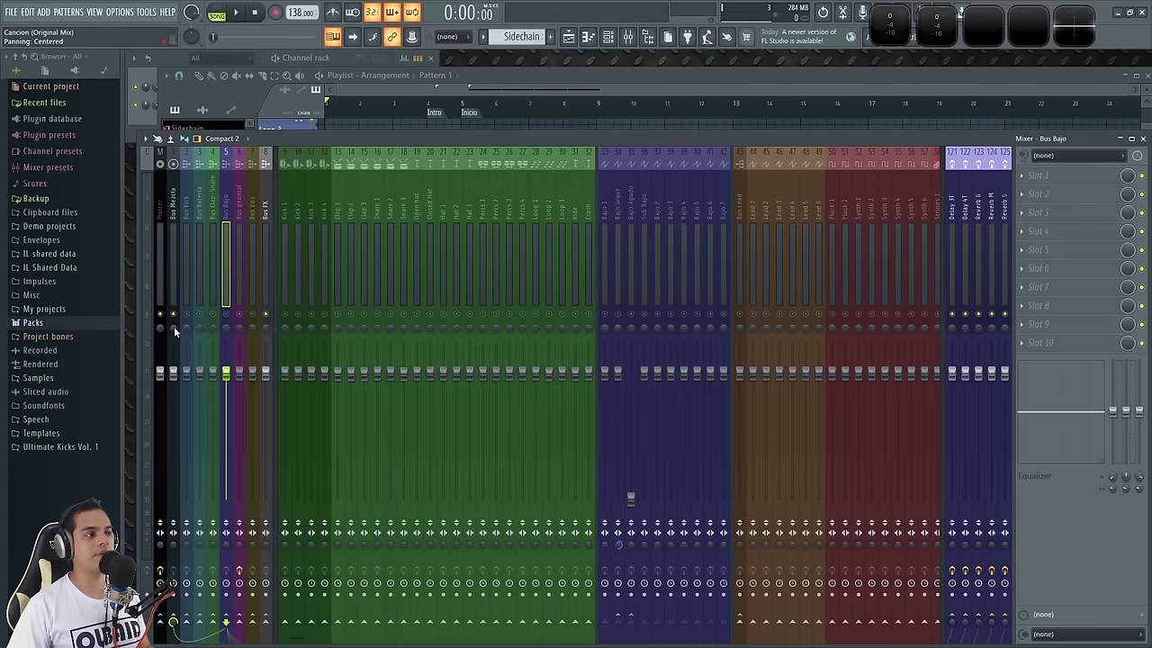
scroll(676, 184, down, 8)
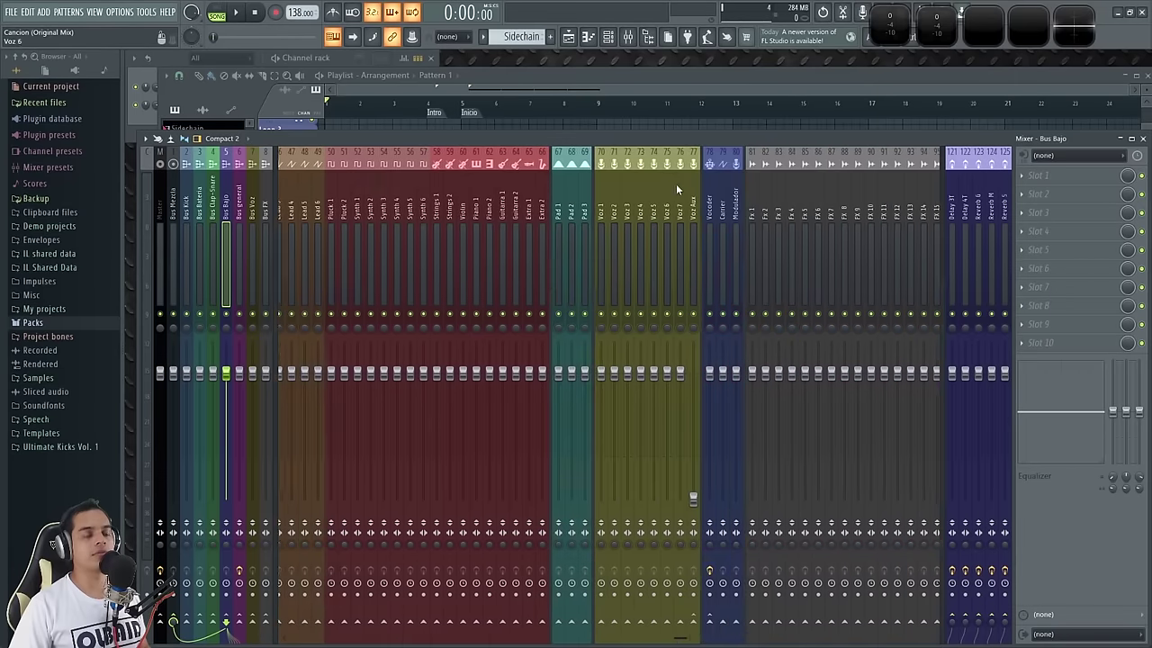
scroll(666, 183, up, 8)
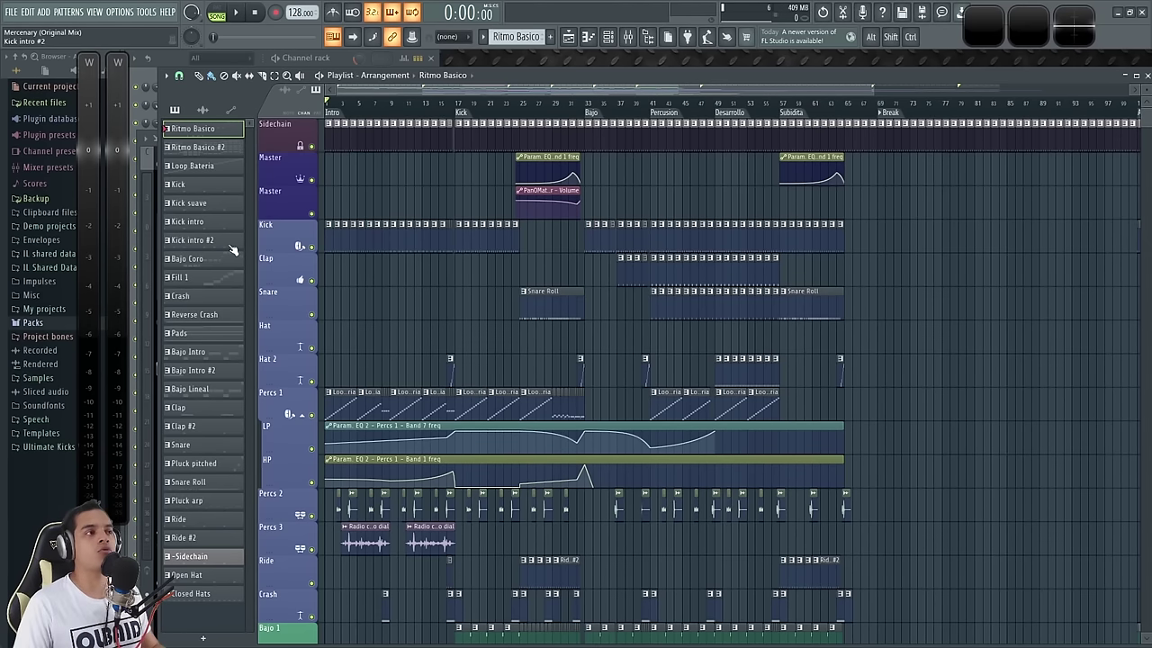
Browse the automation clips and audio clips in the playlist picker and return to the pattern list.
click(231, 110)
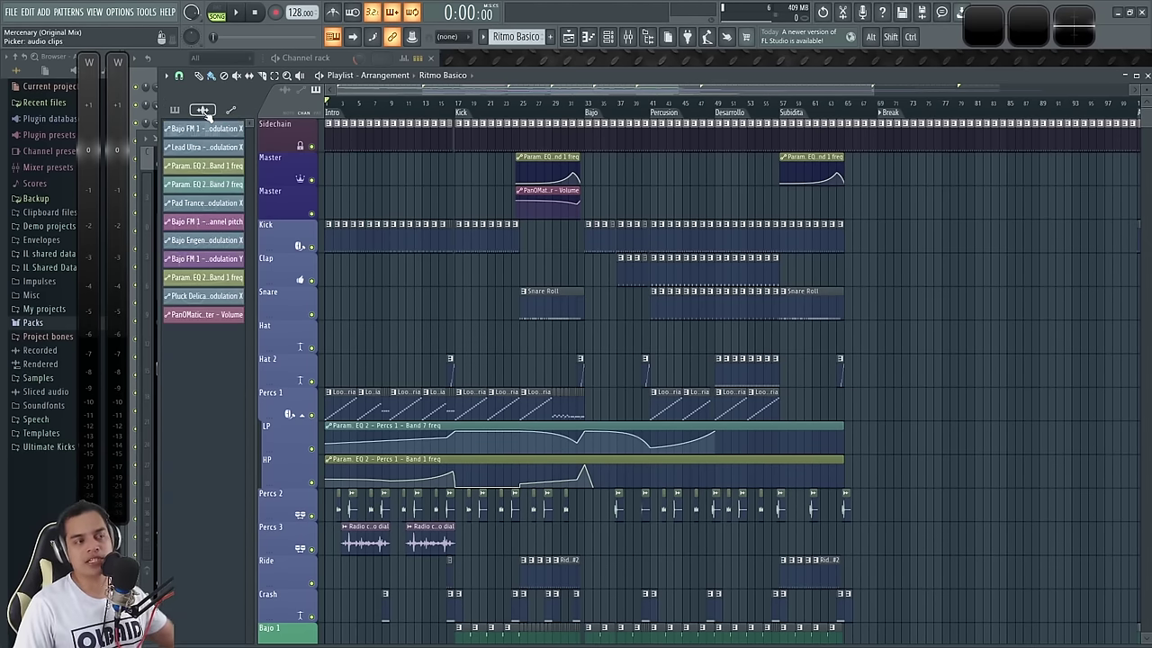
scroll(493, 272, down, 10)
scroll(489, 328, up, 10)
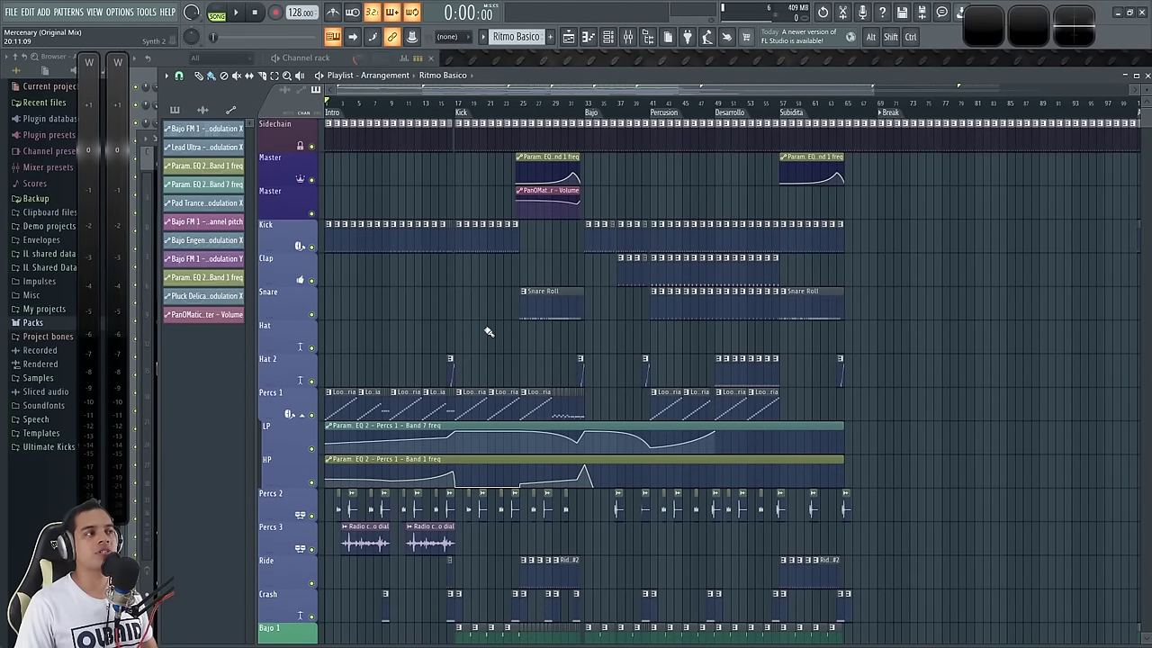
click(205, 110)
click(177, 111)
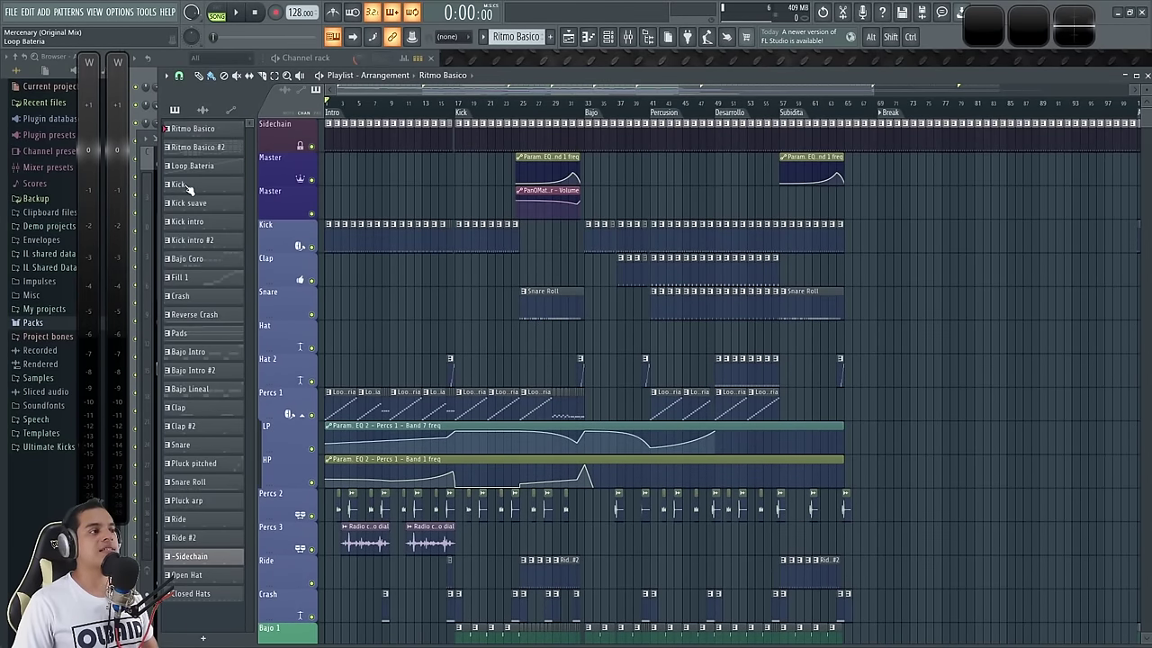
Select every clip of the Fill 1 pattern in the playlist from its entry in the picker.
right_click(186, 281)
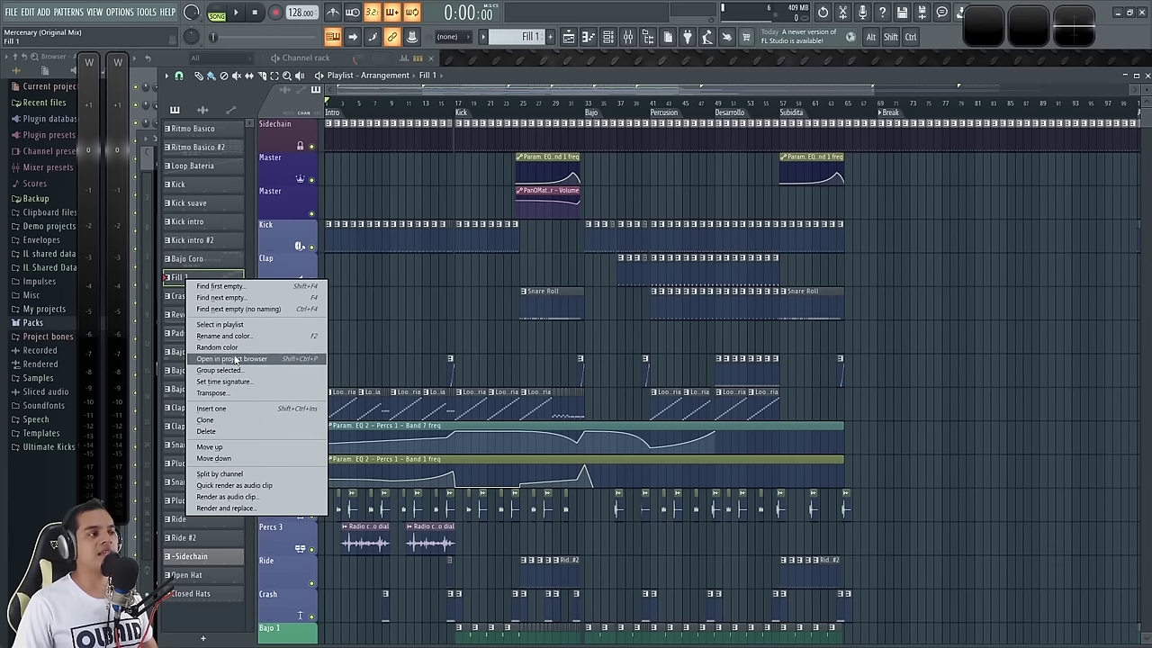
click(220, 325)
scroll(450, 329, up, 4)
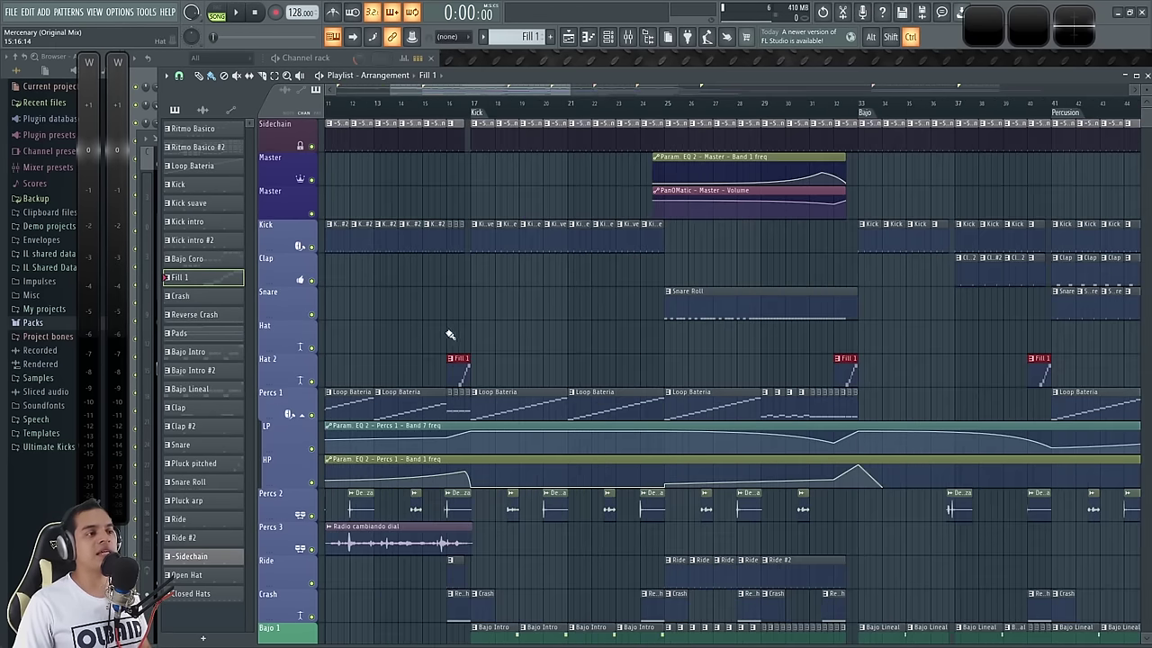
scroll(459, 371, down, 4)
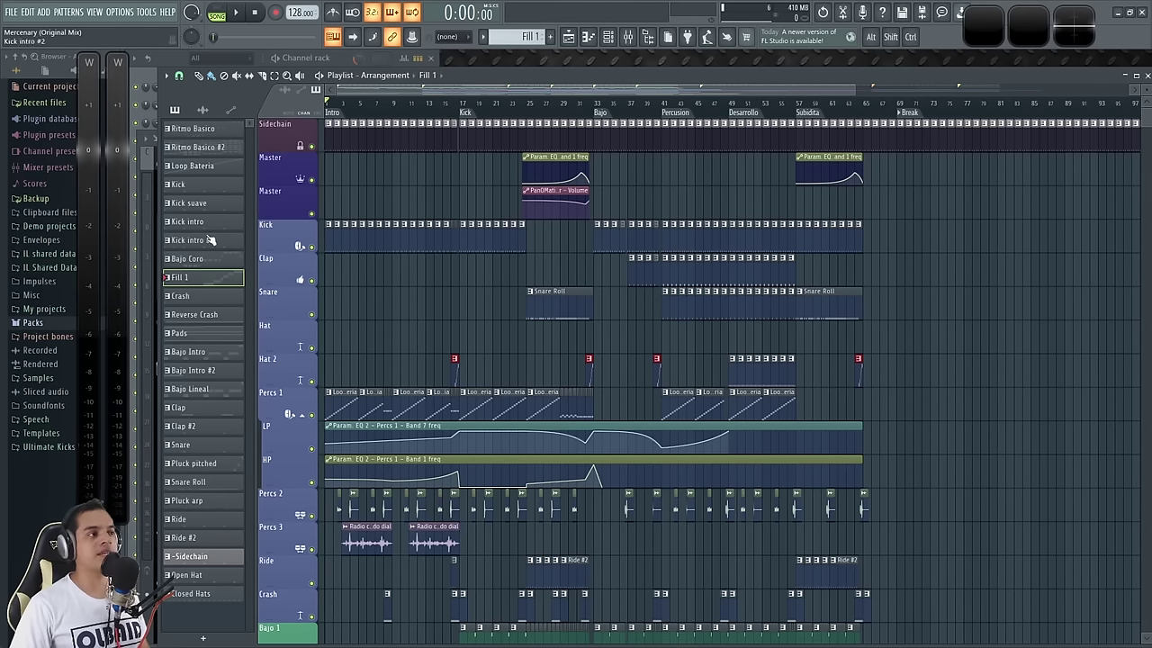
Select every clip of the VEC5 Downlifter 020 sample in the playlist from its entry among the picker's audio clips.
click(203, 109)
right_click(187, 168)
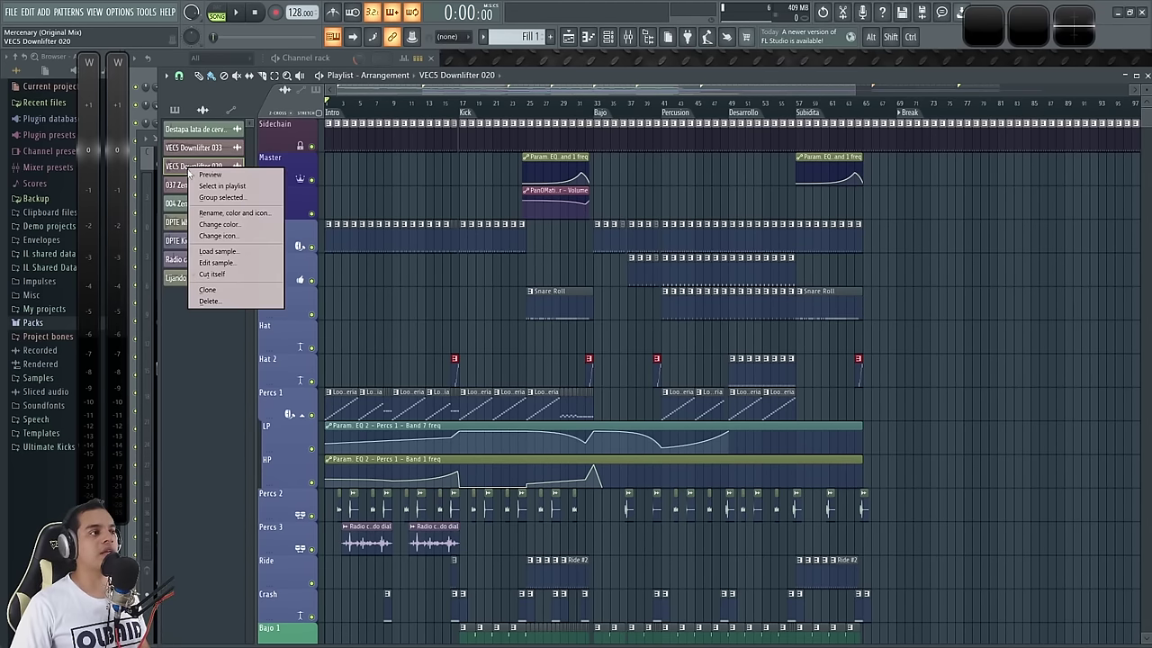
click(232, 186)
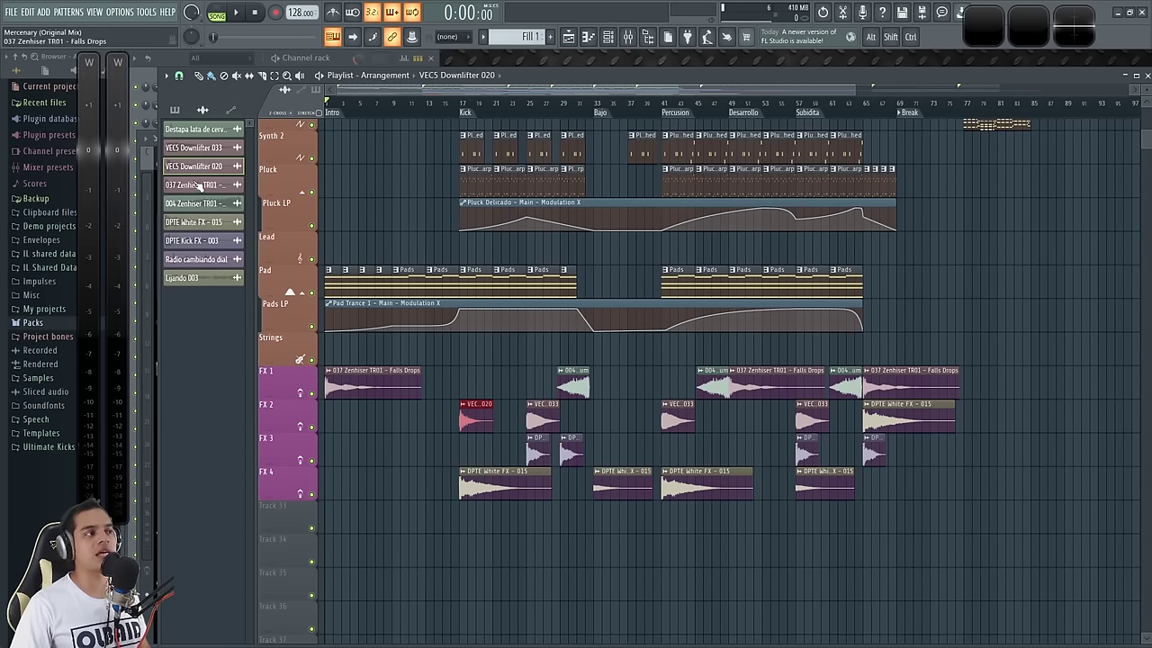
Show the automation clips in the picker and examine how they are laid out across the playlist tracks.
click(230, 109)
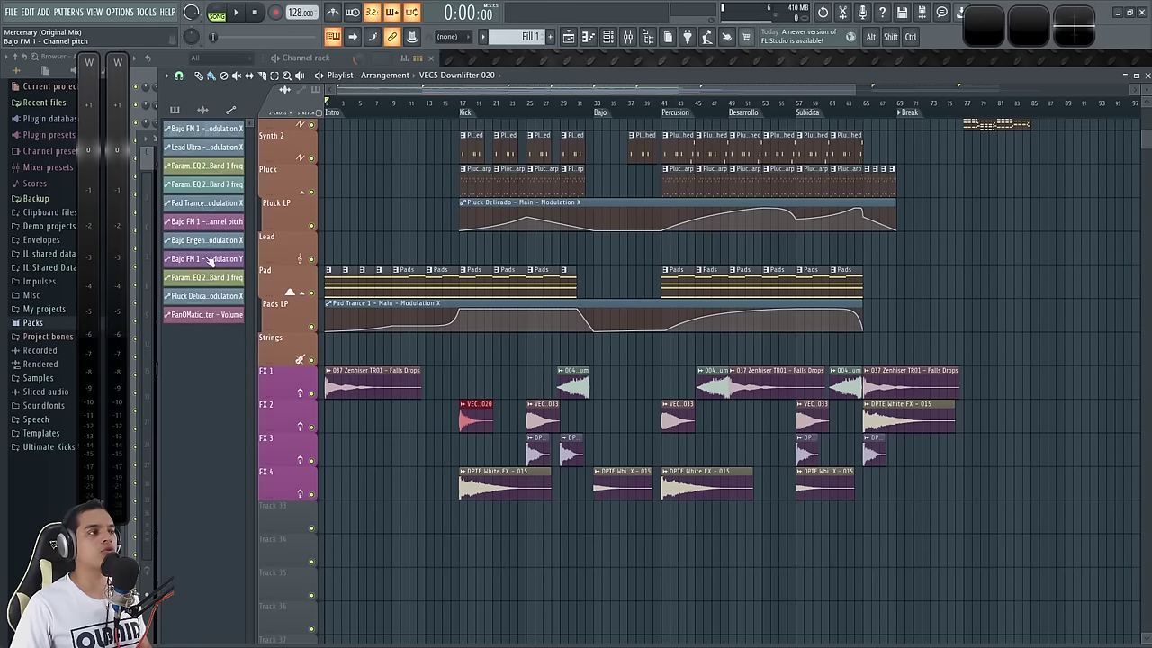
scroll(349, 223, down, 3)
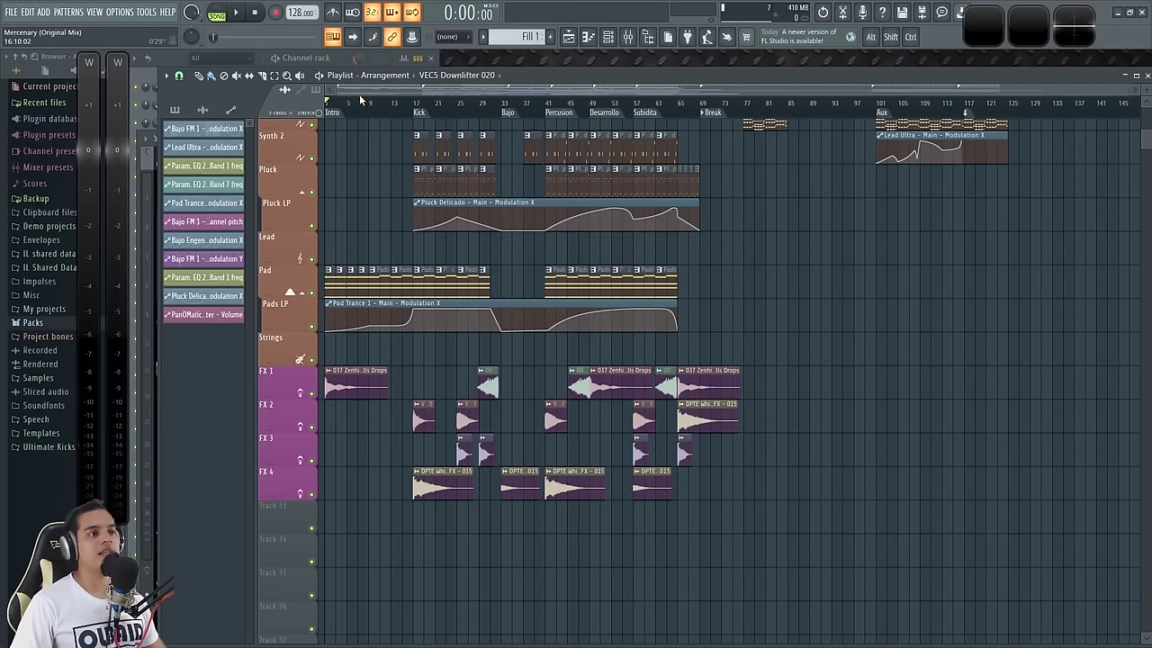
scroll(393, 259, up, 6)
scroll(393, 258, up, 1)
scroll(392, 258, up, 5)
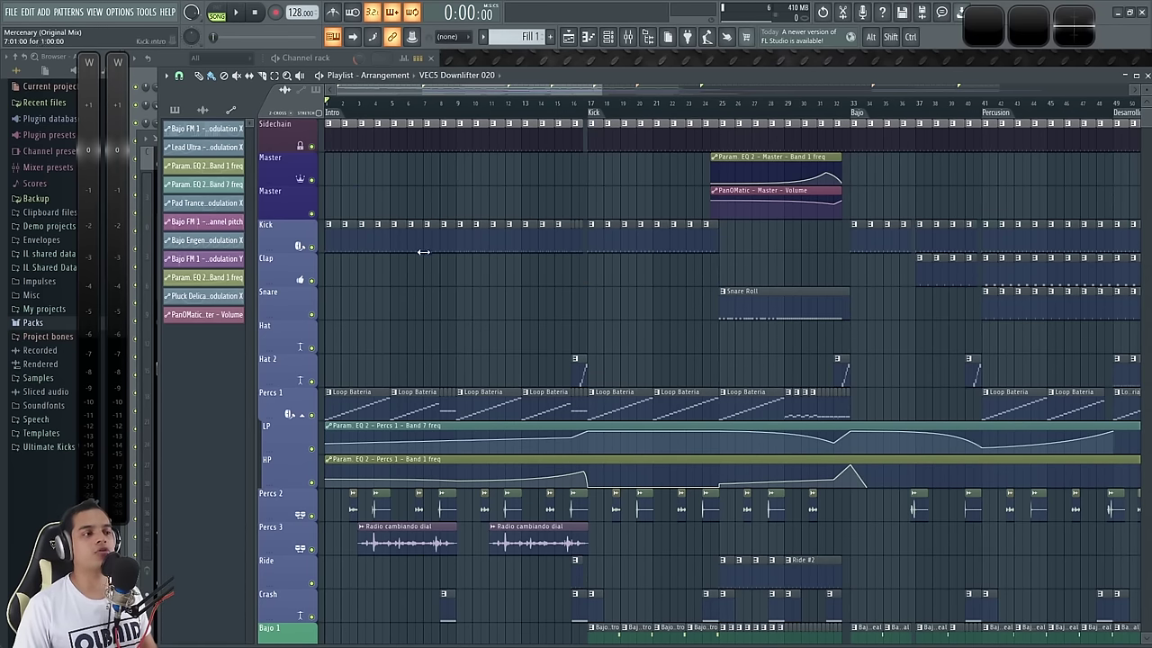
Increase the height of the Bajo 2 playlist track to enlarge its Bajo FM 1 - Main - Modulation X automation curve.
scroll(428, 348, down, 5)
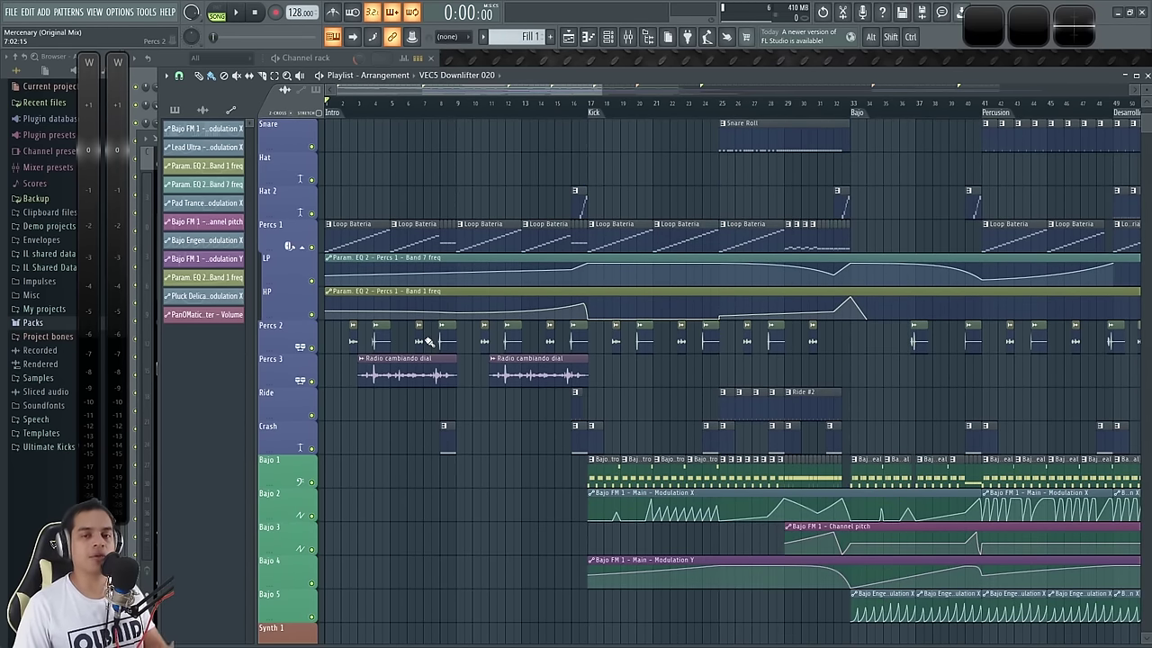
scroll(428, 342, down, 4)
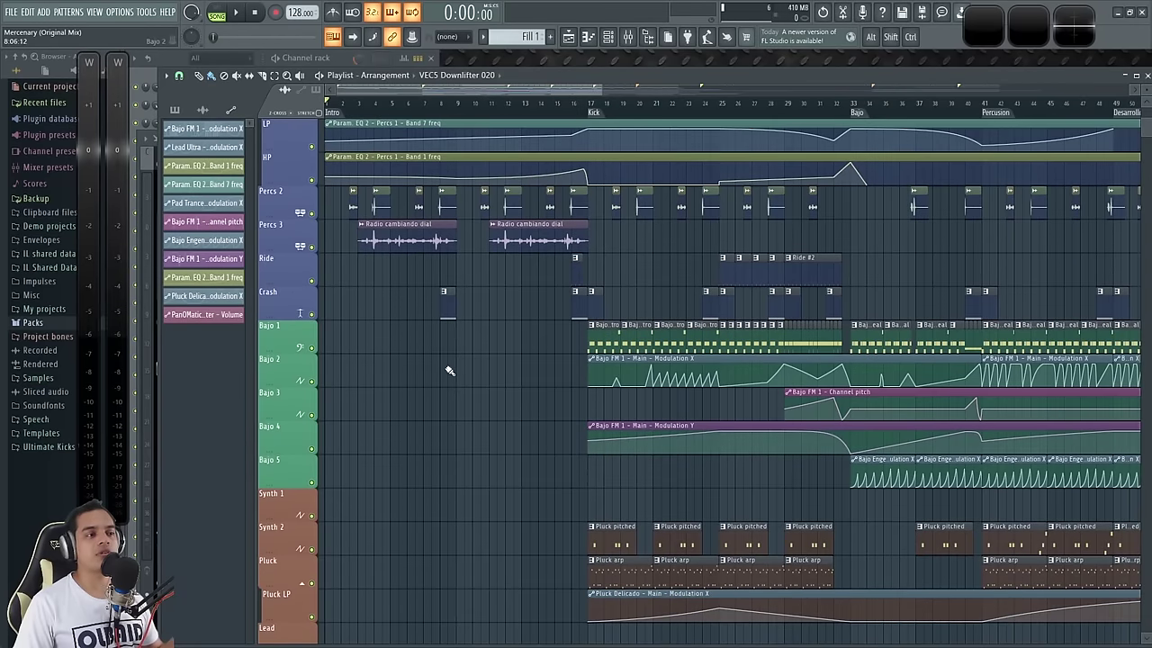
scroll(437, 401, up, 3)
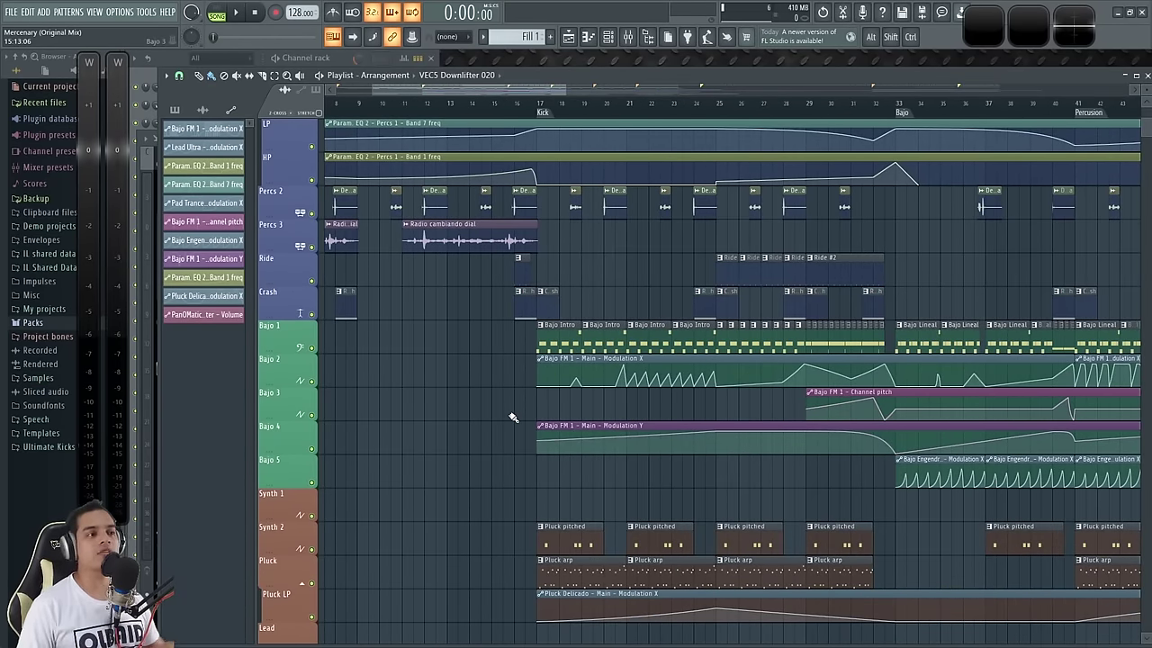
scroll(576, 405, up, 3)
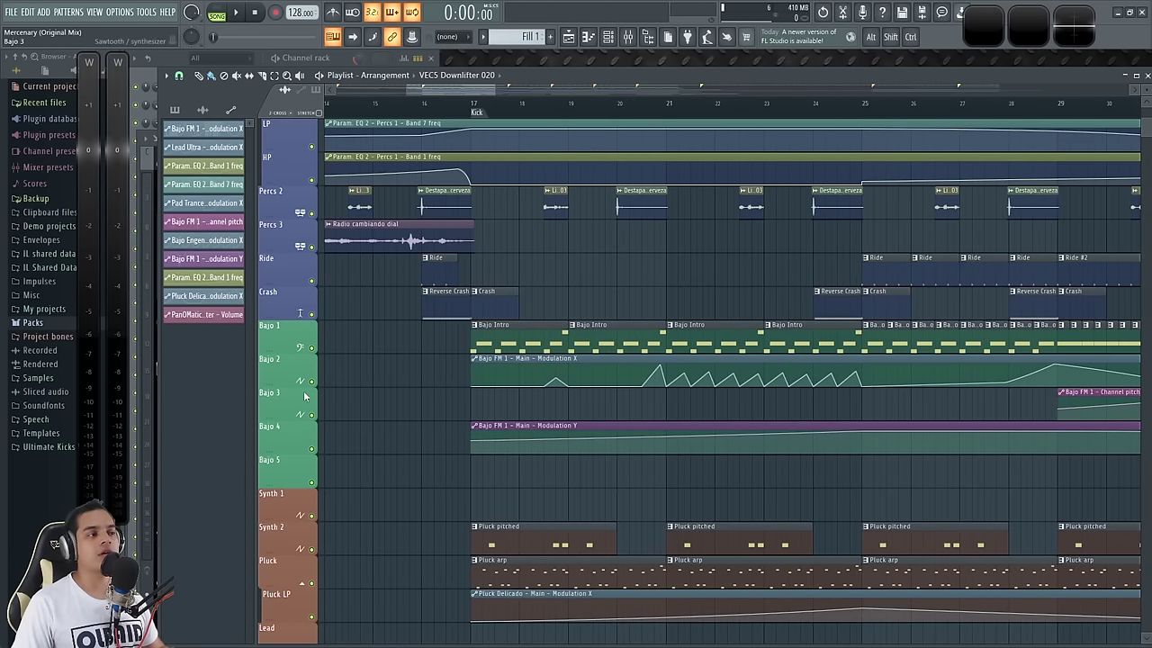
drag(287, 387, 287, 461)
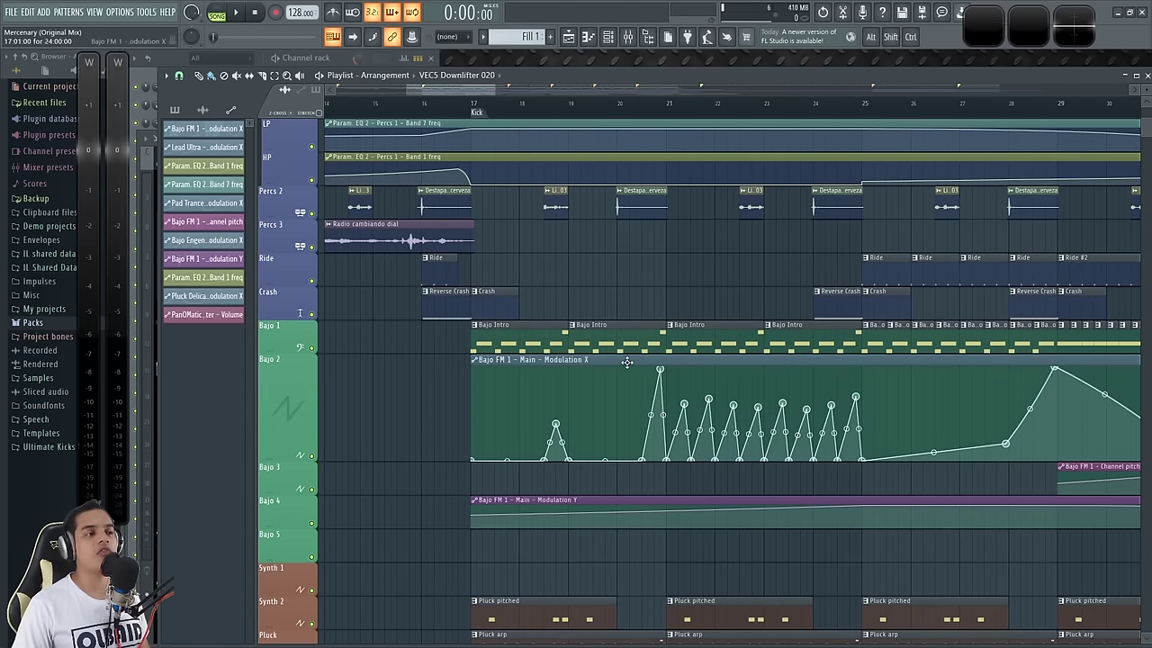
Open the settings of the Bajo FM 1 - Main - Modulation X automation clip and reposition its window over the playlist.
double_click(627, 362)
drag(404, 220, 532, 89)
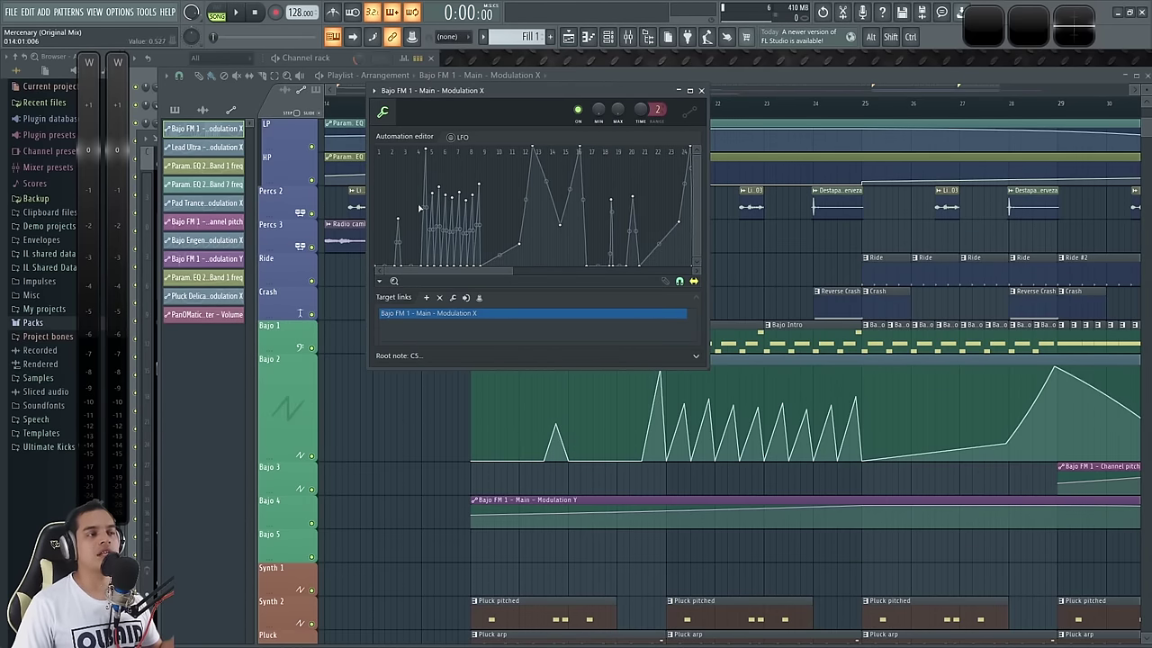
drag(534, 91, 509, 108)
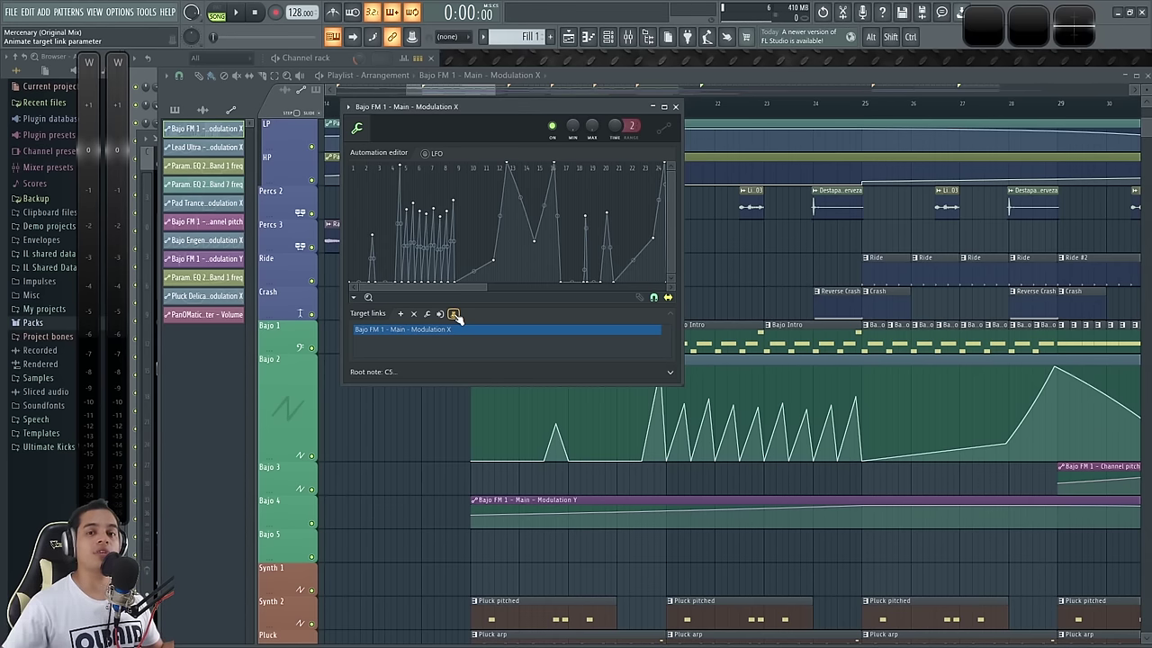
Open the Bajo FM 1 Sytrus plugin from the automation clip's target link, place both windows side by side, and close the plugin.
click(453, 314)
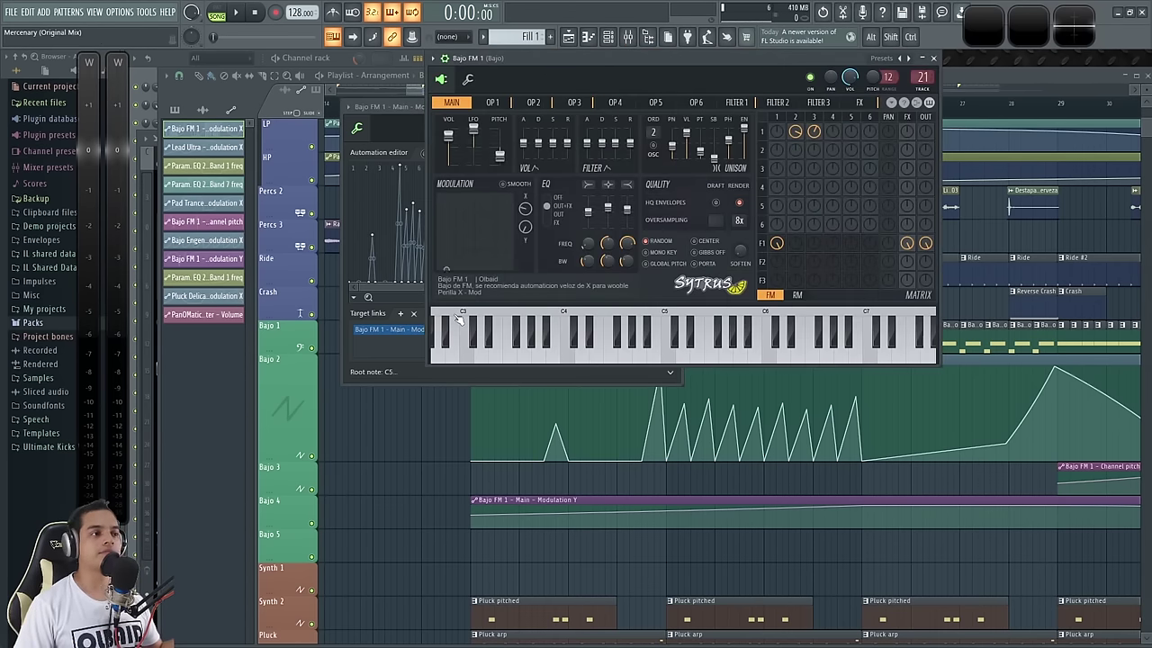
drag(583, 58, 720, 112)
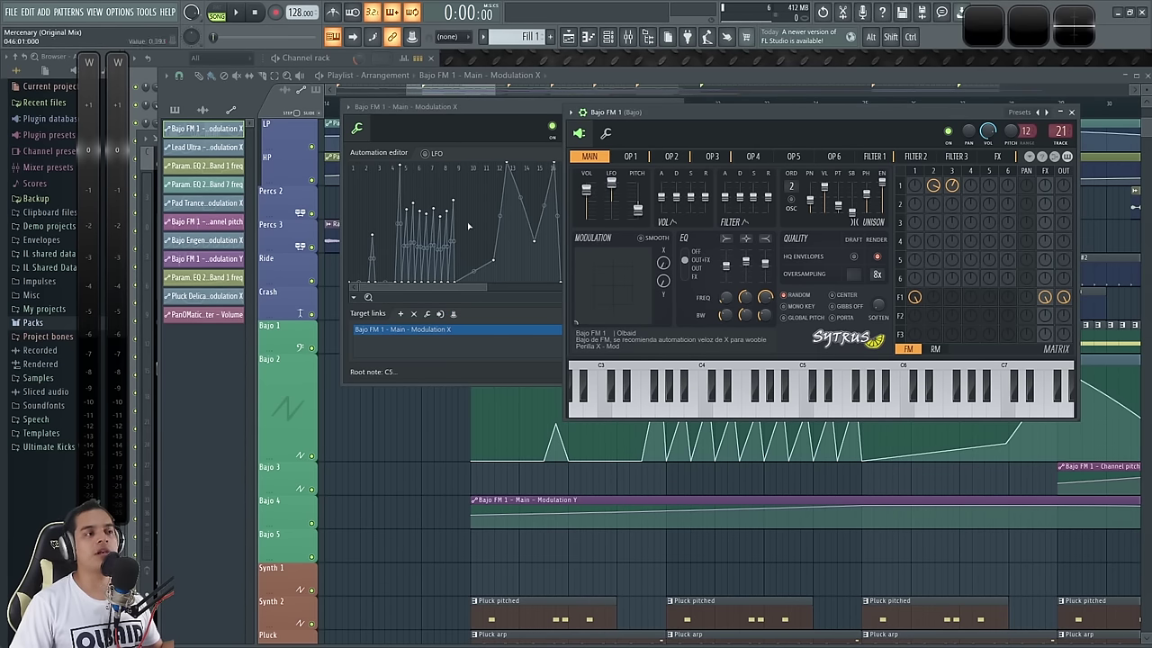
drag(457, 107, 341, 150)
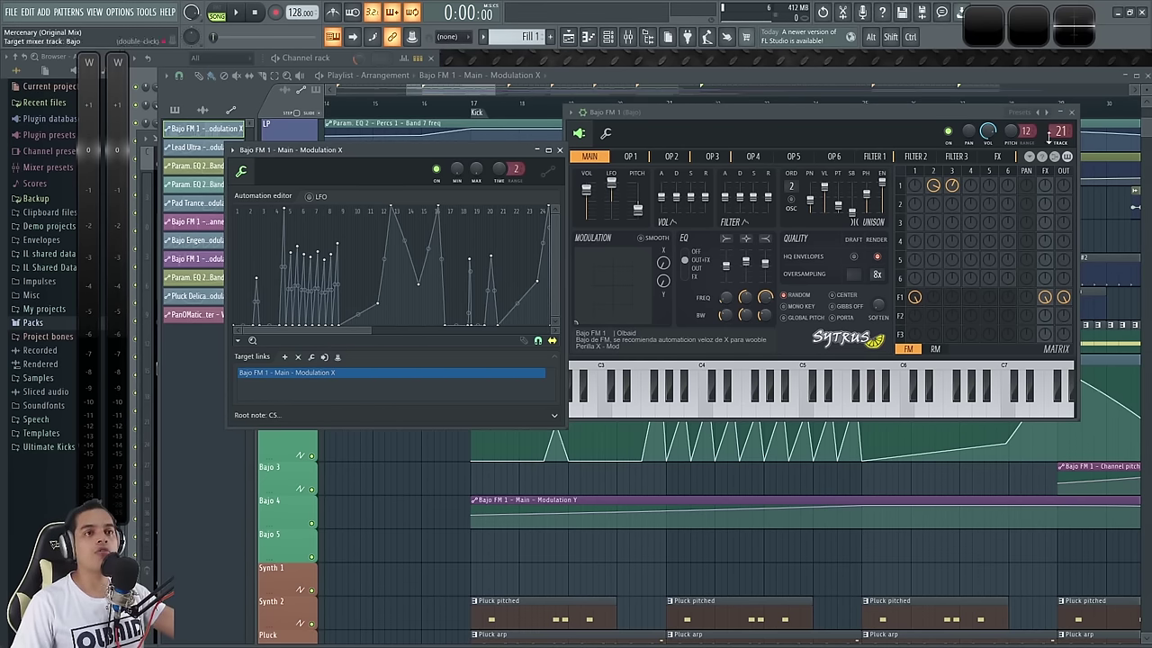
click(1071, 113)
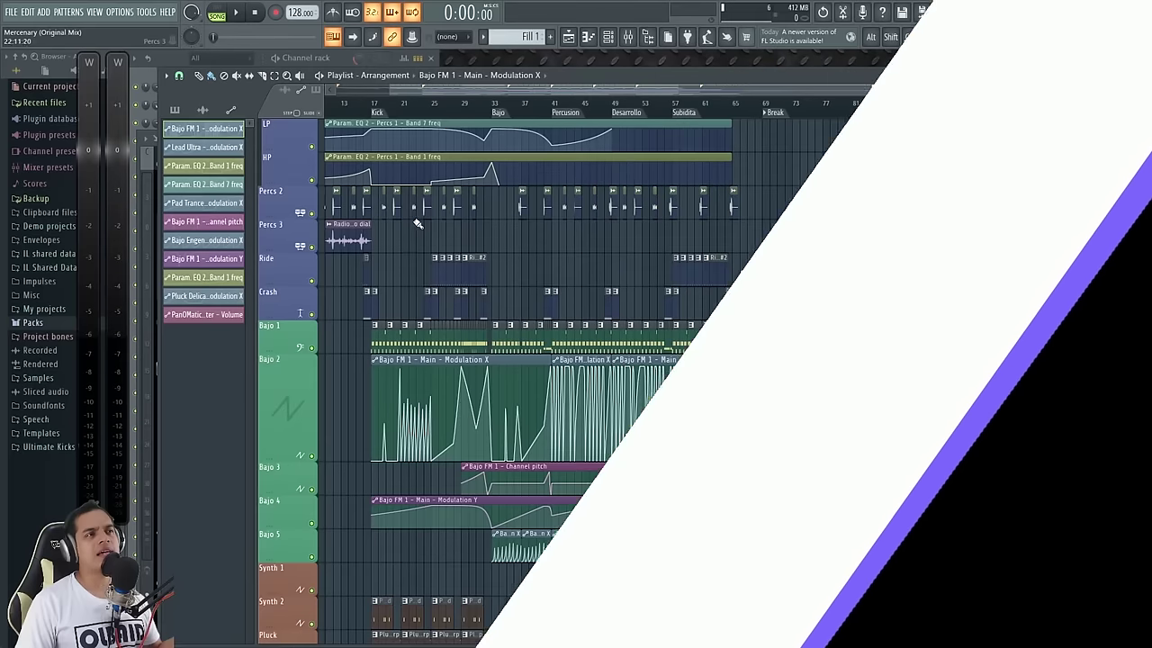
Play the arrangement from the Percusion marker at bar 41 for a few bars and stop playback.
scroll(423, 227, up, 5)
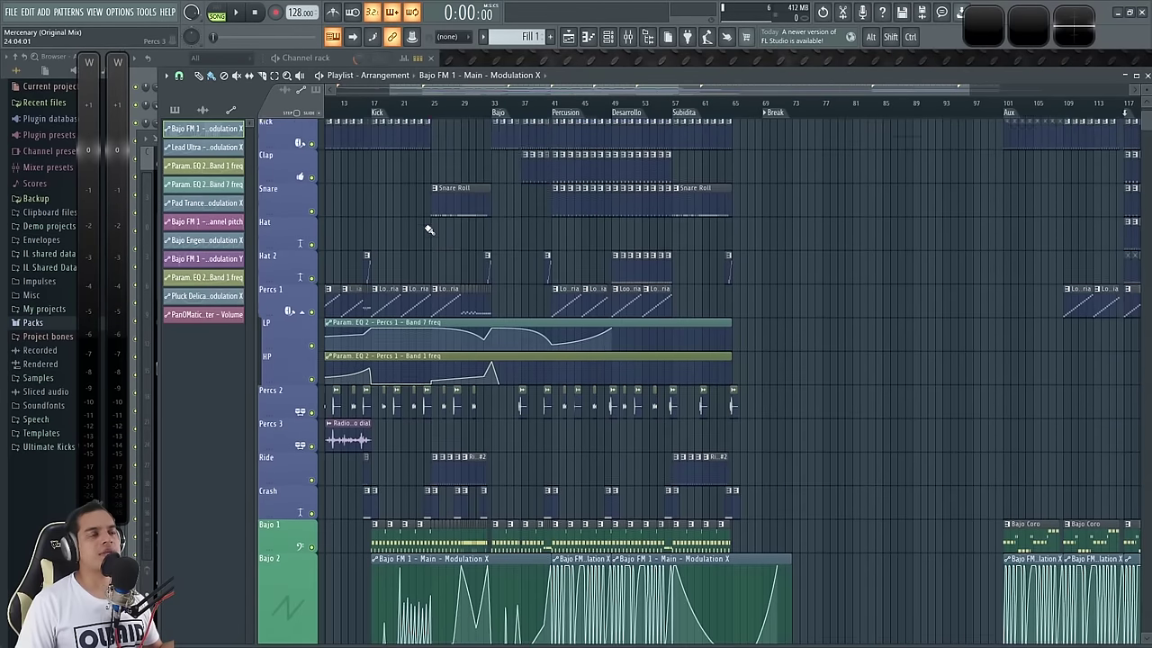
scroll(565, 322, up, 8)
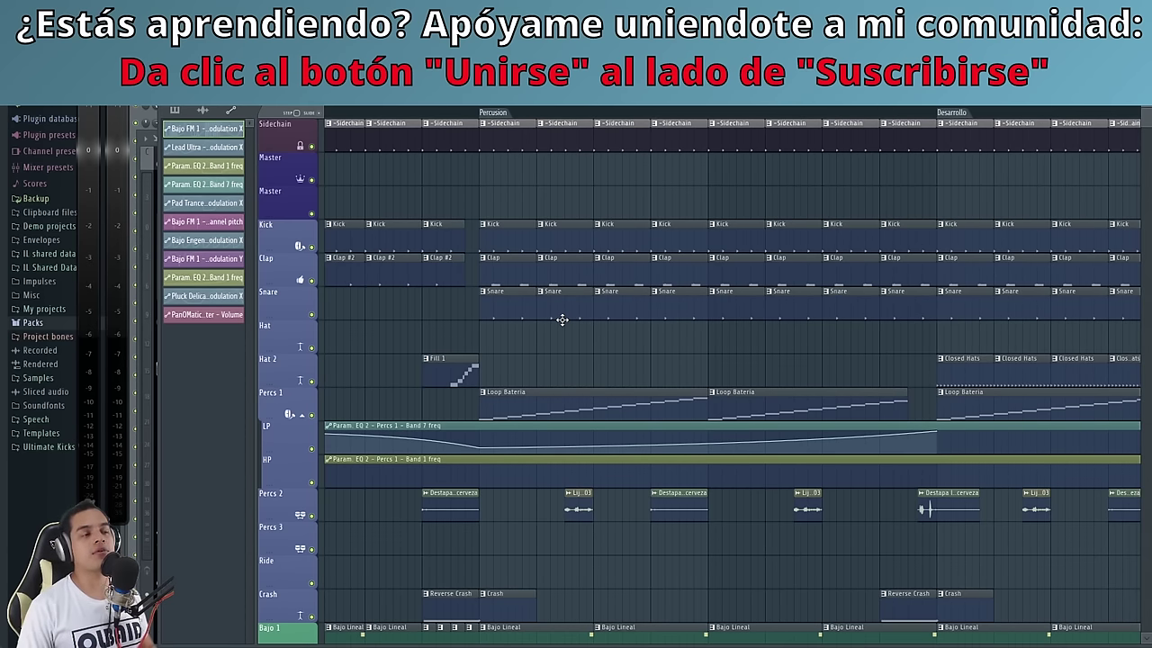
scroll(596, 331, up, 2)
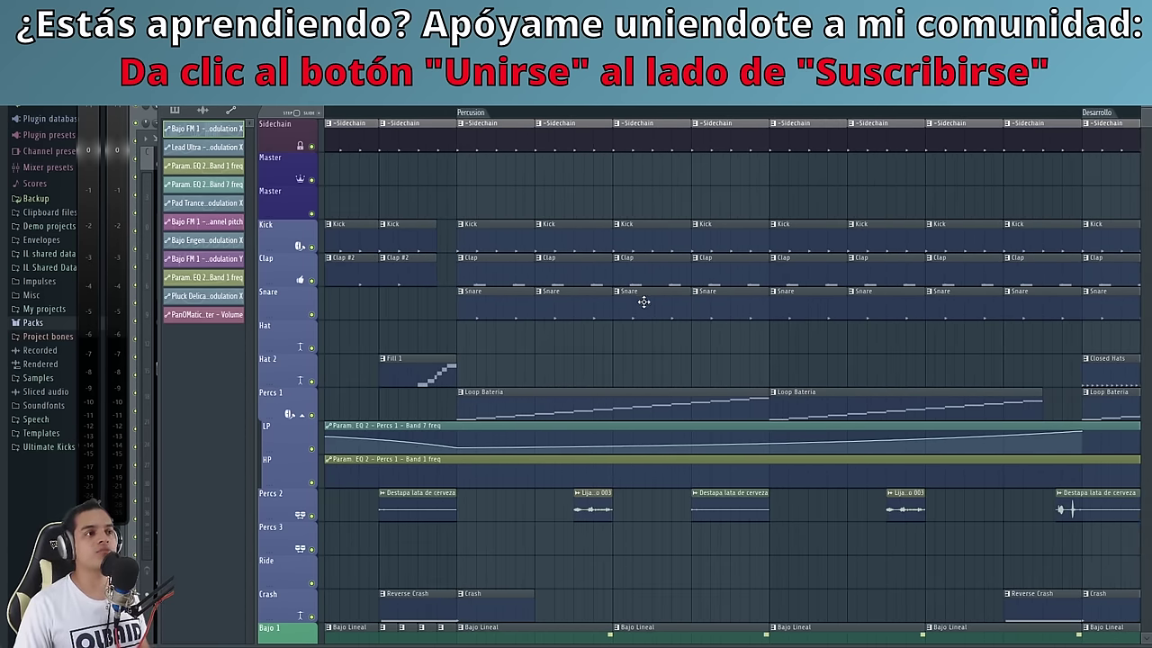
scroll(678, 231, up, 3)
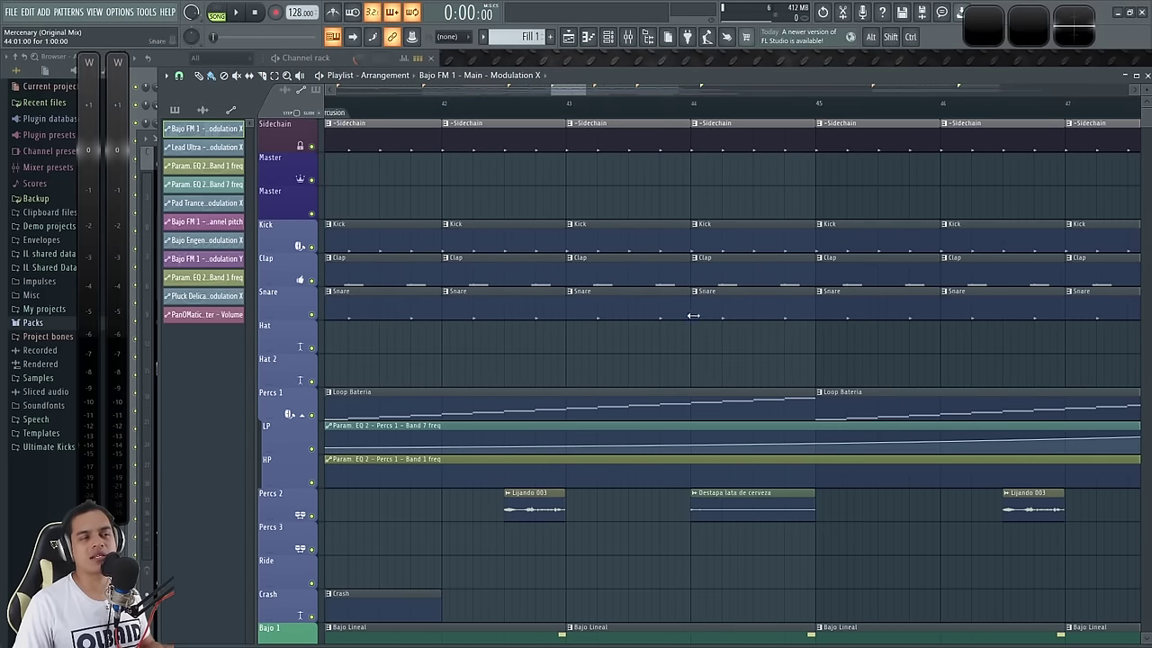
scroll(739, 344, down, 1)
scroll(757, 339, up, 1)
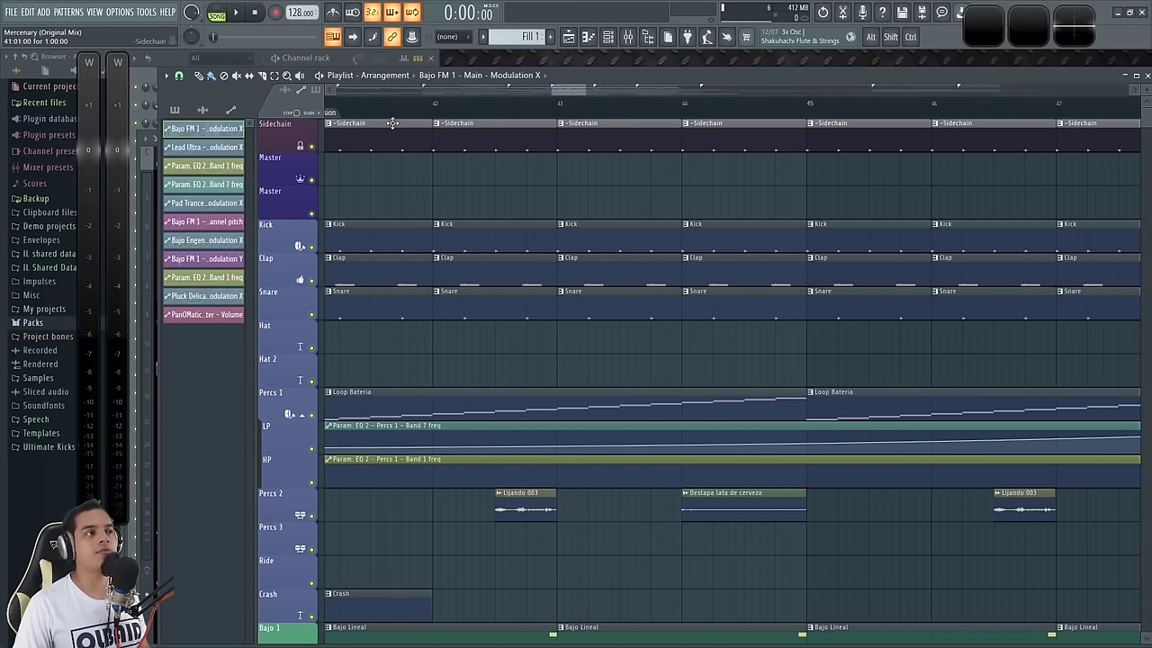
scroll(393, 126, down, 1)
key(space)
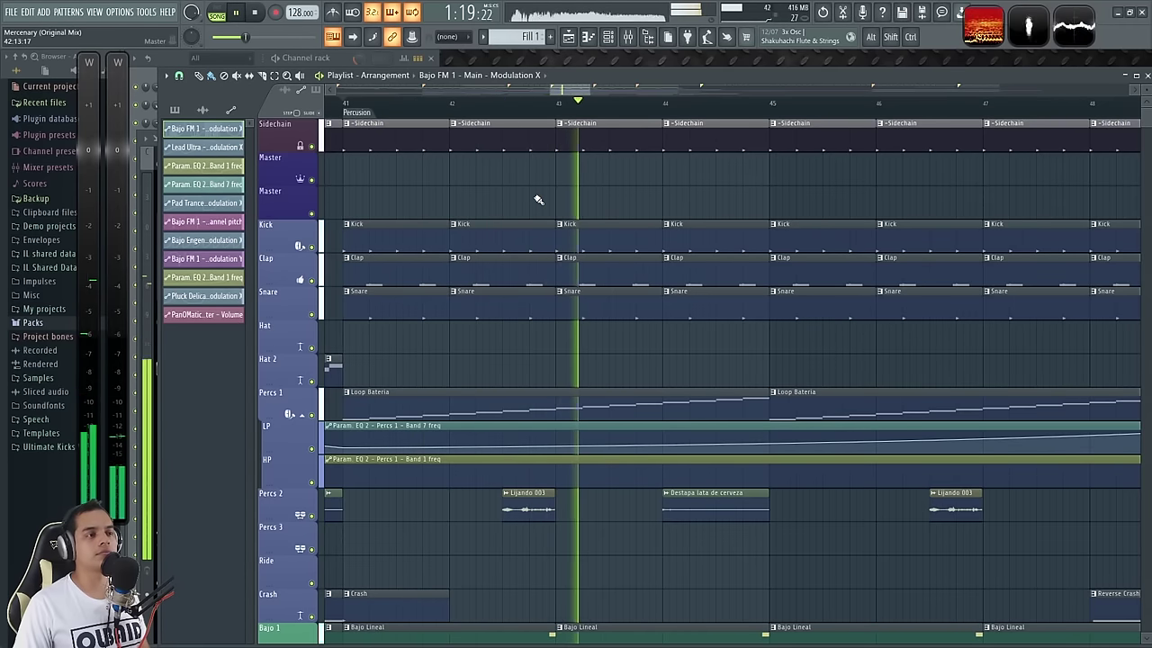
drag(694, 336, 656, 348)
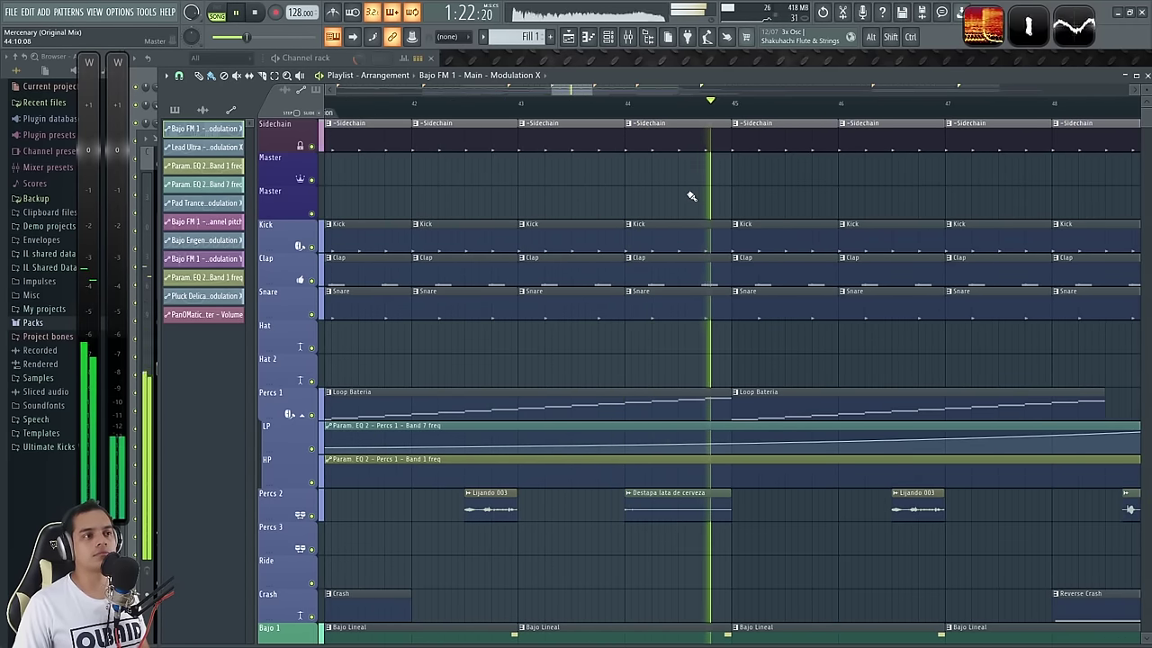
key(space)
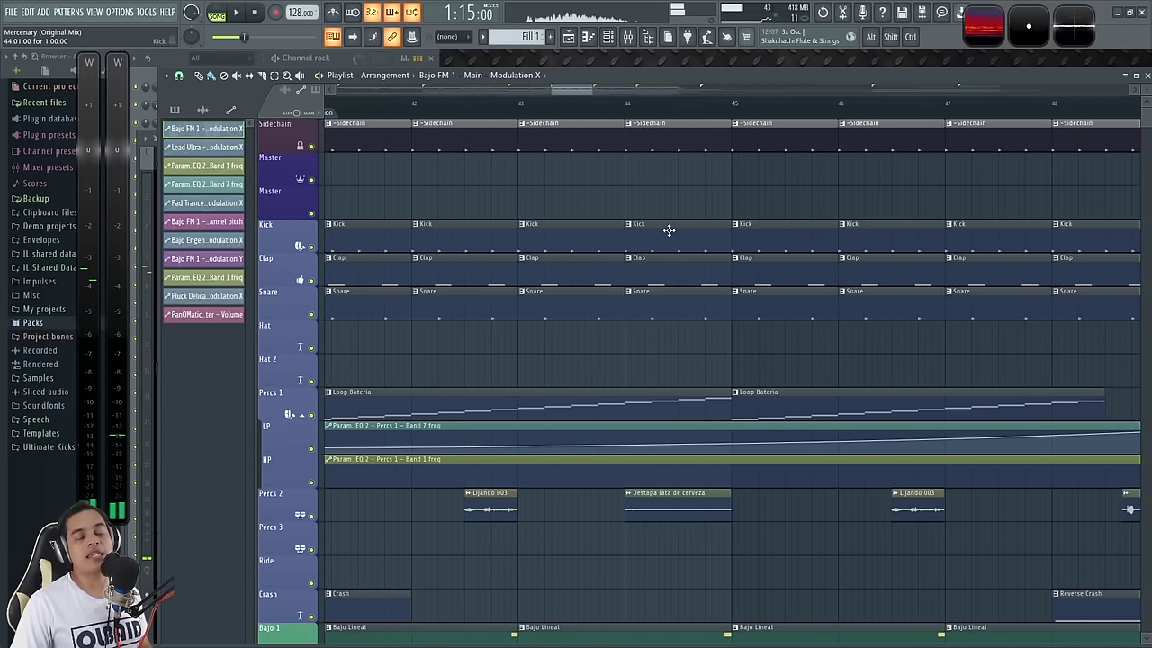
Make the Kick pattern clip at bar 44 unique so it has its own separate pattern.
click(656, 239)
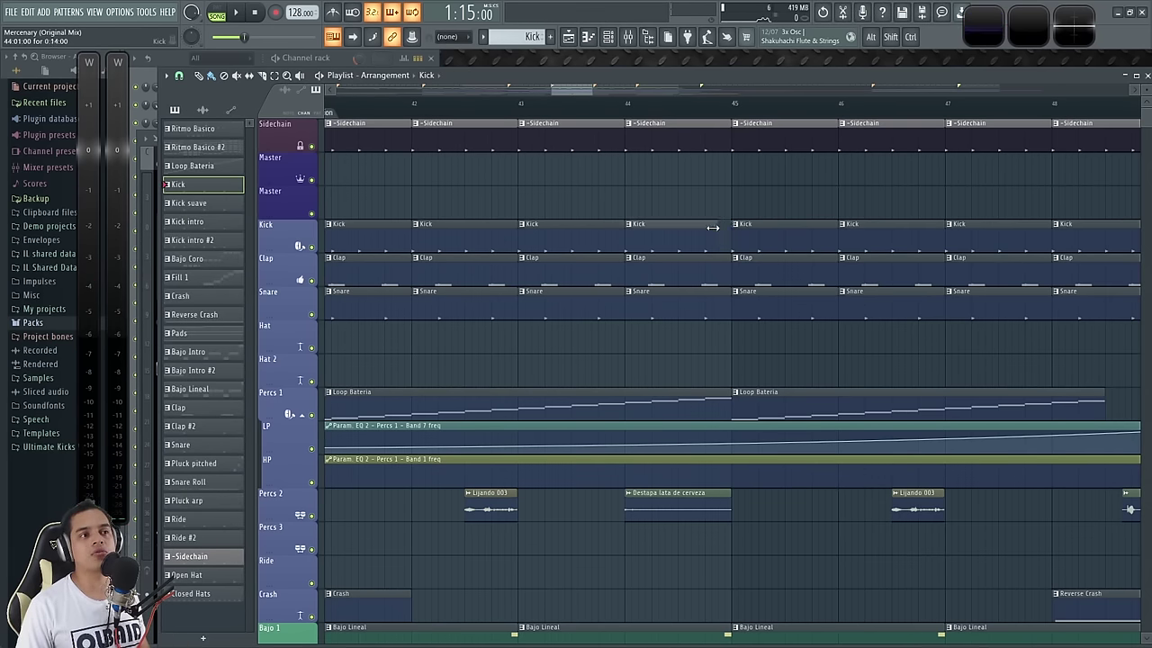
drag(699, 230, 730, 237)
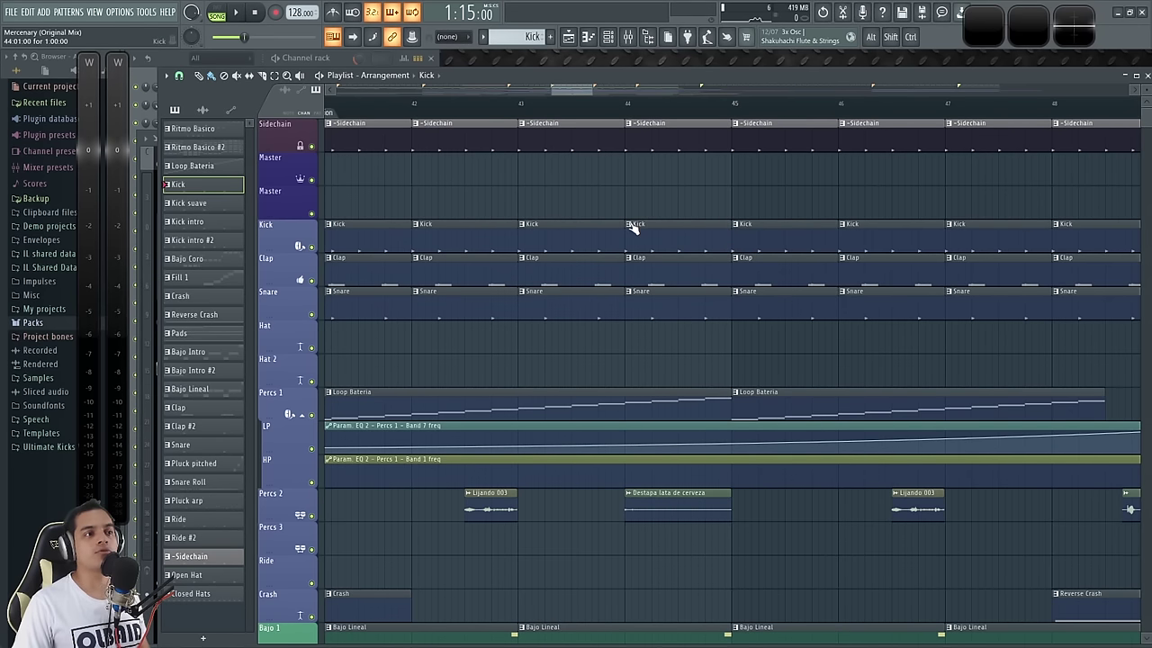
click(630, 224)
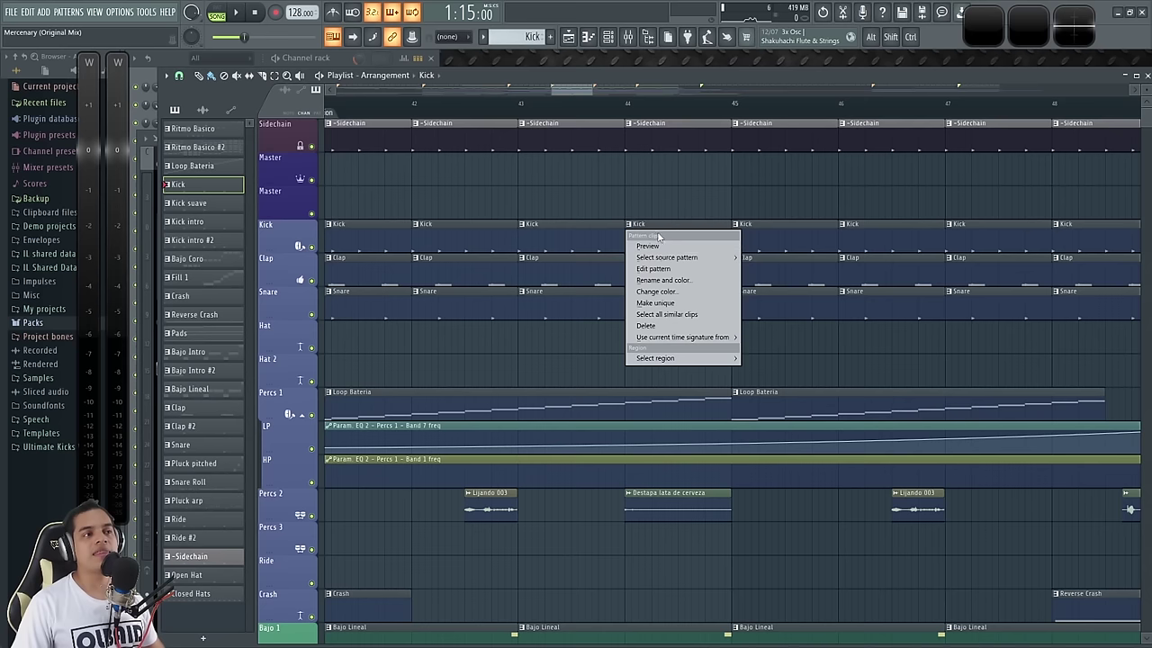
click(674, 305)
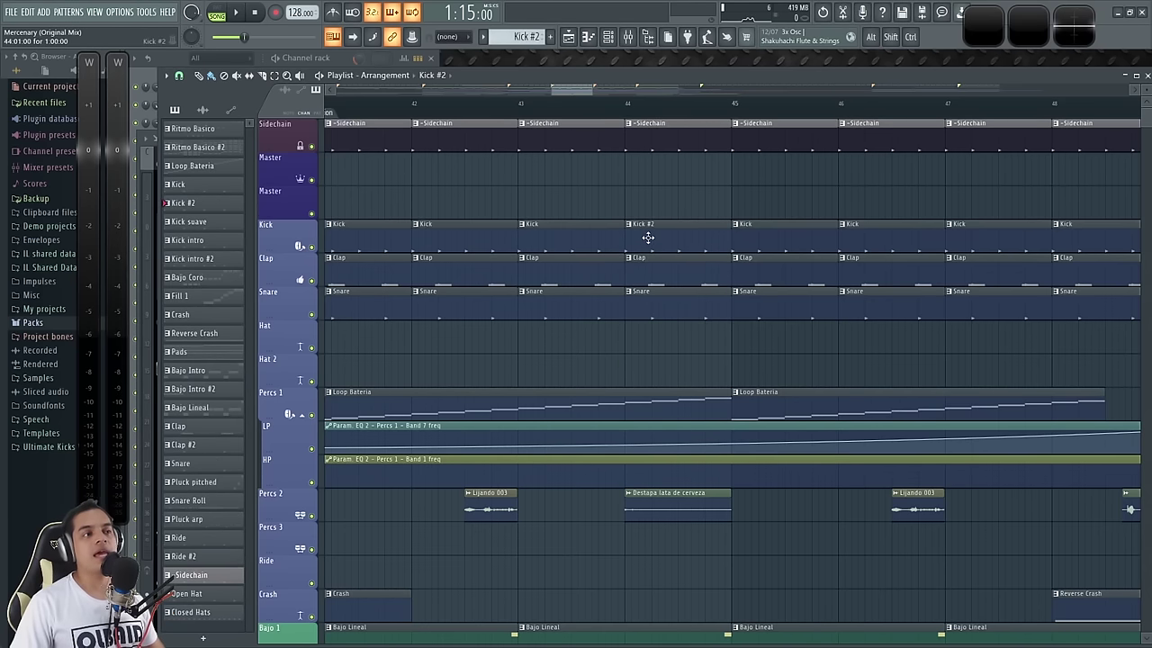
Select all clips of the Kick #2 pattern in the playlist from its picker entry and view the whole arrangement.
right_click(193, 203)
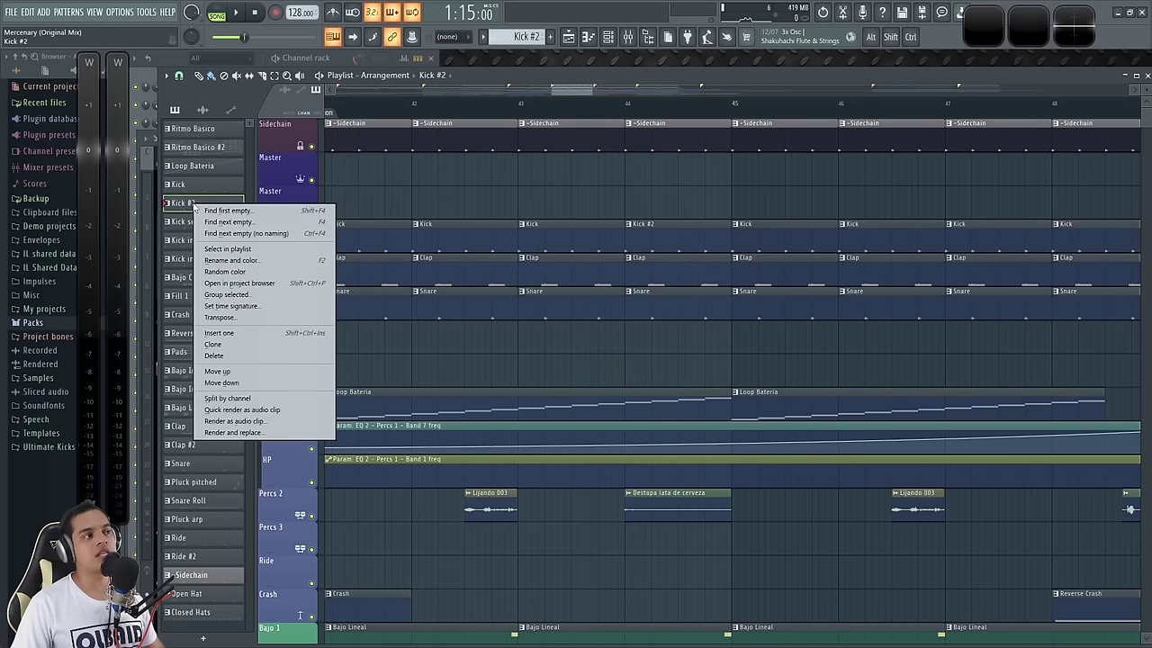
click(217, 248)
ctrl+scroll(468, 324, down, 12)
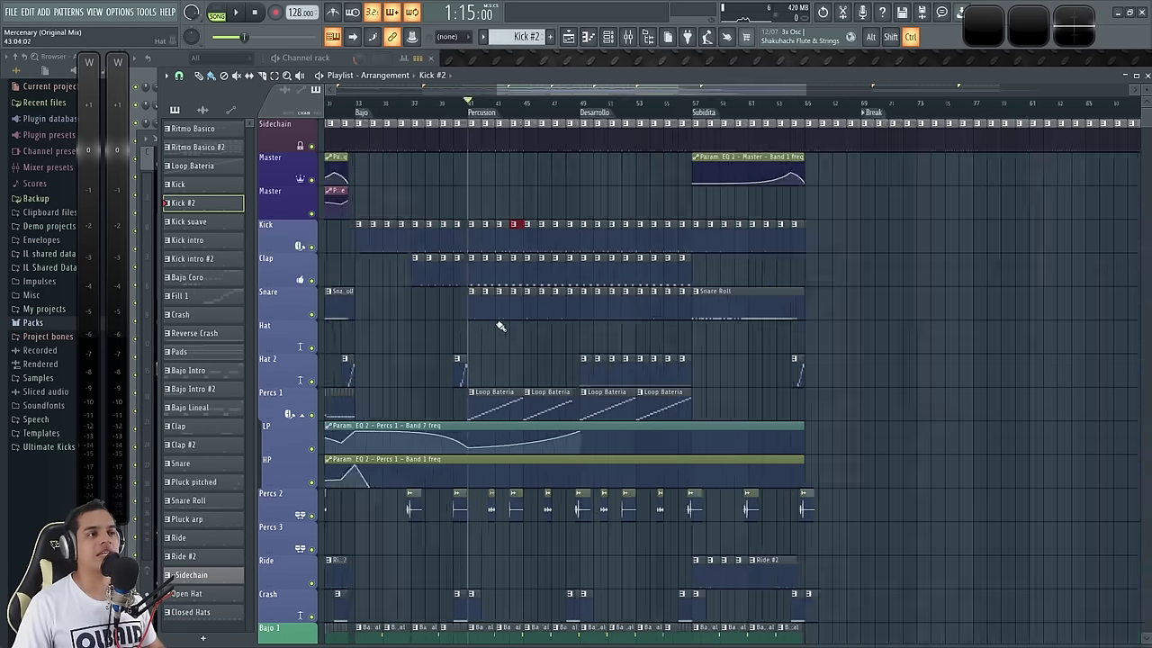
scroll(527, 185, up, 10)
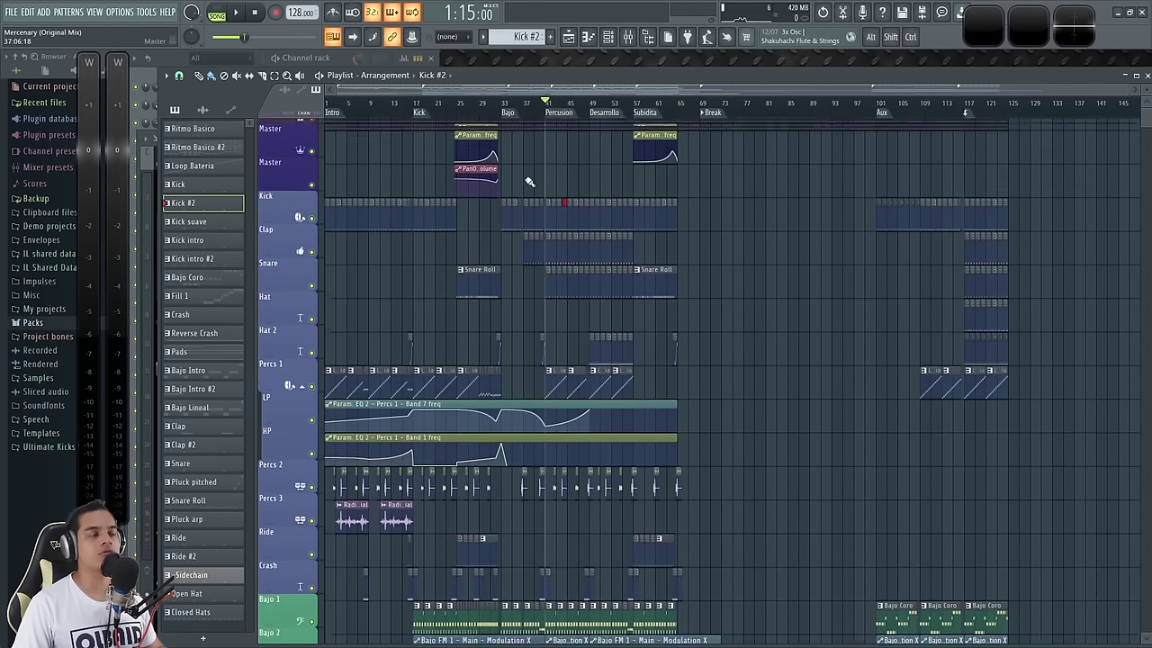
Open the Kick #2 pattern in the piano roll and lengthen its four C5 notes to half a beat each.
double_click(686, 240)
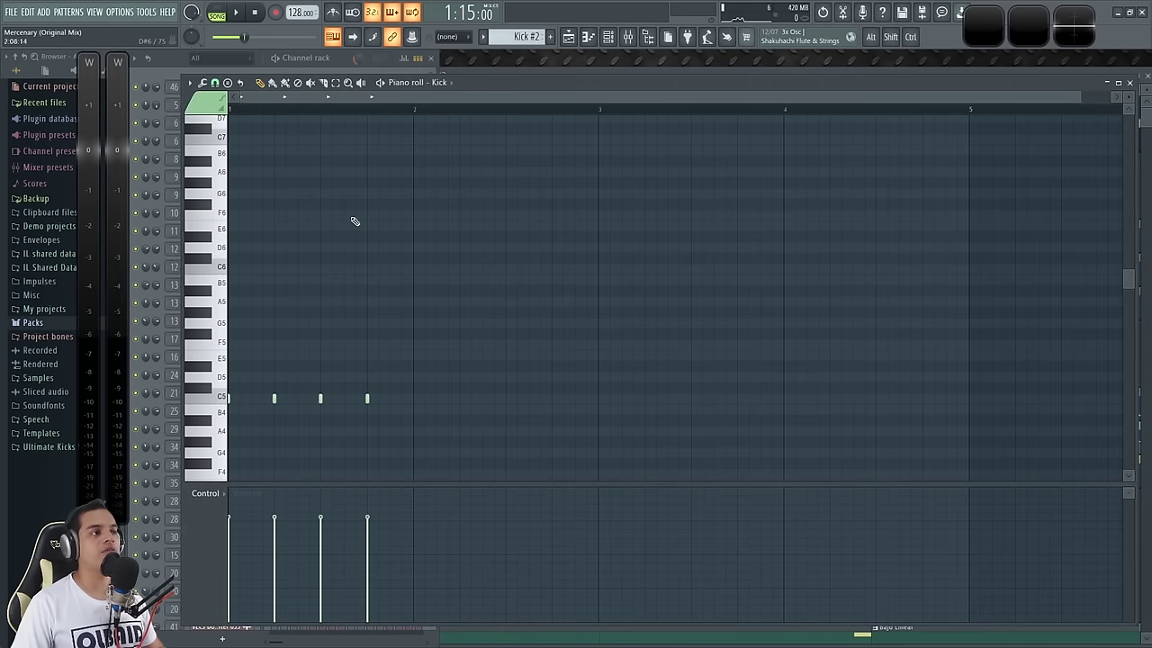
scroll(314, 141, up, 4)
drag(663, 383, 296, 406)
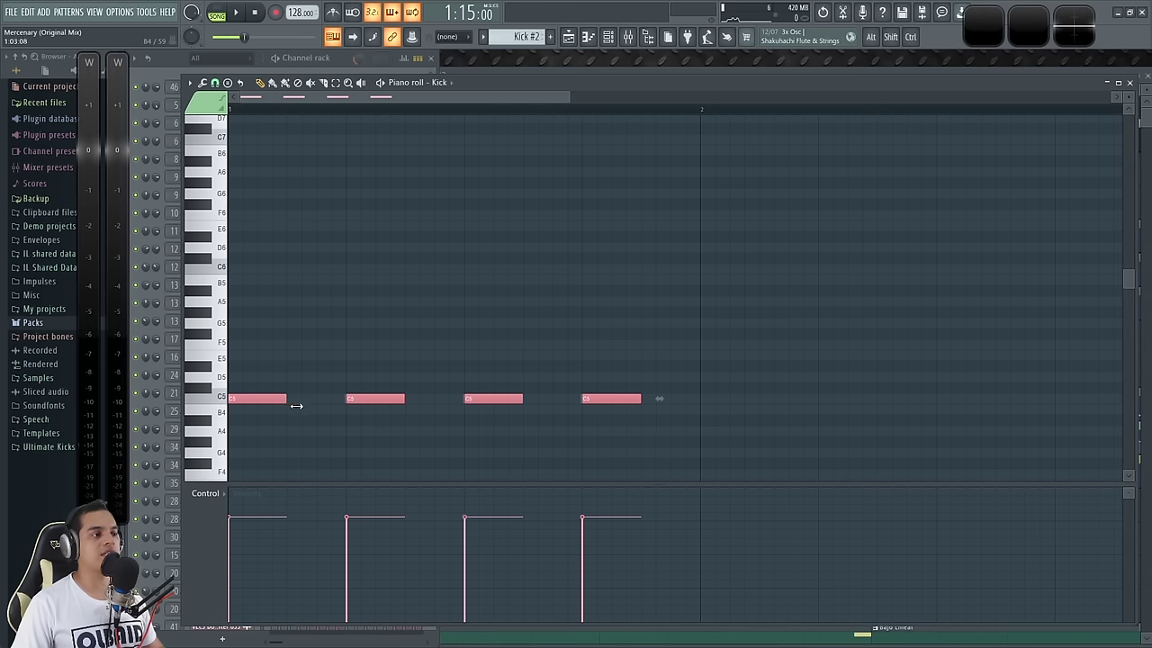
Add C5 kick notes on the offbeats after the third and fourth beats of Kick #2 and close the piano roll.
click(343, 380)
click(531, 399)
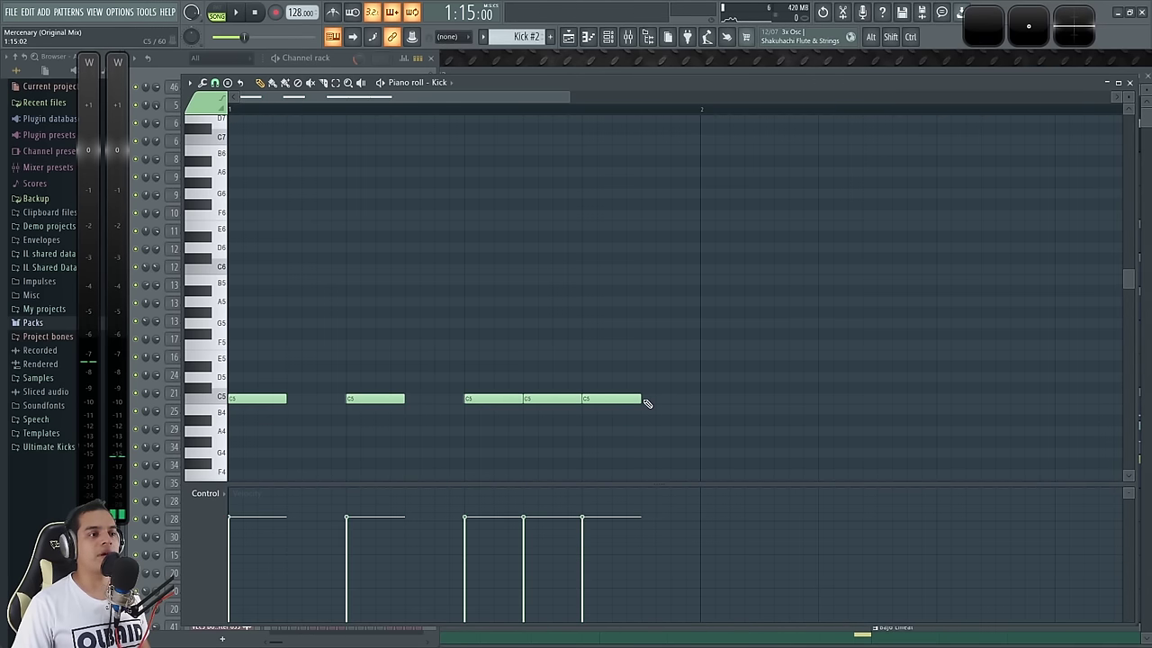
click(648, 399)
ctrl+shift+click(556, 398)
drag(699, 387, 681, 437)
drag(518, 565, 662, 563)
right_click(198, 539)
click(225, 552)
drag(531, 515, 551, 497)
drag(651, 593, 649, 614)
click(1131, 84)
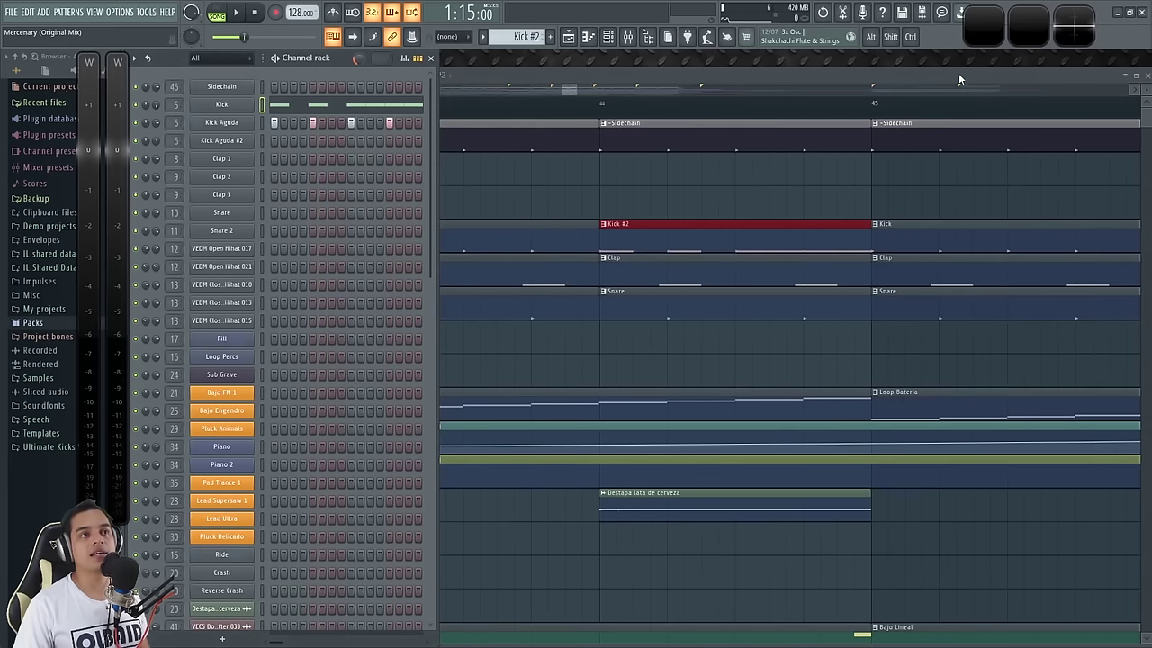
Play the arrangement from bar 41 through bar 44 to hear the edited Kick #2 clip in context.
click(961, 78)
scroll(640, 203, down, 6)
drag(605, 203, 738, 203)
click(443, 106)
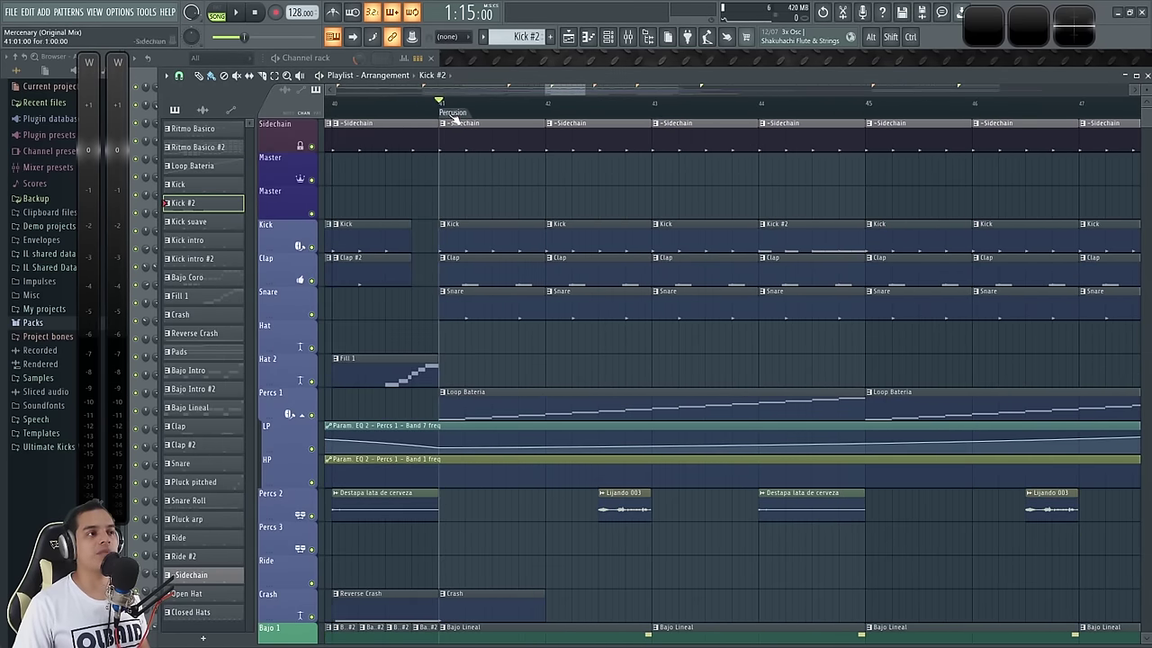
key(space)
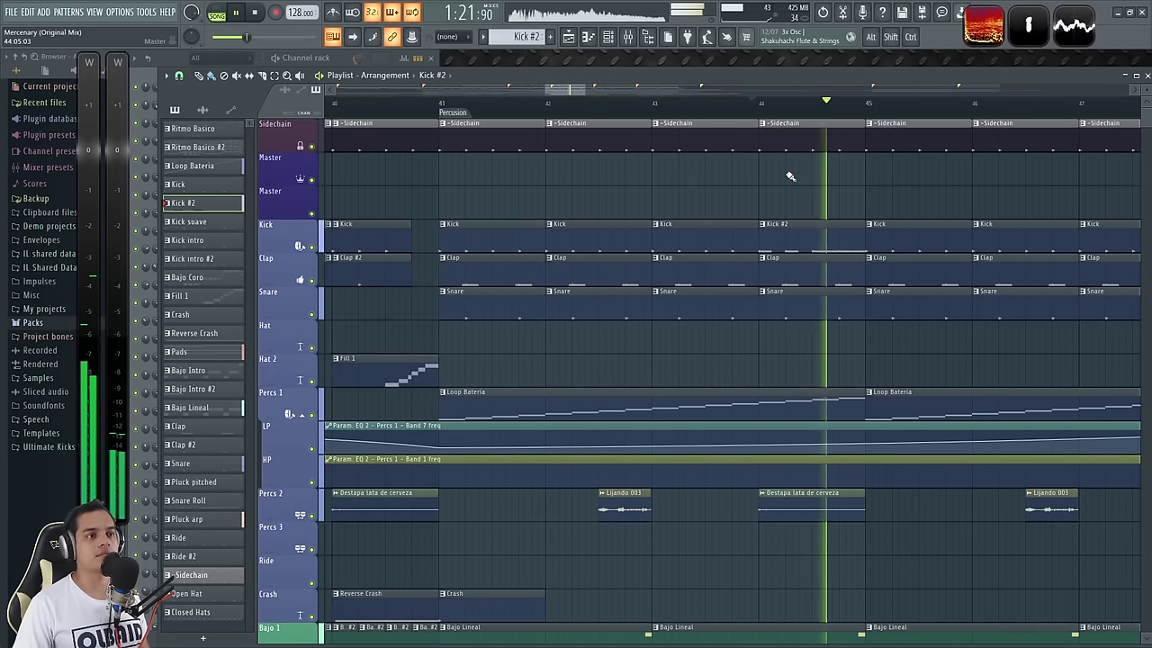
key(space)
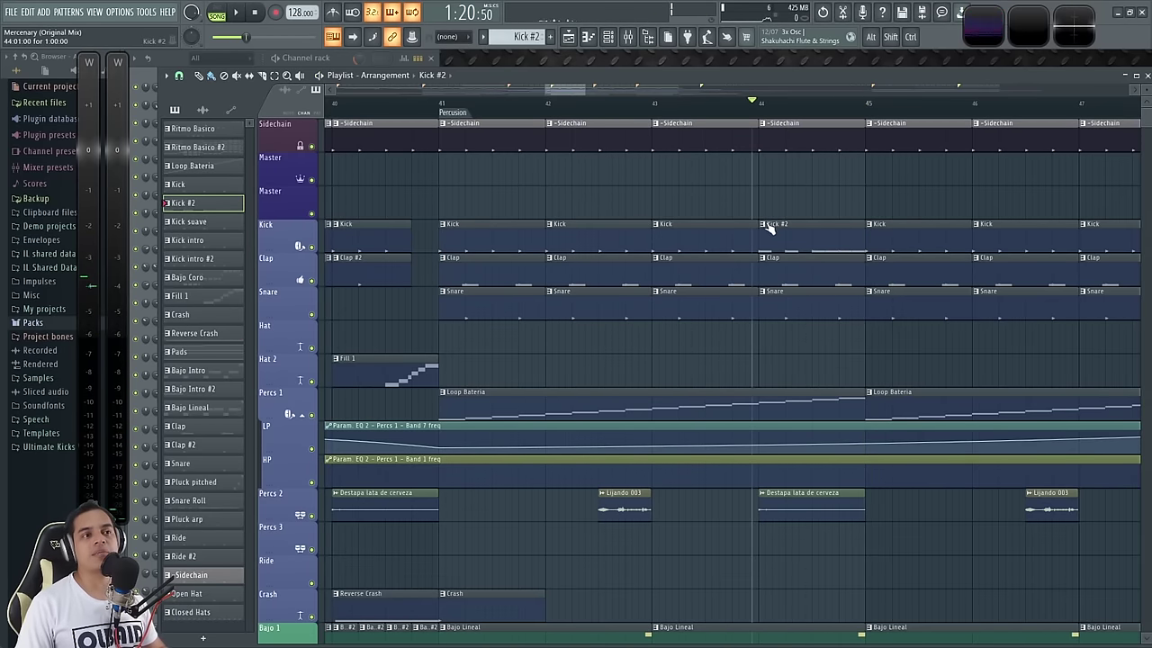
Look over the arrangement's drum, bass, synth and FX tracks around the Percusion section.
scroll(771, 225, right, 5)
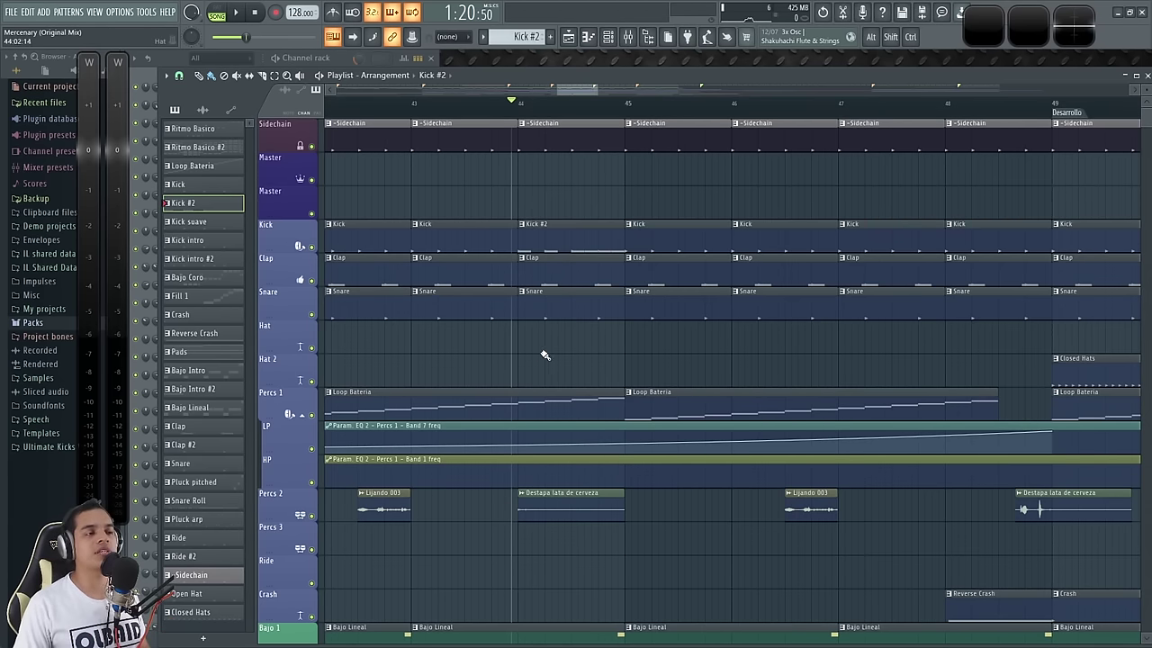
scroll(540, 352, down, 3)
scroll(526, 349, down, 6)
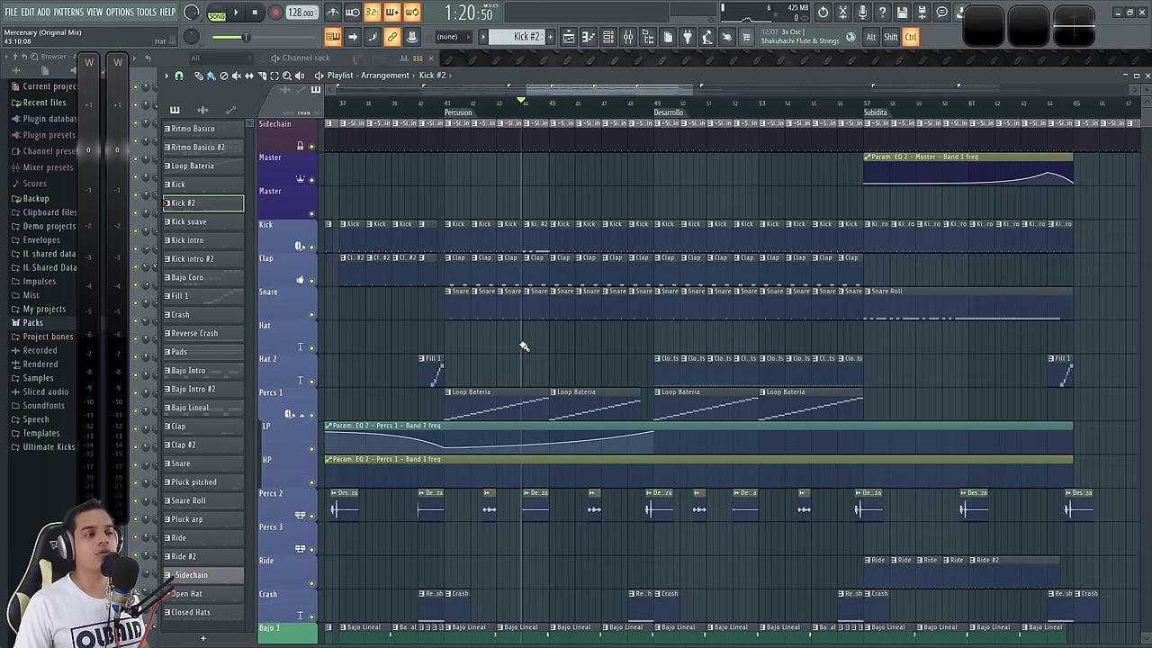
ctrl+scroll(531, 320, up, 3)
ctrl+scroll(529, 315, down, 8)
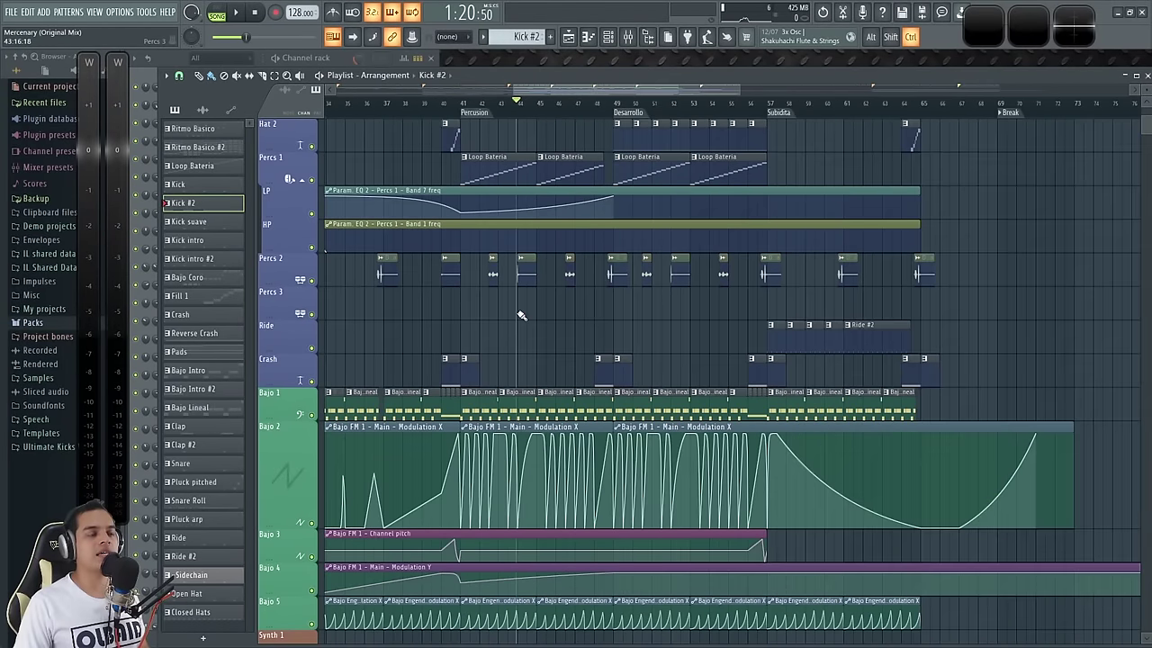
scroll(450, 288, down, 6)
scroll(441, 288, up, 10)
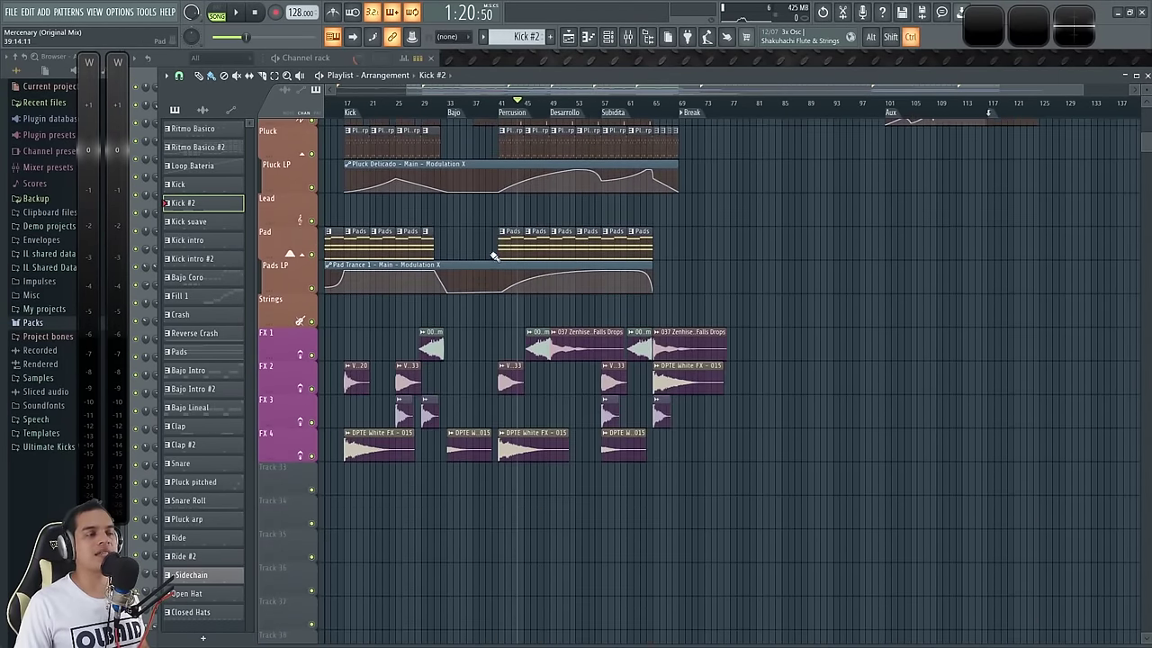
ctrl+scroll(450, 311, up, 4)
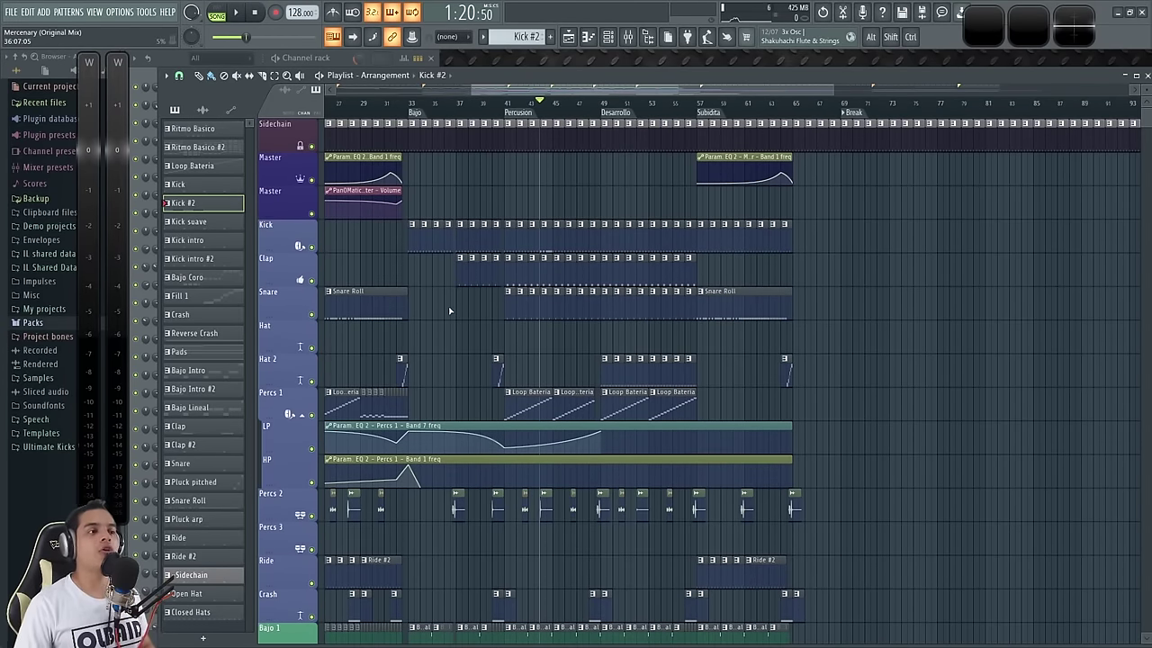
Slice the Loop Bateria clip on the Percs 1 track at bar 43 and halfway through bar 44.
ctrl+scroll(514, 347, up, 6)
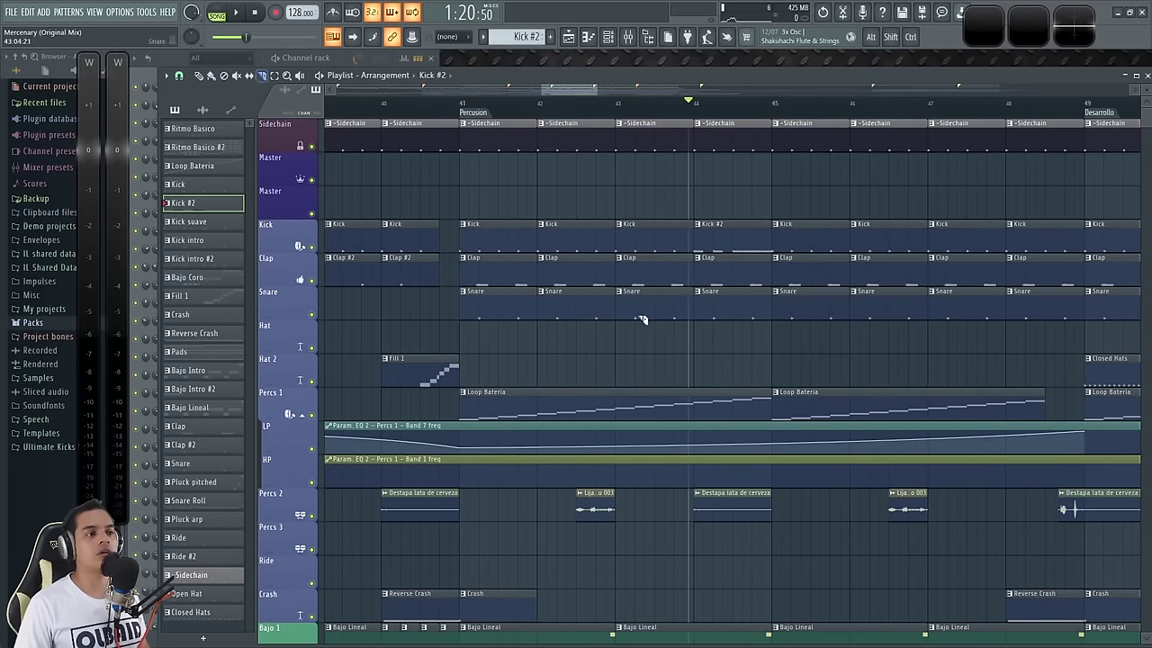
ctrl+scroll(637, 360, up, 2)
drag(835, 424, 833, 427)
click(201, 77)
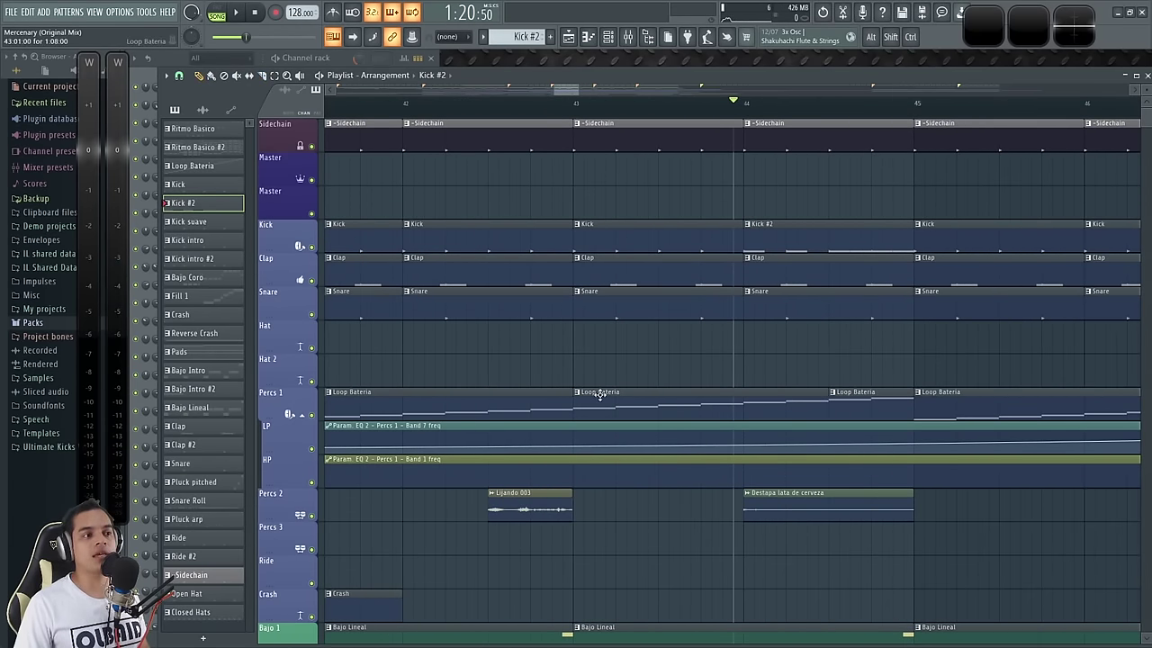
Open the Loop Bateria pattern from the sliced clip at bar 43 and return to the playlist.
double_click(600, 394)
click(1136, 77)
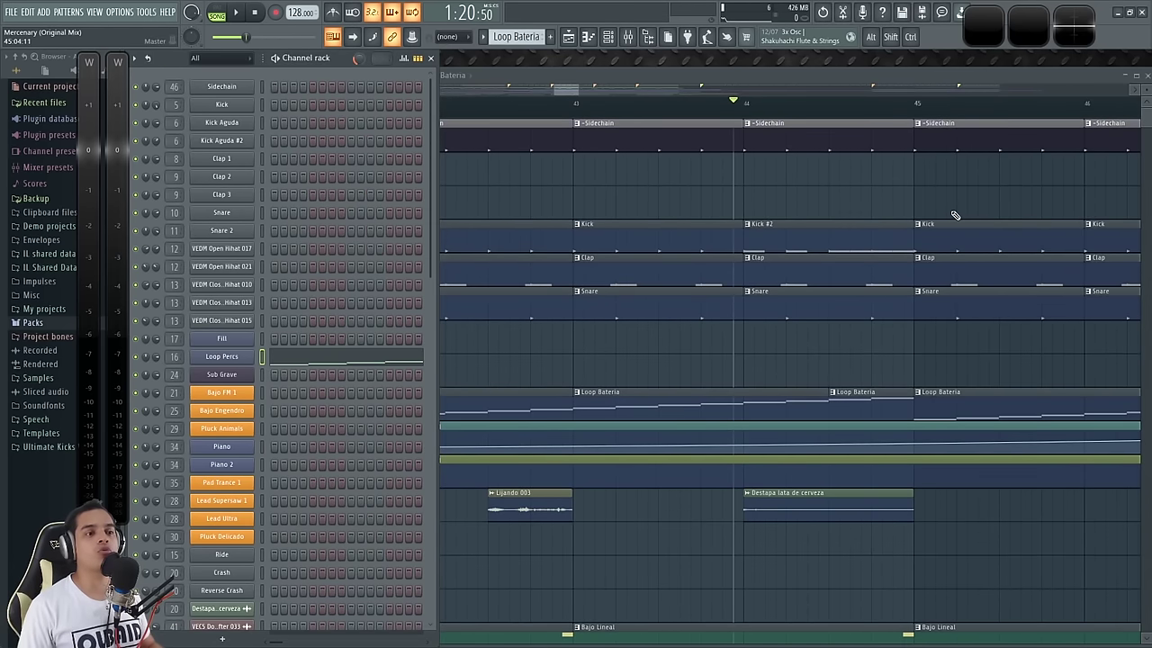
right_click(703, 371)
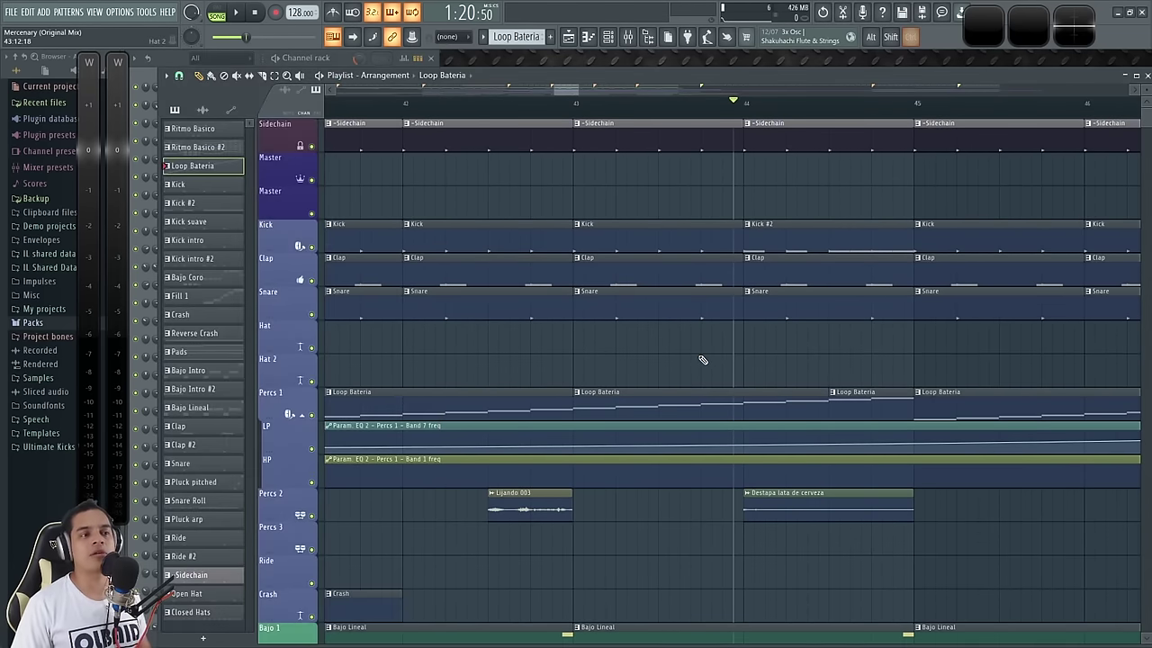
scroll(703, 360, down, 3)
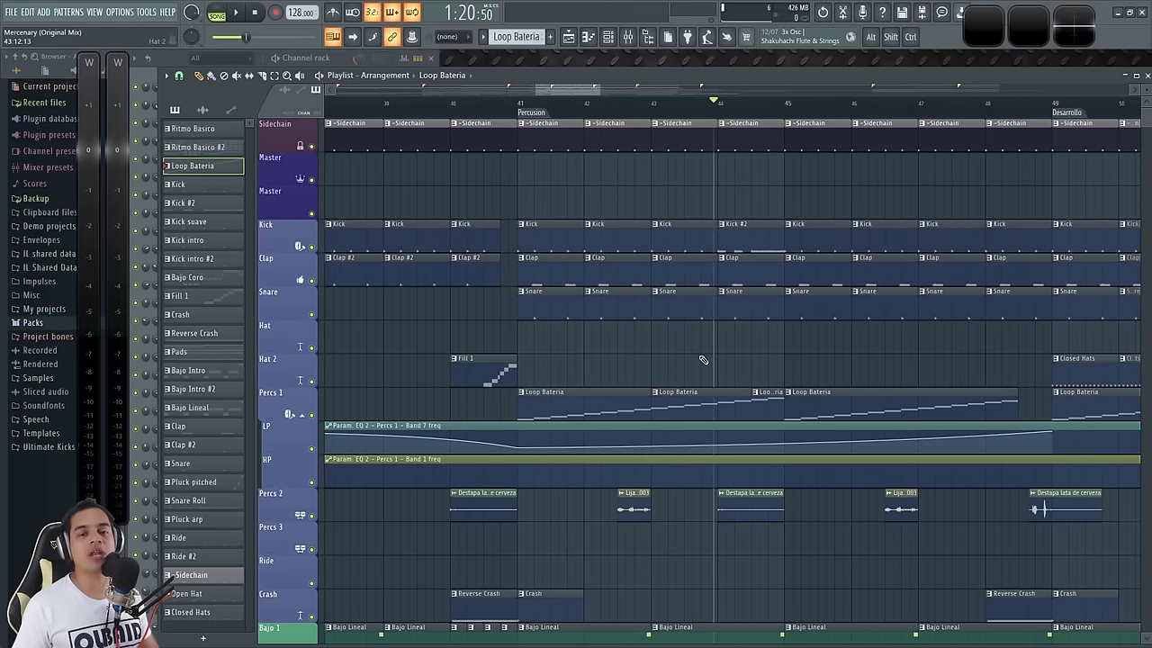
key(F9)
key(F9)
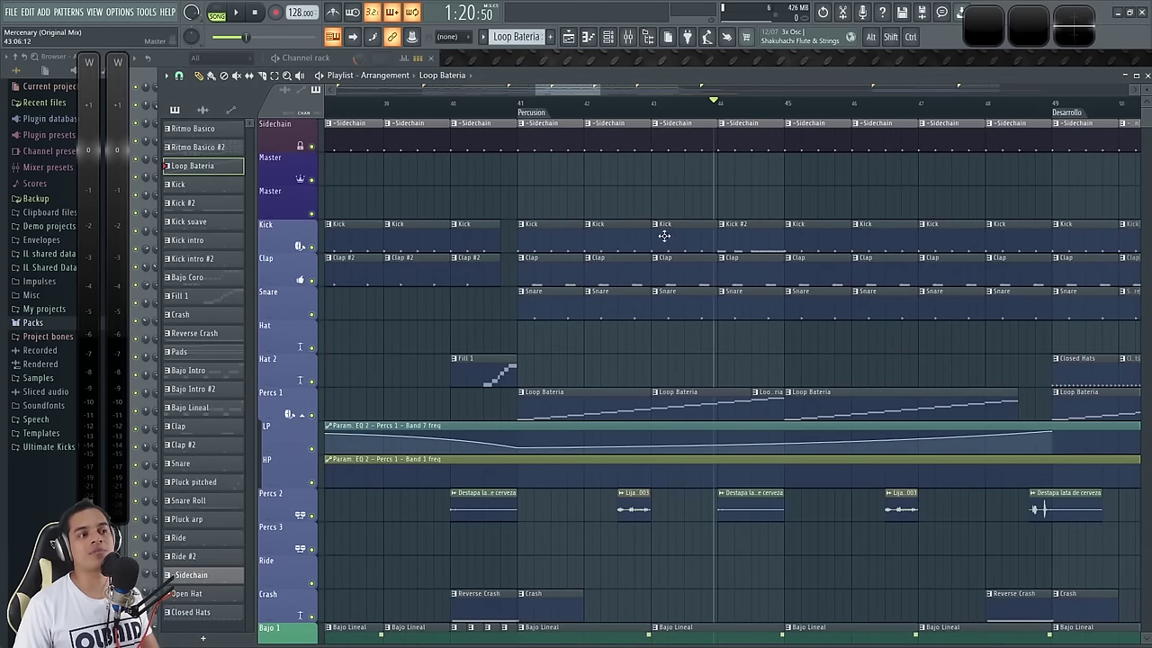
Slice the Bajo FM 1 Modulation X automation clip on the Bajo 2 track at bar 43.
scroll(756, 360, down, 5)
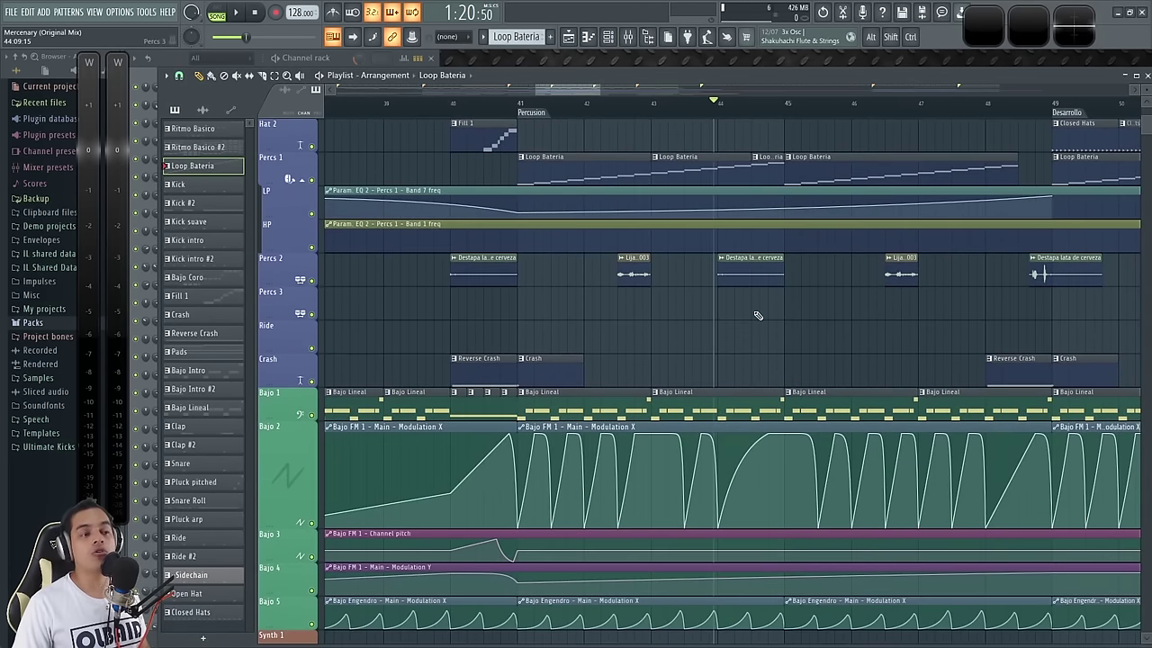
scroll(752, 339, up, 4)
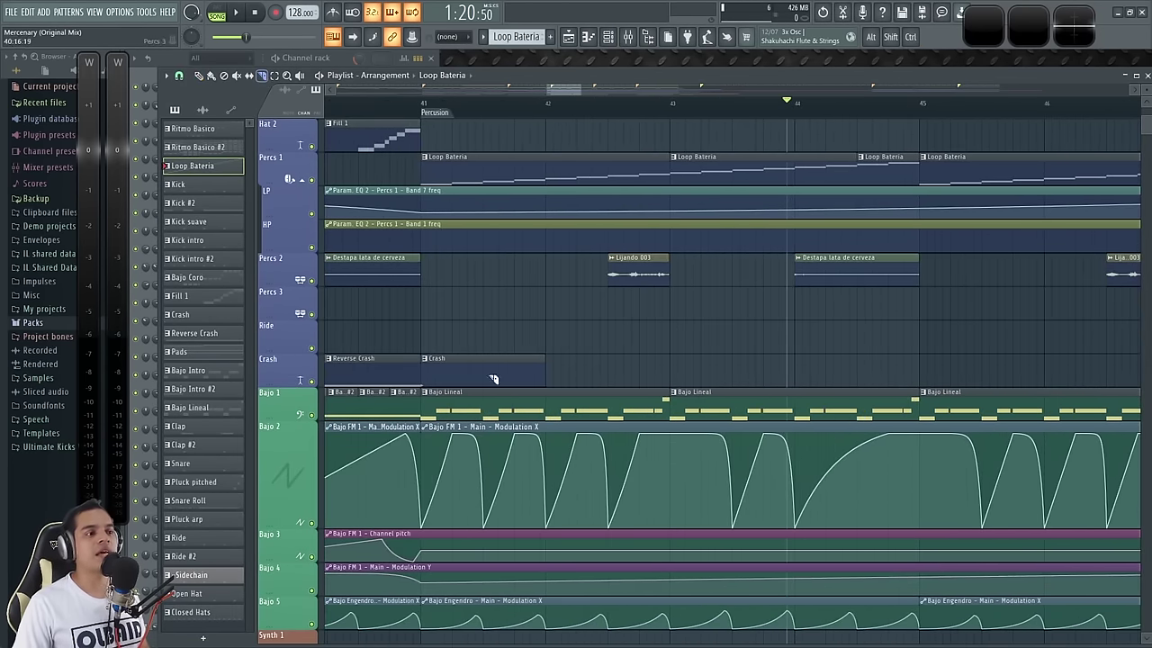
drag(675, 430, 675, 526)
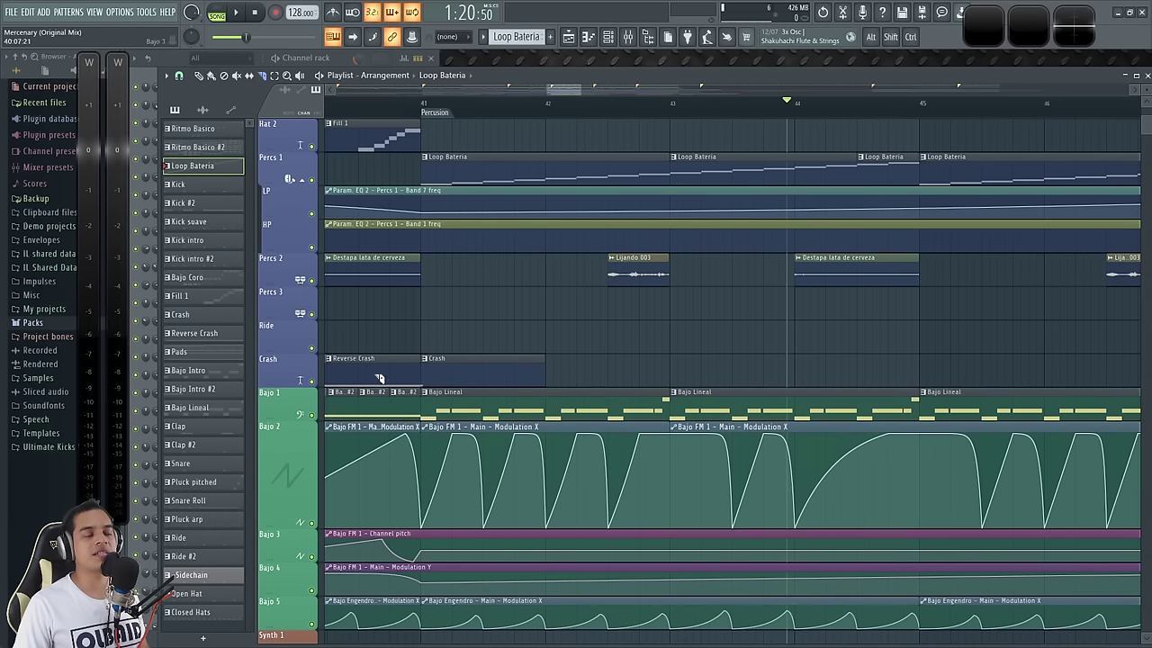
click(205, 77)
Place two copies of the Bajo FM 1 Modulation X automation clip on the Ride track at bars 41 and 43.
click(456, 432)
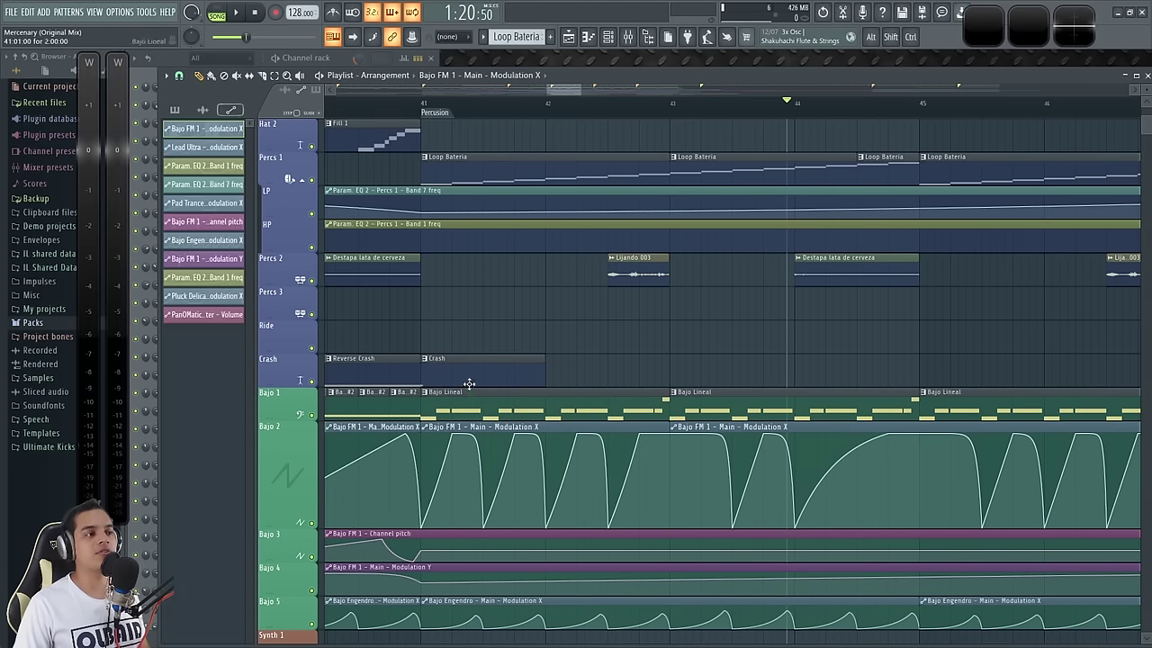
click(432, 337)
click(675, 332)
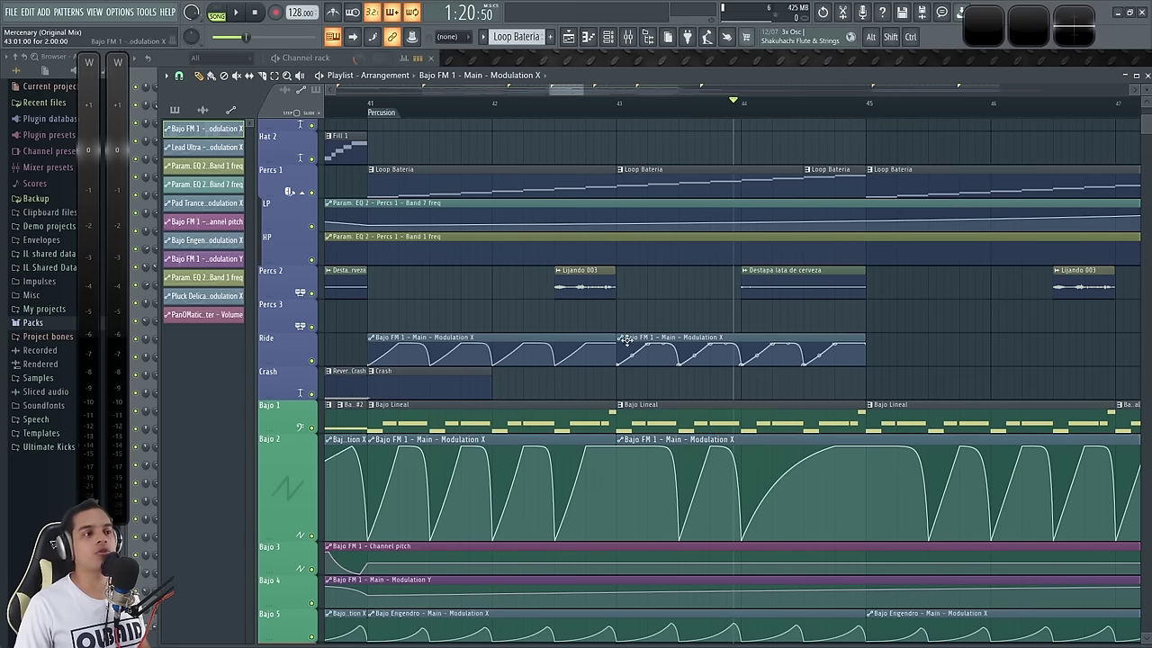
Make the Modulation X automation clip at bar 43 on the Ride track unique and reshape its curve around bar 44.
click(620, 339)
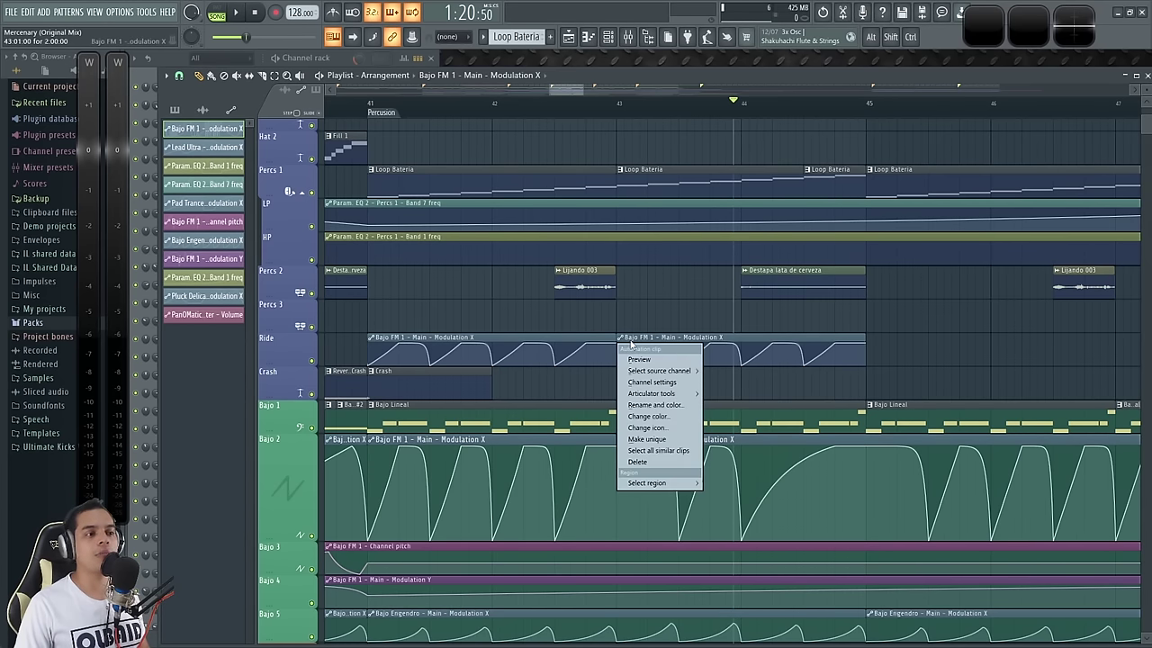
click(650, 445)
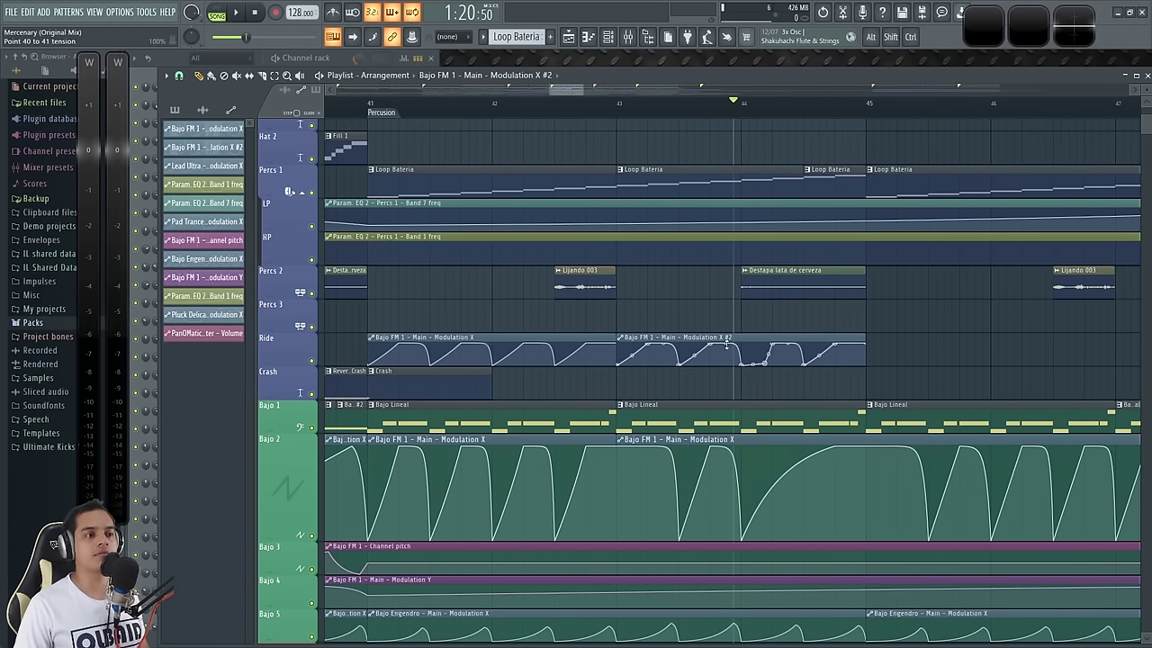
scroll(623, 315, down, 2)
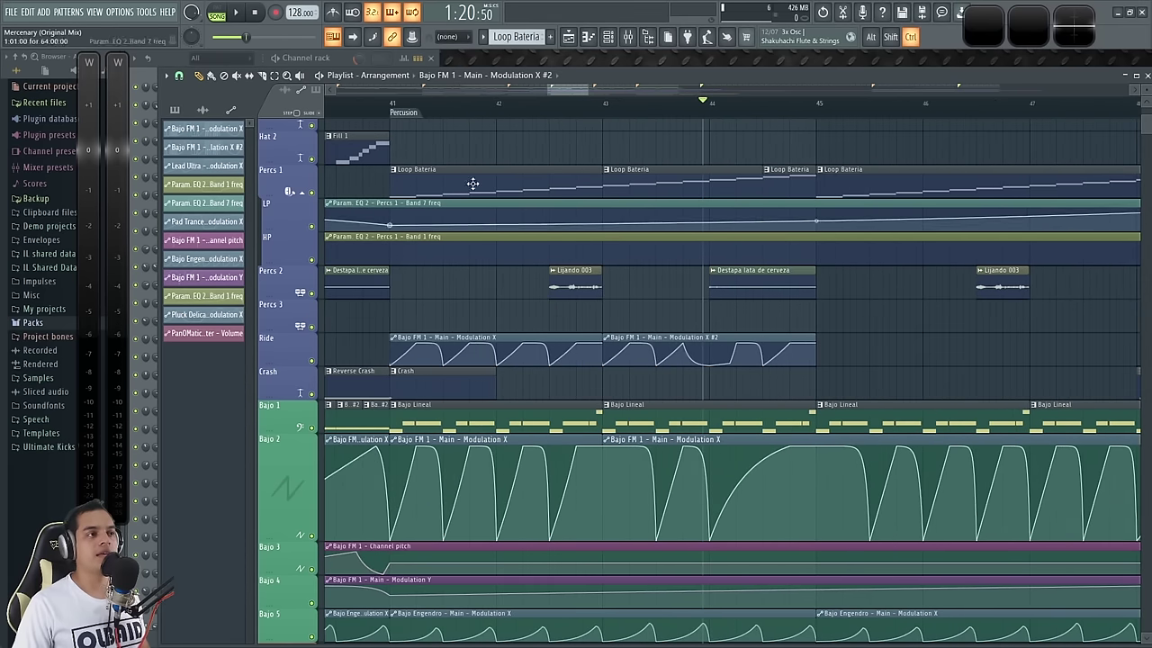
Open the Bajo FM 1 synth from the bar 41 automation clip's target link and play from bar 41 to watch its modulation.
click(393, 106)
double_click(457, 338)
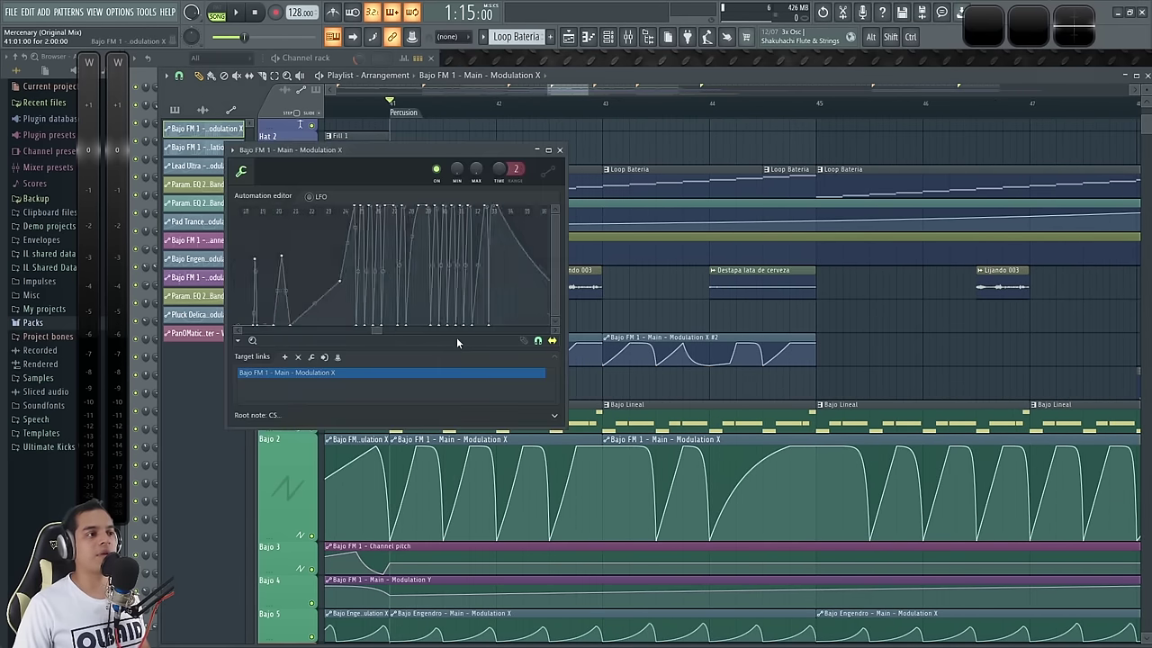
click(337, 358)
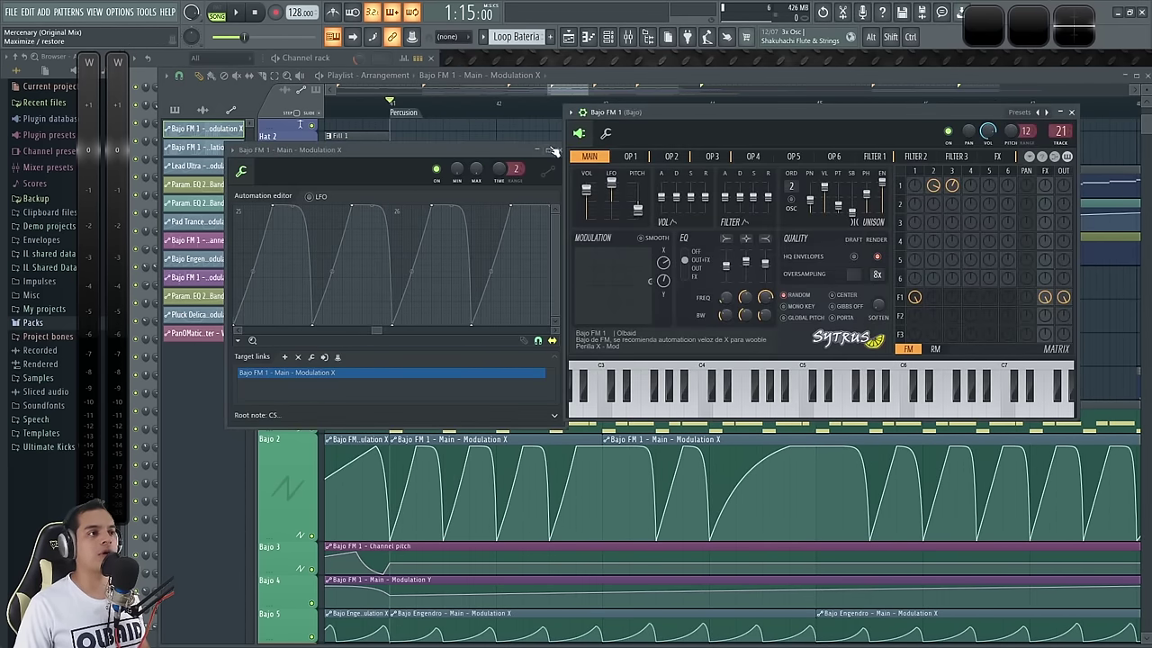
click(559, 149)
drag(650, 128, 976, 126)
key(space)
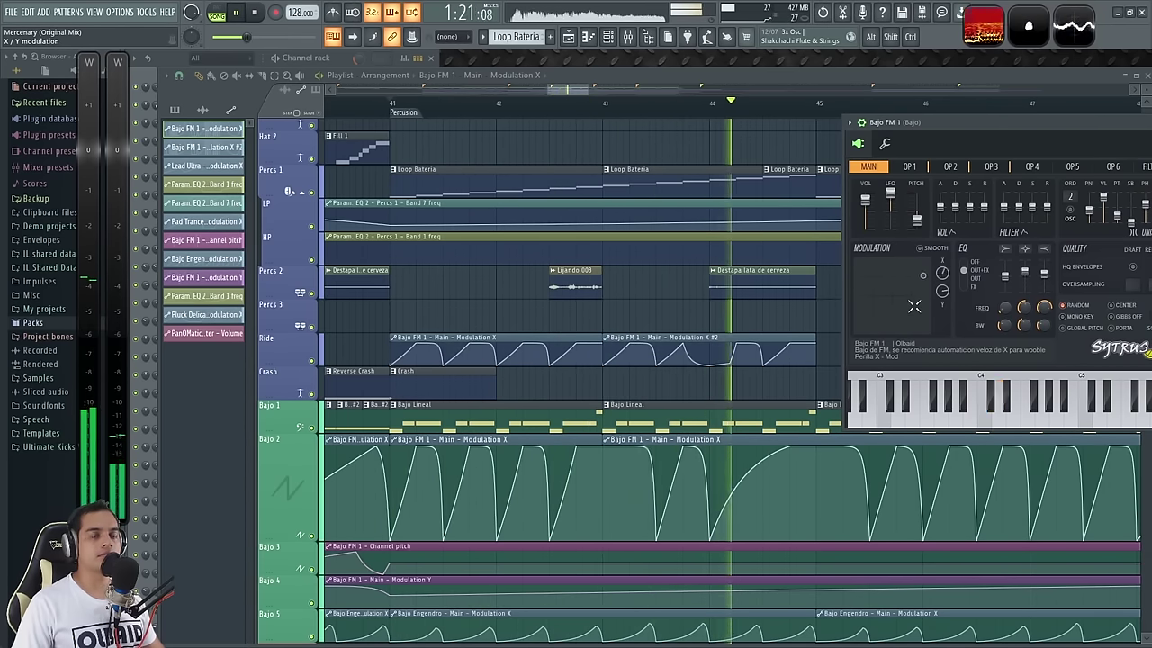
key(space)
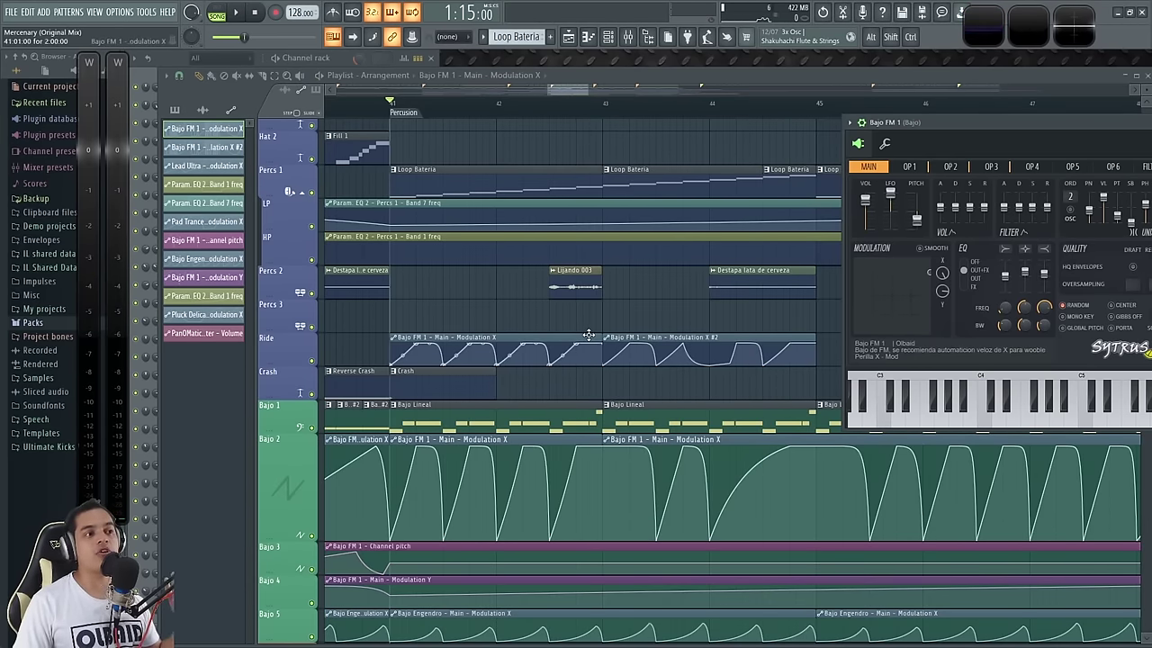
Open the channel settings of the Modulation X #2 automation clip to inspect its target link.
click(653, 338)
click(573, 337)
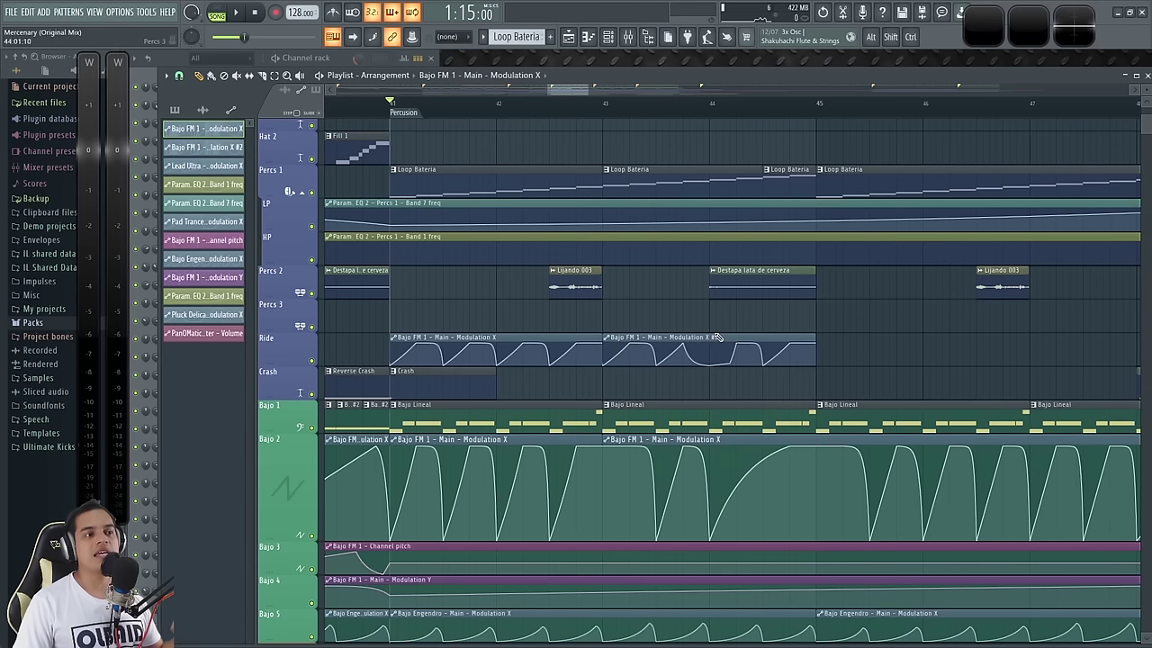
double_click(712, 339)
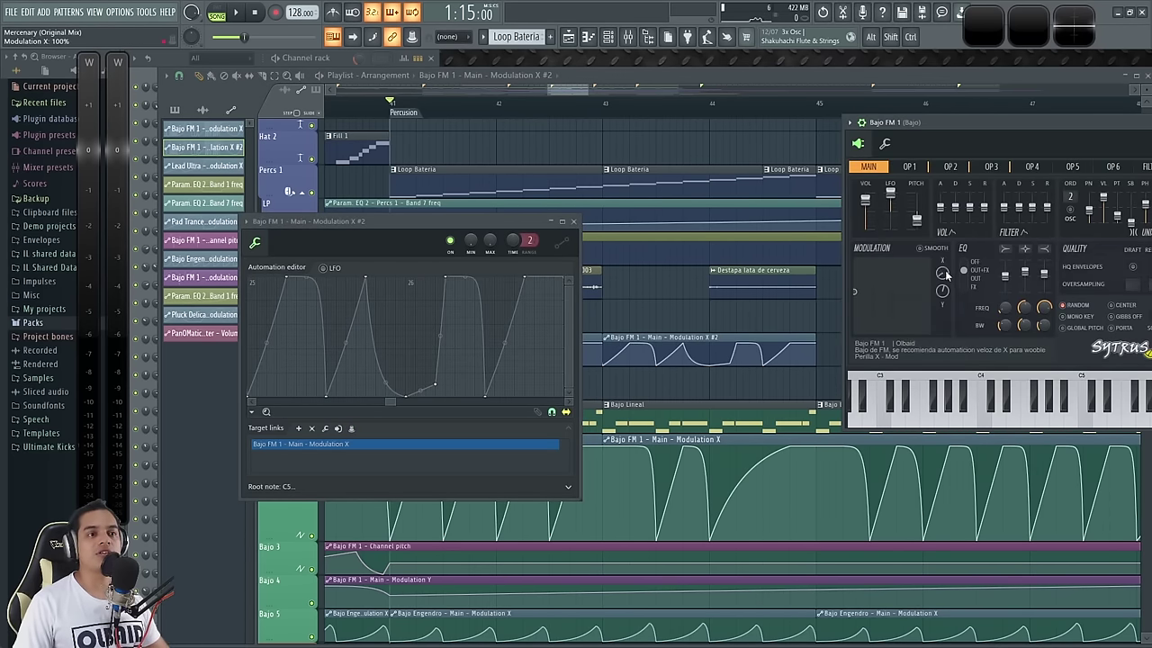
Inspect the controller link of Bajo FM 1's Modulation X knob in the remote control settings and close both settings windows.
right_click(942, 274)
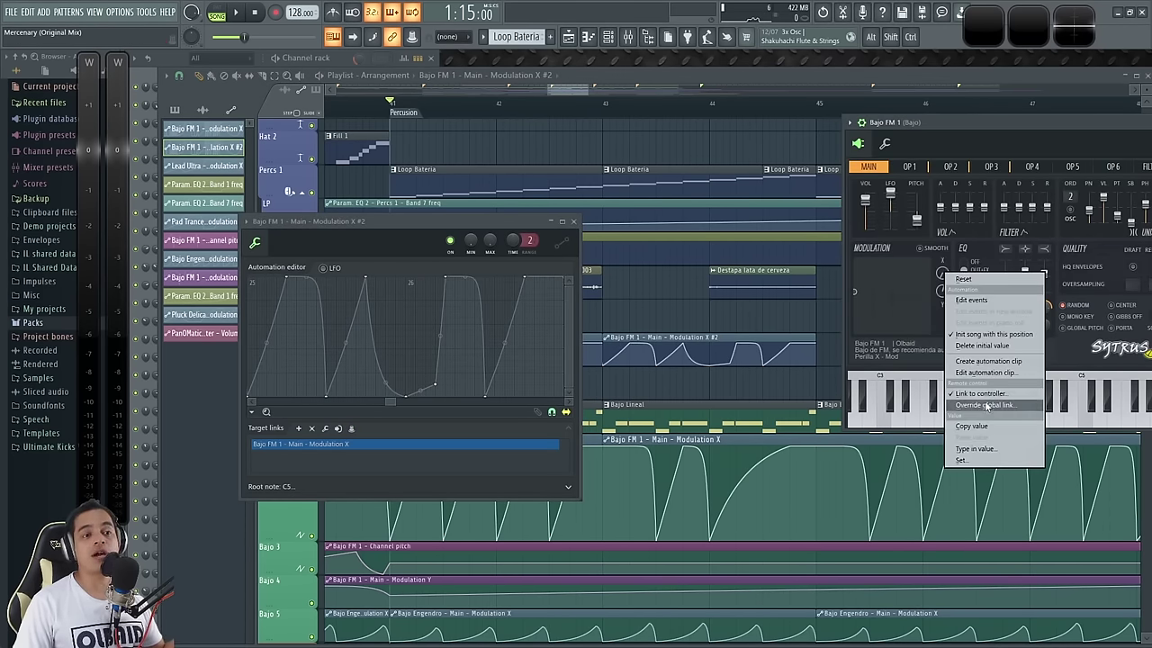
click(987, 396)
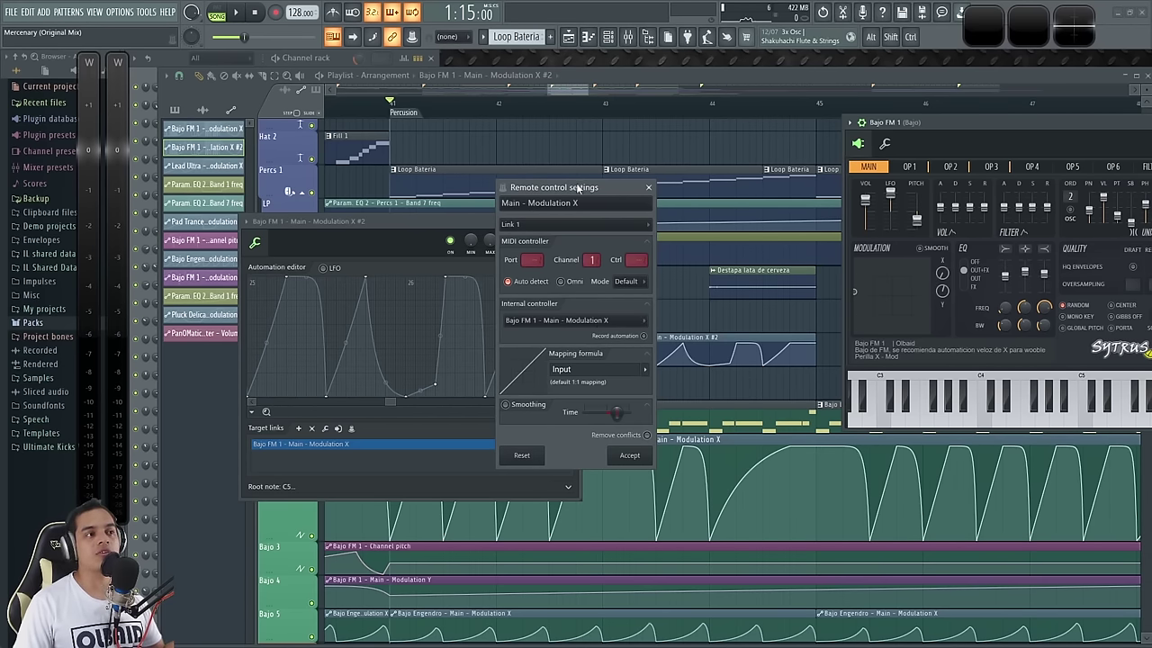
drag(579, 187, 776, 114)
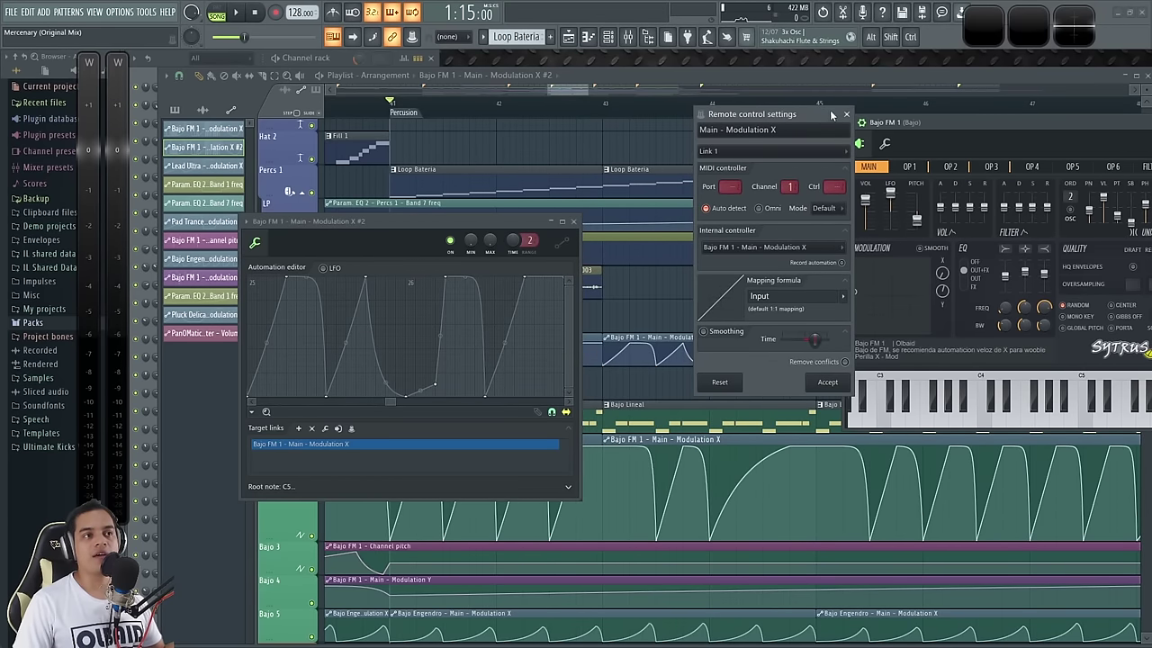
click(846, 114)
click(573, 221)
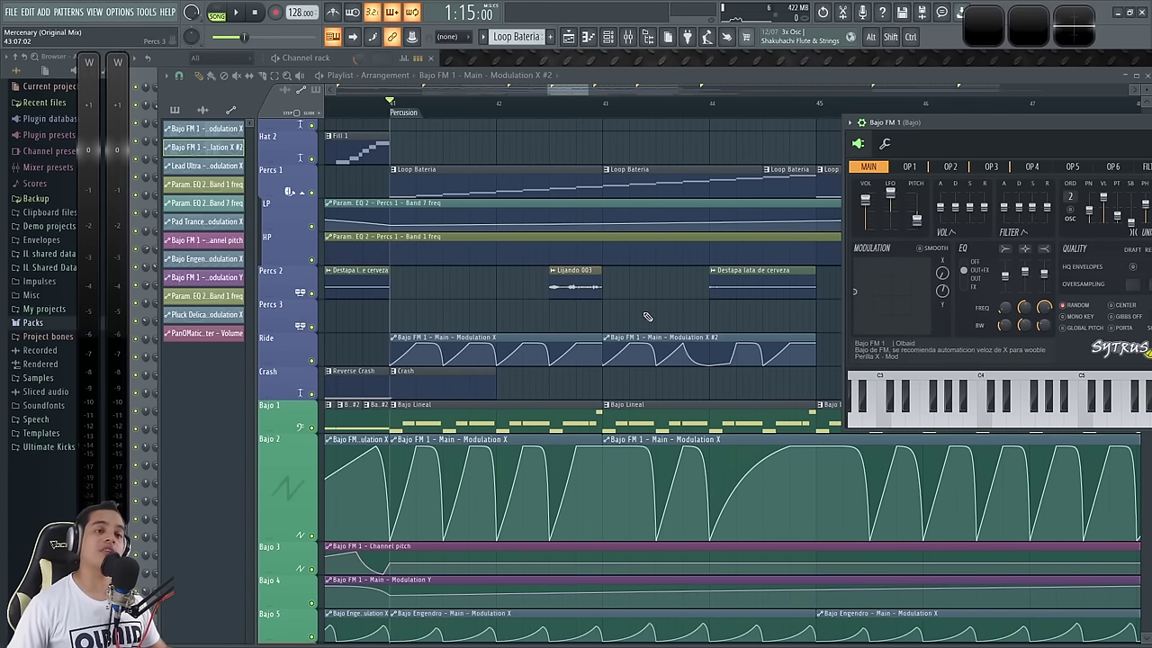
right_click(942, 274)
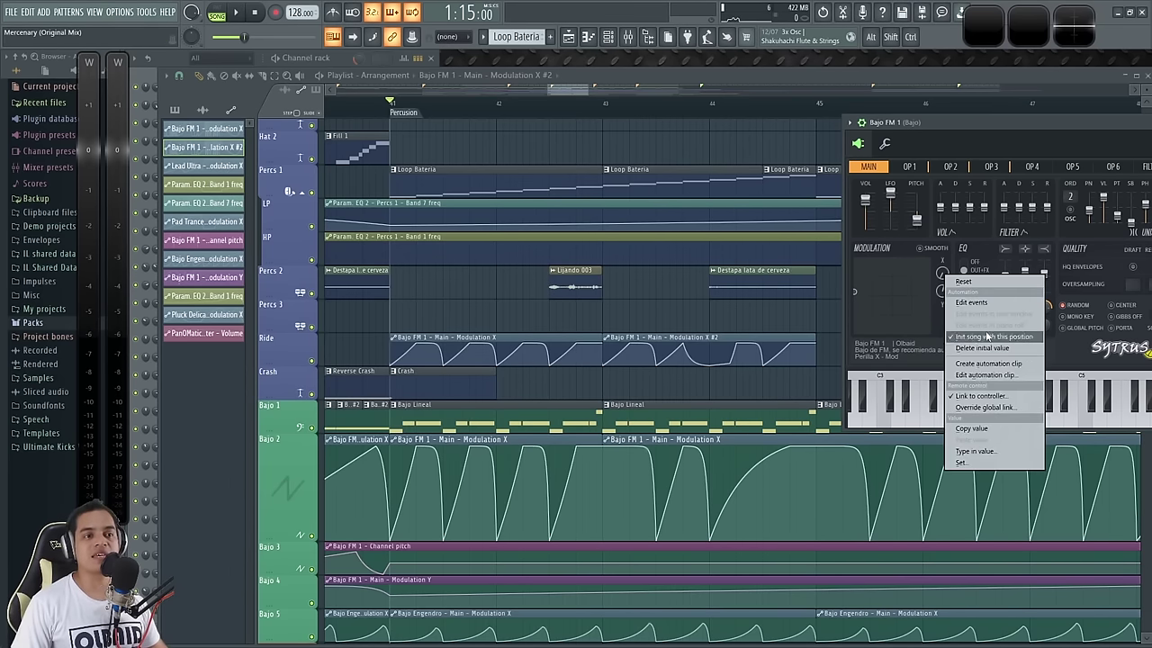
click(930, 389)
right_click(735, 324)
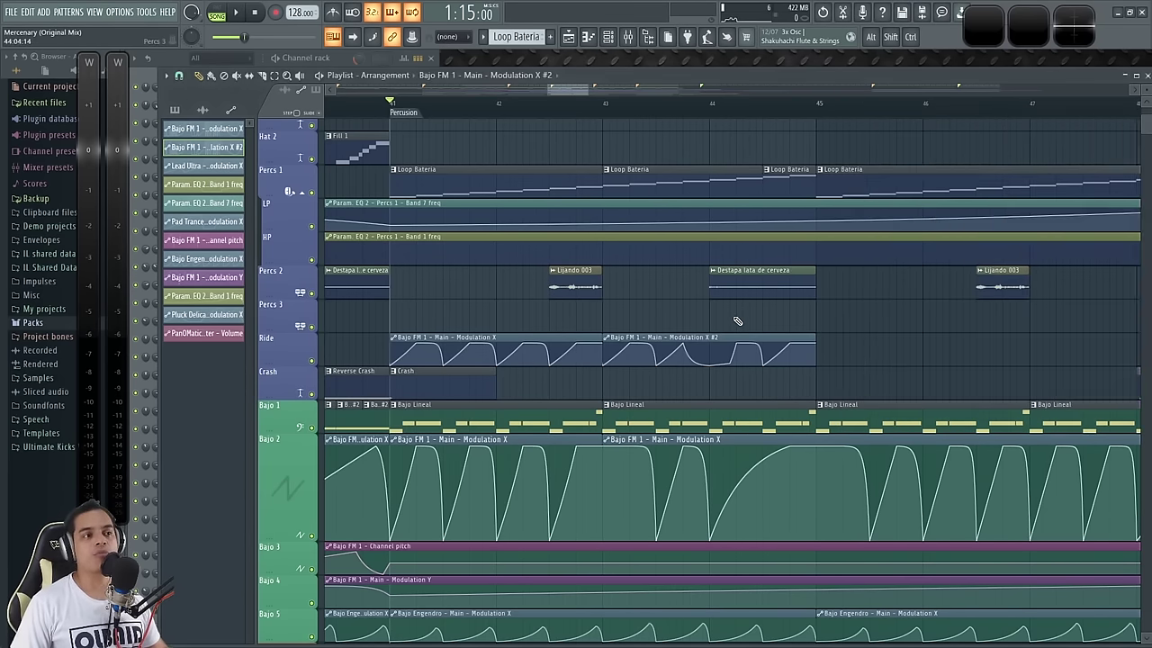
scroll(737, 321, down, 2)
scroll(739, 360, up, 5)
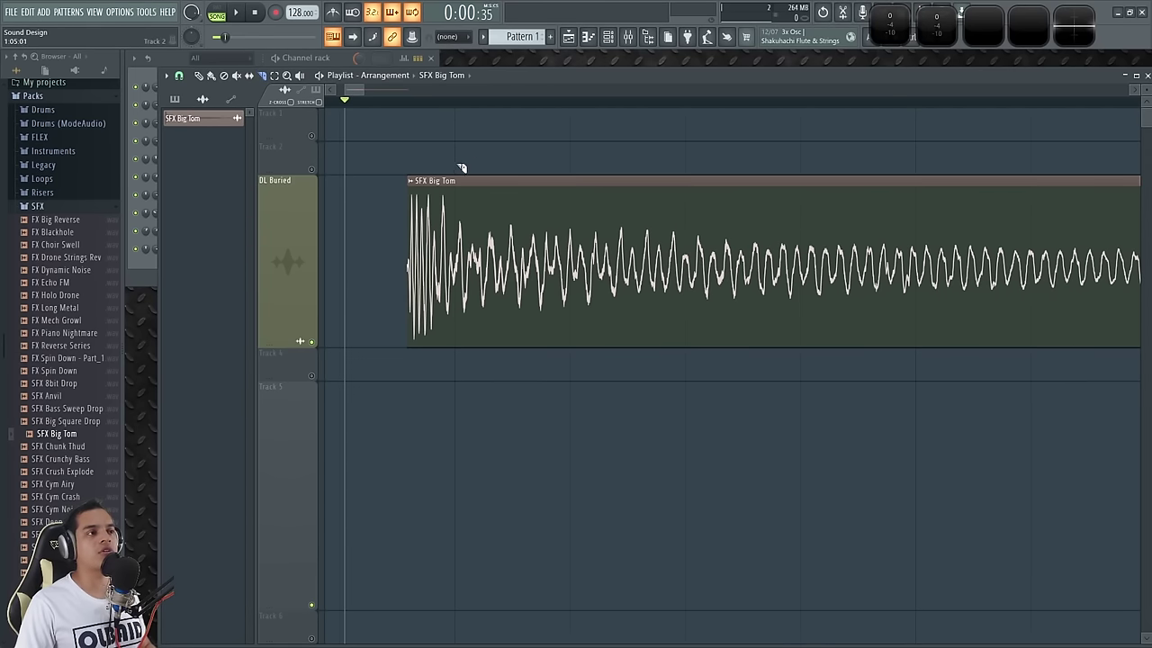
Slice the SFX Big Tom clip at six successive grid positions from 1.05 onward.
drag(460, 168, 458, 275)
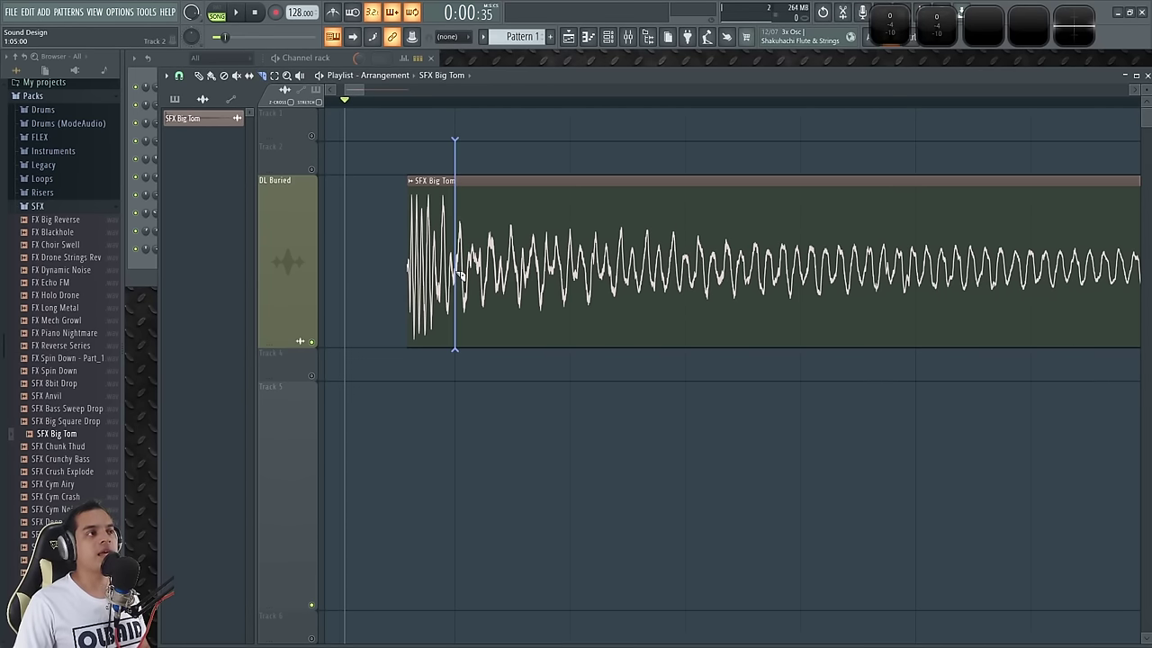
drag(459, 274, 458, 275)
drag(575, 205, 570, 201)
click(688, 187)
click(806, 186)
click(864, 187)
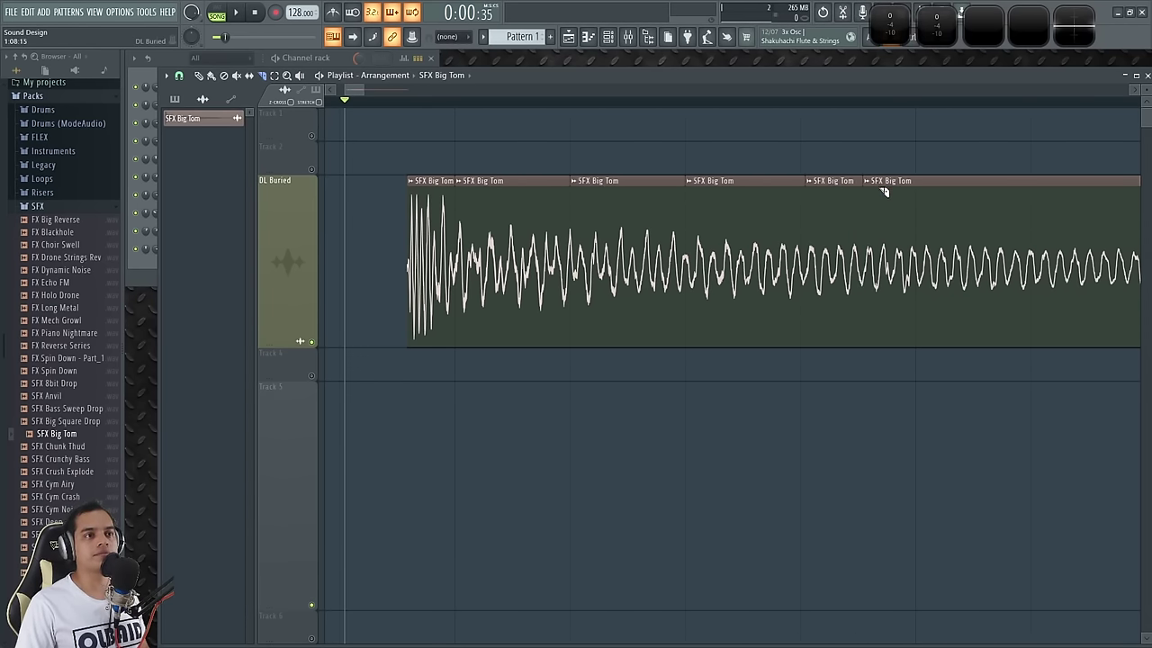
click(920, 187)
Undo all six slices of the SFX Big Tom clip.
key(ctrl+alt+z)
key(ctrl+alt+z)
key(ctrl+alt+z)
key(ctrl+alt+z)
key(ctrl+alt+z)
key(ctrl+alt+z)
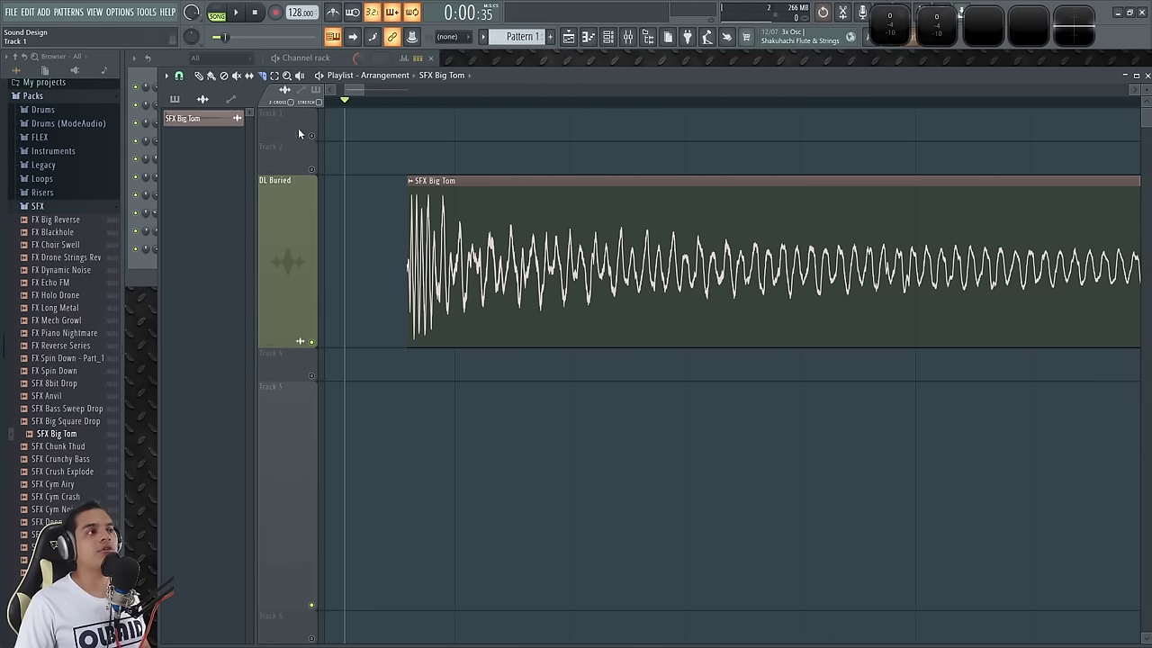
Slice the SFX Big Tom clip at five successive points with Z-Cross turned on so the cuts fall on zero crossings.
click(462, 193)
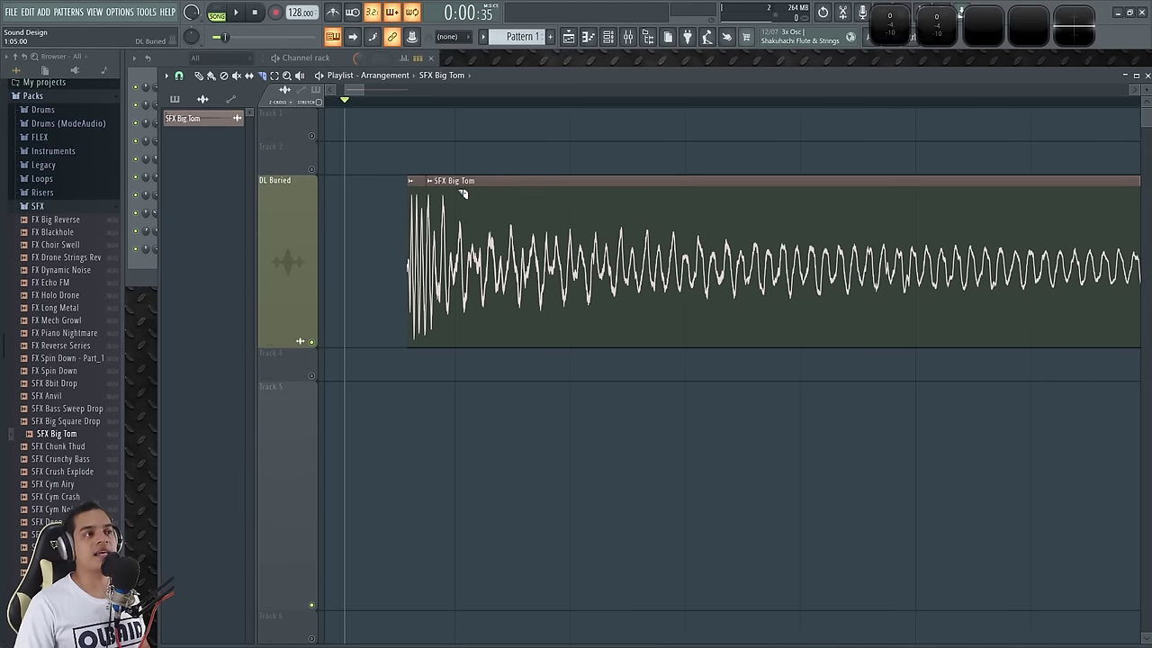
click(574, 185)
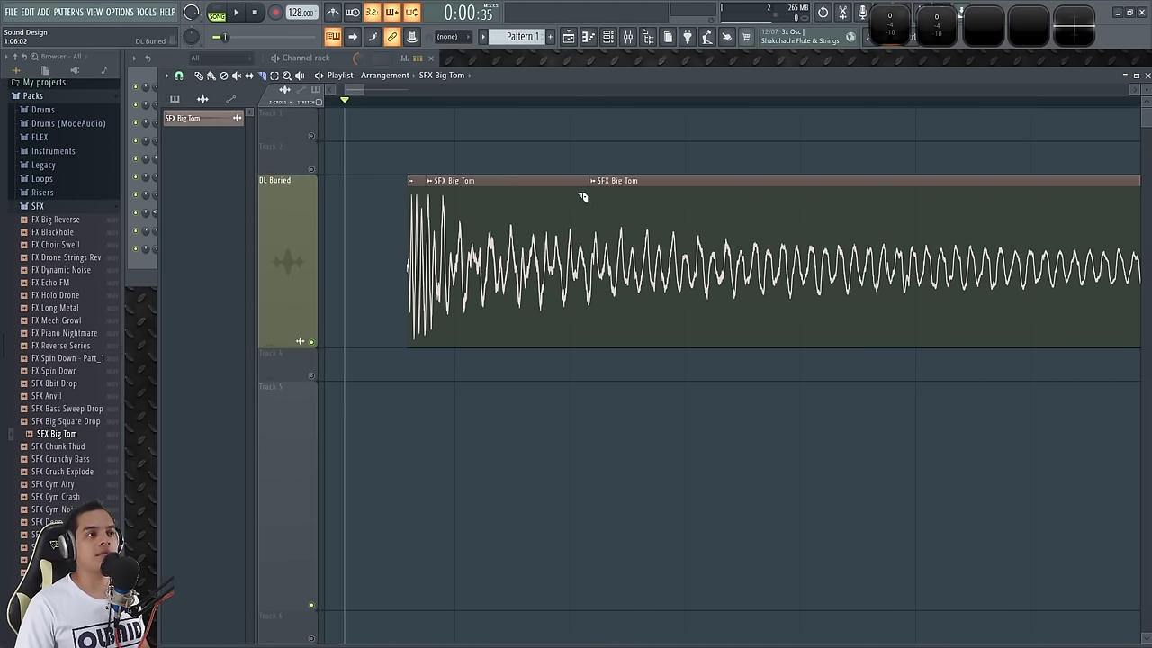
click(691, 184)
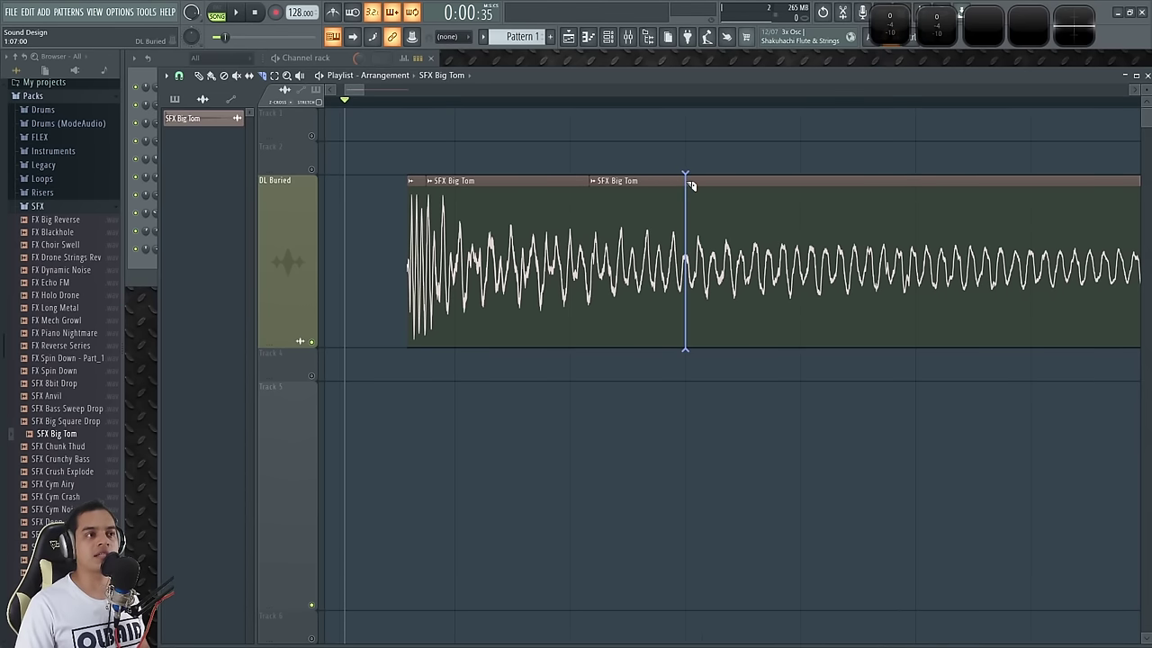
click(806, 183)
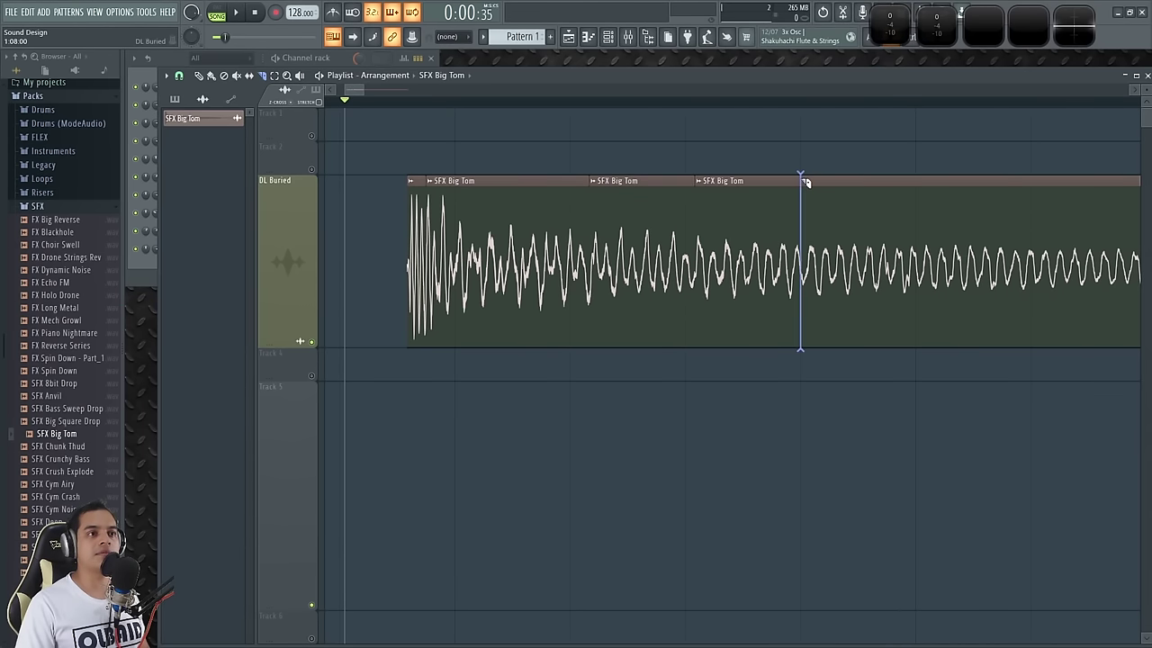
click(919, 183)
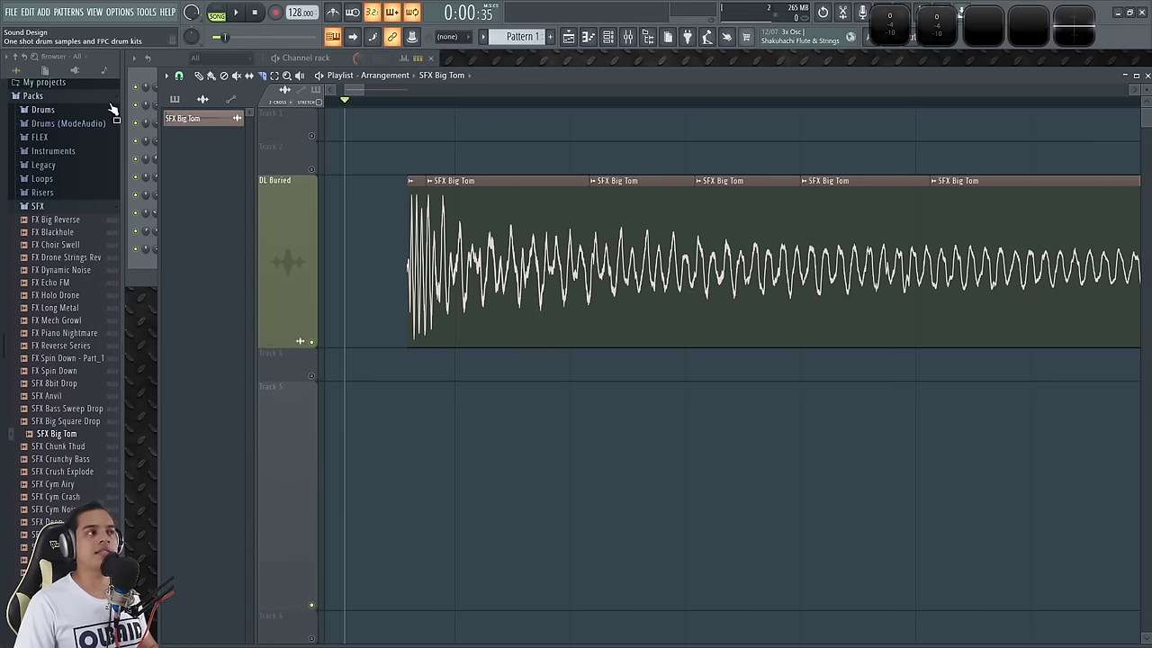
Spread the SFX Big Tom slices apart along the DL Buried track, leaving gaps between them.
click(199, 76)
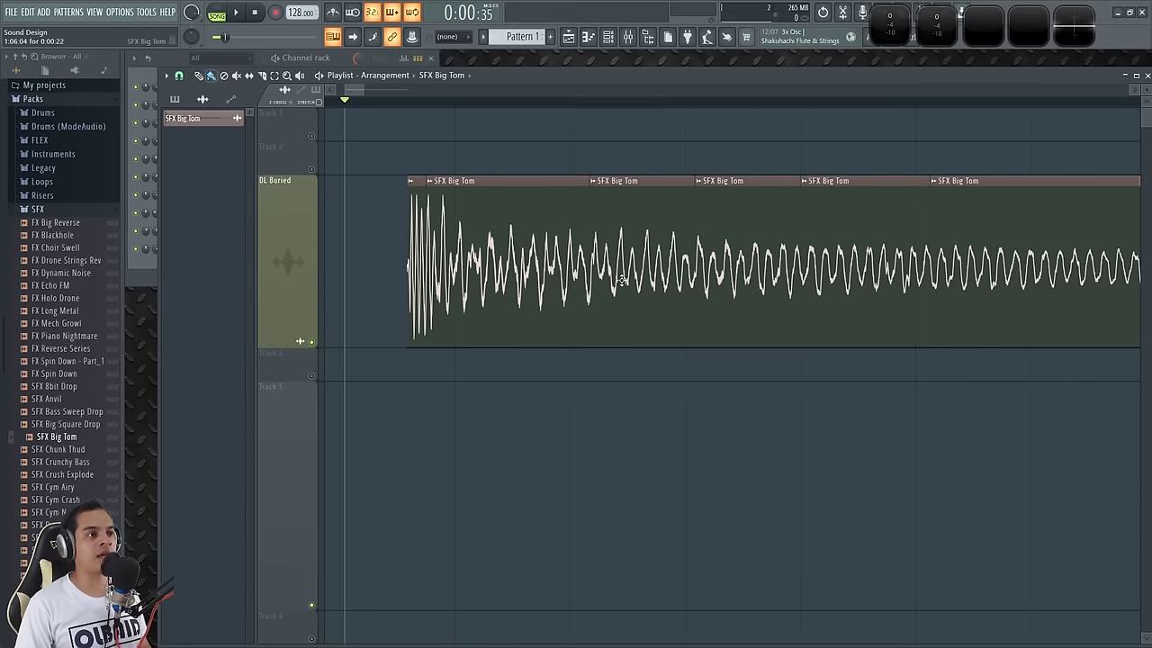
scroll(601, 278, down, 2)
drag(819, 243, 961, 239)
drag(712, 225, 765, 225)
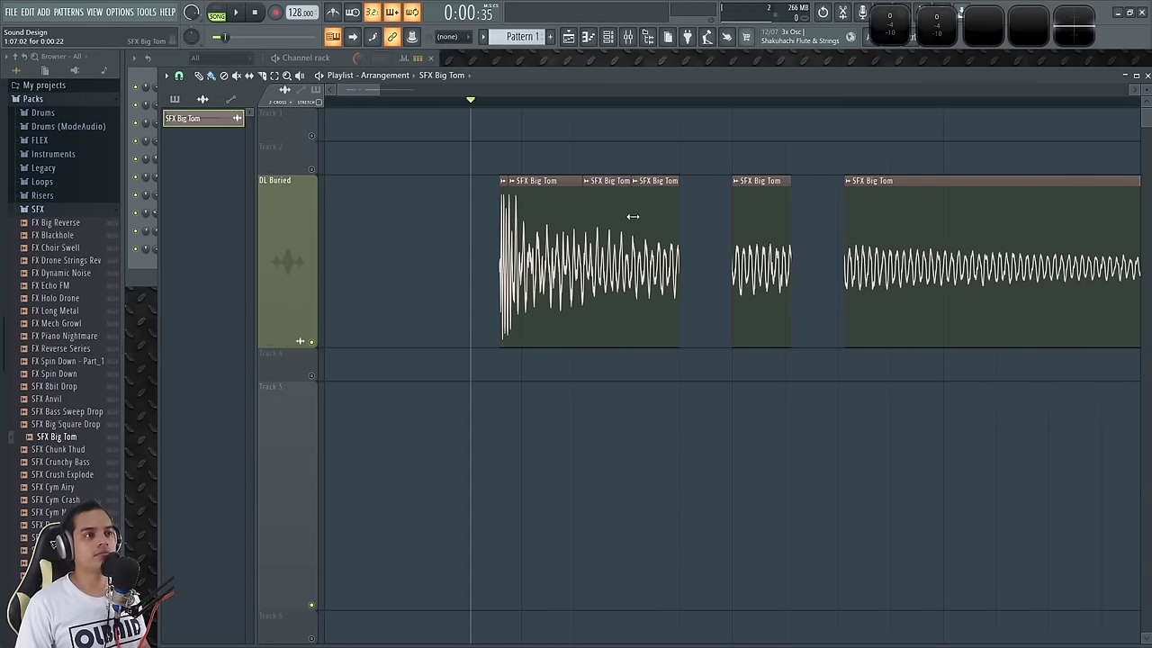
drag(663, 214, 681, 217)
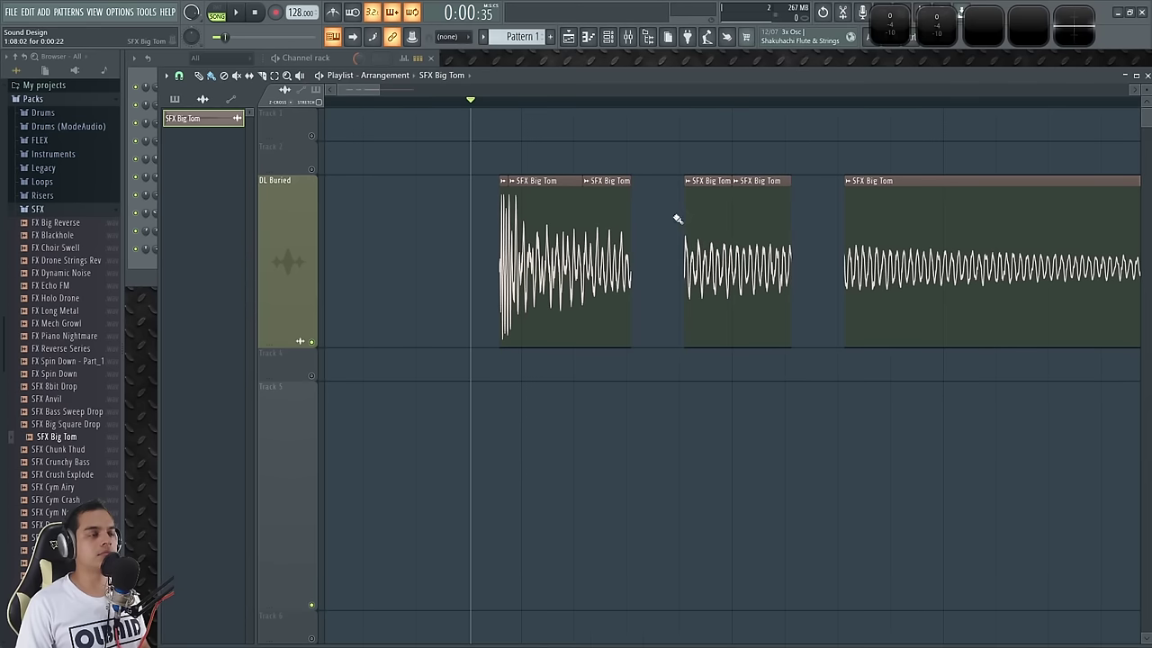
drag(509, 214, 458, 220)
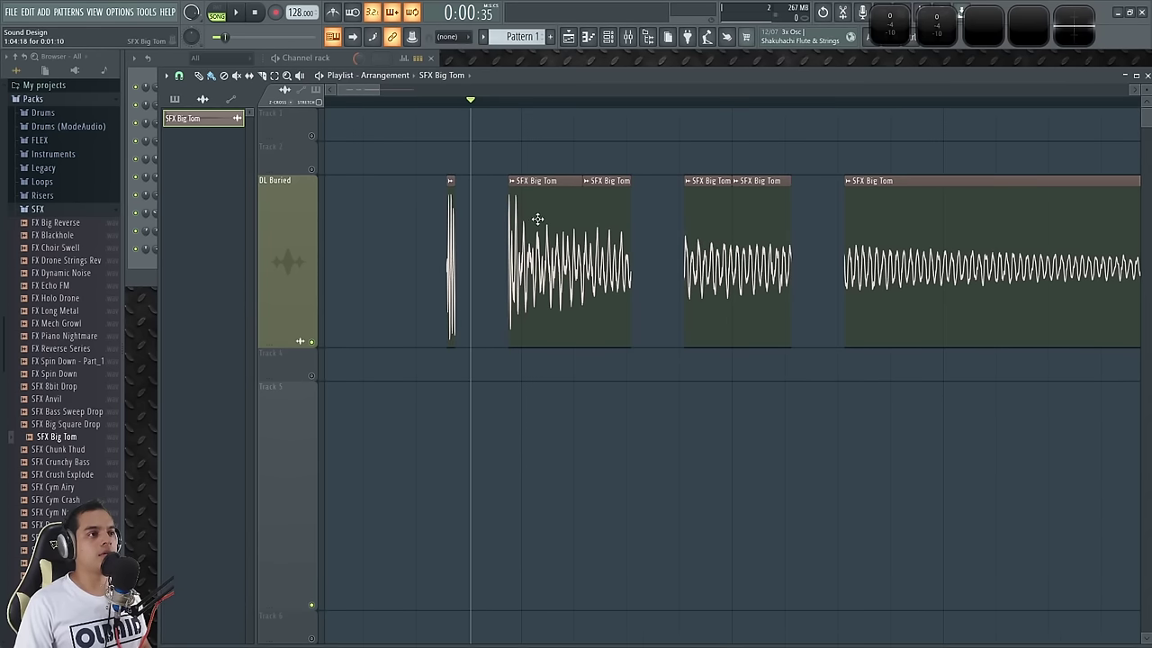
scroll(680, 203, up, 2)
drag(680, 202, 632, 202)
Play the separated SFX Big Tom slices, including from just before the first slice, to check for clicks.
key(space)
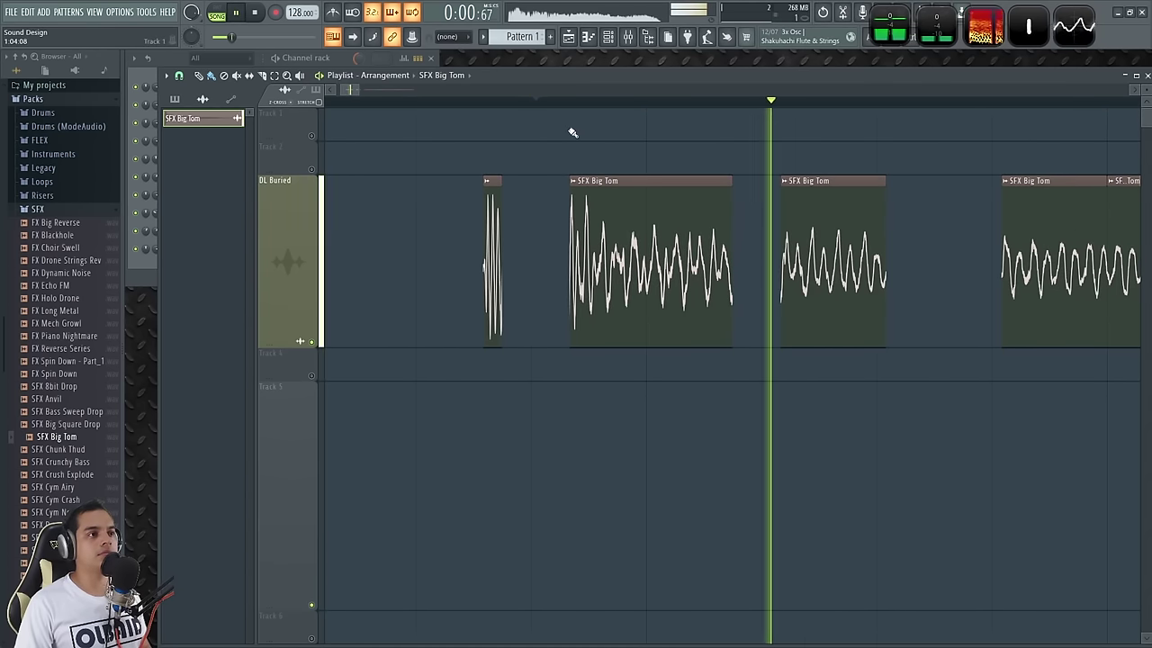
key(space)
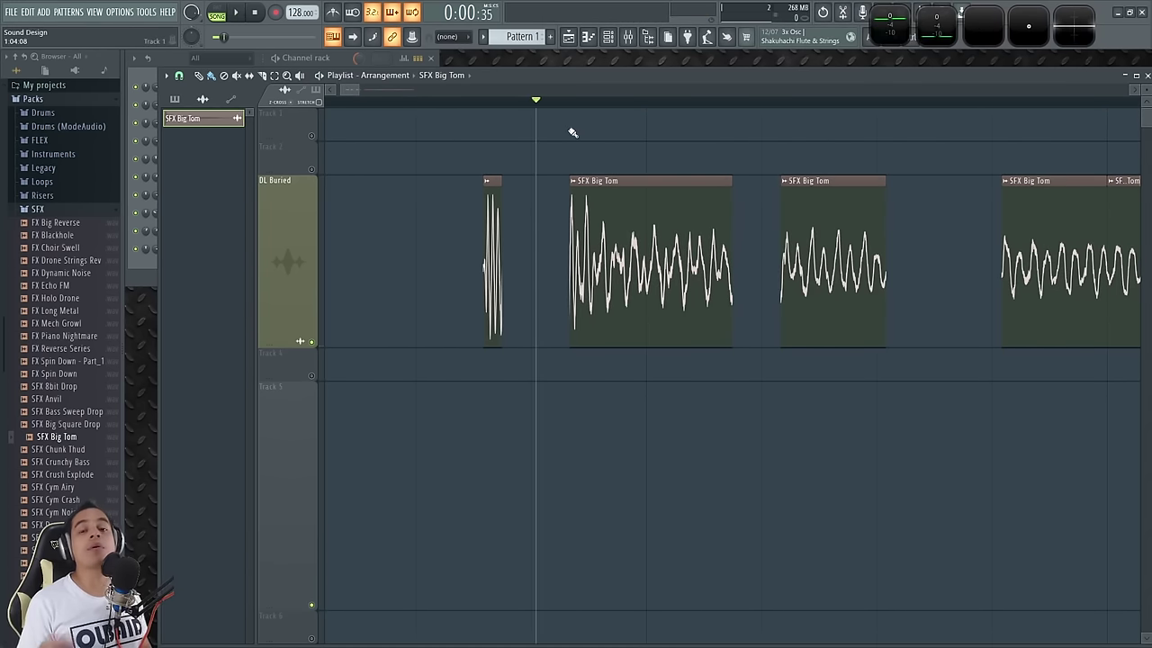
click(469, 101)
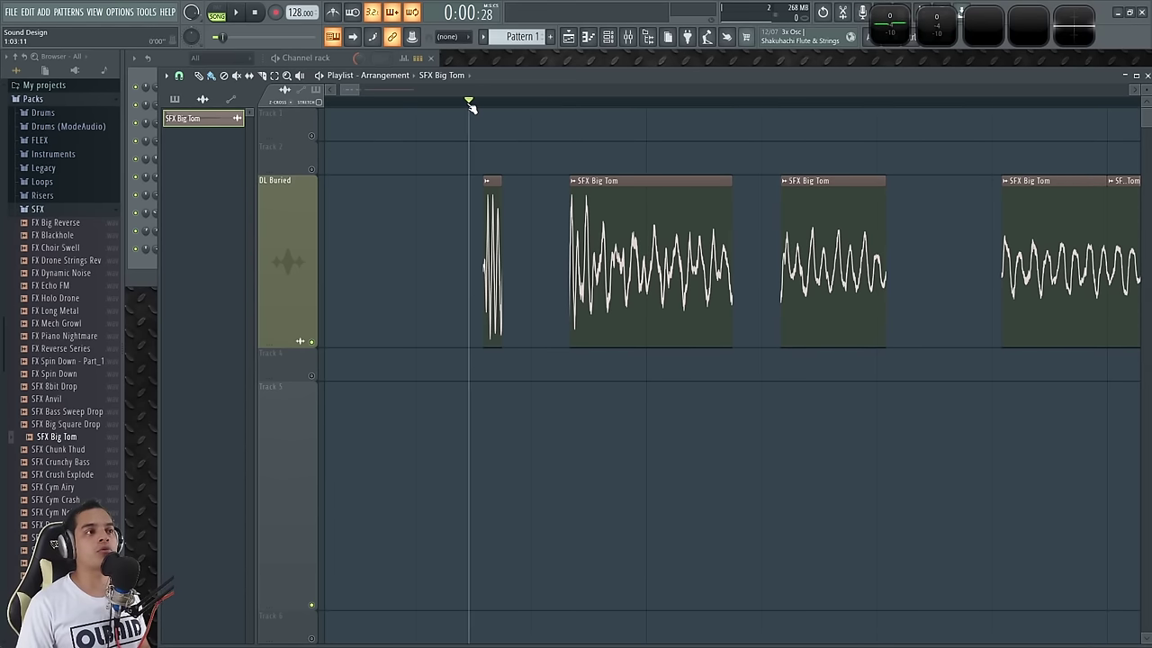
key(space)
key(space)
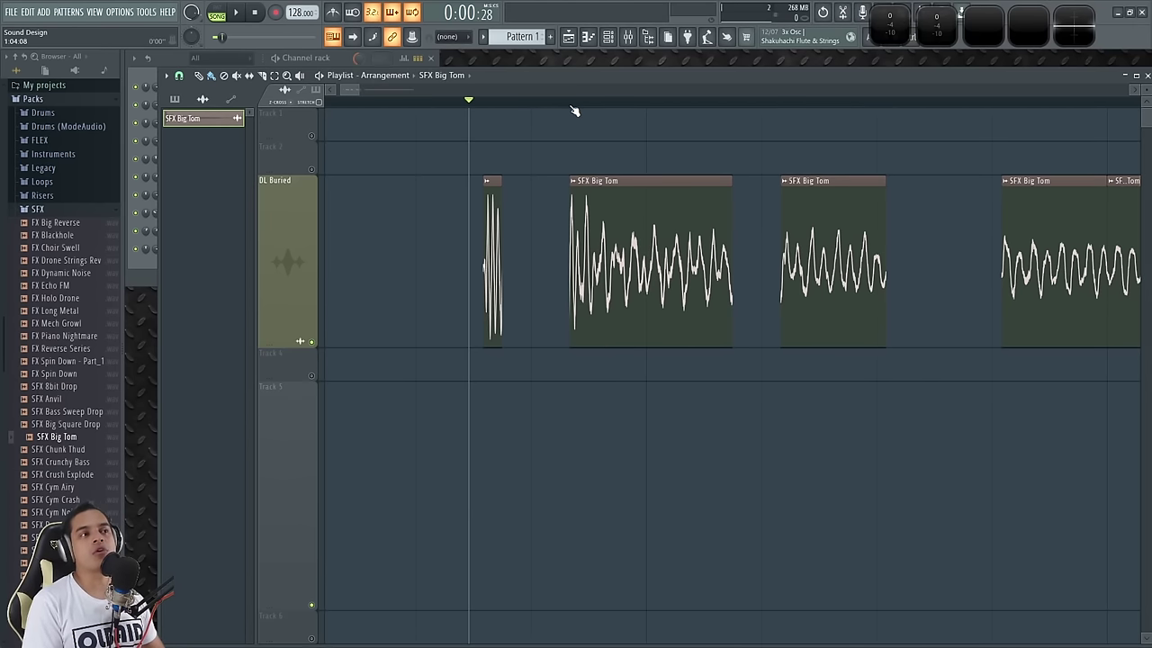
Delete all SFX Big Tom slices except the short first one on the DL Buried track.
scroll(522, 166, down, 4)
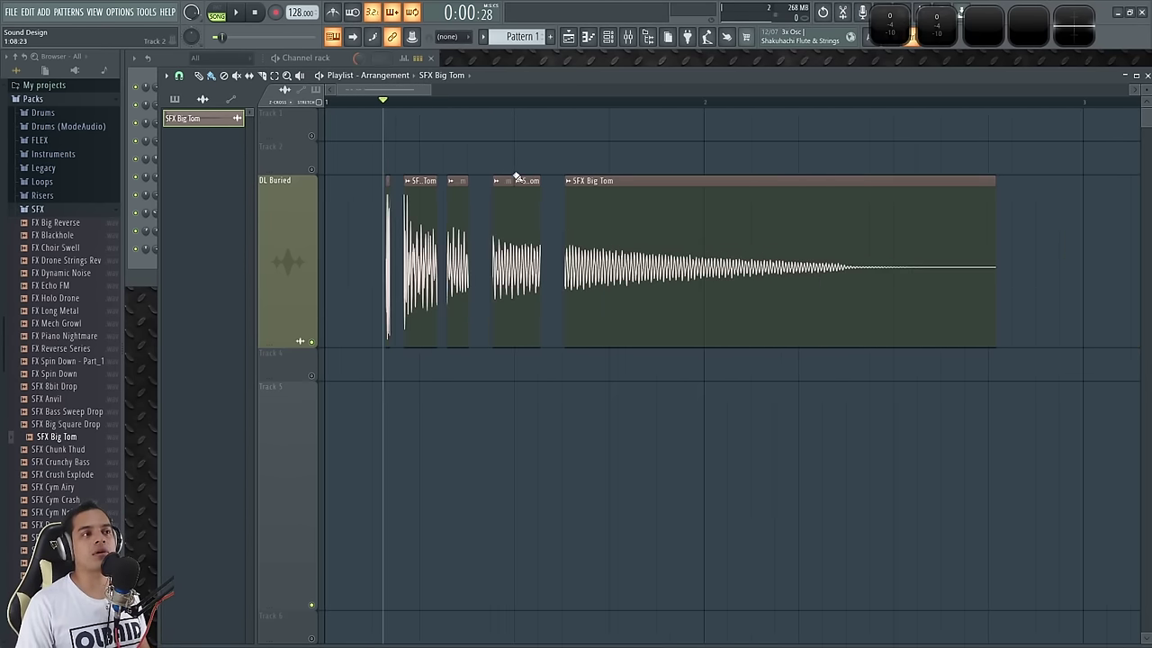
right_click(849, 259)
right_click(527, 268)
right_click(502, 269)
right_click(457, 268)
right_click(421, 261)
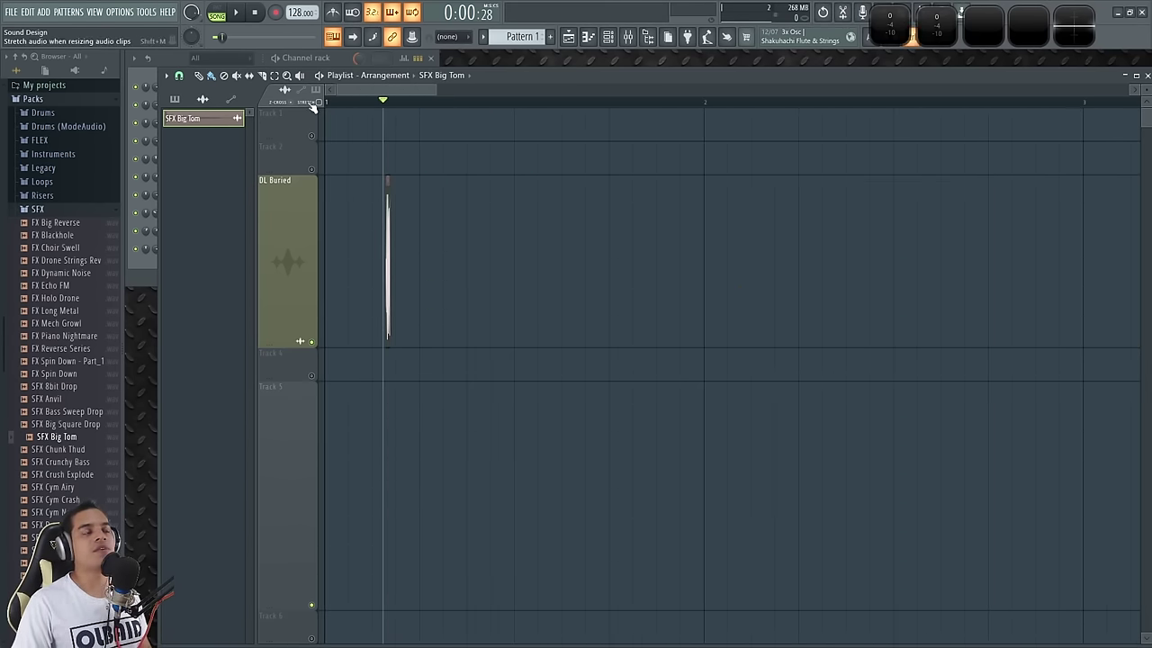
scroll(360, 115, up, 3)
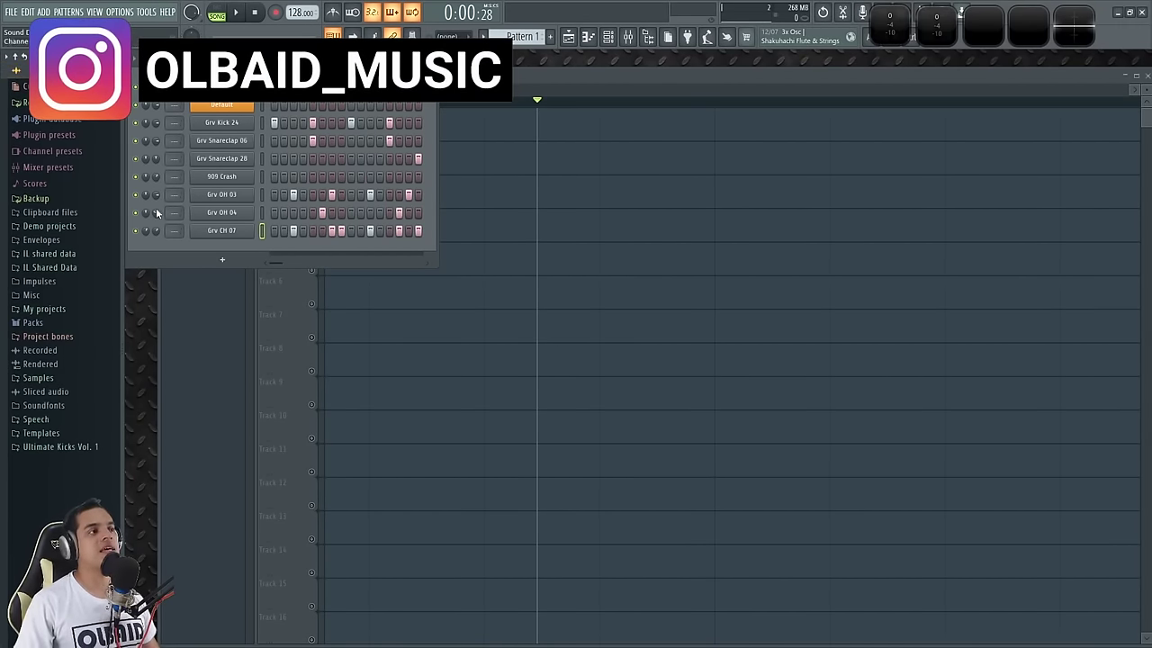
Open the Grv CH 07 channel settings and place the window beside the Channel rack.
click(219, 235)
drag(306, 133, 558, 55)
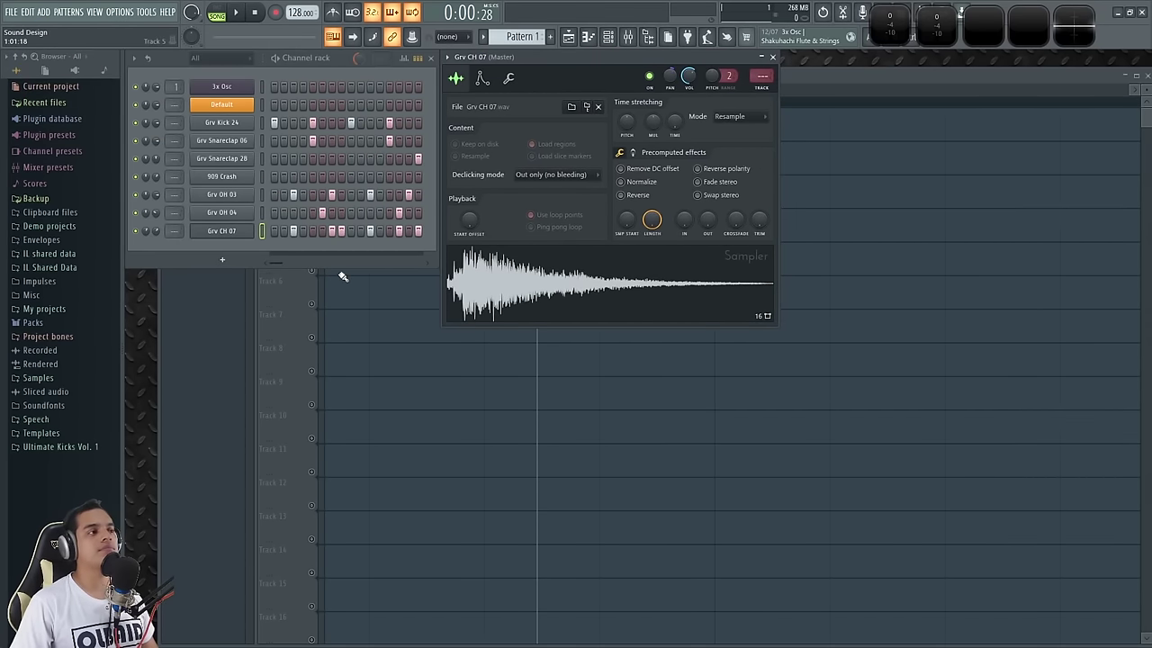
Preview a few samples in the SFX pack and add SFX Disto to the Channel rack as a new channel.
click(45, 324)
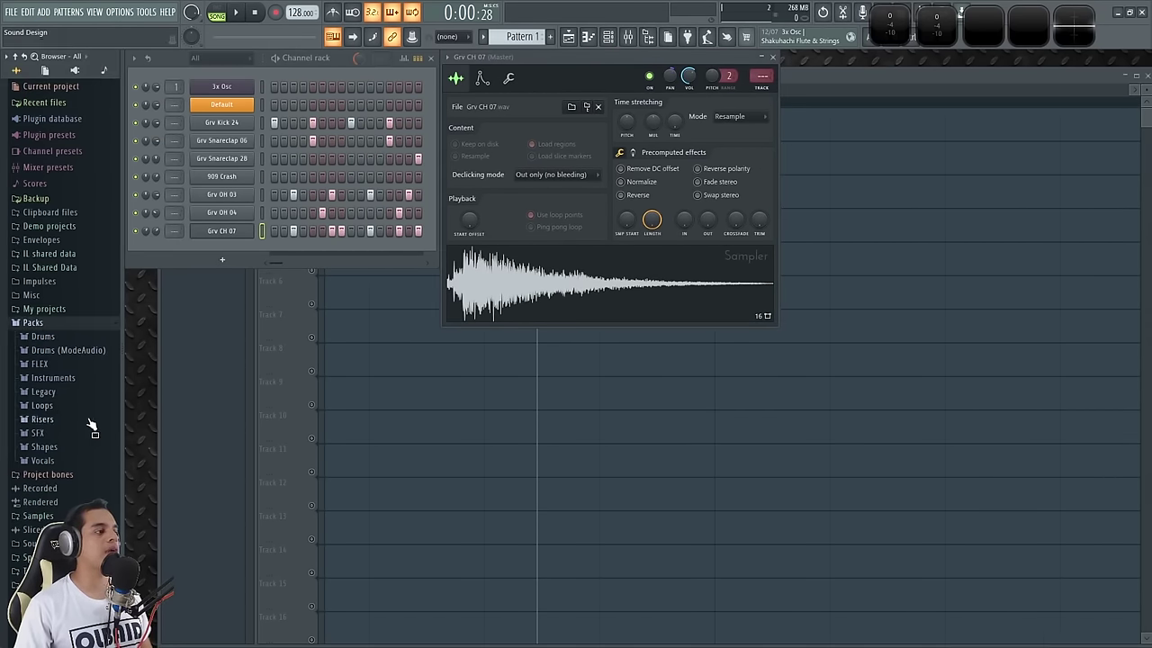
click(53, 432)
scroll(56, 438, down, 8)
click(56, 358)
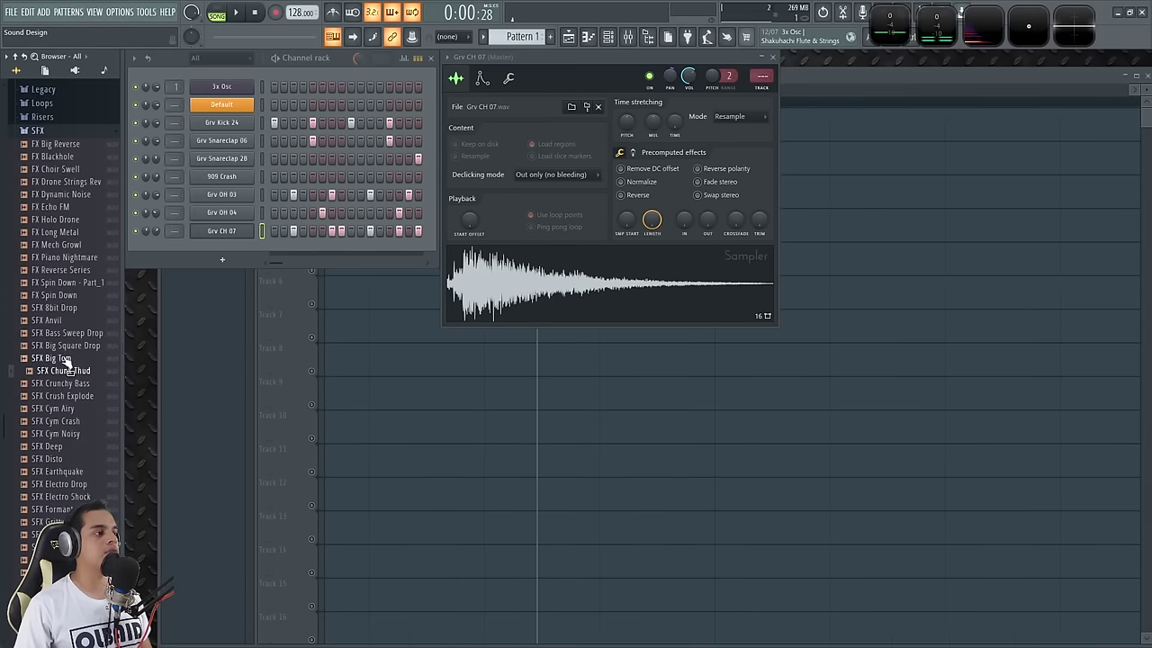
click(65, 434)
click(62, 447)
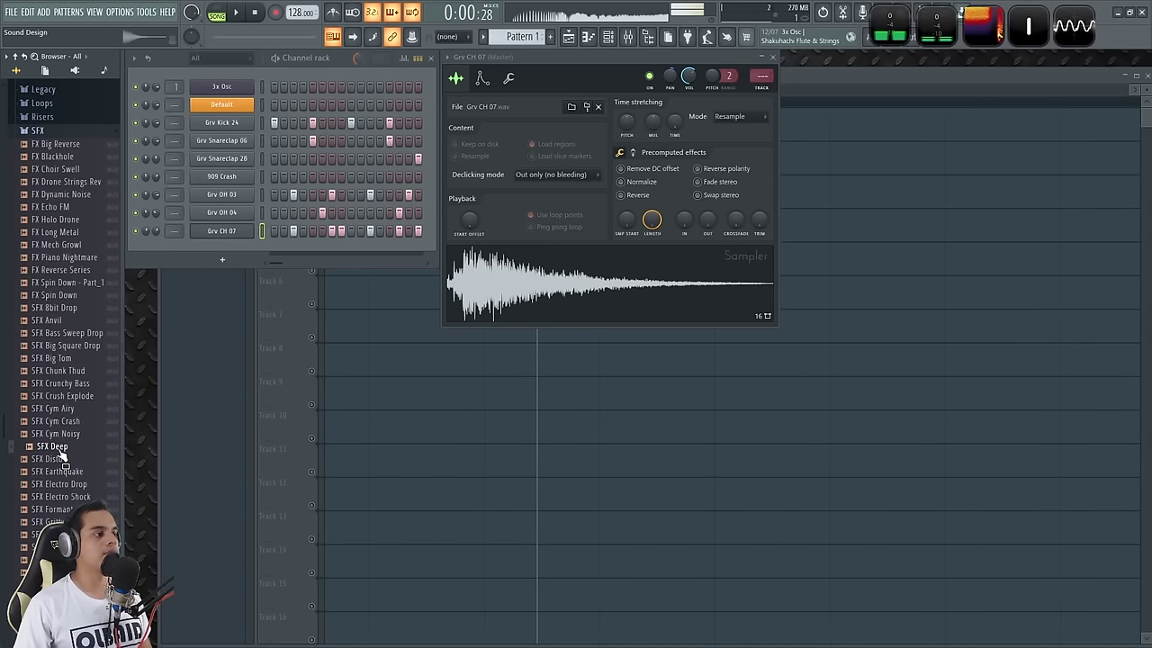
drag(66, 459, 243, 257)
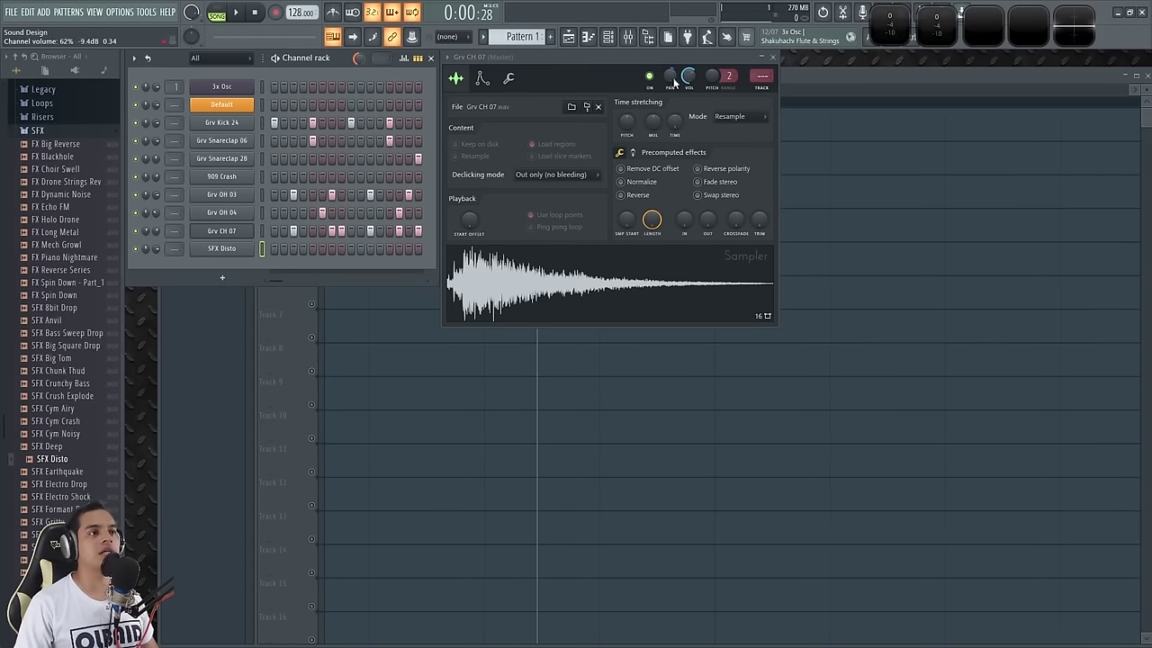
Open the SFX Disto channel settings and close the Grv CH 07 settings window.
click(218, 248)
drag(346, 189, 535, 133)
click(773, 58)
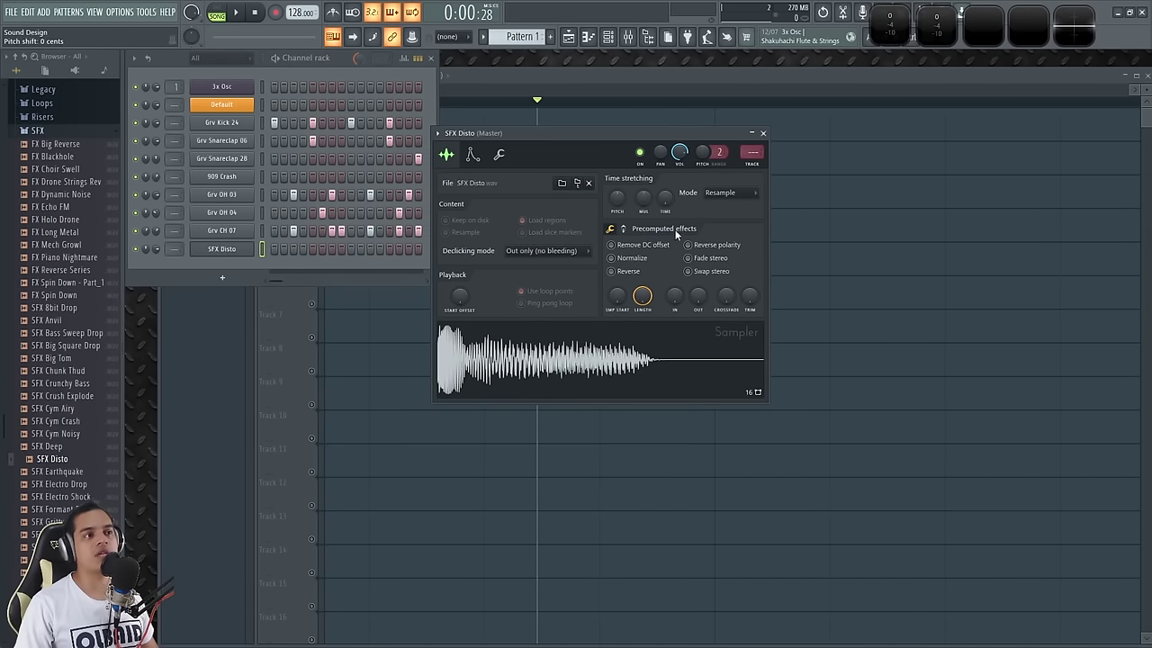
Switch between the two pages of SFX Disto's precomputed effects to examine the available controls.
click(622, 229)
click(620, 230)
click(620, 230)
click(619, 230)
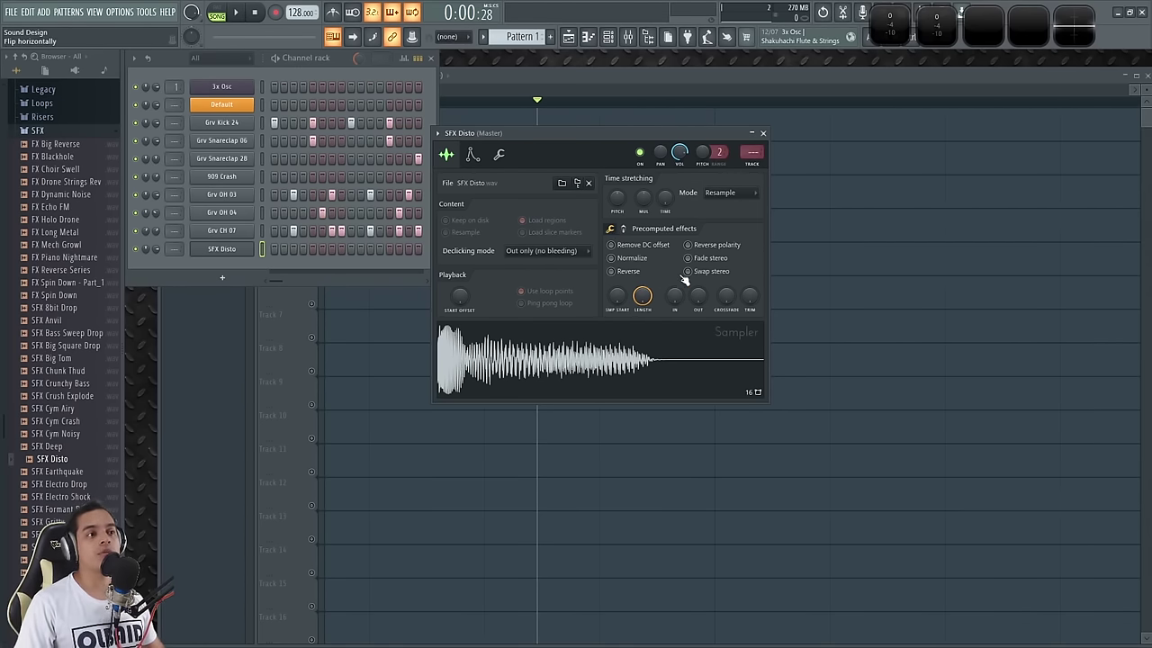
Try reversing the SFX Disto sample, audition it, and turn Reverse off again.
click(619, 270)
click(621, 344)
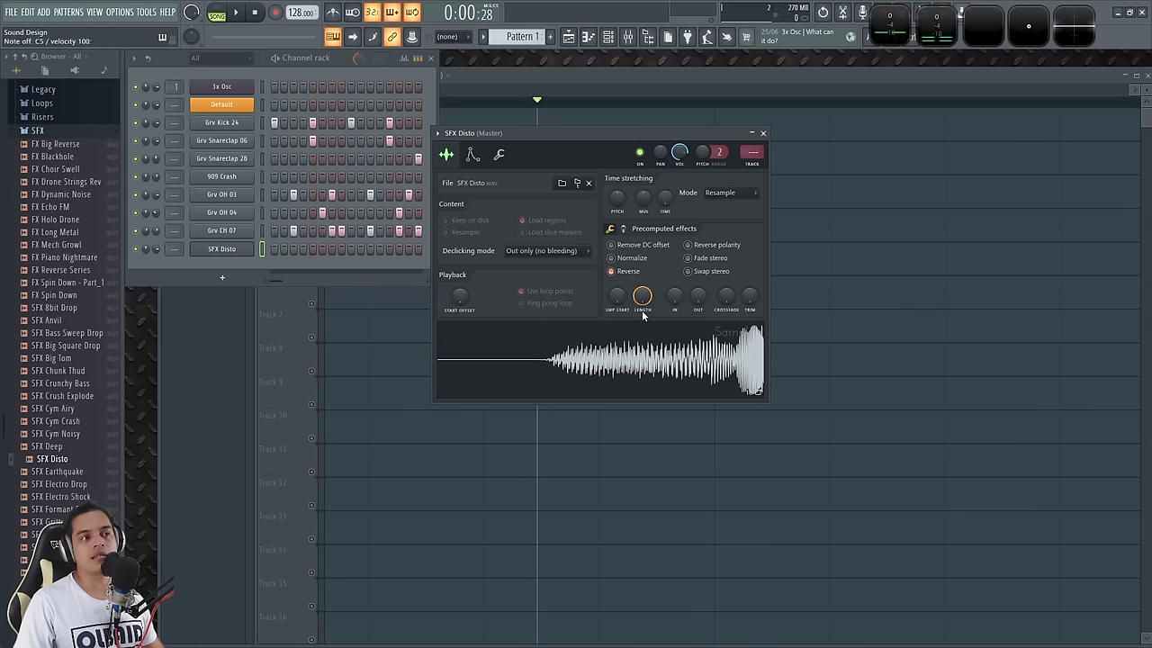
click(626, 272)
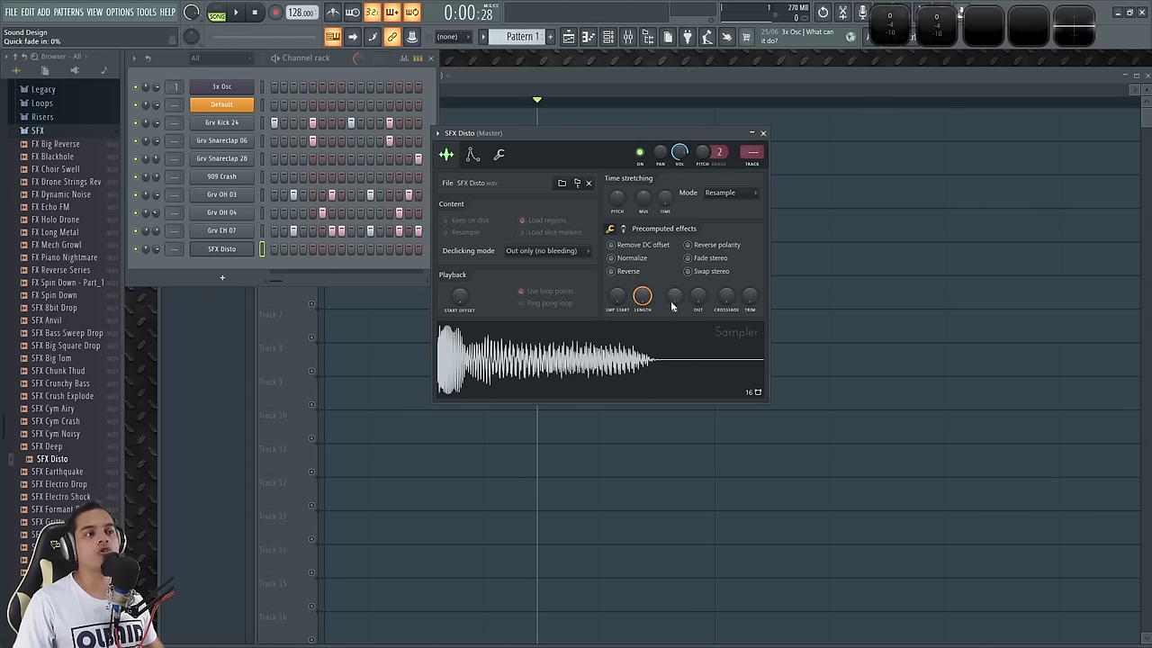
Shorten SFX Disto's length to 64%, move its sample start later, and audition the trimmed sound.
drag(645, 300, 645, 333)
key(q)
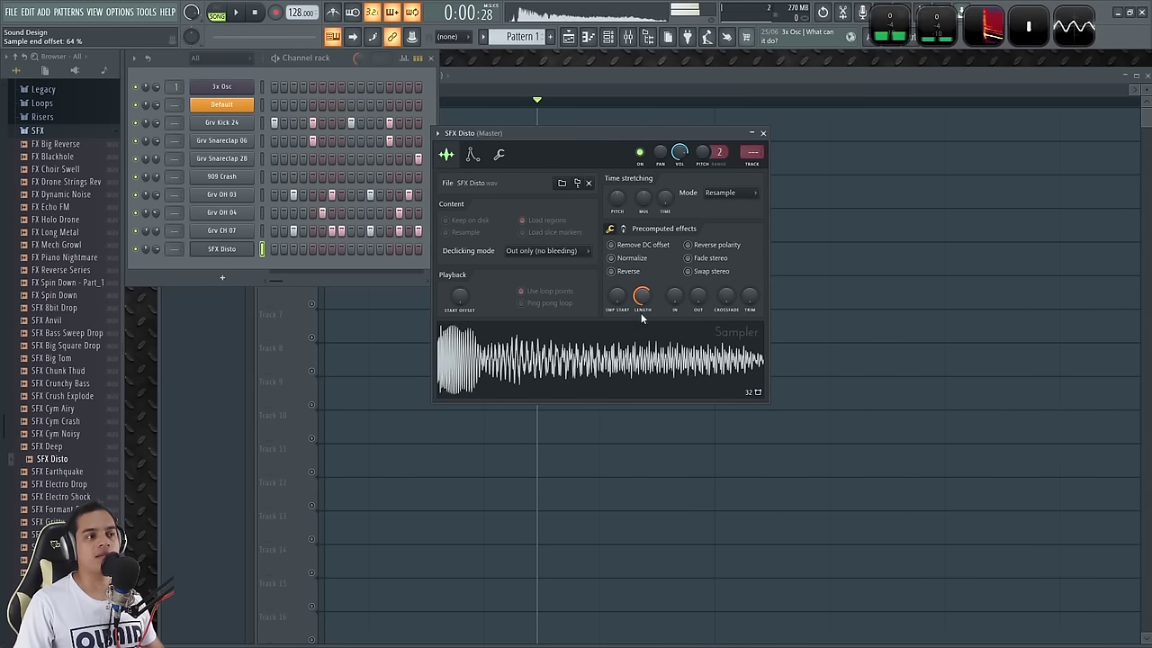
drag(617, 295, 617, 284)
click(635, 335)
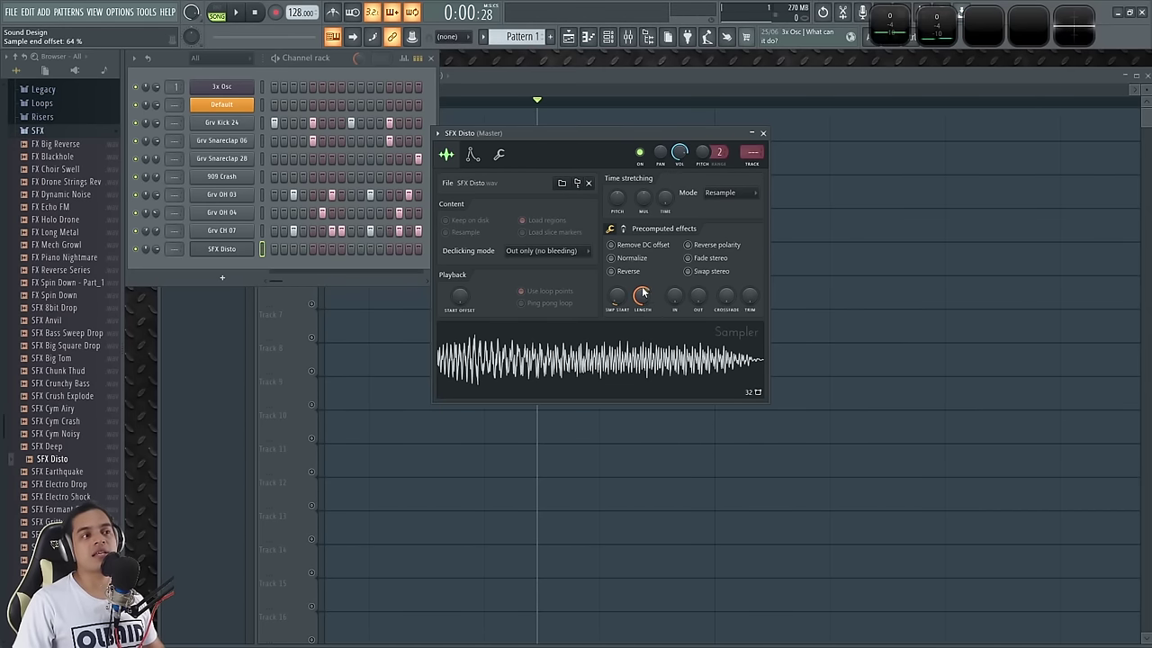
Try a 91% crossfade loop and the ring modulation mix on the SFX Disto sample.
mouse_move(737, 301)
mouse_down()
mouse_move(736, 290)
mouse_move(733, 302)
mouse_up()
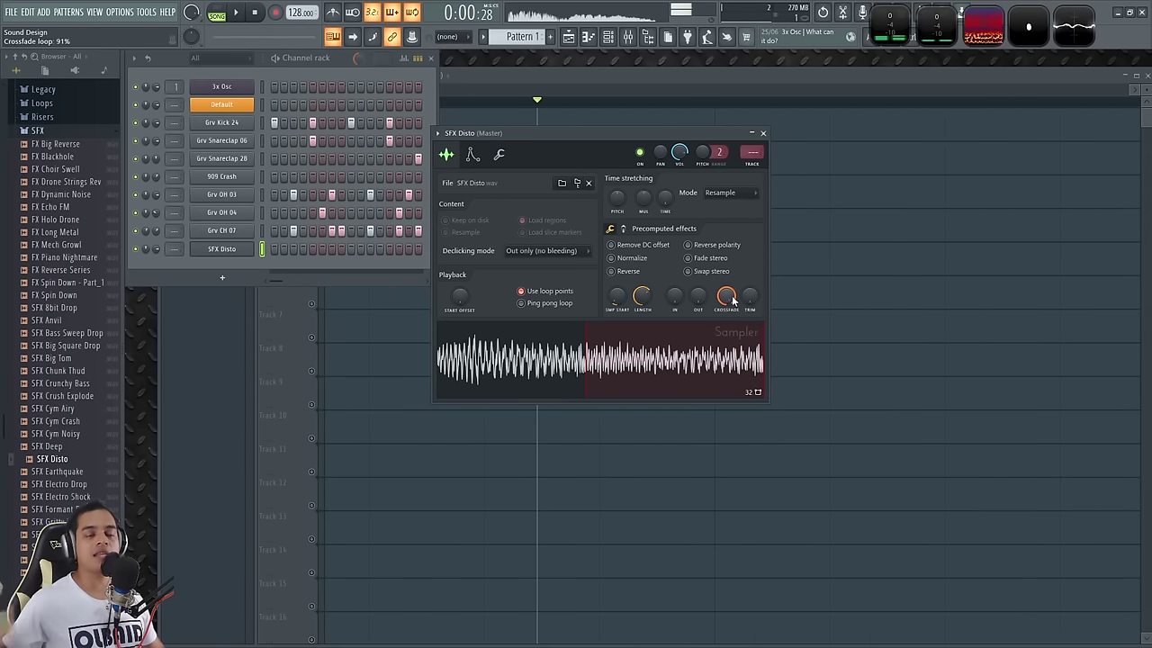
click(622, 229)
drag(669, 252, 669, 295)
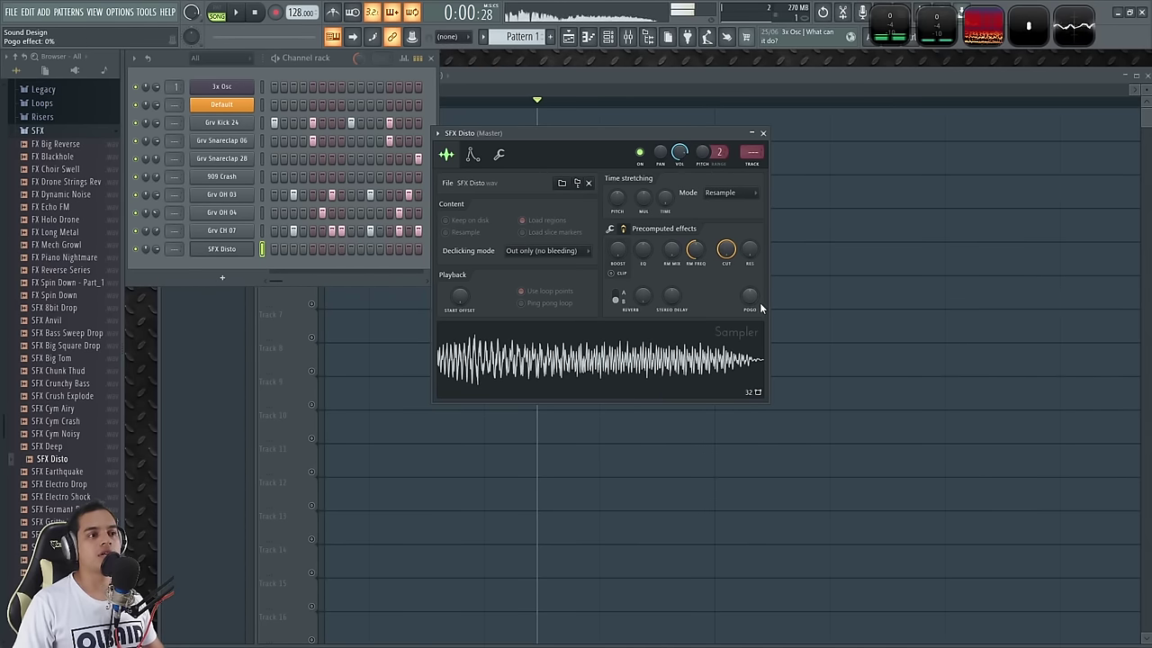
Try the Pogo effect on SFX Disto in both directions, down to -100%, and return it to neutral.
drag(751, 299, 751, 243)
drag(751, 304, 751, 360)
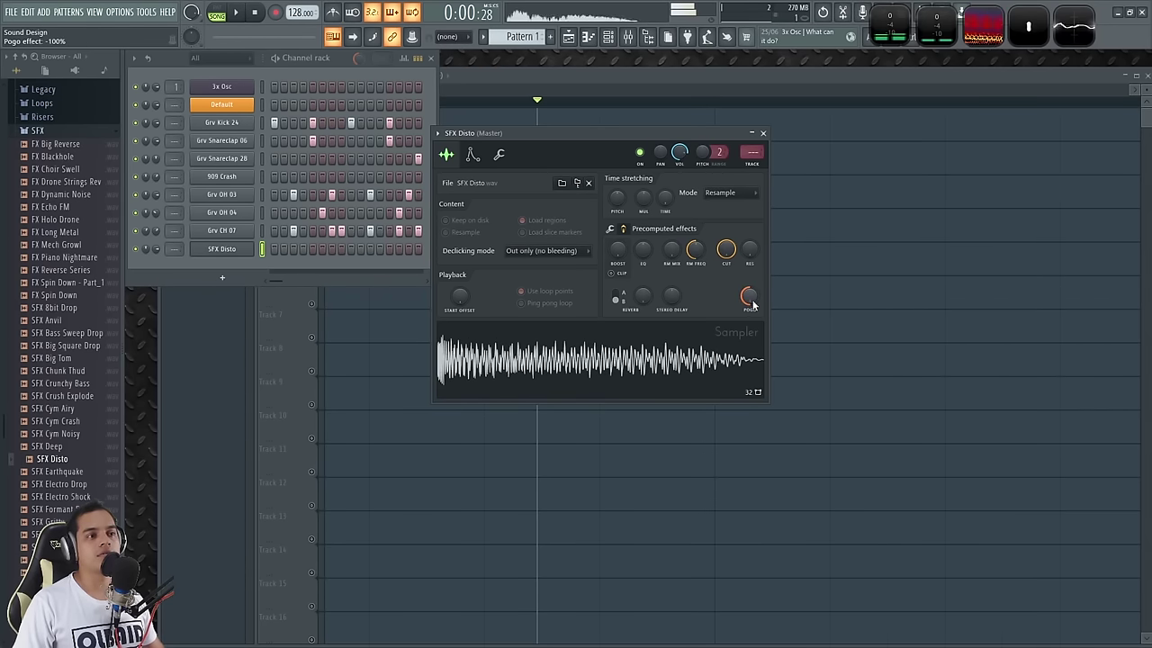
drag(753, 304, 753, 274)
Set SFX Disto's time-stretching pitch to +600 cents in Auto mode with a lower time multiplier, and audition it.
drag(617, 199, 649, 209)
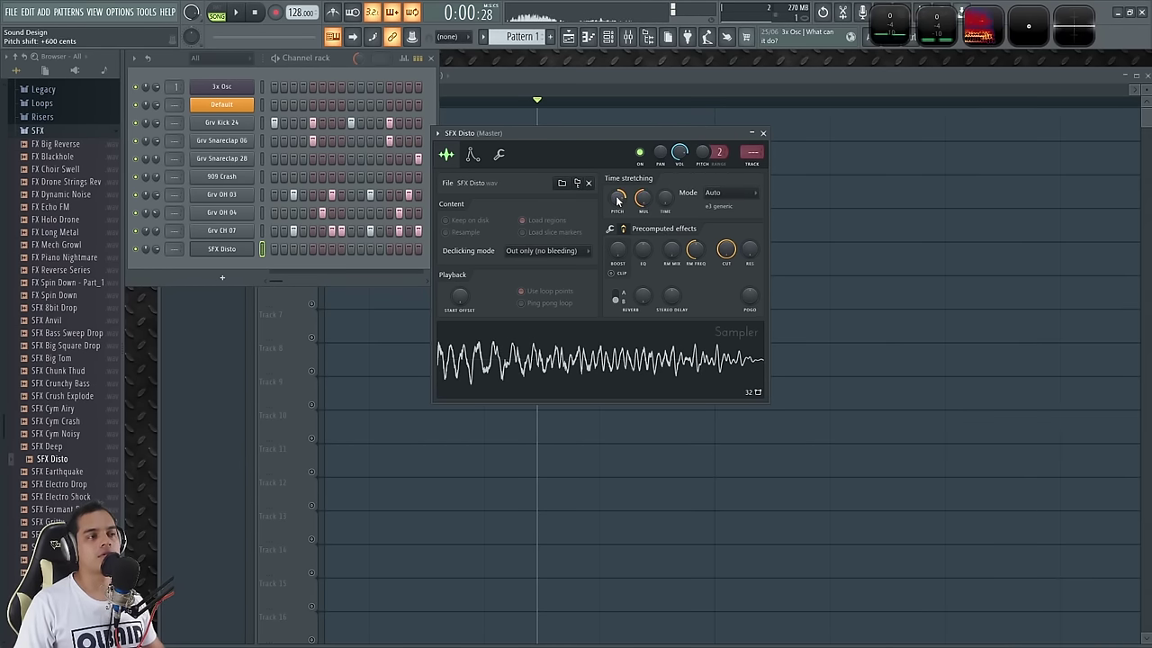
key(x)
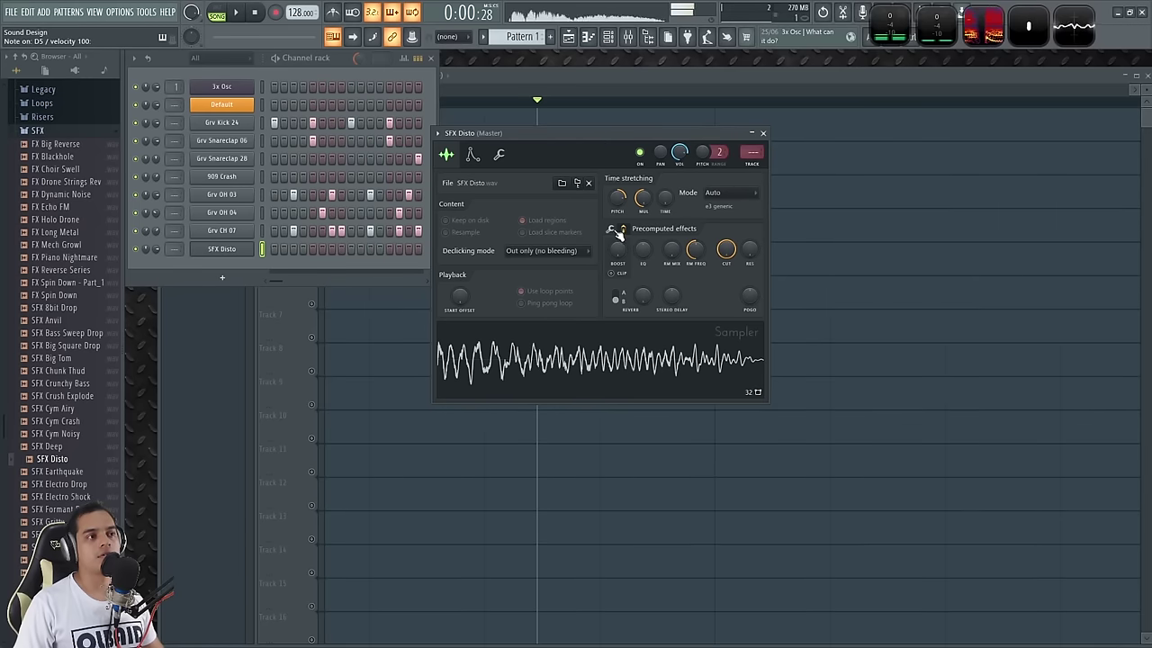
Return to SFX Disto's trimming and loop options and raise the crossfade.
click(613, 229)
drag(726, 297, 726, 263)
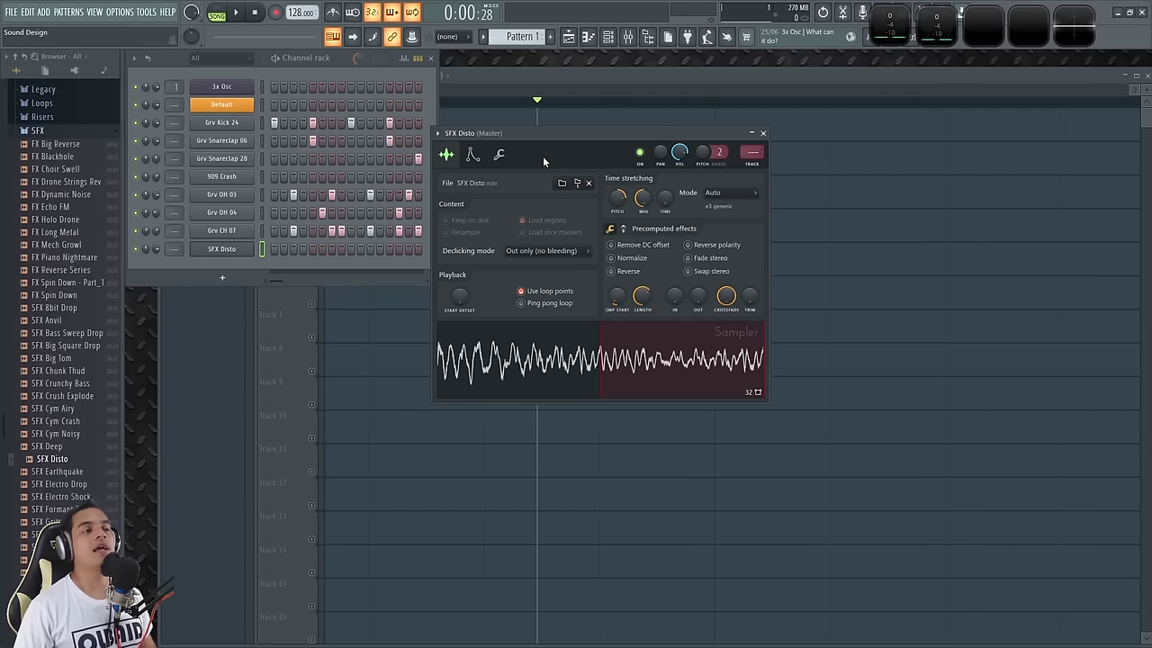
Examine SFX Disto's envelope and LFO settings for volume, Mod X, Mod Y and pitch, and return to its sample settings.
click(473, 154)
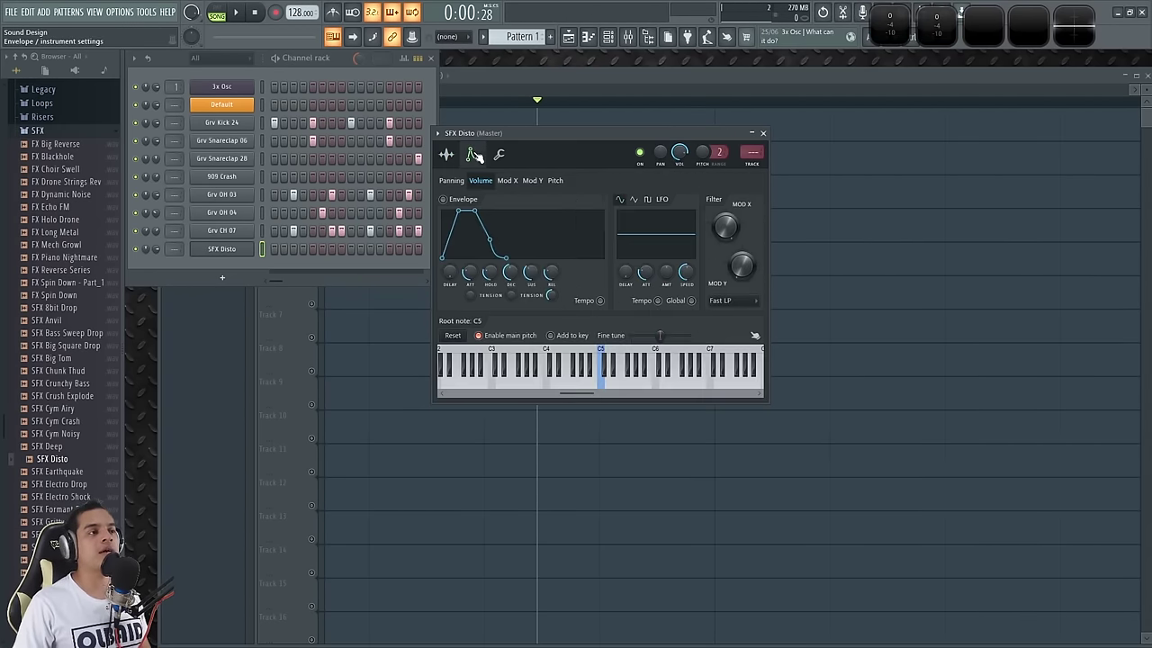
click(511, 182)
click(539, 183)
click(553, 181)
click(537, 180)
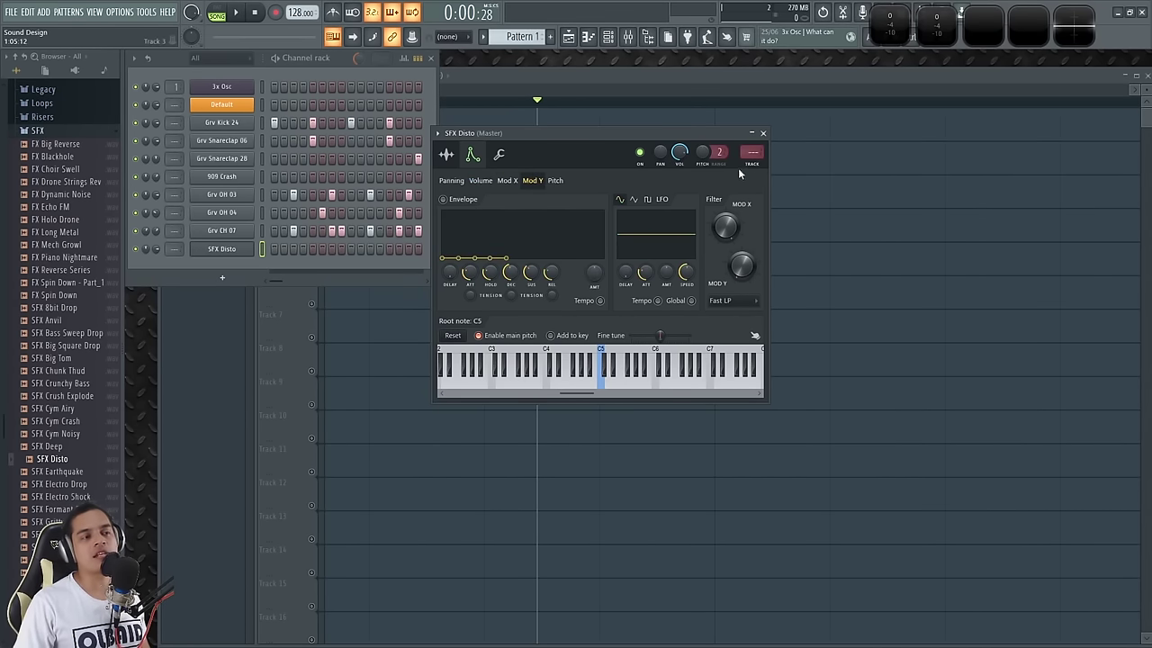
click(480, 181)
click(450, 157)
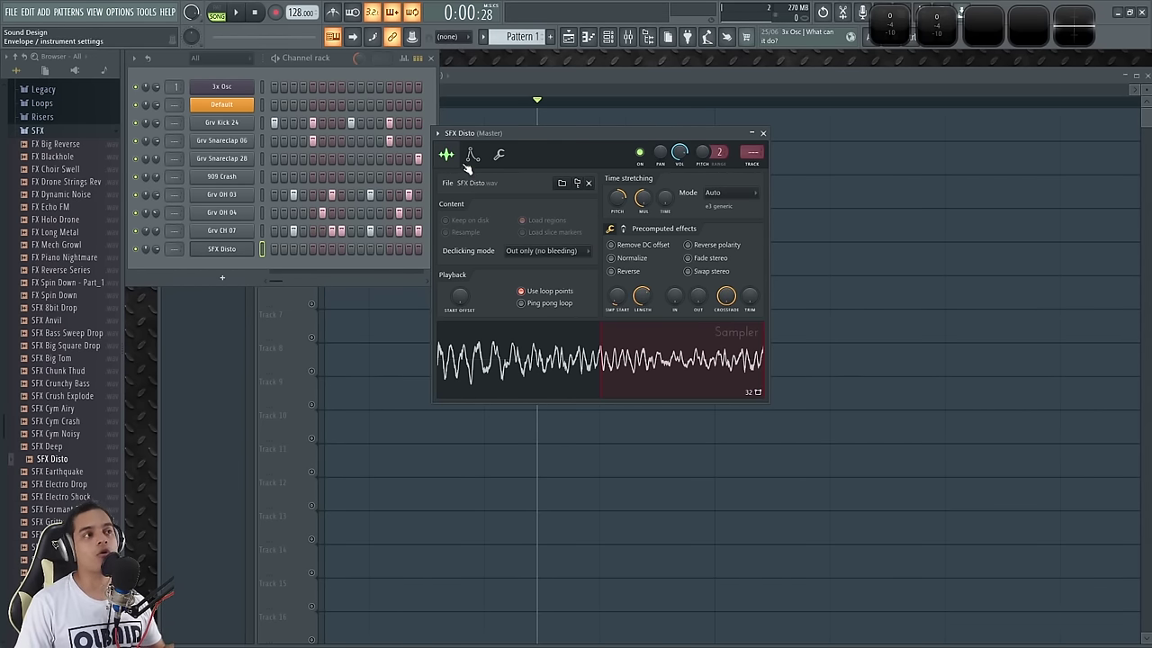
click(469, 162)
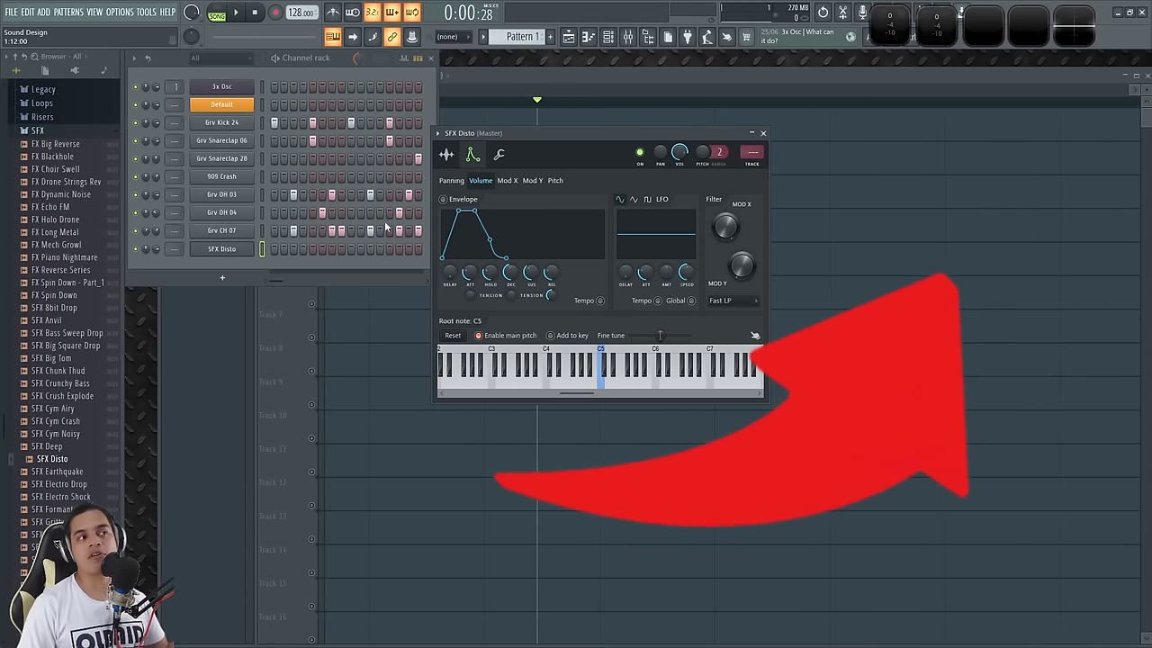
click(456, 157)
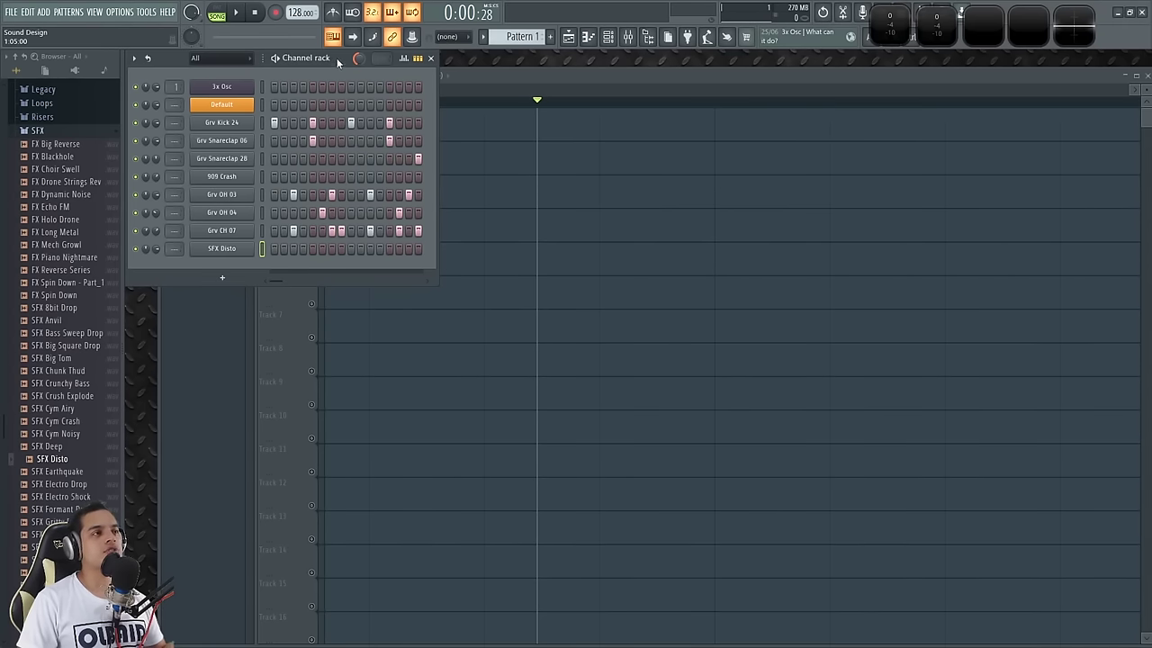
Select only the Default channel, improvise a short melody on it without recording, and collapse the browser's folders.
click(255, 13)
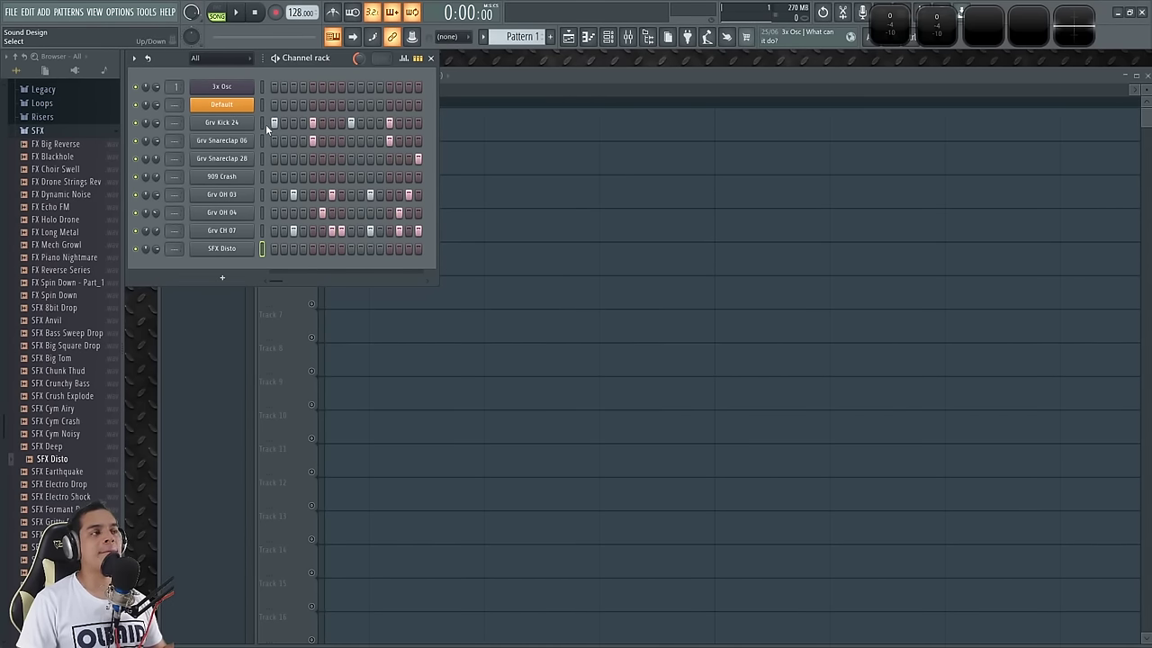
click(262, 105)
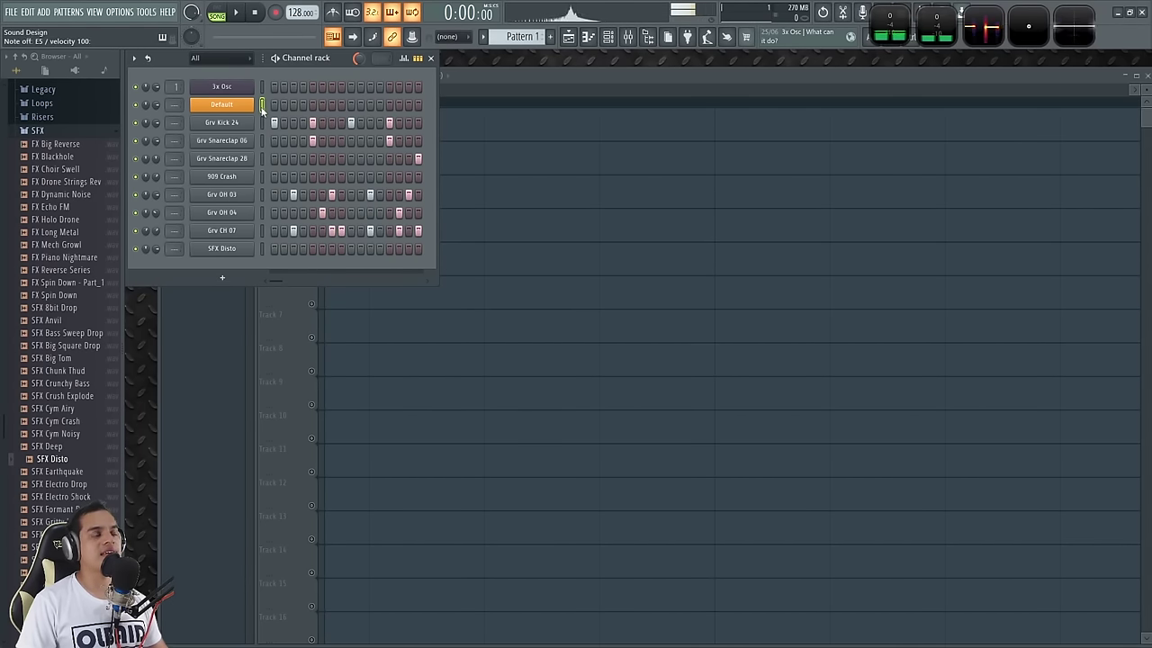
key(c)
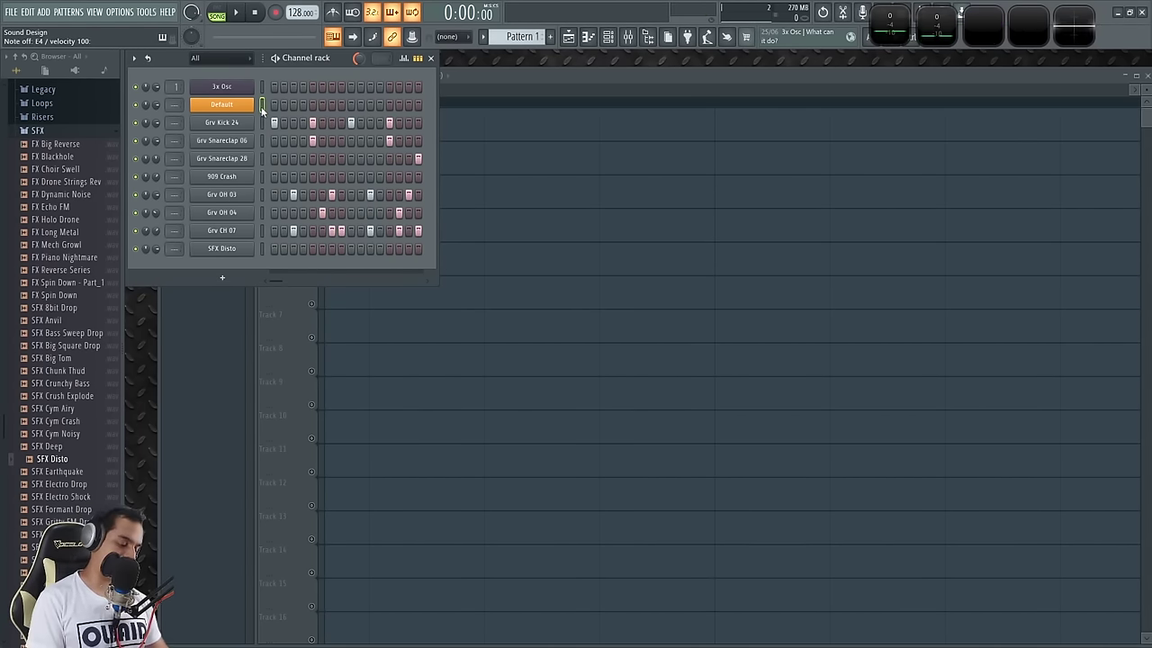
key(q)
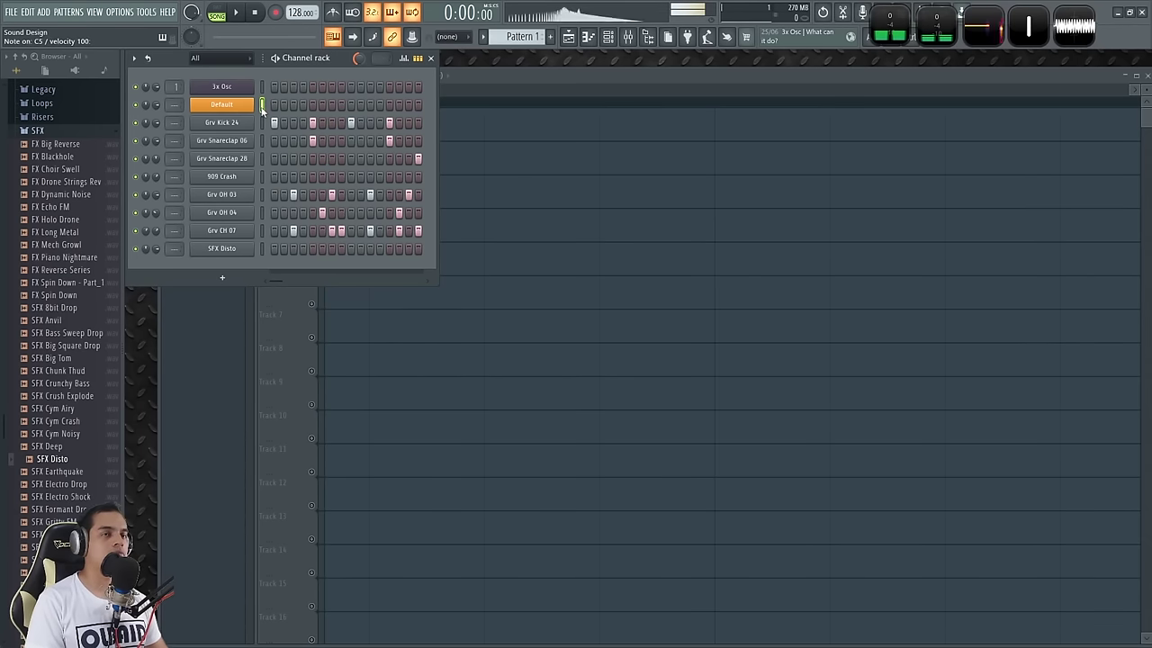
key(w)
key(q)
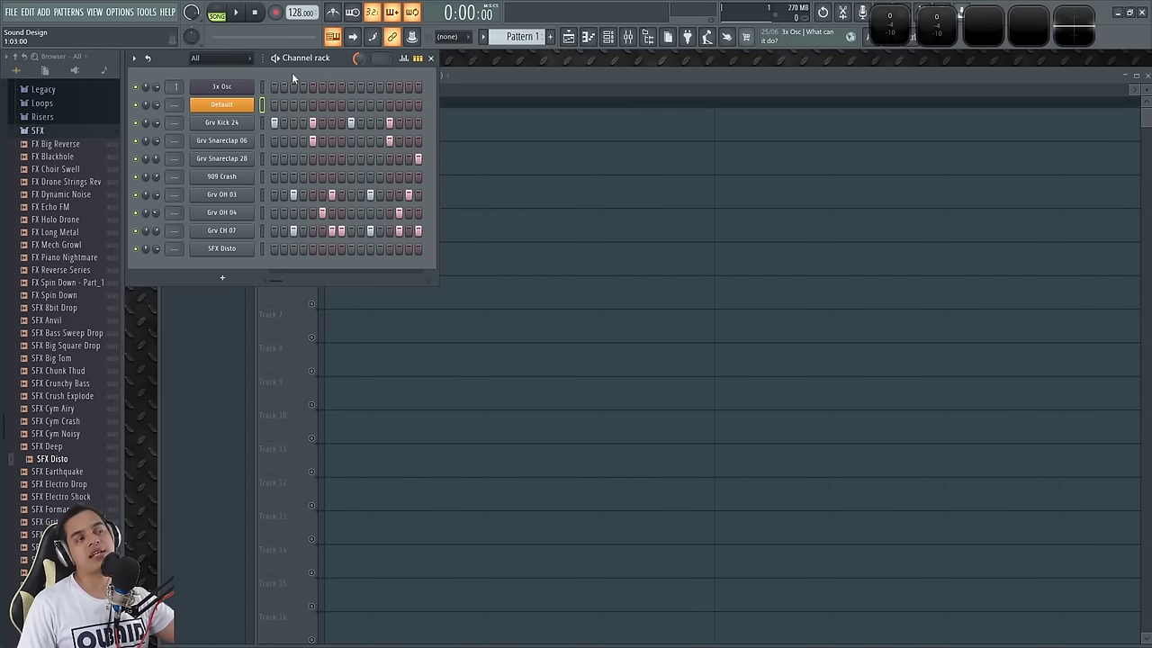
click(24, 57)
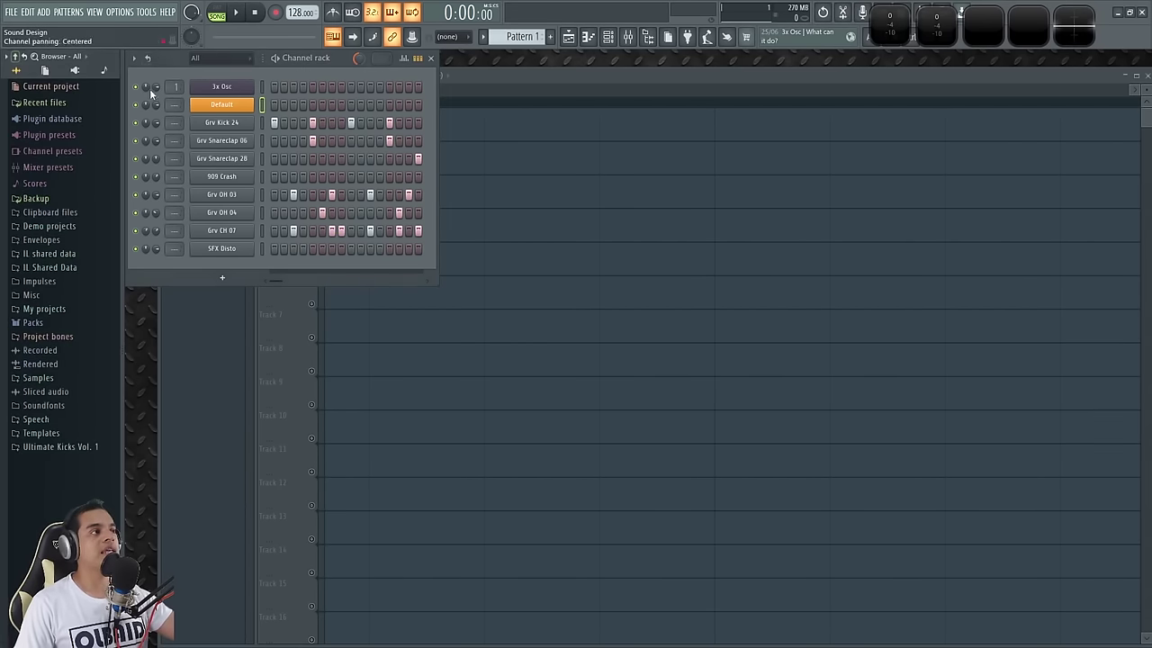
click(144, 12)
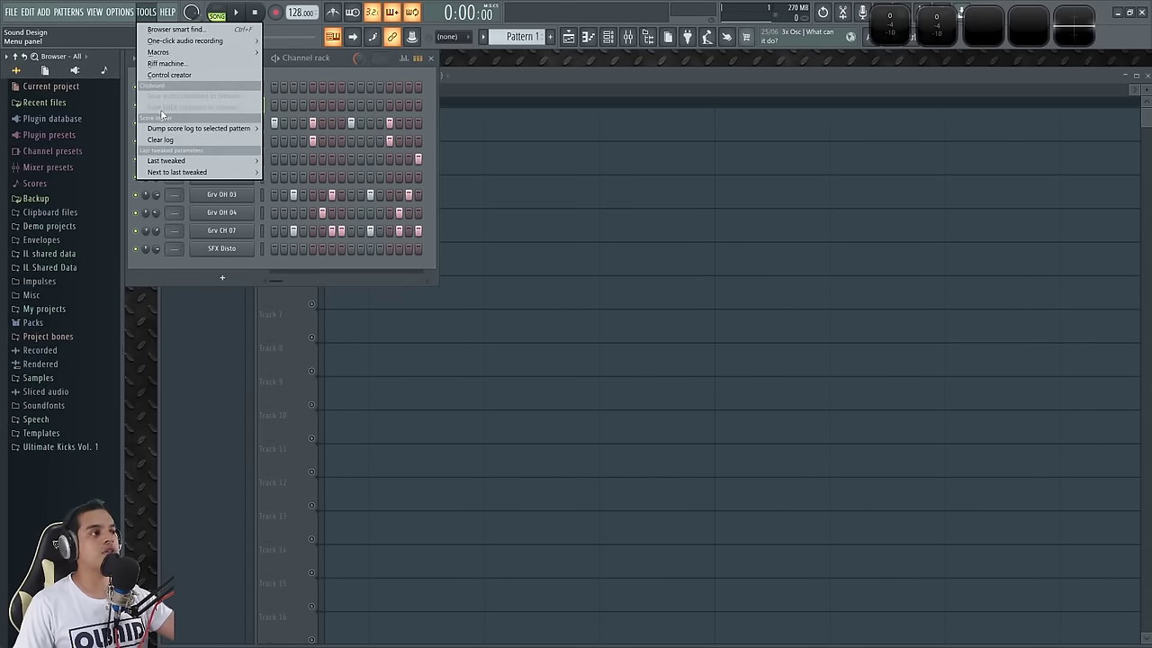
mouse_move(151, 134)
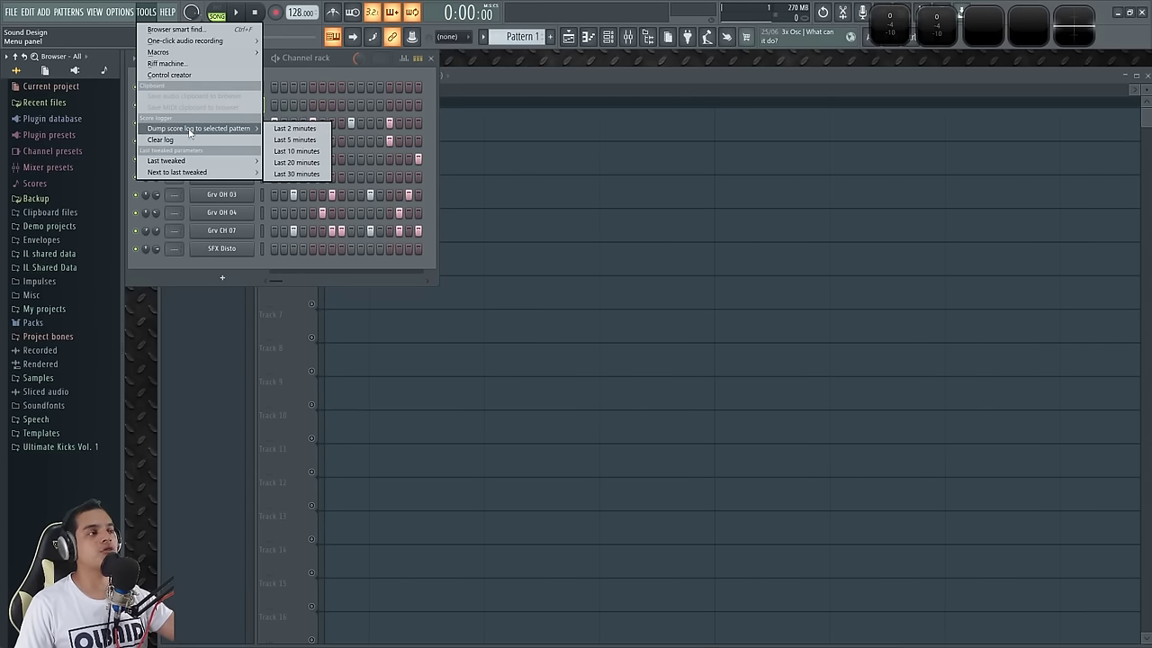
click(295, 128)
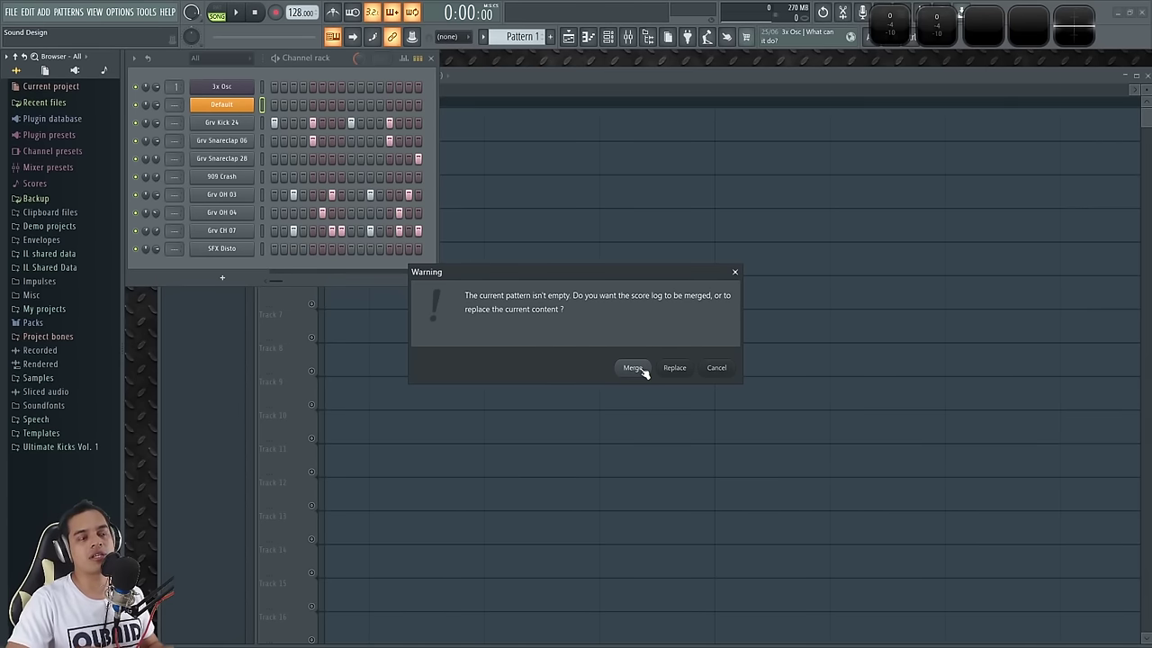
click(717, 371)
Create a new empty pattern and dump the last 2 minutes of the score log into it.
key(F4)
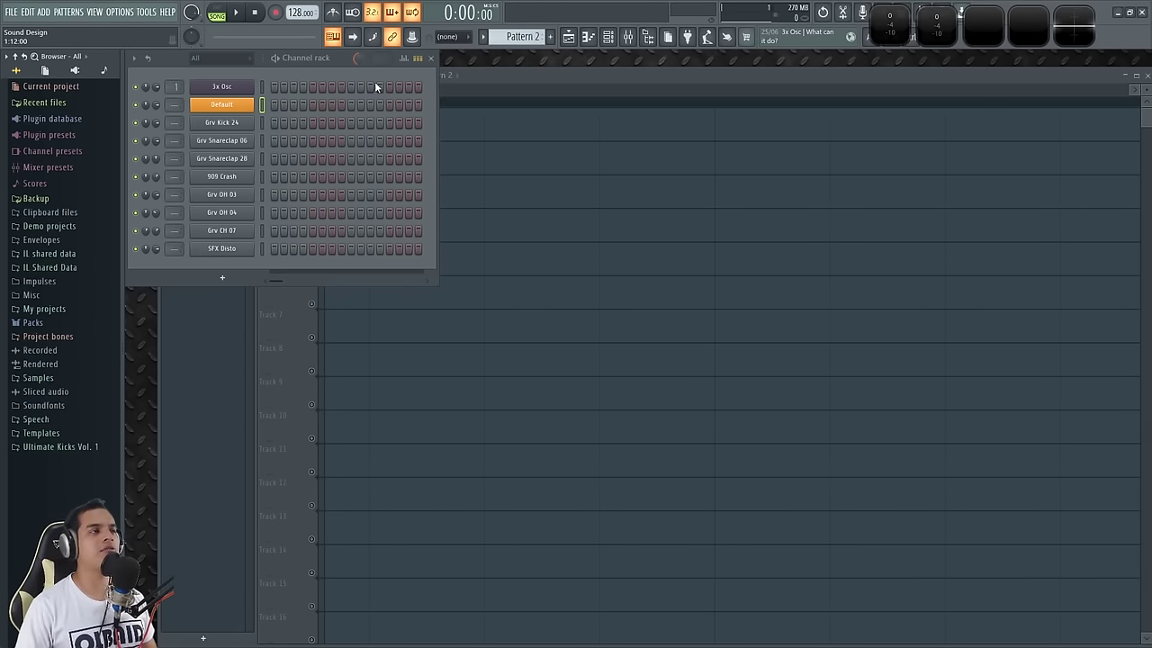
click(147, 11)
mouse_move(227, 132)
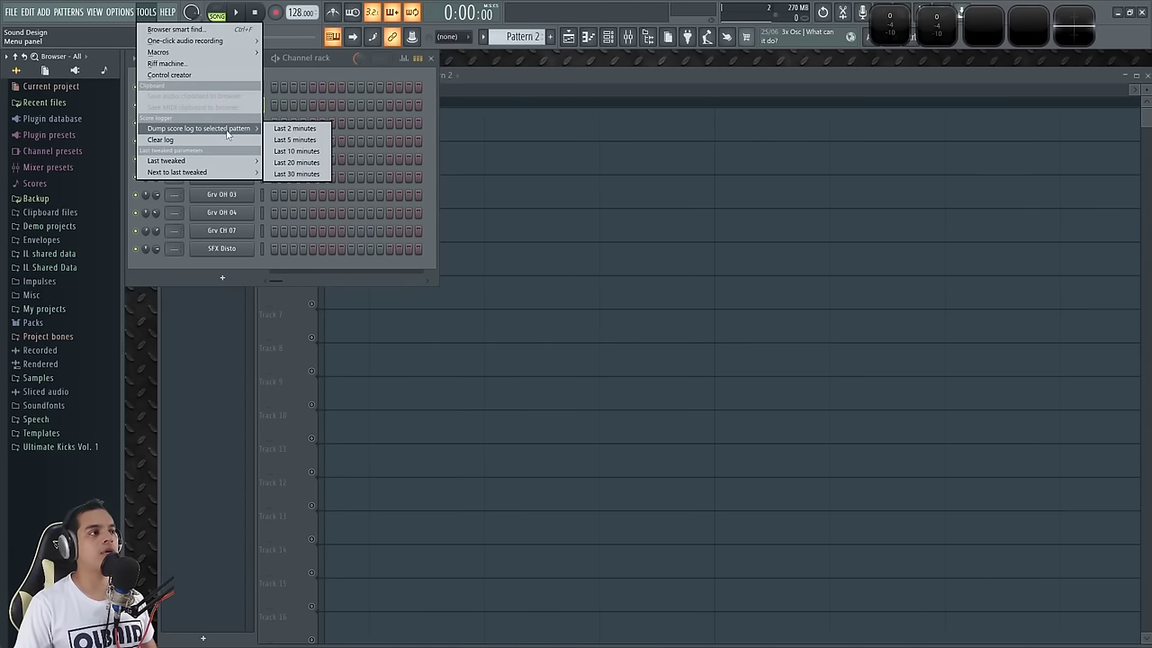
click(289, 128)
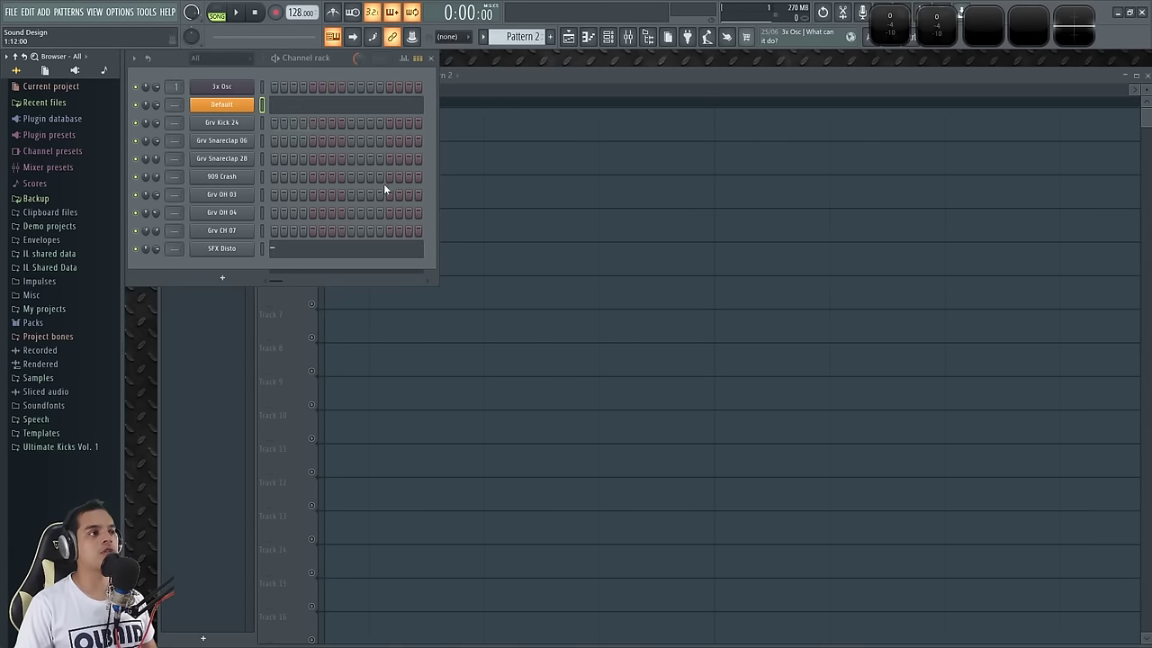
Open the Default channel's recovered notes in the piano roll, play them back from the first note, and close it.
click(292, 110)
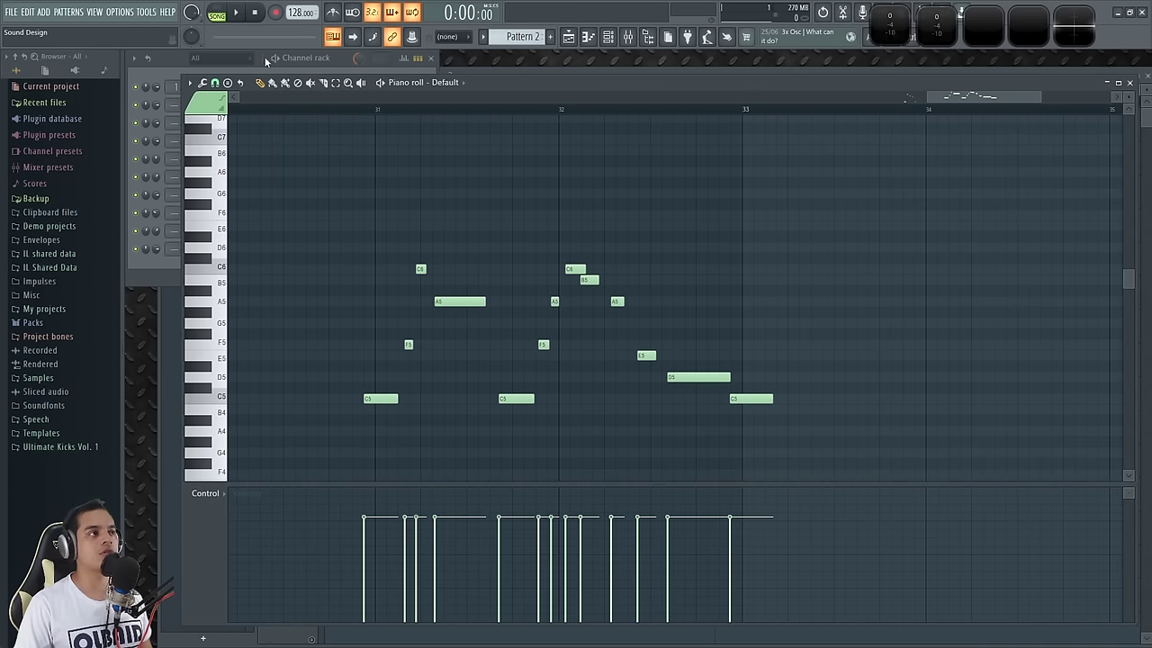
click(369, 113)
key(space)
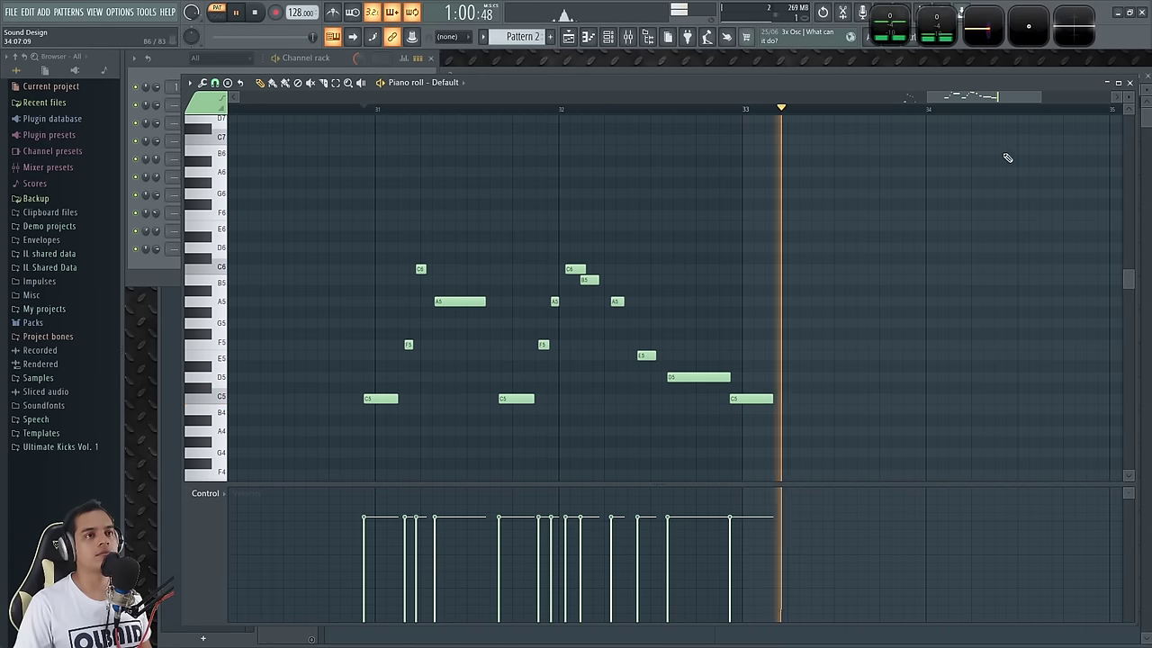
key(space)
click(1129, 82)
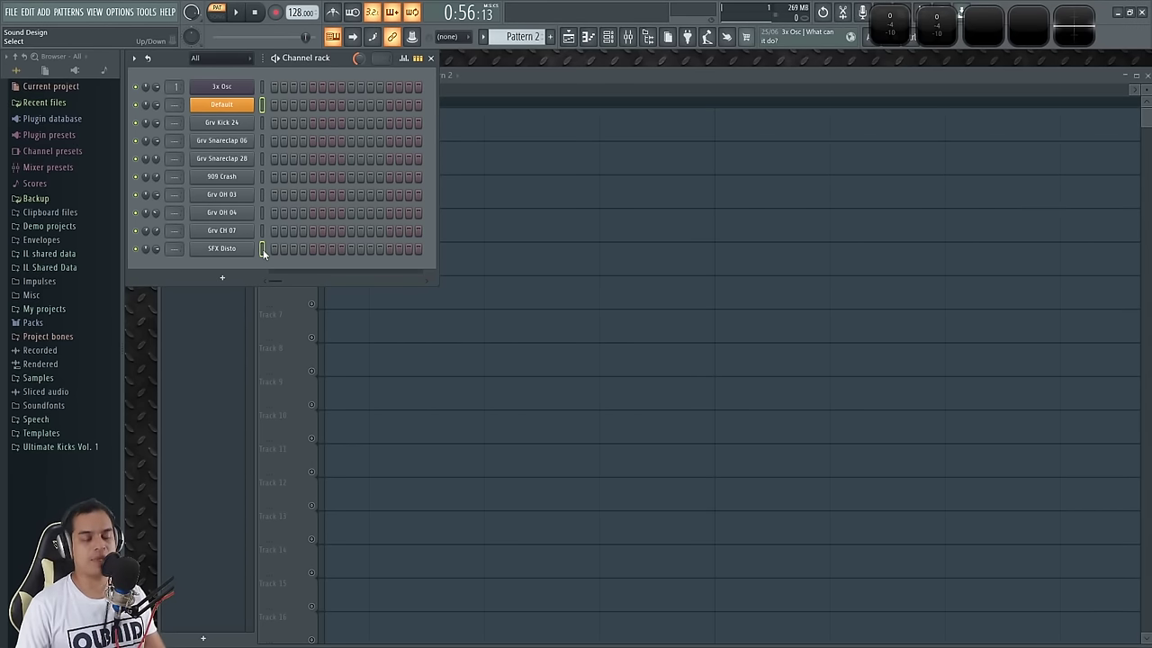
Open the file settings to examine the autosave interval and the maximum number of backups.
key(F10)
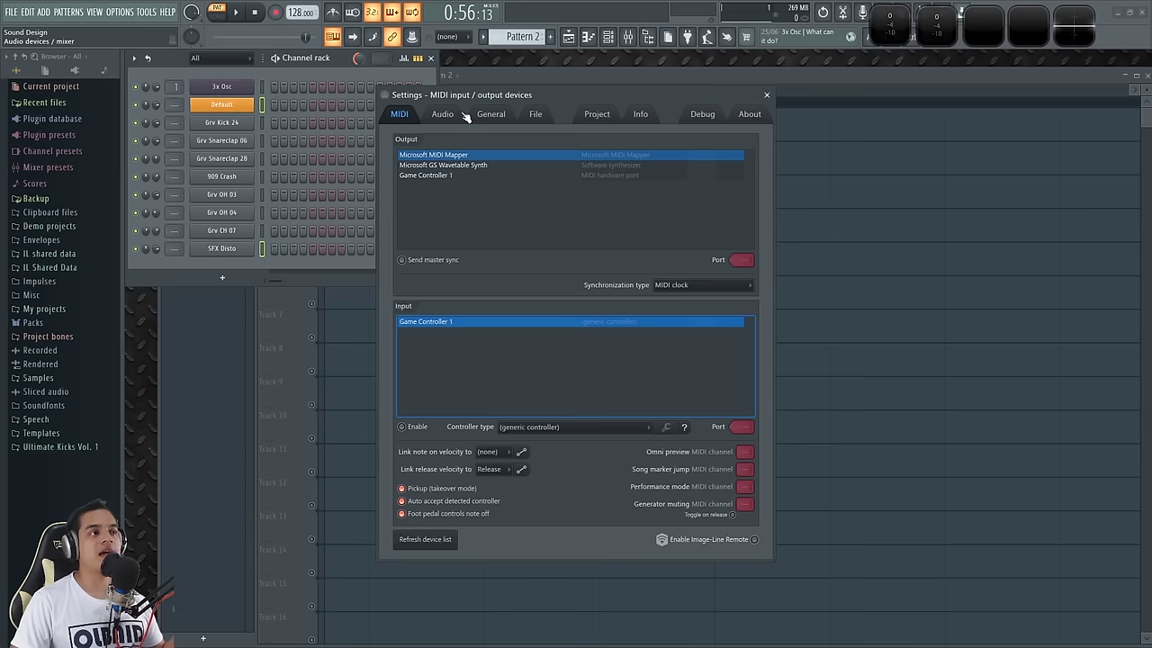
click(491, 115)
scroll(504, 135, up, 1)
click(536, 115)
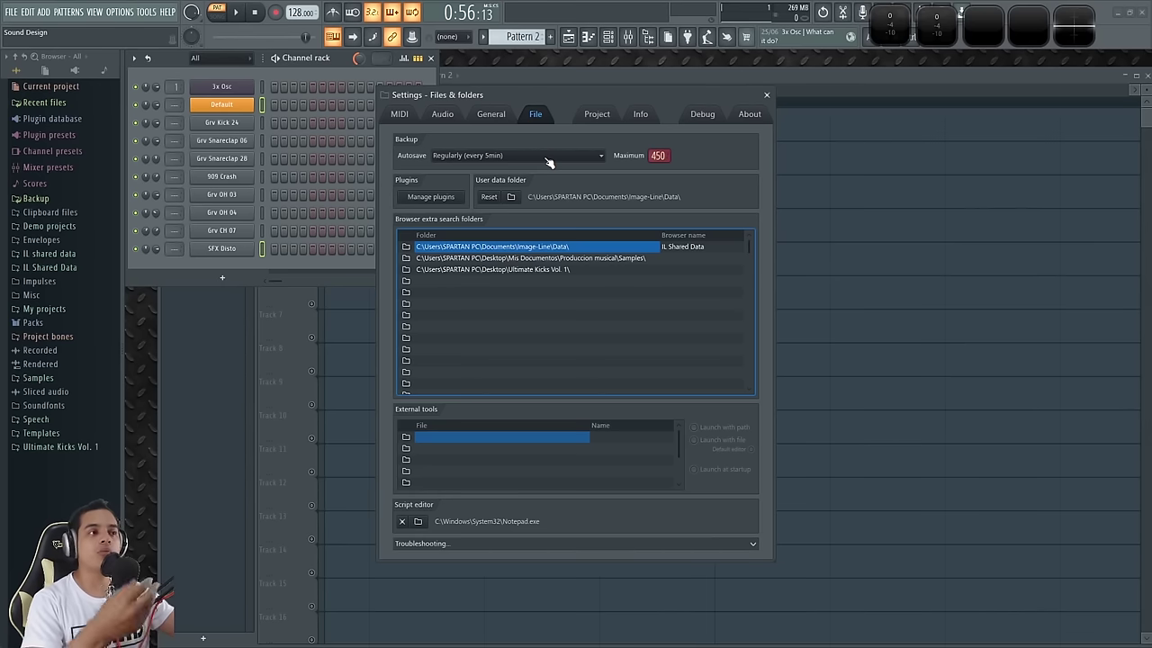
Look through the autosaved projects in the browser's Backup folder, collapse it, and close the settings.
click(36, 198)
scroll(63, 481, down, 5)
scroll(63, 477, up, 5)
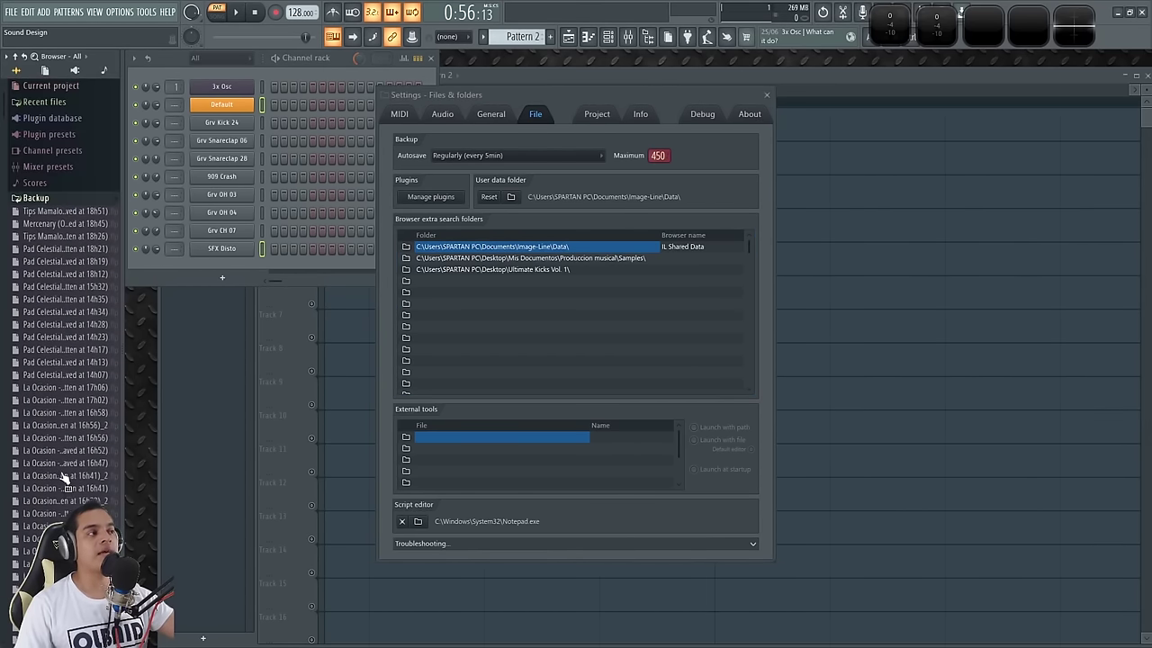
click(36, 197)
drag(609, 85, 646, 102)
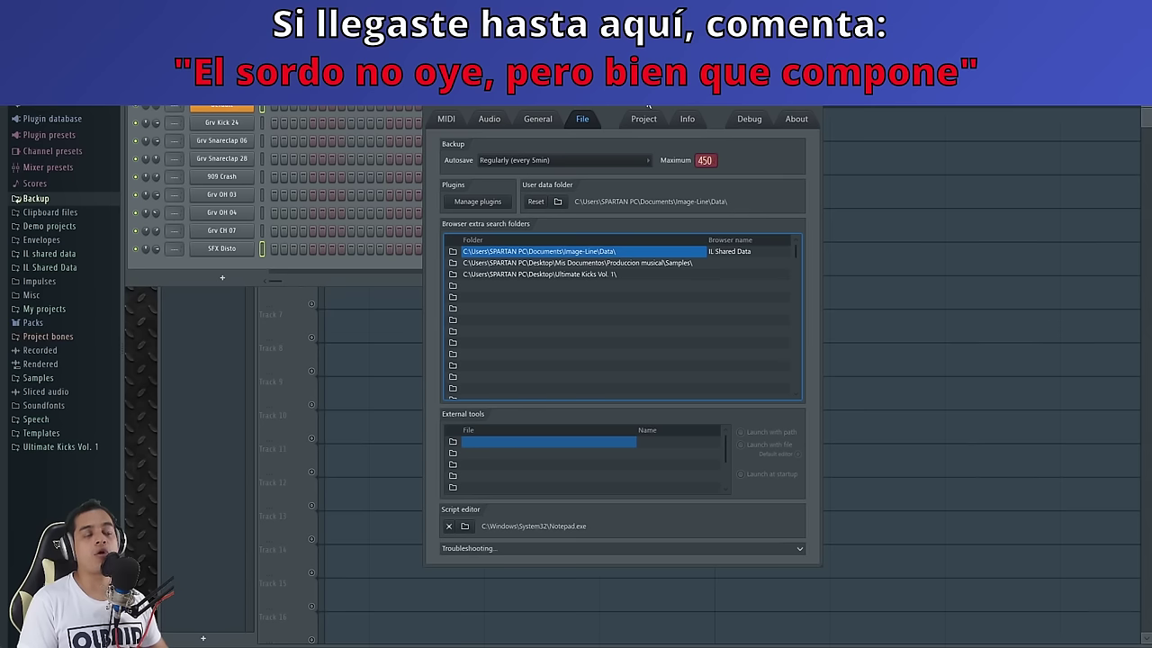
click(822, 106)
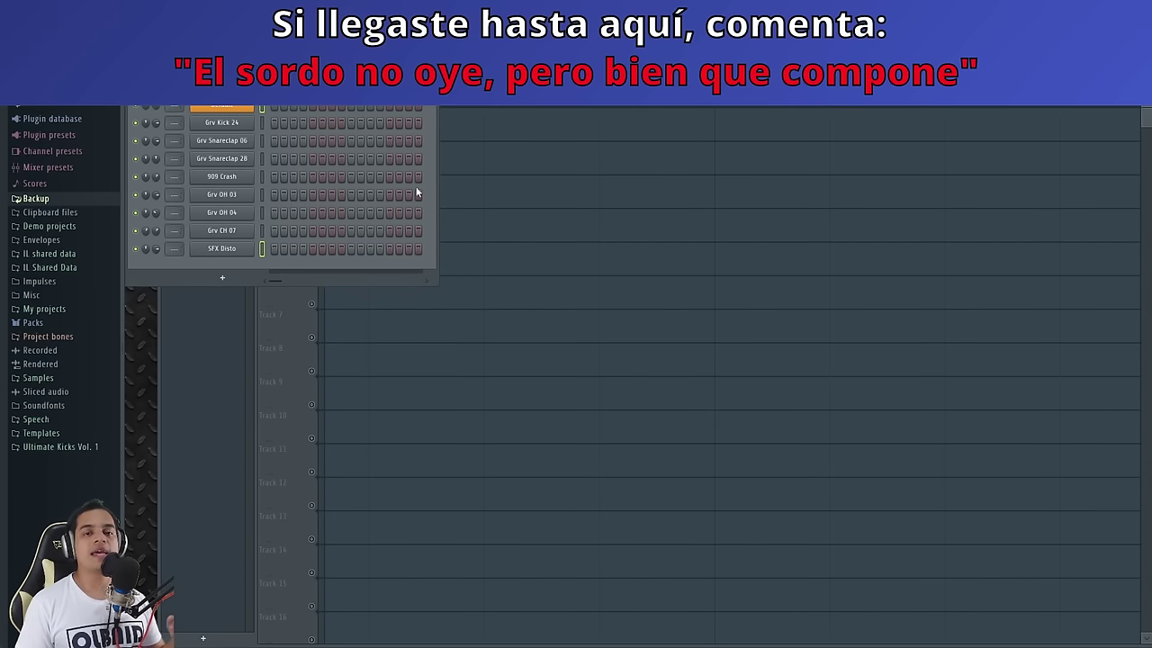